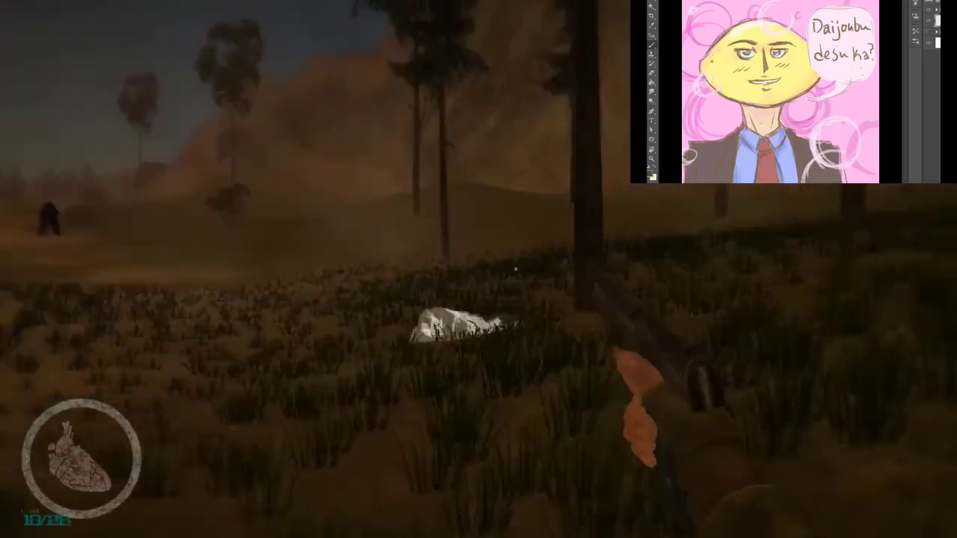
key(1)
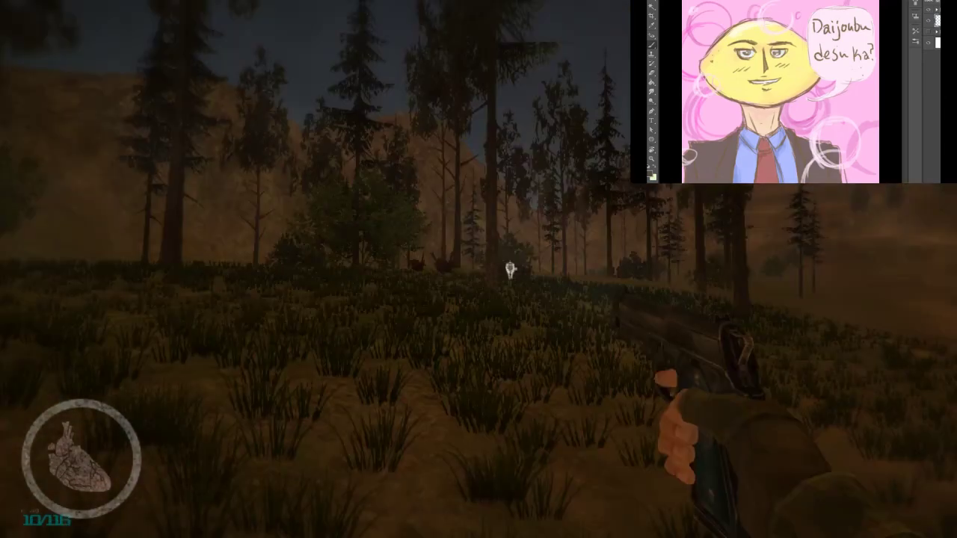
key(Escape)
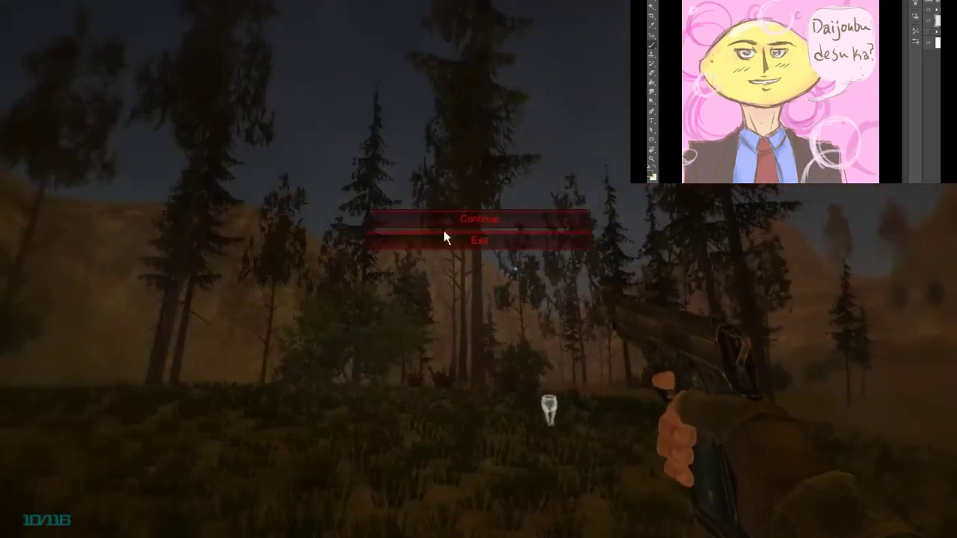
click(463, 221)
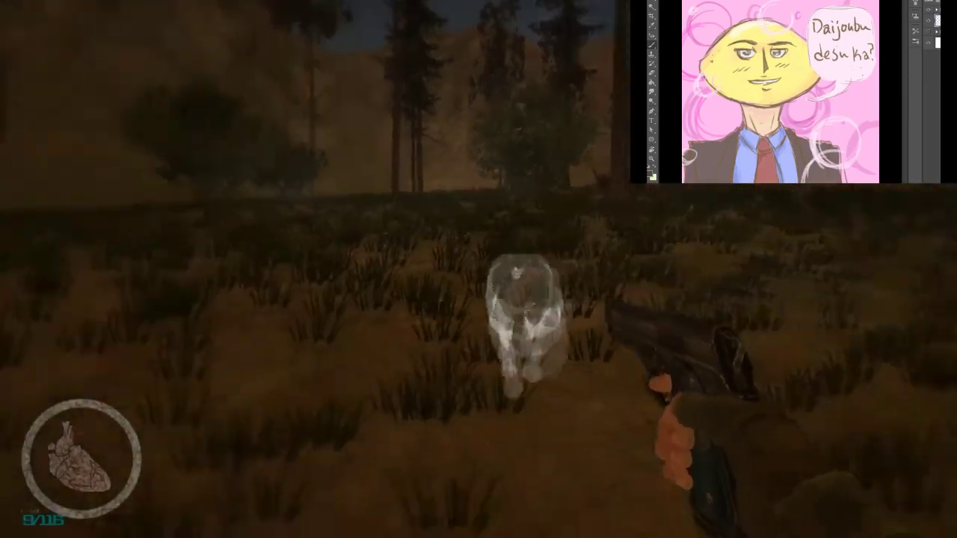
click(515, 268)
click(515, 268)
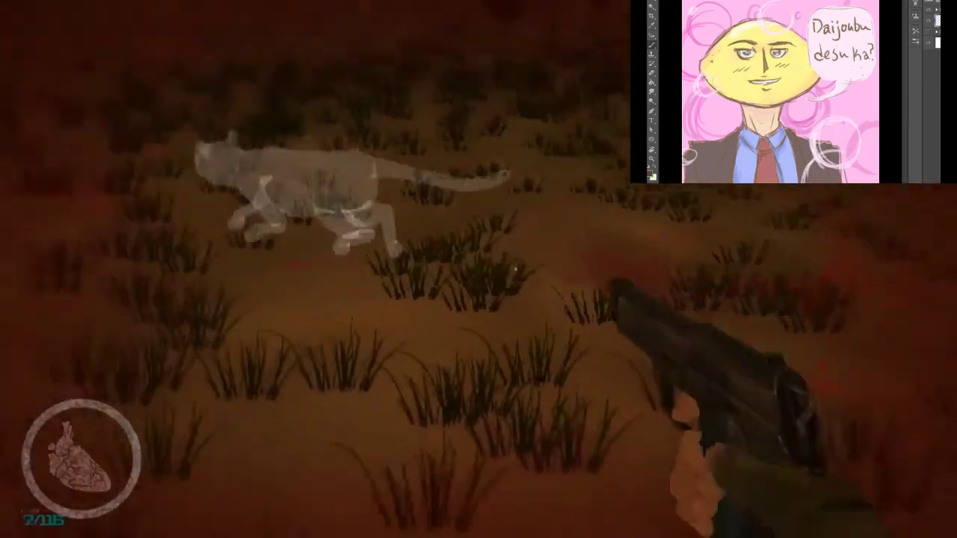
click(515, 269)
click(515, 268)
key(r)
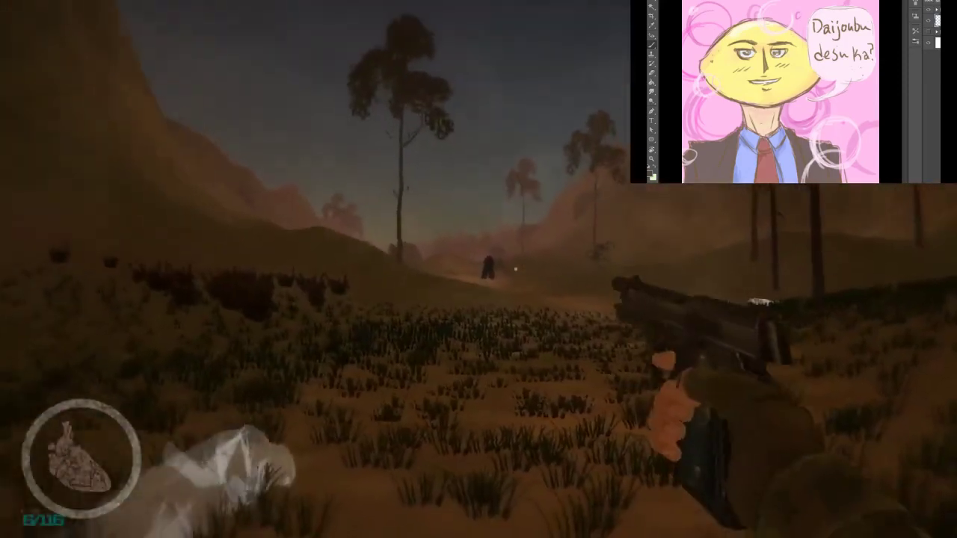
key(s)
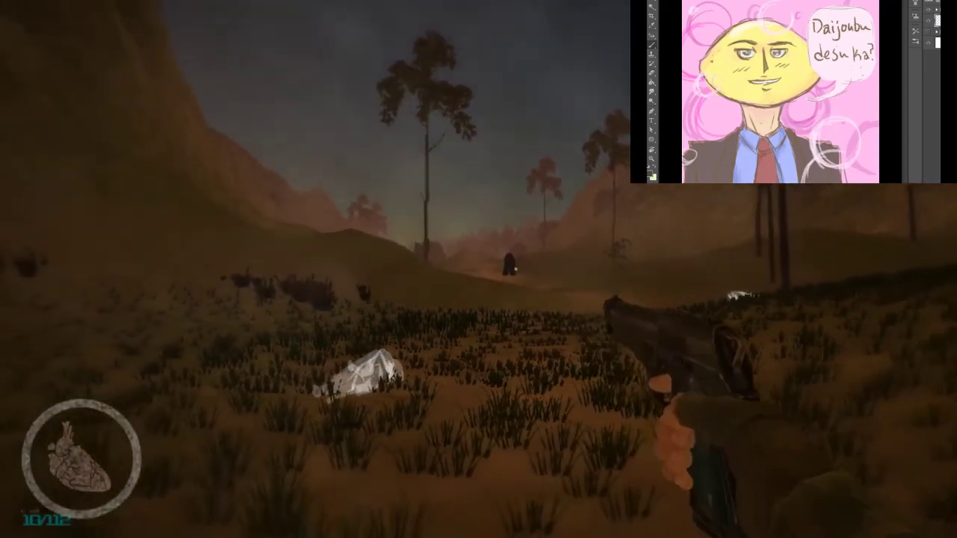
key(s)
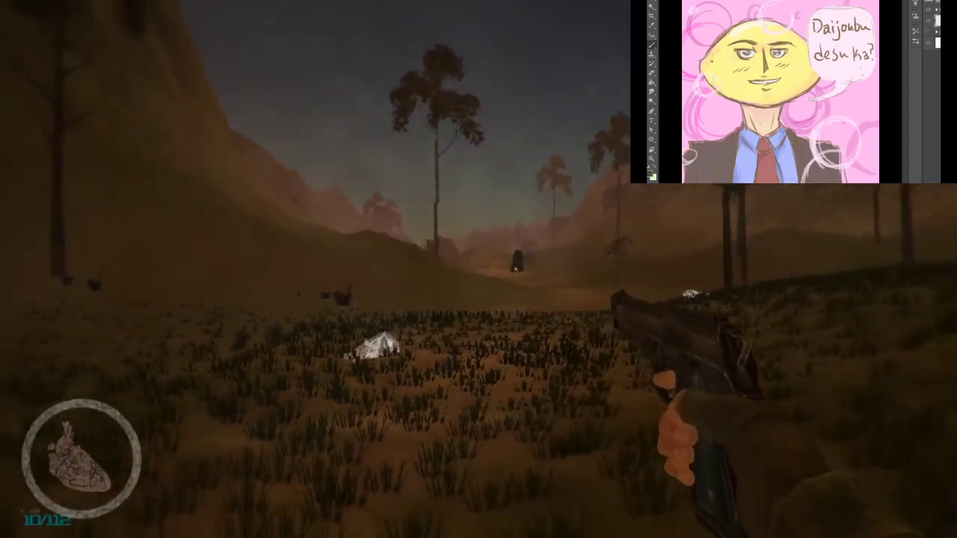
key(s)
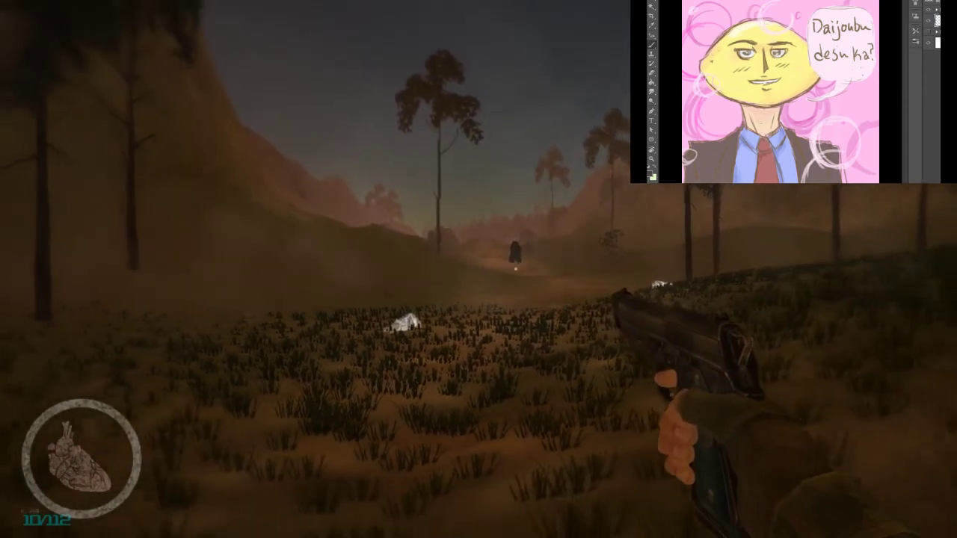
key(s)
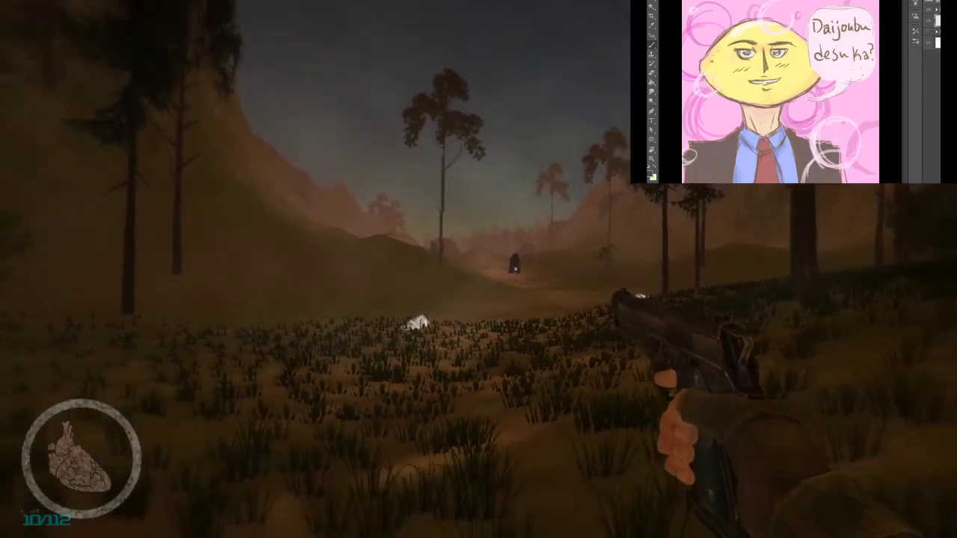
key(s)
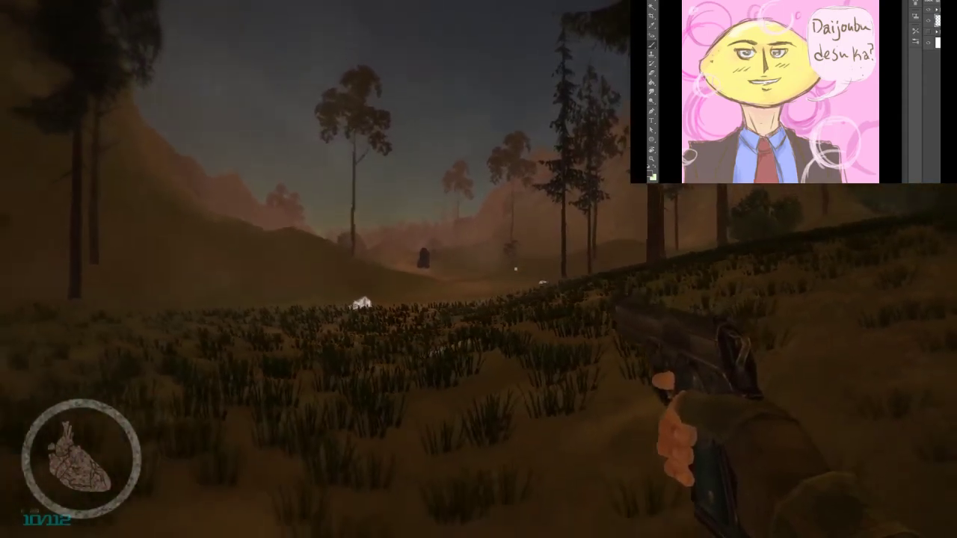
key(s)
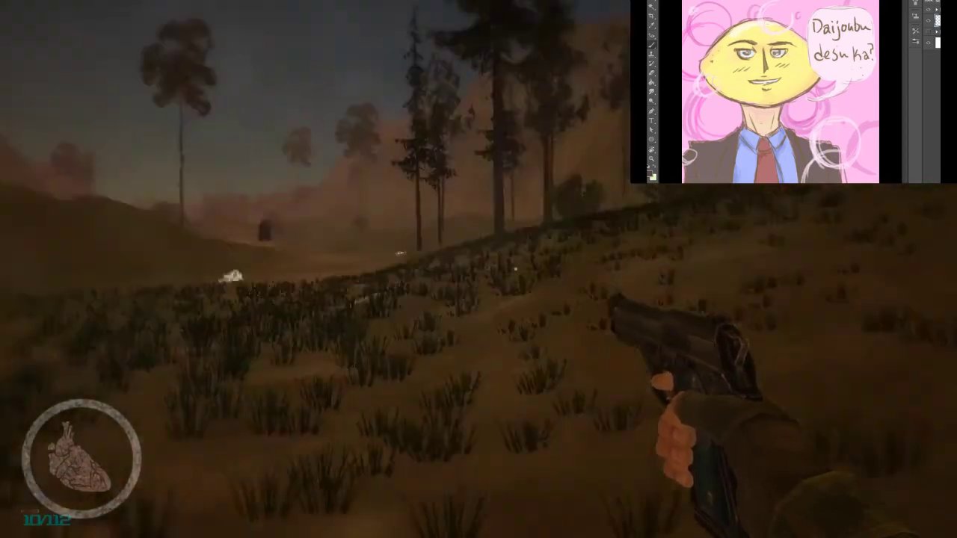
key(s)
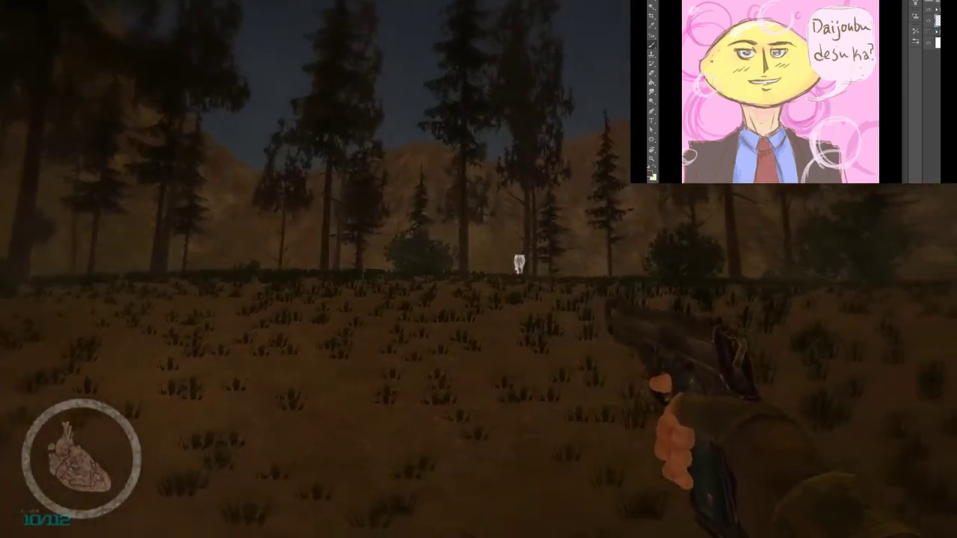
click(515, 269)
click(515, 269)
click(516, 269)
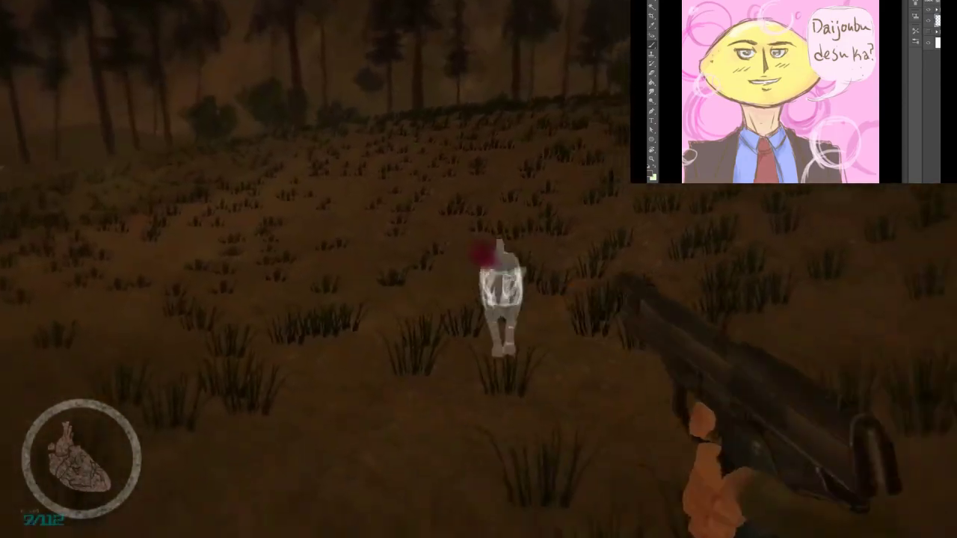
click(515, 269)
click(515, 269)
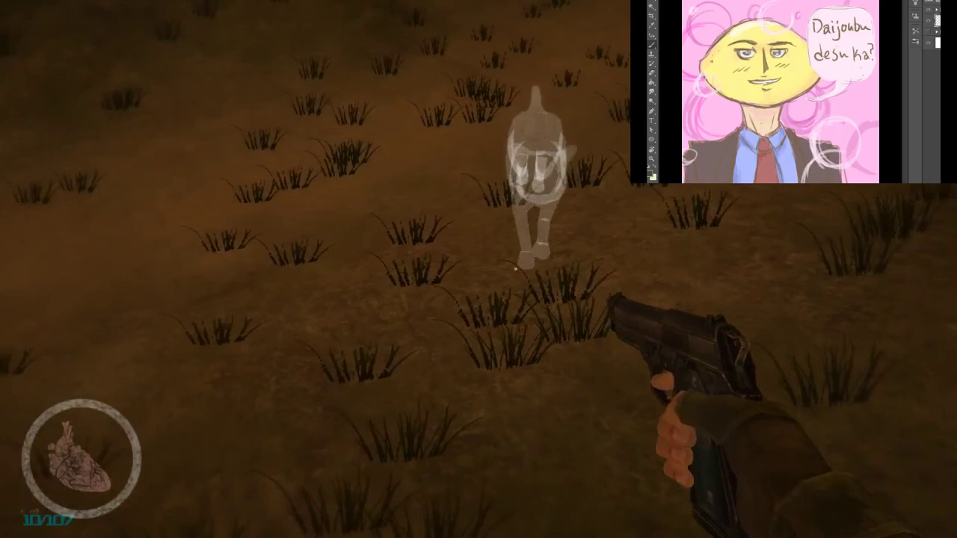
click(479, 270)
click(479, 269)
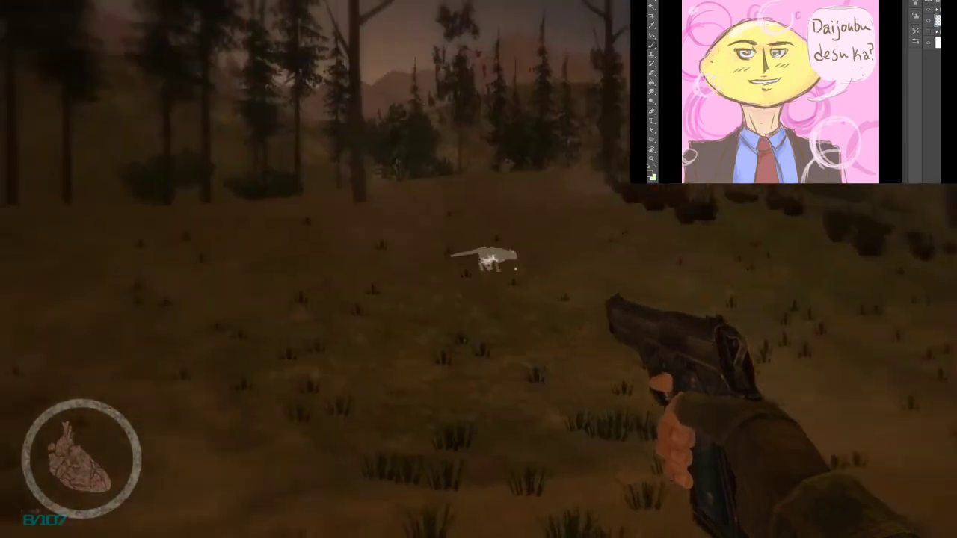
click(478, 270)
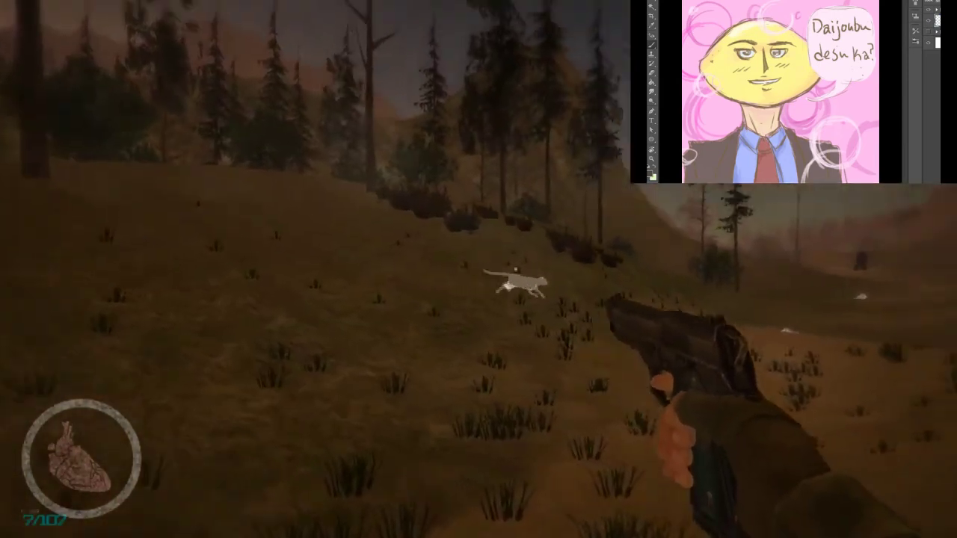
click(479, 270)
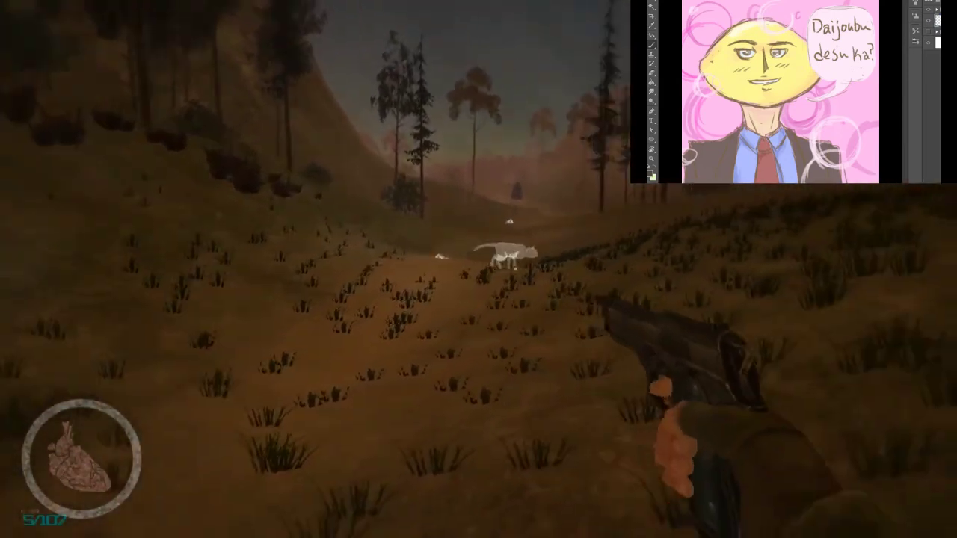
click(478, 270)
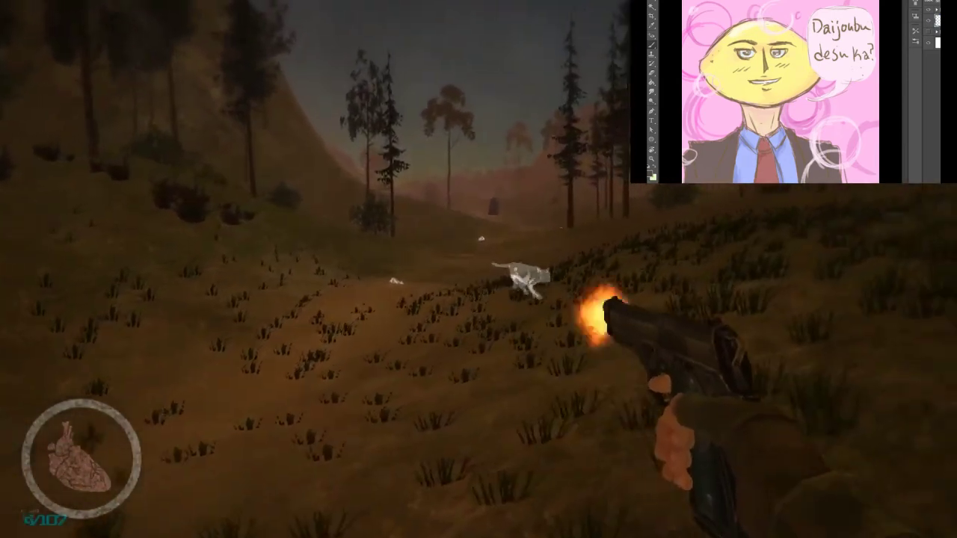
click(479, 269)
click(515, 269)
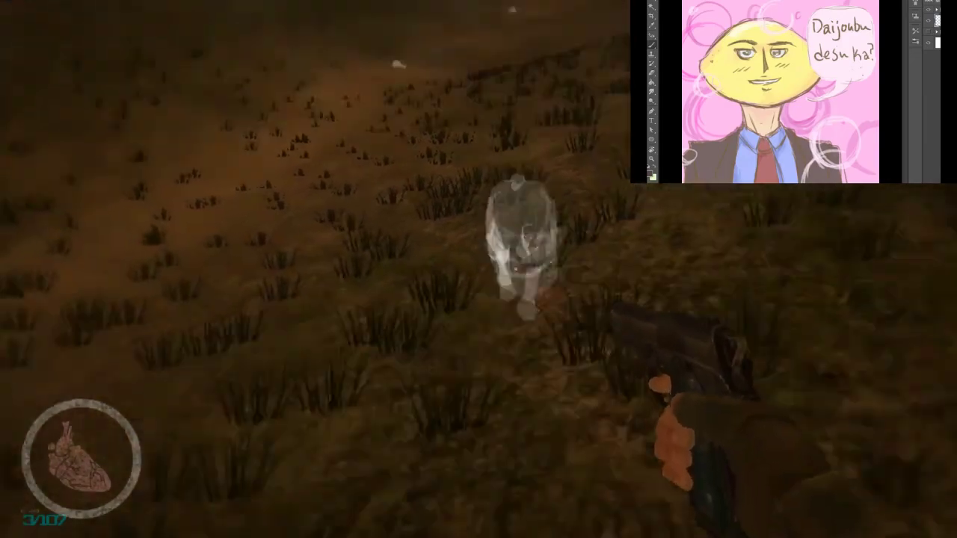
click(515, 269)
key(r)
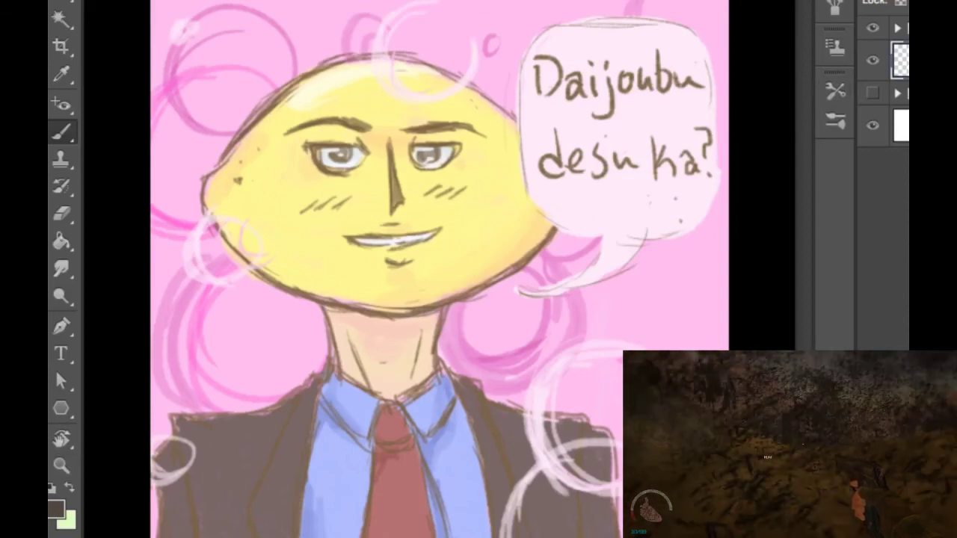
Step: Hide the finished lemon-head artwork and sketch a rounded, wide-jawed head outline on the upper part of the blank canvas
click(873, 27)
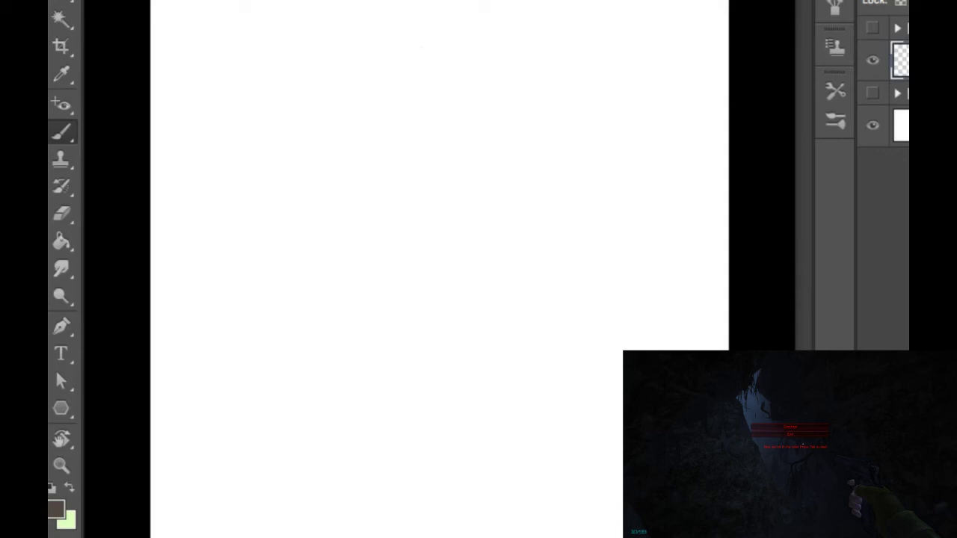
mouse_move(421, 48)
mouse_down()
mouse_move(391, 88)
mouse_move(387, 129)
mouse_up()
mouse_move(395, 69)
mouse_down()
mouse_move(466, 31)
mouse_move(540, 112)
mouse_move(539, 131)
mouse_up()
drag(528, 141, 504, 144)
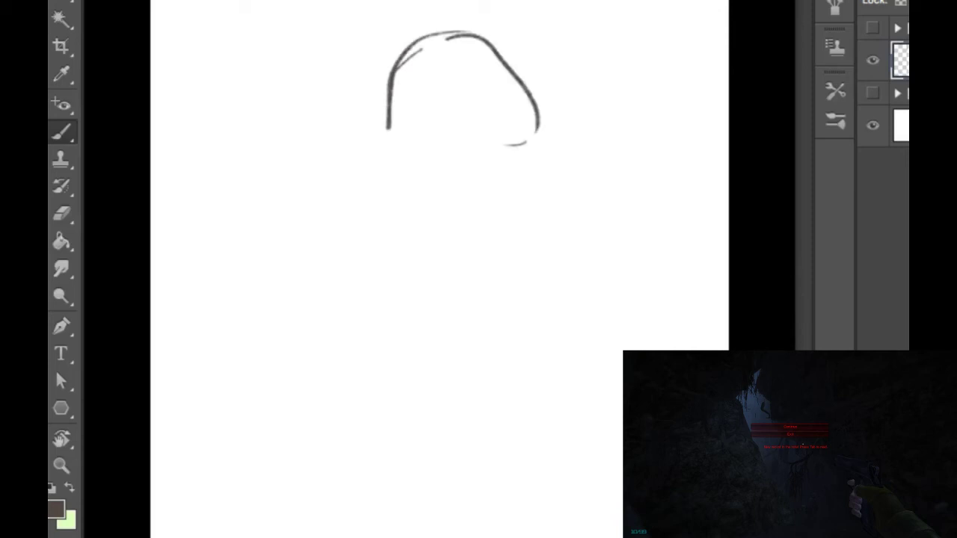
drag(389, 99, 465, 148)
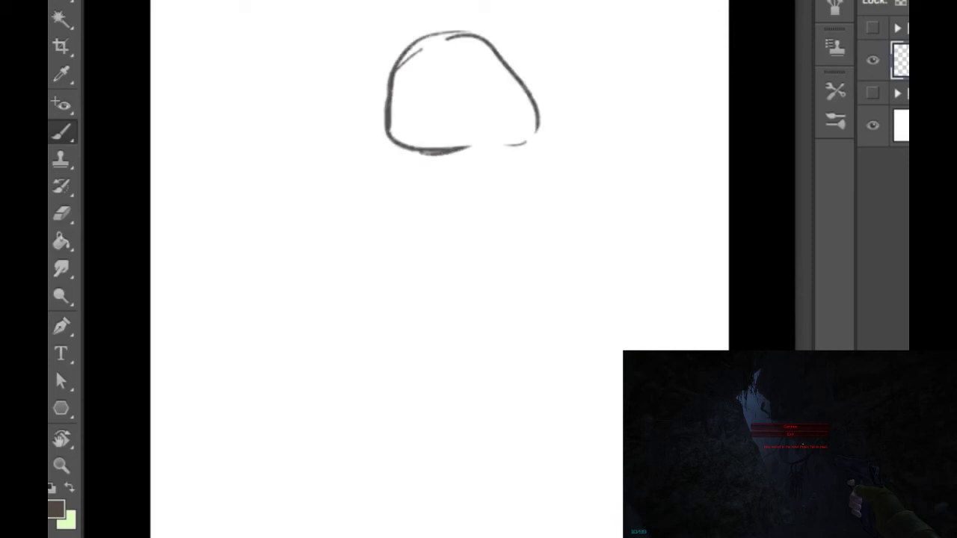
Step: Draw a slanted smiling mouth and two small oval eyes in the head, and extend the jaw line below them
mouse_move(409, 99)
mouse_down()
mouse_move(408, 116)
mouse_move(497, 95)
mouse_up()
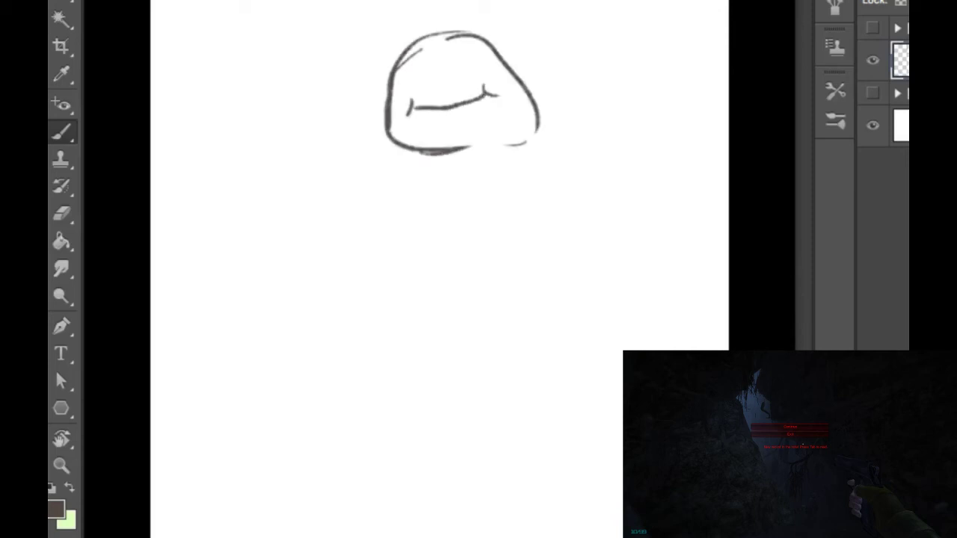
drag(409, 74, 474, 61)
drag(403, 158, 399, 201)
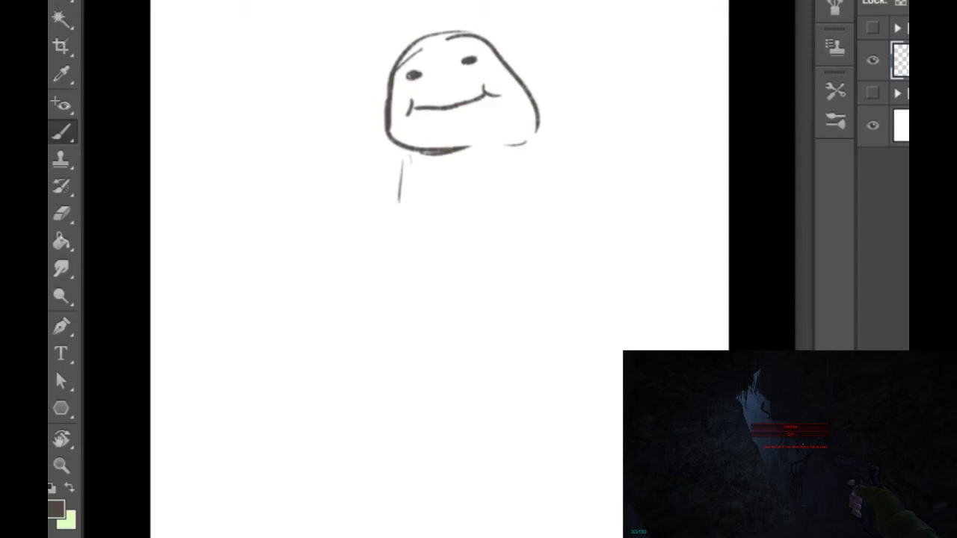
drag(415, 157, 508, 135)
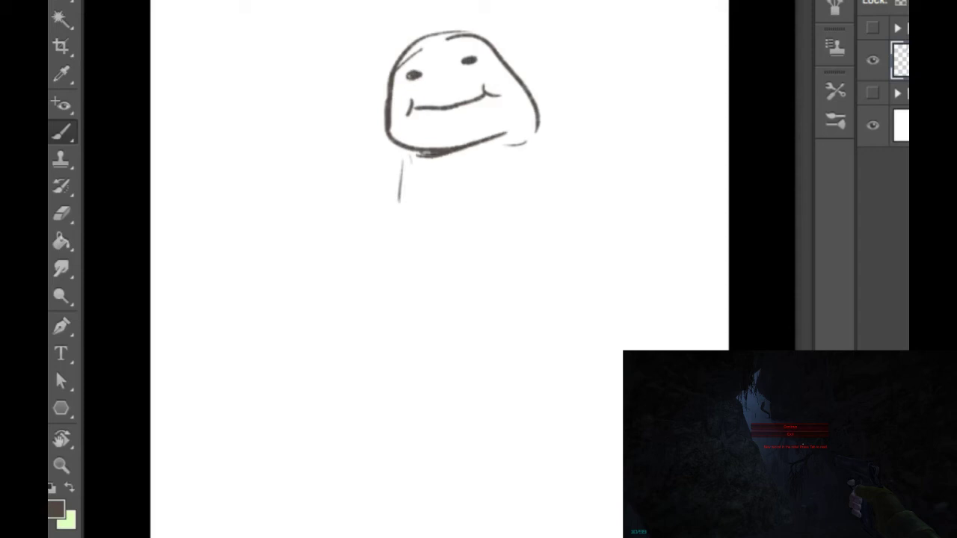
Step: Sketch the character's bulky torso below the head, with sloping shoulders and a rounded belly side
drag(402, 169, 398, 202)
drag(395, 157, 374, 247)
mouse_move(540, 133)
mouse_down()
mouse_move(569, 148)
mouse_move(607, 199)
mouse_move(613, 240)
mouse_up()
drag(369, 202, 379, 299)
mouse_move(369, 227)
mouse_down()
mouse_move(379, 298)
mouse_move(392, 315)
mouse_move(417, 319)
mouse_up()
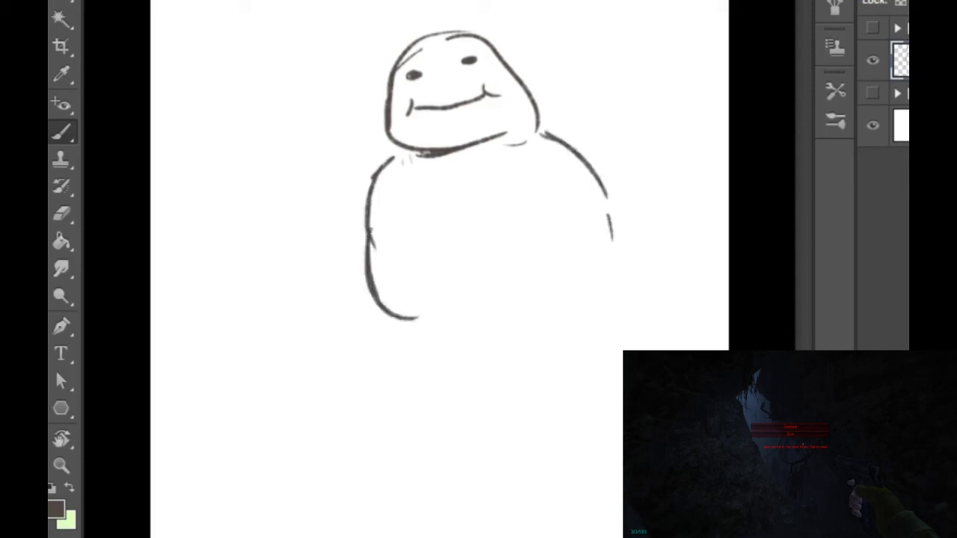
Step: Draw two short, thick legs with pointed feet under the torso and join the outer hip line to the body
mouse_move(385, 312)
mouse_down()
mouse_move(414, 343)
mouse_move(397, 398)
mouse_up()
mouse_move(401, 345)
mouse_down()
mouse_move(377, 409)
mouse_move(463, 410)
mouse_move(479, 345)
mouse_up()
mouse_move(463, 393)
mouse_down()
mouse_move(523, 326)
mouse_move(572, 374)
mouse_move(582, 412)
mouse_move(624, 404)
mouse_move(607, 385)
mouse_up()
drag(619, 323, 618, 382)
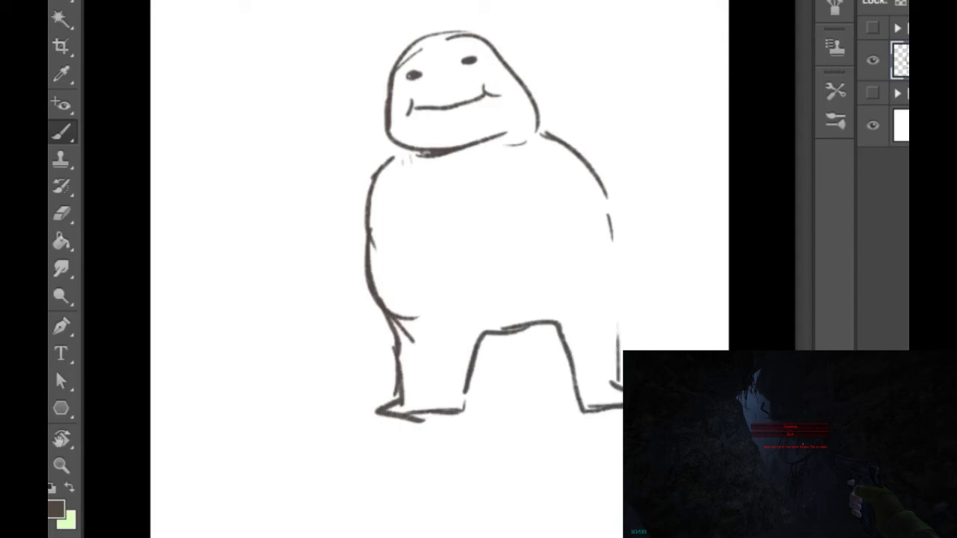
drag(611, 235, 621, 365)
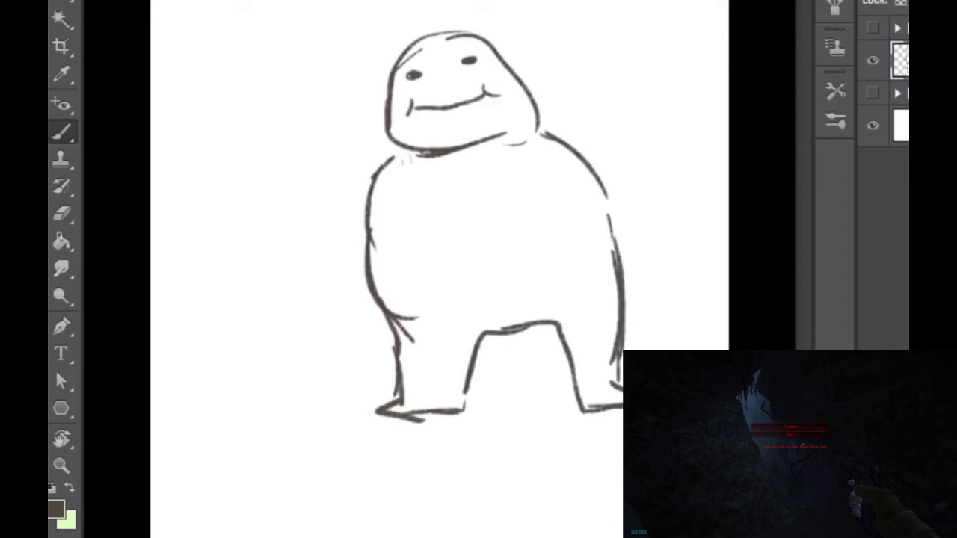
Step: Add a second lip line to the mouth and draw a curved waistline across the bottom of the belly
drag(419, 108, 484, 95)
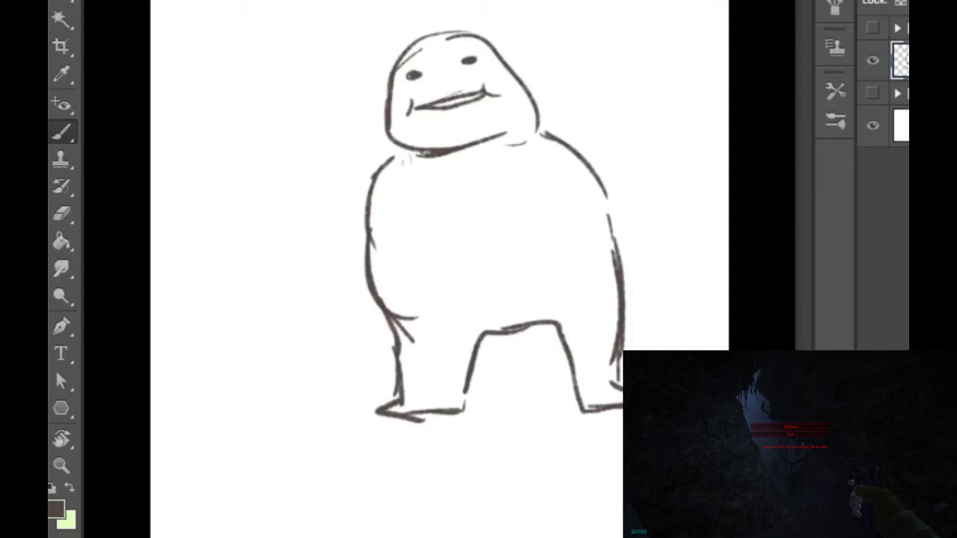
mouse_move(374, 281)
mouse_down()
mouse_move(401, 302)
mouse_move(481, 296)
mouse_move(591, 276)
mouse_move(615, 246)
mouse_up()
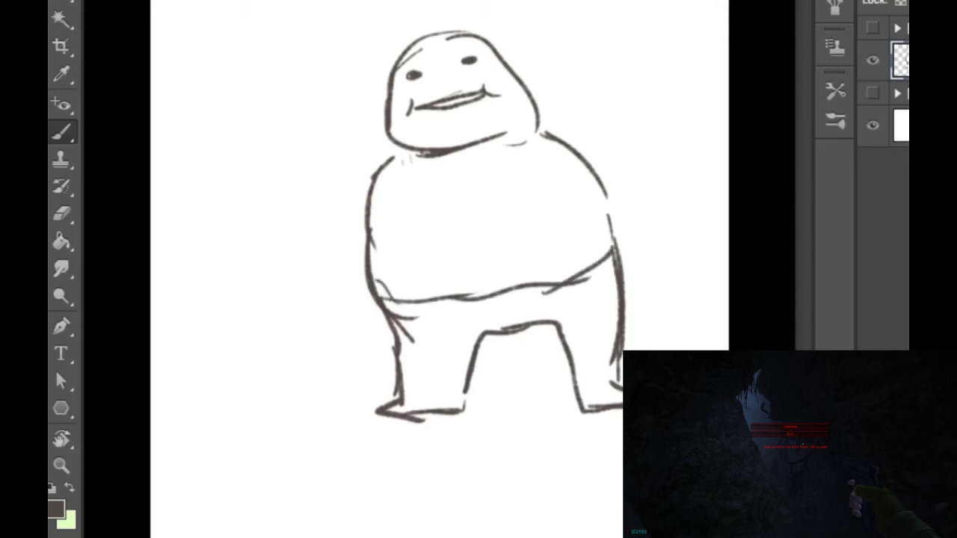
Step: Draw both outstretched arms with simple pointed-finger hands, and add a short sleeve line across each upper arm
mouse_move(393, 159)
mouse_down()
mouse_move(306, 224)
mouse_move(273, 229)
mouse_move(285, 249)
mouse_move(271, 261)
mouse_move(376, 258)
mouse_up()
drag(544, 132, 653, 160)
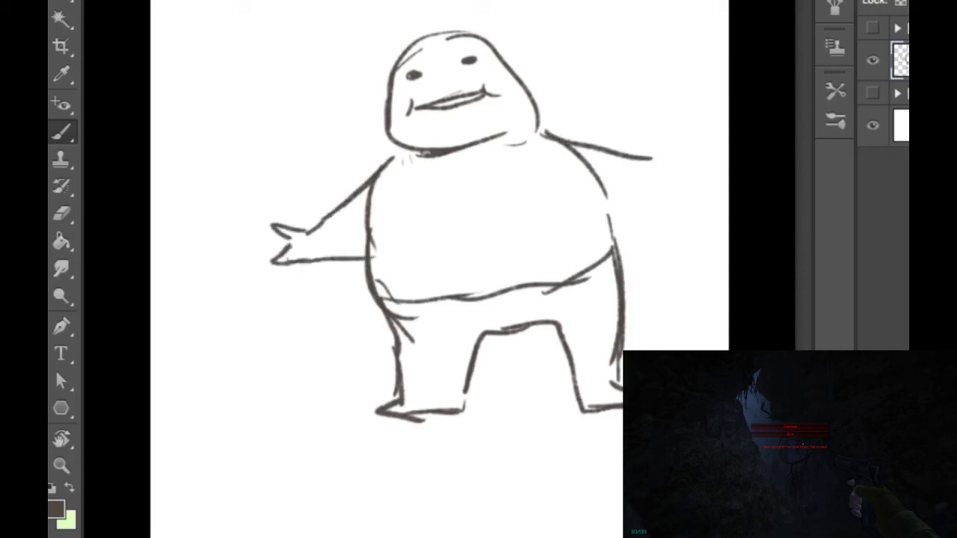
mouse_move(583, 151)
mouse_down()
mouse_move(664, 170)
mouse_move(686, 160)
mouse_move(678, 184)
mouse_up()
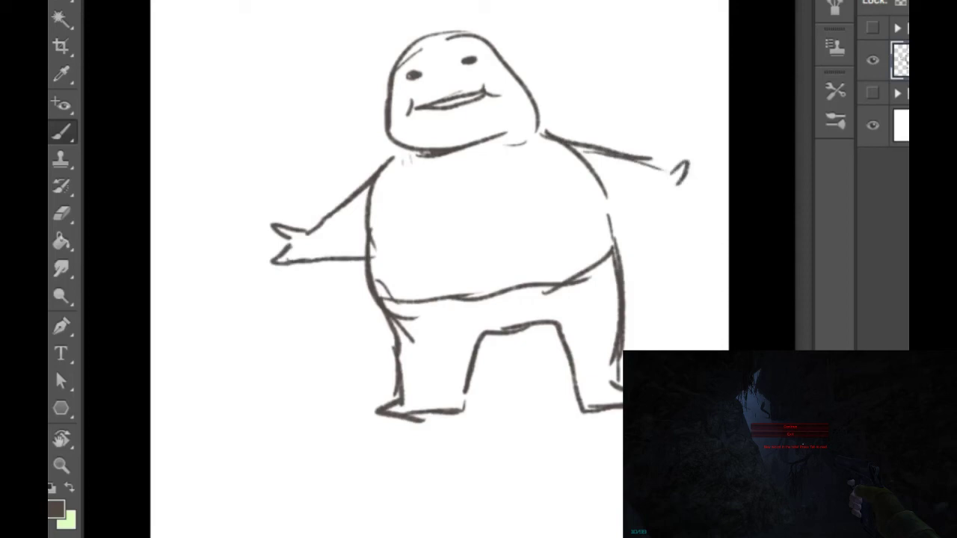
drag(611, 208, 702, 221)
drag(684, 190, 719, 219)
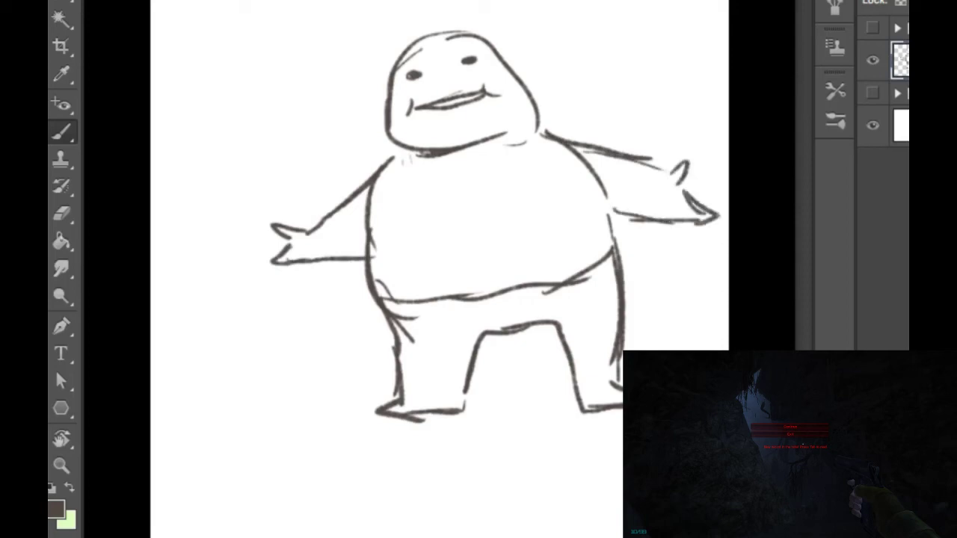
drag(351, 183, 366, 238)
mouse_move(570, 139)
mouse_down()
mouse_move(621, 166)
mouse_move(617, 221)
mouse_up()
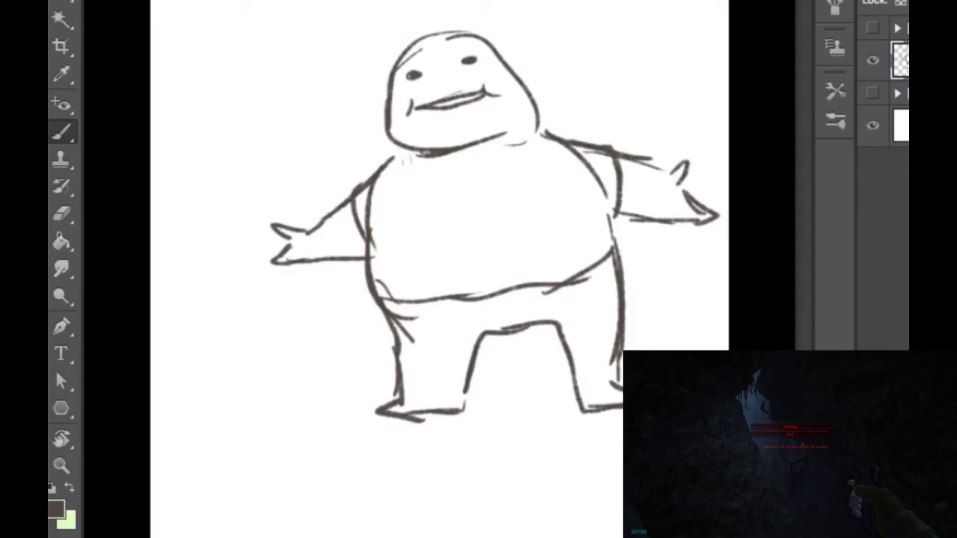
Step: Draw a curved fold under the character's chin and a narrow strap over each shoulder
mouse_move(411, 163)
mouse_down()
mouse_move(458, 178)
mouse_move(519, 158)
mouse_move(528, 133)
mouse_up()
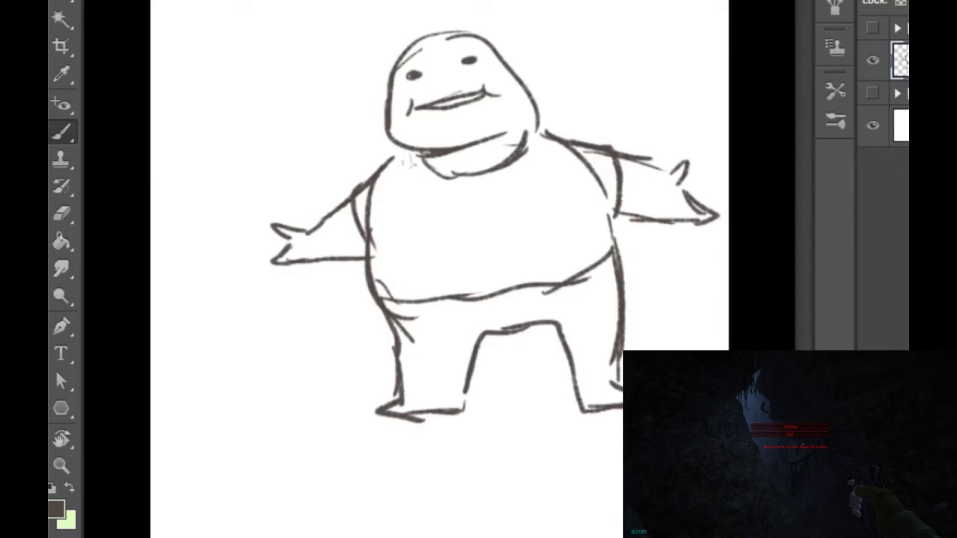
mouse_move(383, 145)
mouse_down()
mouse_move(370, 223)
mouse_move(380, 235)
mouse_move(393, 199)
mouse_move(374, 232)
mouse_up()
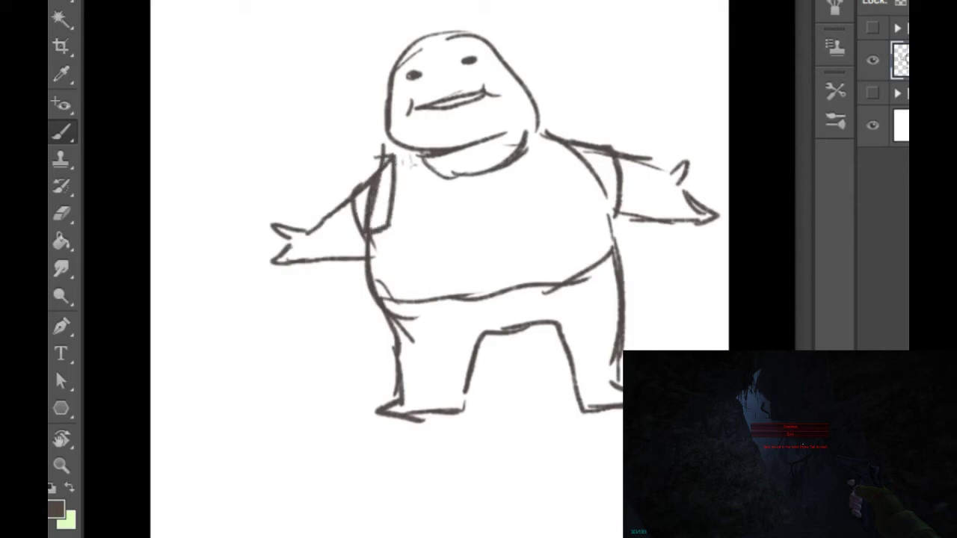
mouse_move(537, 122)
mouse_down()
mouse_move(575, 208)
mouse_move(592, 172)
mouse_move(571, 131)
mouse_up()
Step: Draw a jagged-edged wing with inner contour lines behind each shoulder, and add a shoe line across both ankles
mouse_move(383, 142)
mouse_down()
mouse_move(279, 146)
mouse_move(323, 170)
mouse_move(342, 204)
mouse_up()
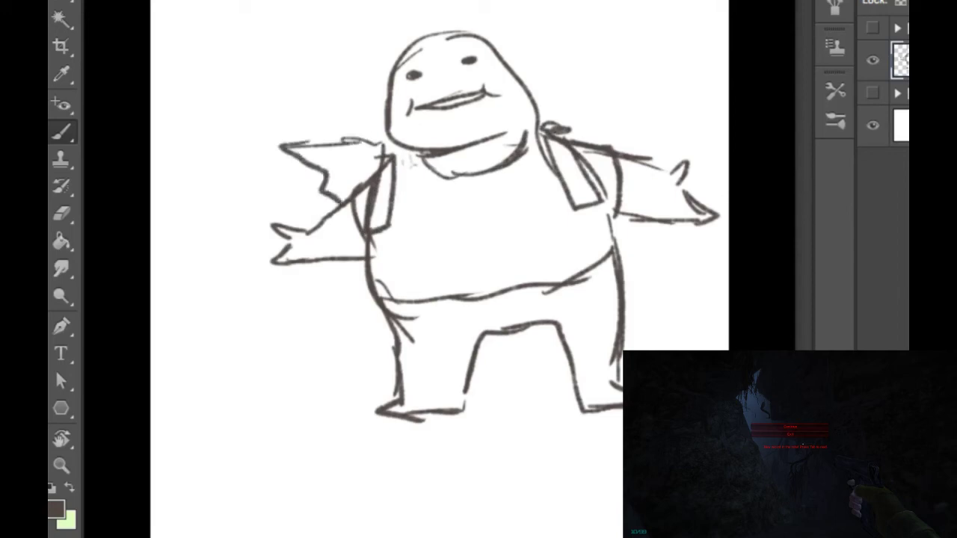
drag(283, 145, 381, 136)
mouse_move(544, 121)
mouse_down()
mouse_move(557, 96)
mouse_move(626, 61)
mouse_move(606, 146)
mouse_up()
mouse_move(397, 395)
mouse_down()
mouse_move(449, 385)
mouse_move(465, 392)
mouse_up()
drag(588, 393, 623, 384)
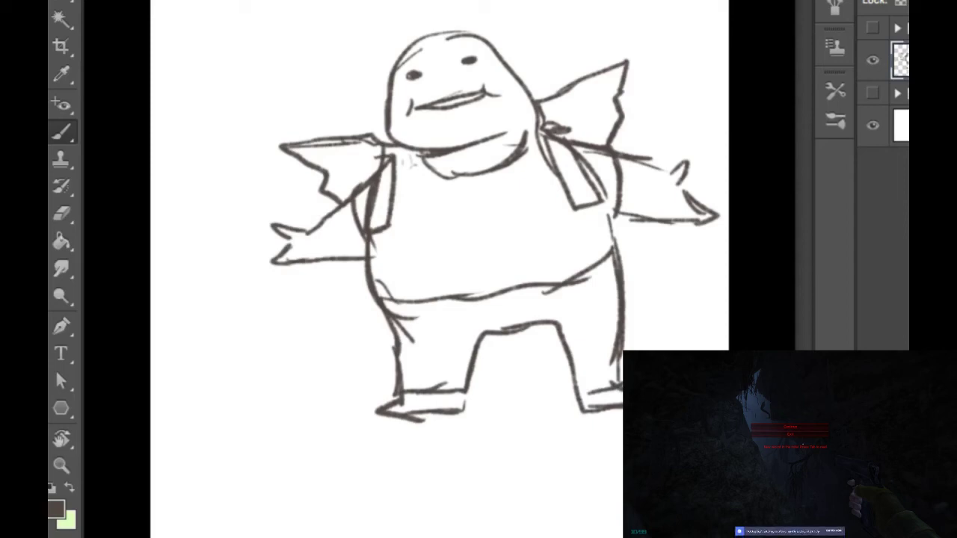
mouse_move(299, 148)
mouse_down()
mouse_move(348, 155)
mouse_move(365, 169)
mouse_move(356, 184)
mouse_up()
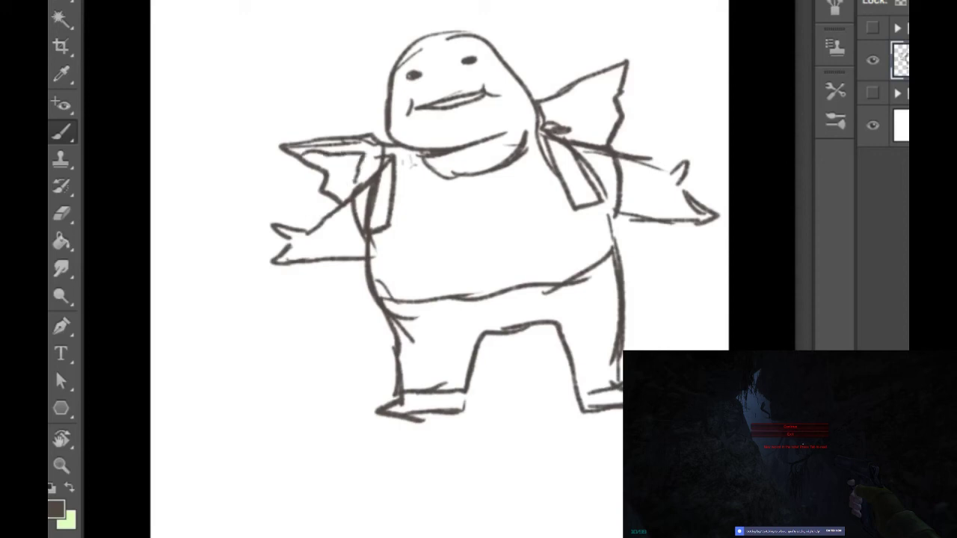
mouse_move(543, 125)
mouse_down()
mouse_move(604, 88)
mouse_move(614, 106)
mouse_up()
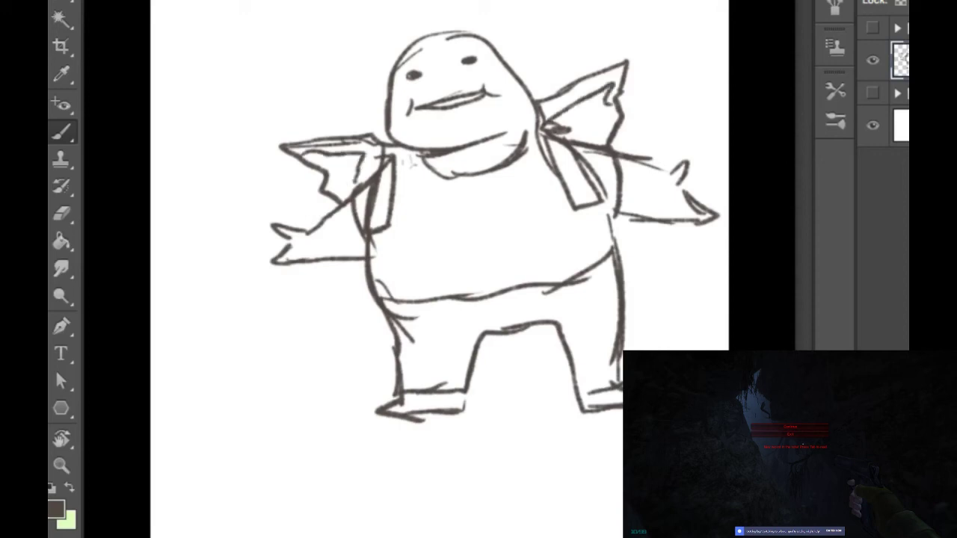
Step: Sketch a curved tail shape behind the legs and add a short hairline across the top of the head
drag(514, 334, 555, 366)
drag(626, 336, 686, 348)
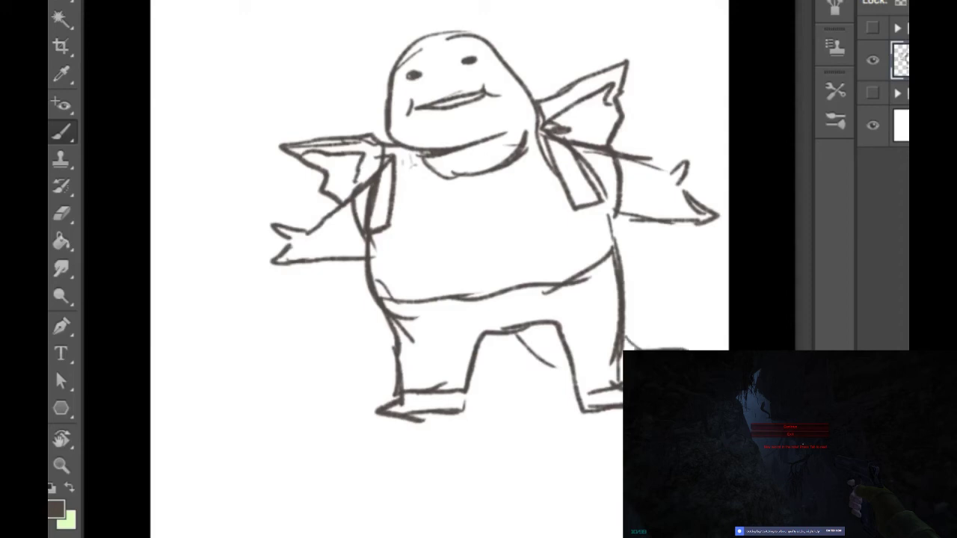
drag(535, 361, 572, 382)
drag(628, 341, 649, 348)
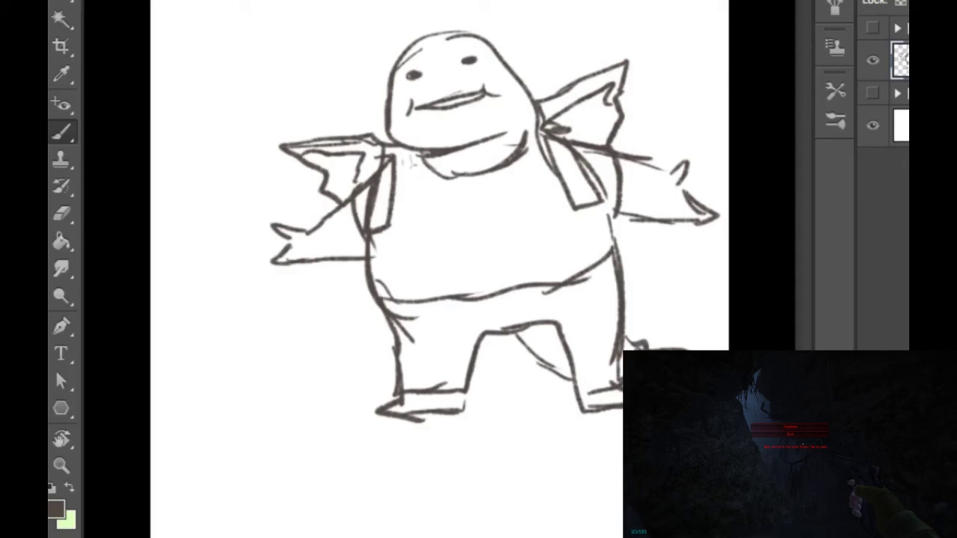
mouse_move(405, 59)
mouse_down()
mouse_move(441, 44)
mouse_move(386, 73)
mouse_move(446, 34)
mouse_move(494, 33)
mouse_move(392, 67)
mouse_up()
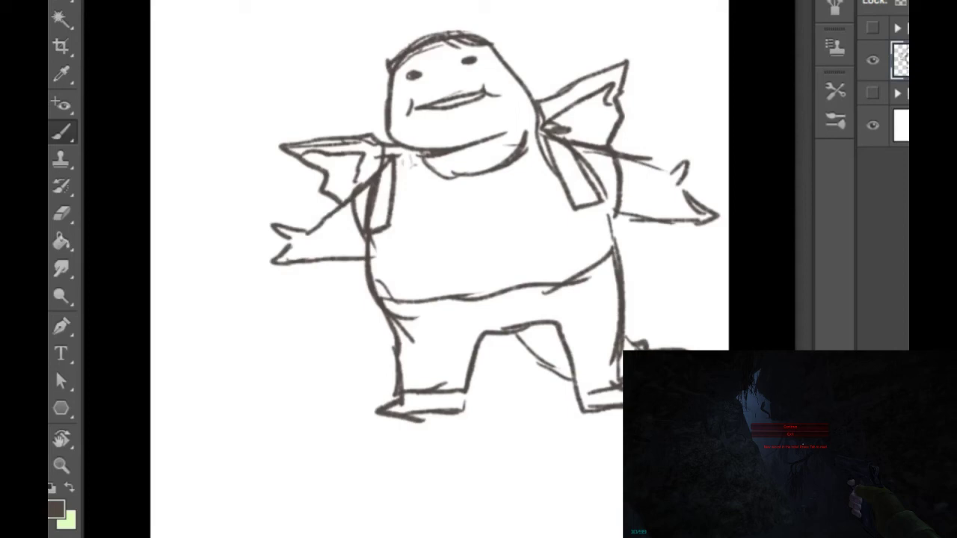
drag(442, 71, 440, 88)
Step: Hide the finished character's layer and sketch a dragon head outline with a long sloping snout on a new layer
key(ctrl+comma)
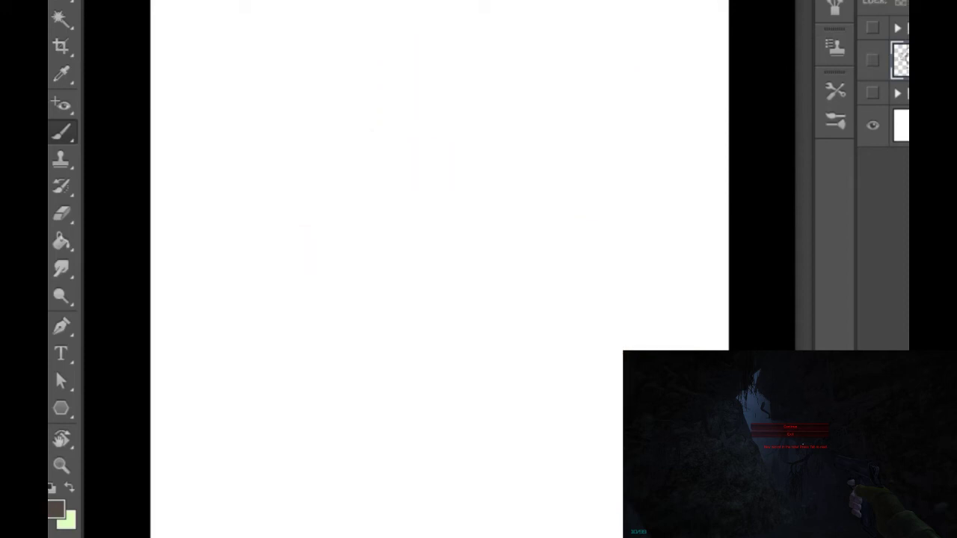
key(ctrl+shift+alt+n)
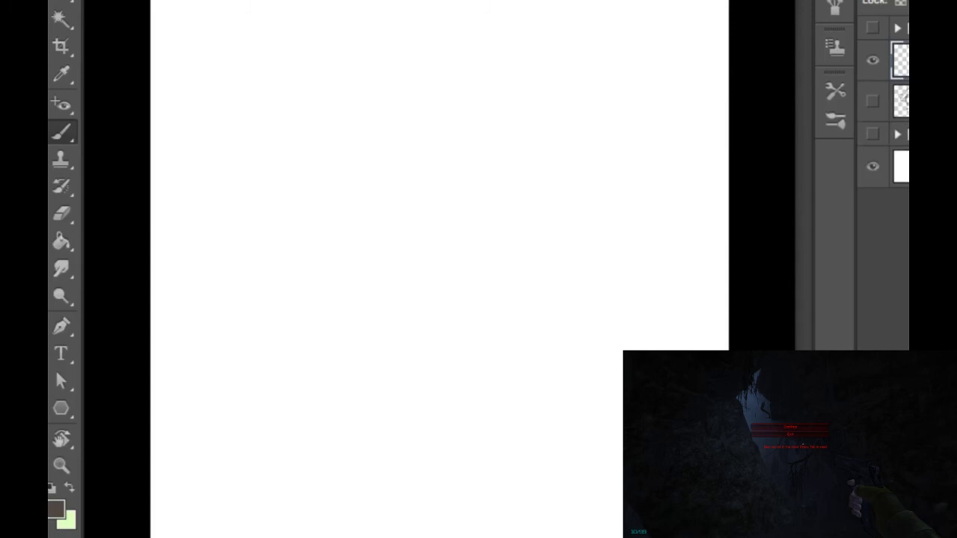
mouse_move(258, 83)
mouse_down()
mouse_move(278, 43)
mouse_move(336, 37)
mouse_move(376, 95)
mouse_up()
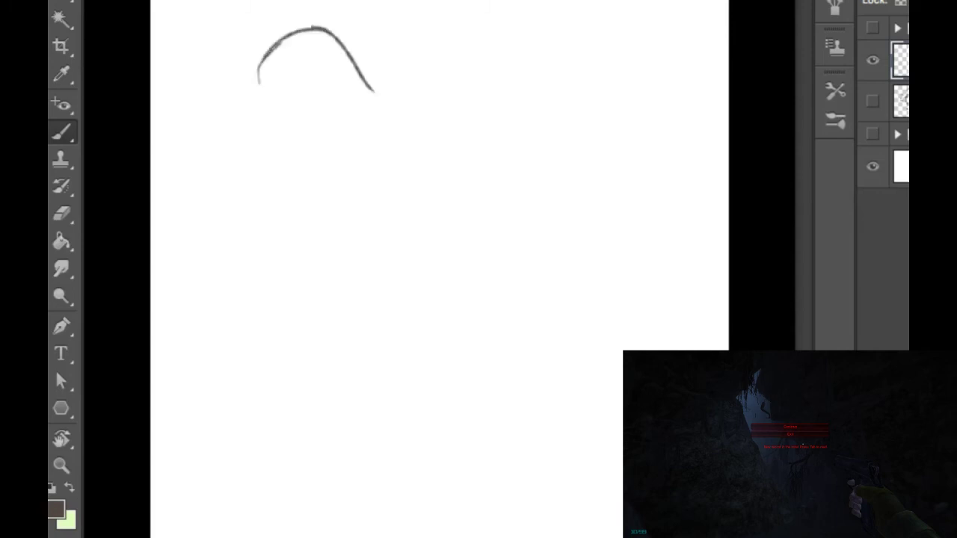
mouse_move(333, 46)
mouse_down()
mouse_move(400, 117)
mouse_move(369, 148)
mouse_move(361, 138)
mouse_up()
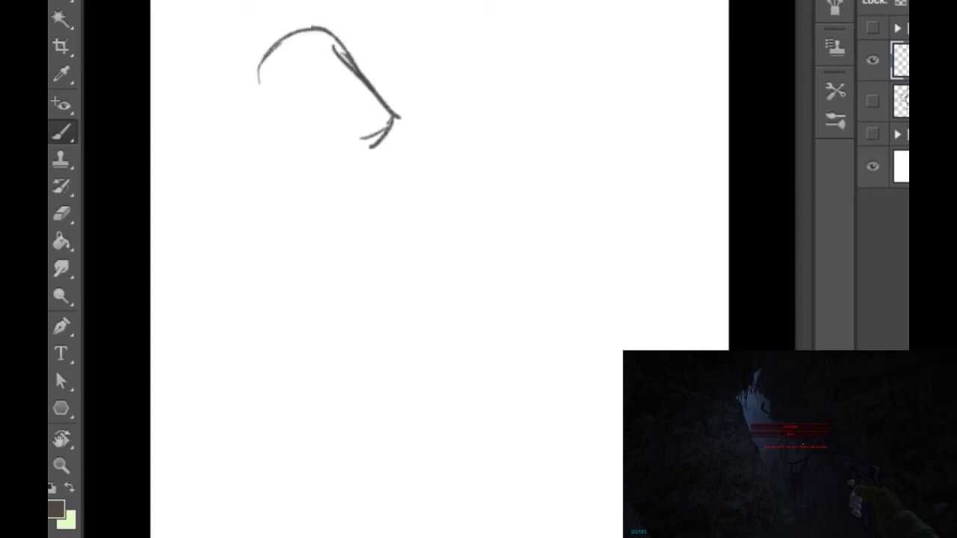
drag(265, 96, 348, 133)
Step: Draw the dragon's brow, eye, nostril and open mouth, and add a webbed ear fin behind the head
mouse_move(306, 48)
mouse_down()
mouse_move(329, 72)
mouse_move(362, 75)
mouse_up()
mouse_move(302, 74)
mouse_down()
mouse_move(291, 79)
mouse_move(305, 74)
mouse_move(326, 89)
mouse_up()
drag(365, 113, 368, 118)
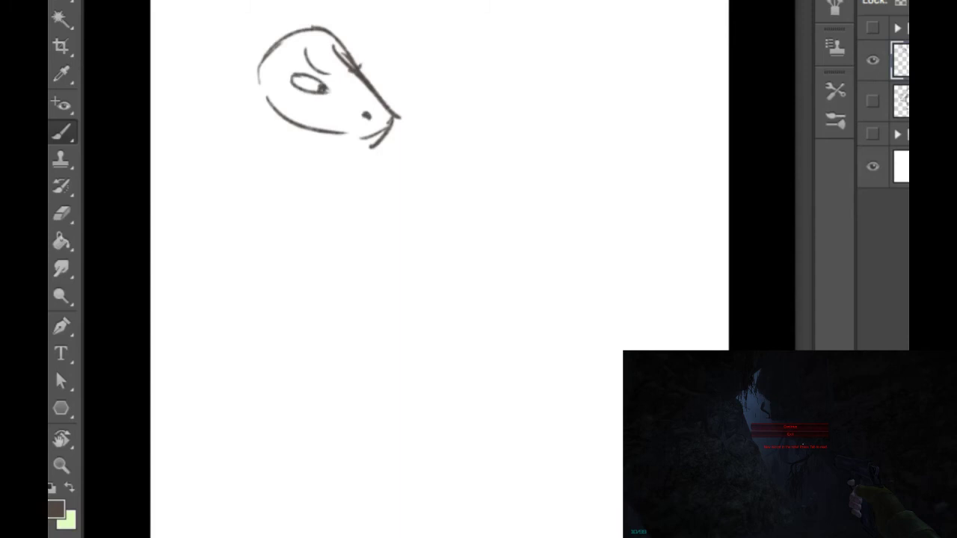
mouse_move(362, 132)
mouse_down()
mouse_move(362, 147)
mouse_move(382, 141)
mouse_up()
mouse_move(272, 46)
mouse_down()
mouse_move(256, 30)
mouse_move(220, 42)
mouse_move(270, 51)
mouse_move(230, 78)
mouse_move(254, 75)
mouse_up()
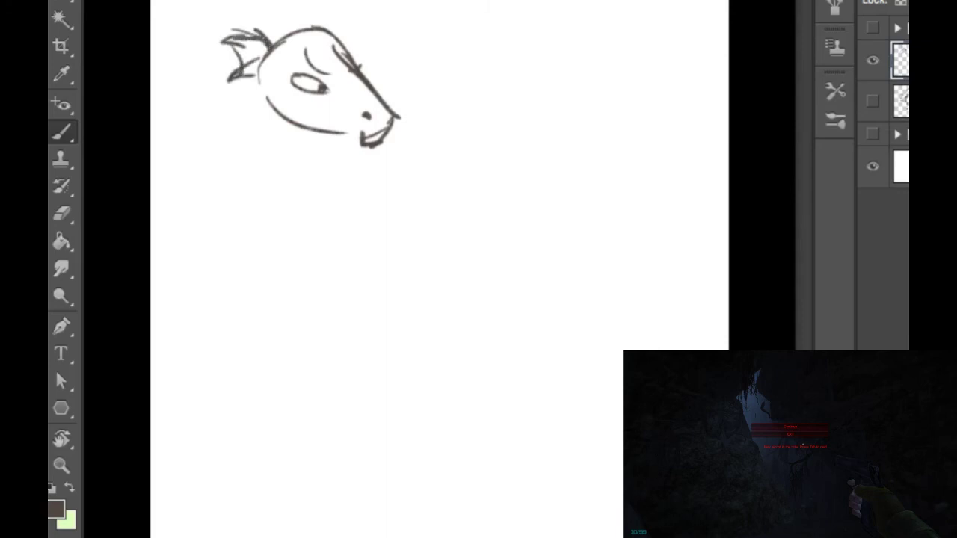
mouse_move(255, 38)
mouse_down()
mouse_move(279, 37)
mouse_move(241, 36)
mouse_up()
mouse_move(360, 135)
mouse_down()
mouse_move(323, 116)
mouse_move(364, 136)
mouse_up()
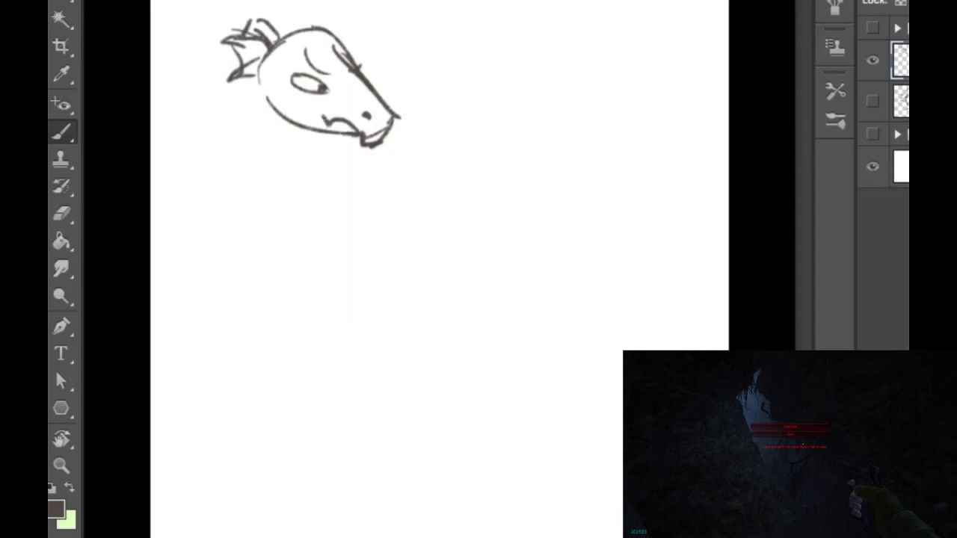
Step: Draw the dragon's long neck widening into sloping shoulders, reinforcing the lines along its back
mouse_move(259, 90)
mouse_down()
mouse_move(249, 156)
mouse_move(250, 106)
mouse_move(251, 160)
mouse_move(273, 233)
mouse_move(250, 272)
mouse_up()
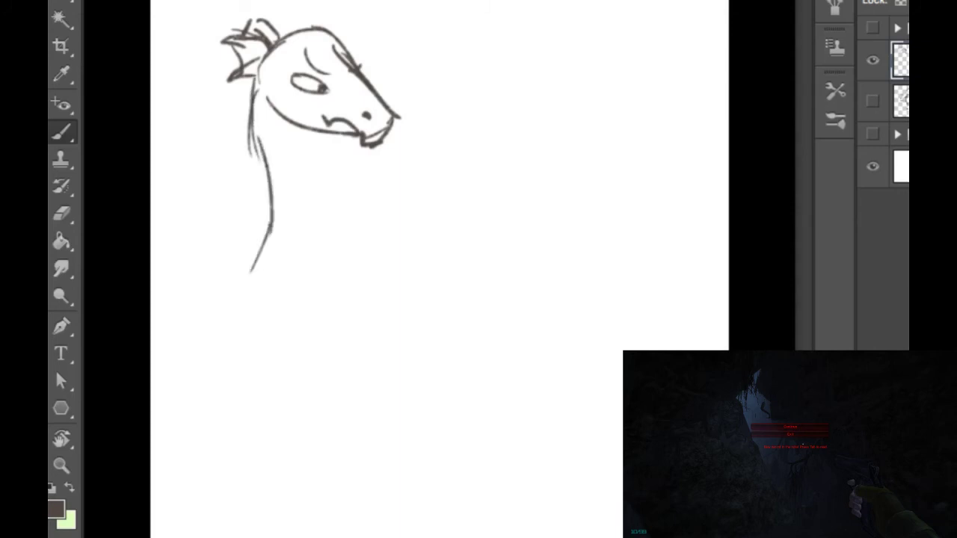
drag(323, 133, 320, 190)
mouse_move(318, 136)
mouse_down()
mouse_move(313, 196)
mouse_move(321, 218)
mouse_up()
mouse_move(318, 172)
mouse_down()
mouse_move(322, 217)
mouse_move(345, 222)
mouse_move(369, 284)
mouse_up()
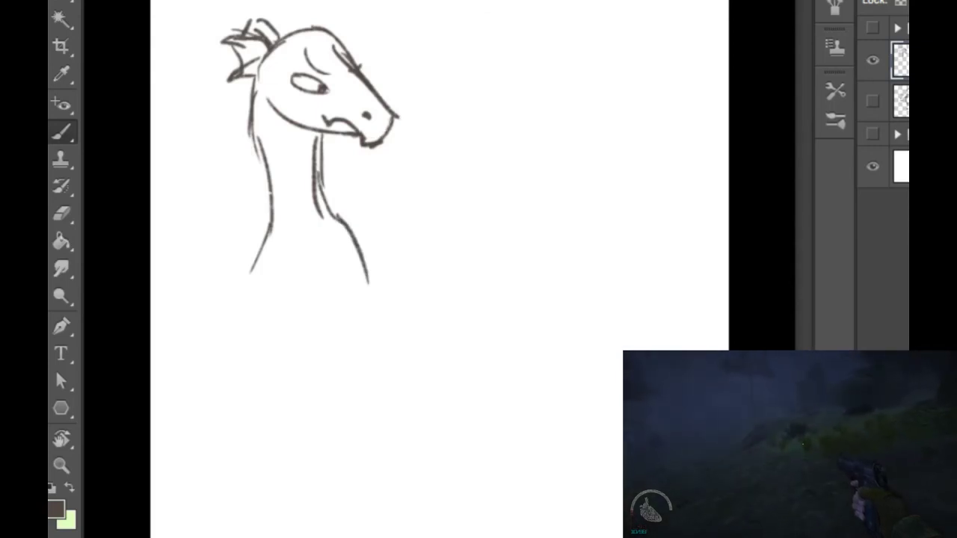
drag(253, 127, 269, 181)
drag(268, 232, 244, 272)
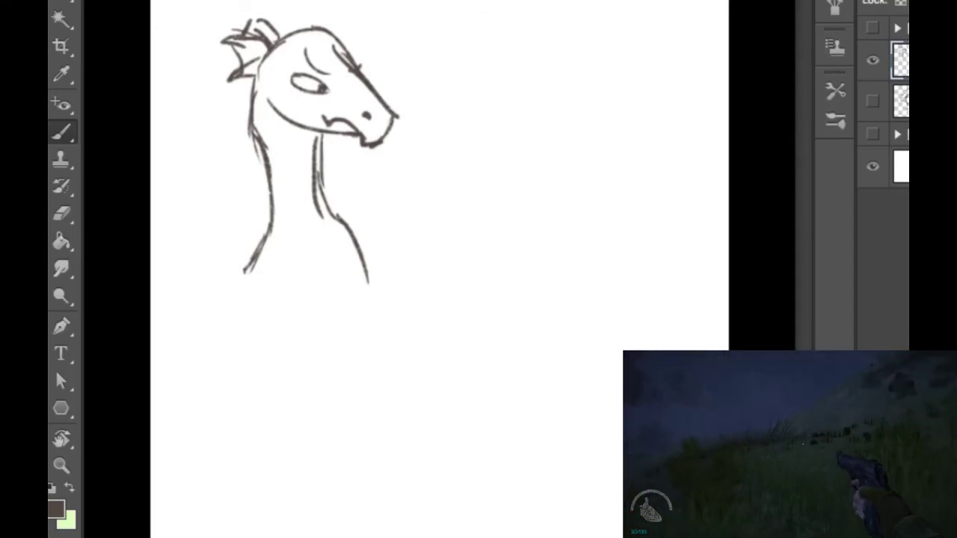
Step: Draw the upright torso and a long tail curling at its tip, and add small head horns and a neck spike
mouse_move(249, 276)
mouse_down()
mouse_move(258, 452)
mouse_move(358, 472)
mouse_up()
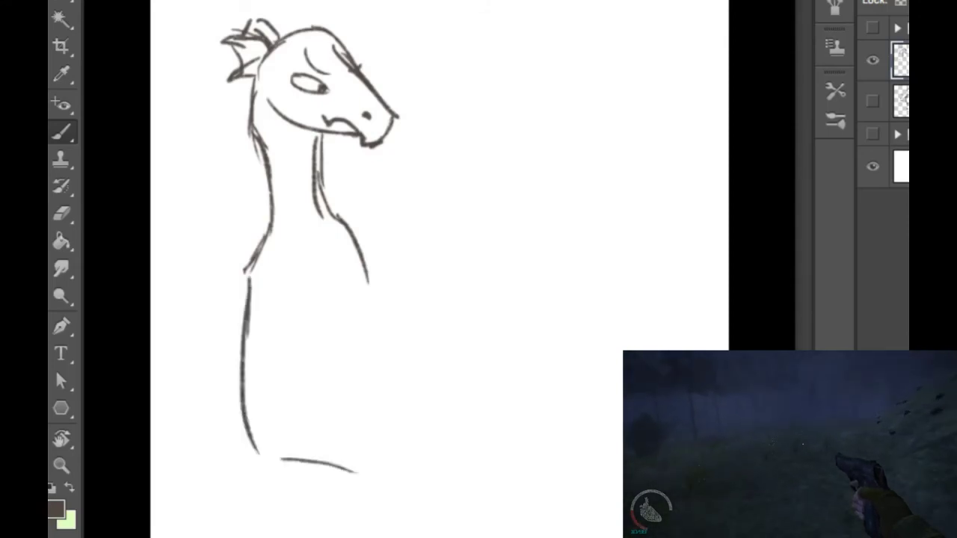
mouse_move(368, 305)
mouse_down()
mouse_move(386, 358)
mouse_move(462, 407)
mouse_move(608, 408)
mouse_move(591, 527)
mouse_up()
mouse_move(593, 477)
mouse_down()
mouse_move(593, 516)
mouse_move(516, 451)
mouse_move(408, 476)
mouse_up()
drag(332, 453, 419, 470)
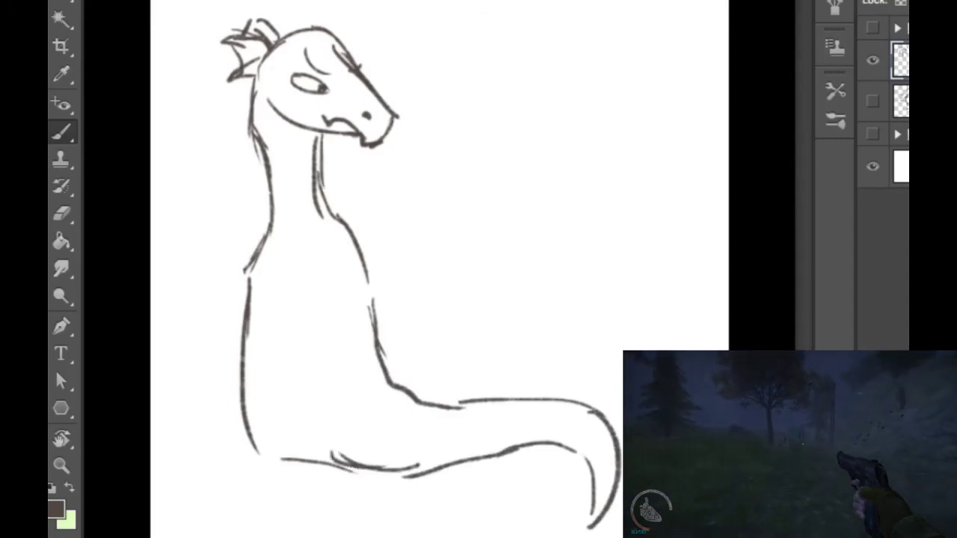
drag(341, 36, 323, 15)
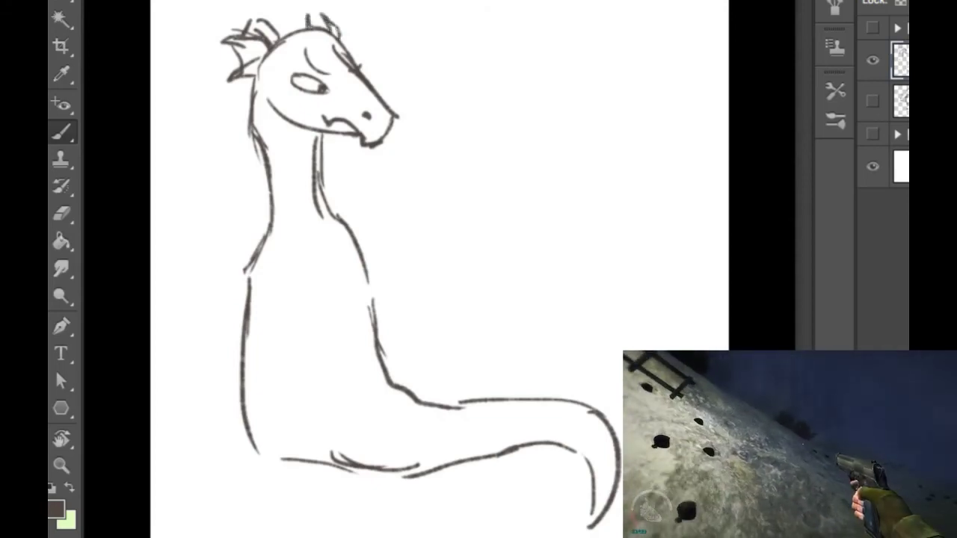
drag(261, 176, 261, 187)
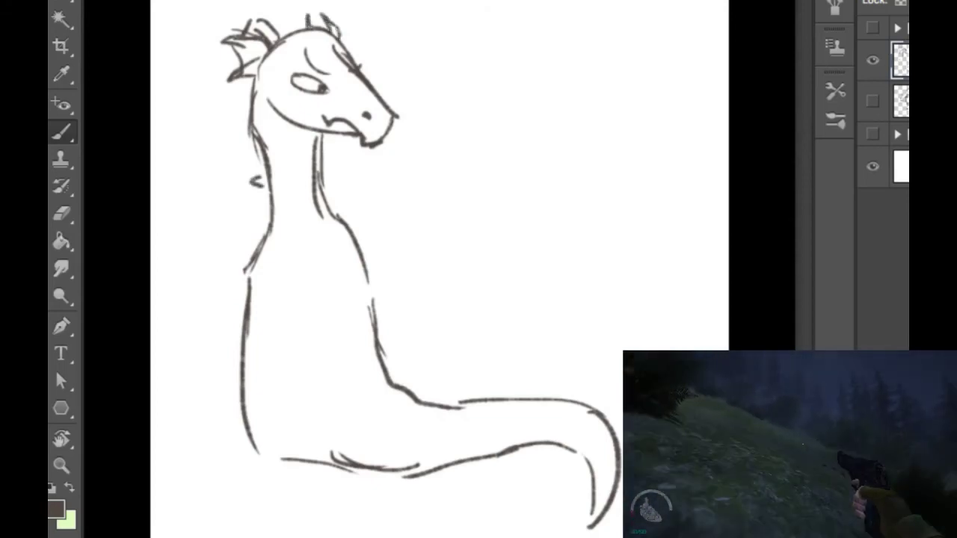
Step: Draw the larger wing behind the shoulder, with a double outer edge and a scalloped lower edge
mouse_move(370, 227)
mouse_down()
mouse_move(400, 202)
mouse_move(496, 293)
mouse_move(500, 318)
mouse_up()
drag(460, 258, 520, 356)
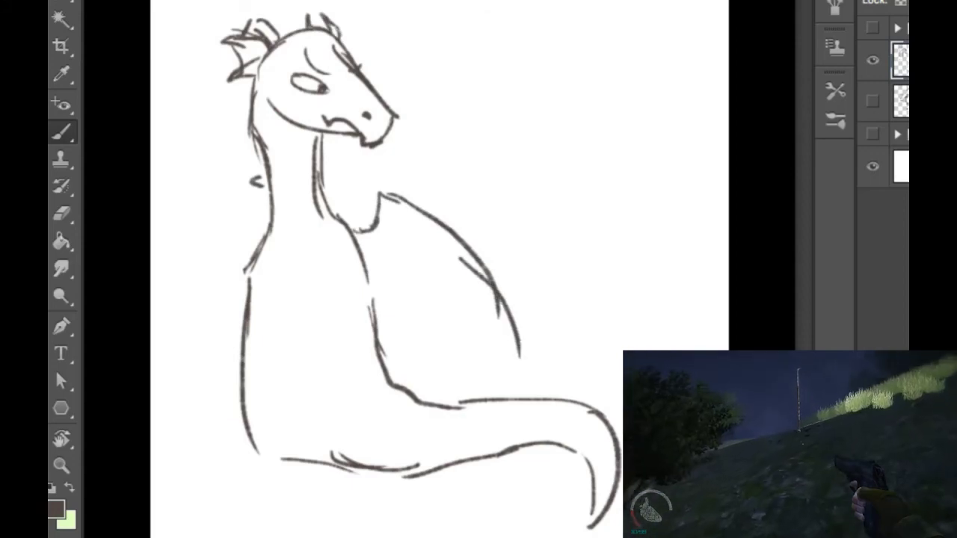
drag(378, 297, 376, 335)
mouse_move(378, 265)
mouse_down()
mouse_move(386, 271)
mouse_move(404, 251)
mouse_move(493, 292)
mouse_up()
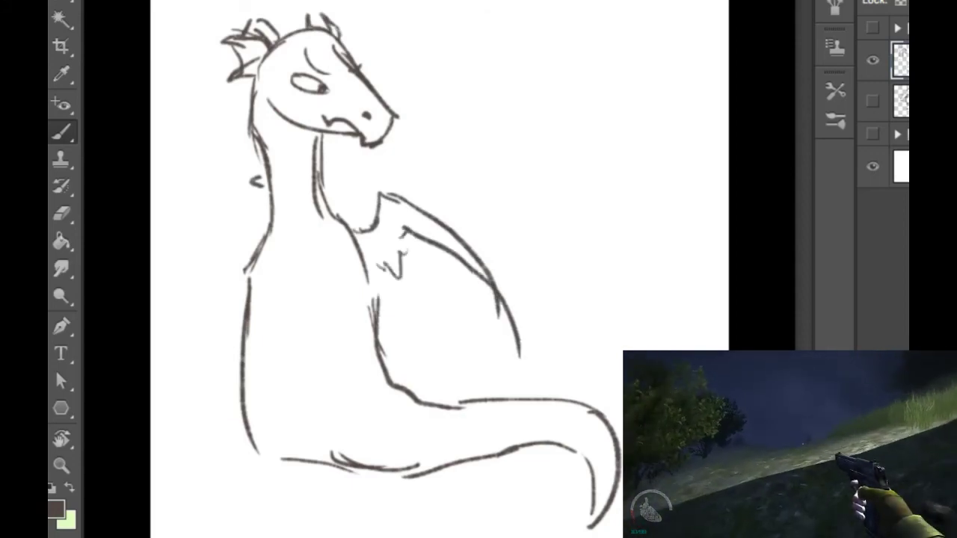
mouse_move(449, 252)
mouse_down()
mouse_move(513, 367)
mouse_move(457, 351)
mouse_move(434, 380)
mouse_up()
drag(442, 369, 389, 377)
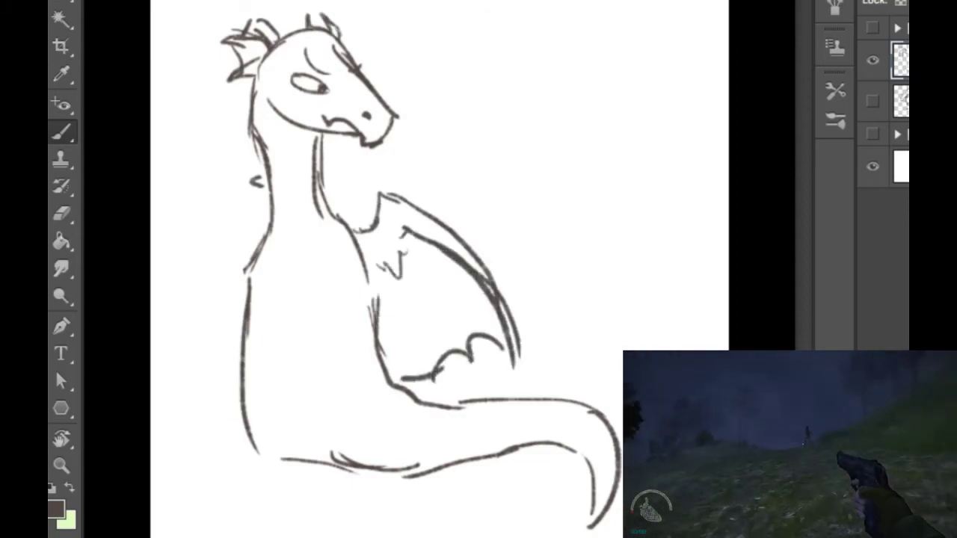
Step: Draw the smaller wing on the dragon's other side, pointed at the tip and joined to the torso
drag(261, 241, 232, 213)
drag(232, 214, 181, 286)
mouse_move(199, 250)
mouse_down()
mouse_move(183, 343)
mouse_move(221, 272)
mouse_move(231, 309)
mouse_up()
drag(231, 310, 243, 320)
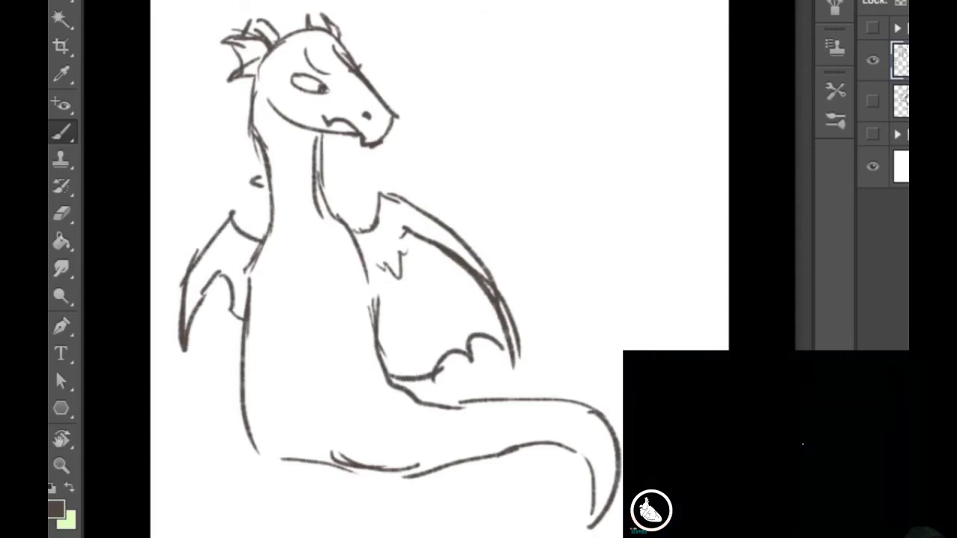
Step: Extend the dragon's mouth back along the jaw and draw the rounded haunches of both hind legs
mouse_move(320, 115)
mouse_down()
mouse_move(299, 116)
mouse_move(338, 129)
mouse_up()
mouse_move(377, 350)
mouse_down()
mouse_move(392, 398)
mouse_move(326, 441)
mouse_up()
drag(340, 381, 362, 476)
drag(243, 392, 215, 465)
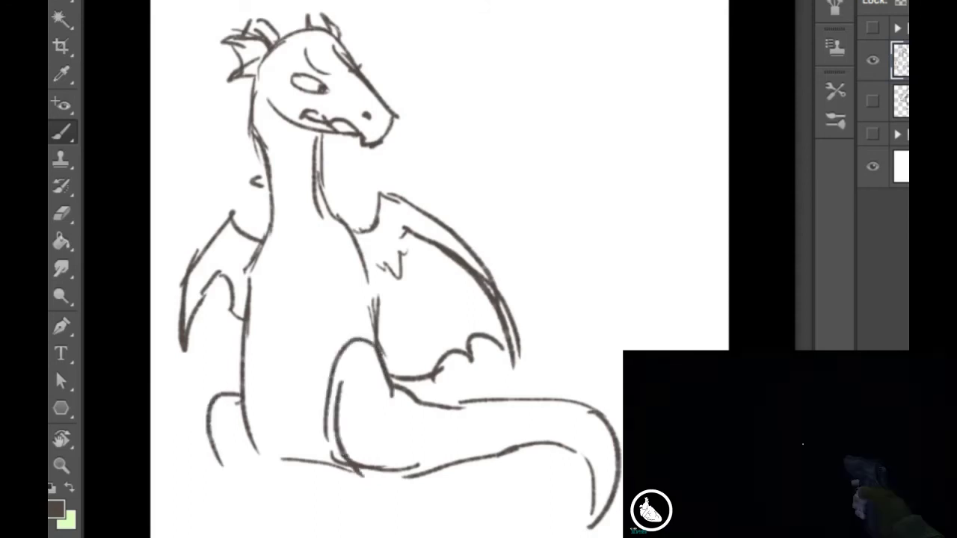
Step: Draw clawed feet under both hind legs and complete the lower leg contours
mouse_move(213, 420)
mouse_down()
mouse_move(238, 478)
mouse_move(247, 470)
mouse_move(200, 492)
mouse_move(270, 486)
mouse_up()
drag(321, 464, 354, 474)
mouse_move(290, 497)
mouse_down()
mouse_move(325, 461)
mouse_move(322, 495)
mouse_move(341, 486)
mouse_up()
mouse_move(335, 489)
mouse_down()
mouse_move(343, 505)
mouse_move(360, 497)
mouse_up()
mouse_move(391, 437)
mouse_down()
mouse_move(383, 501)
mouse_move(359, 511)
mouse_up()
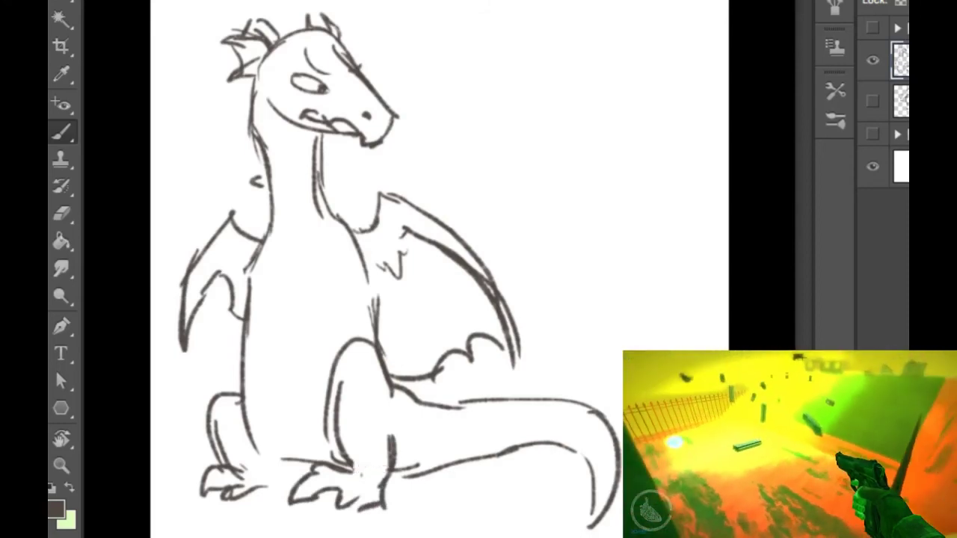
Step: Add small spikes along the tail, and finish the smaller wing's lower edge and the horn tip
mouse_move(494, 399)
mouse_down()
mouse_move(507, 409)
mouse_move(530, 397)
mouse_move(585, 400)
mouse_up()
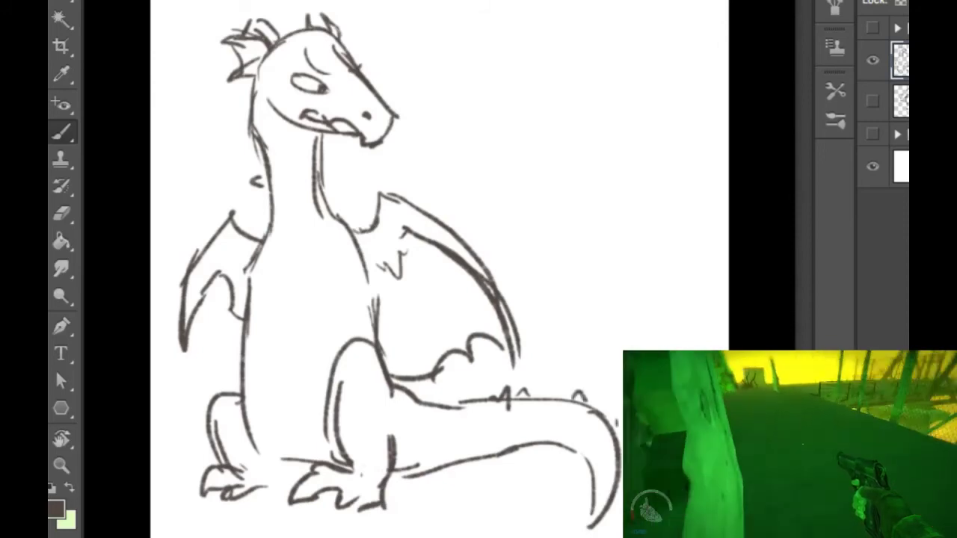
drag(186, 351, 236, 364)
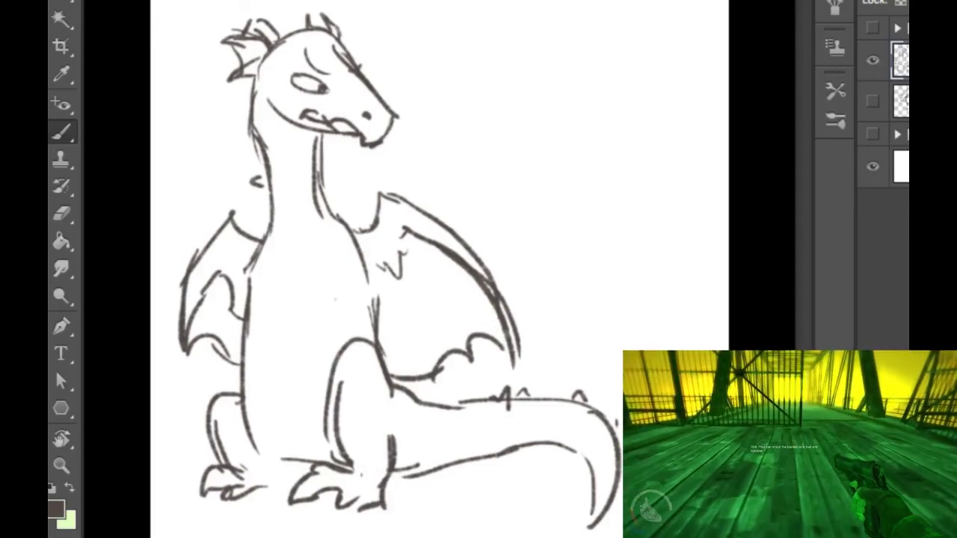
drag(306, 9, 324, 18)
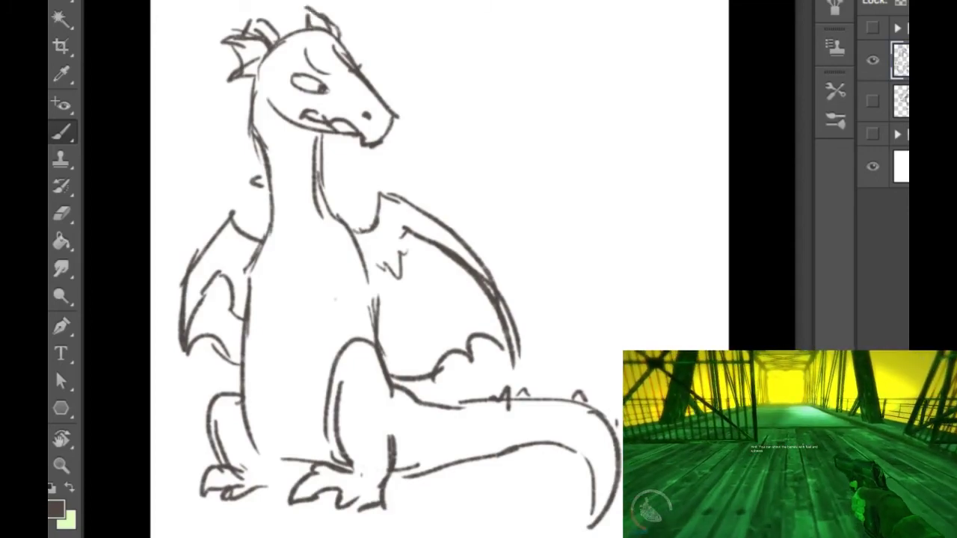
Step: Add contour lines down the dragon's neck and chest, with short curved lines marking the belly plates
drag(274, 113, 287, 144)
drag(302, 254, 284, 288)
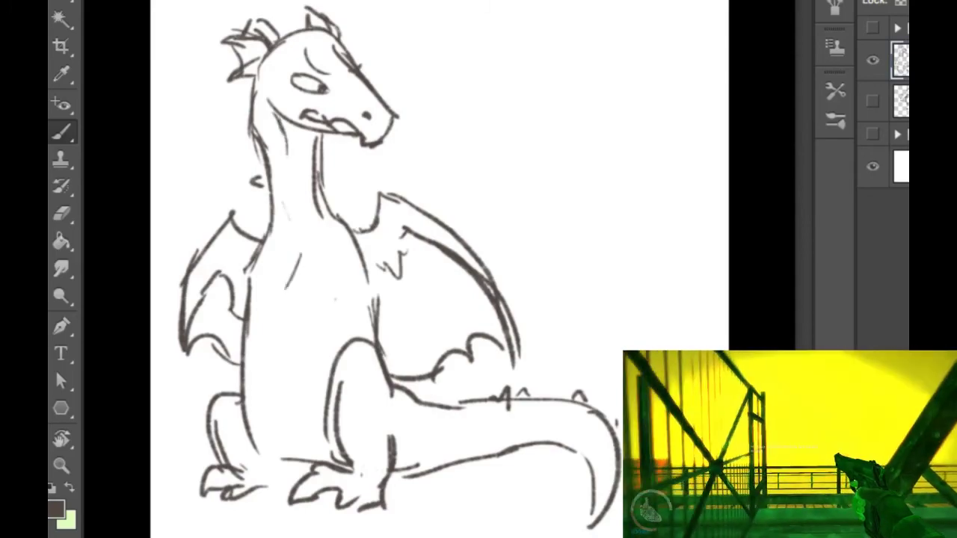
drag(282, 191, 306, 193)
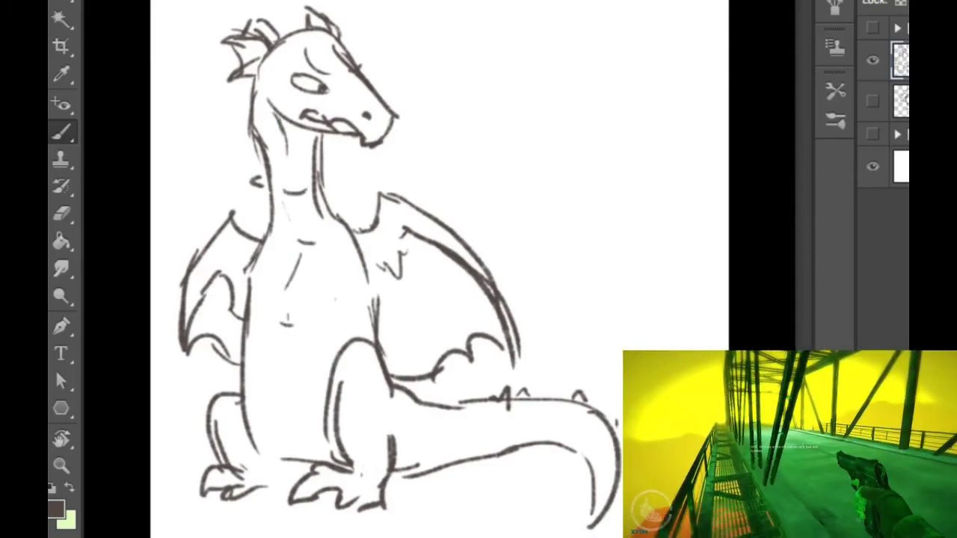
Step: Draw both front arms hanging beside the torso, with clawed hands resting near the haunches
drag(338, 283, 309, 377)
drag(354, 322, 302, 416)
drag(311, 373, 317, 416)
drag(314, 391, 344, 381)
mouse_move(249, 322)
mouse_down()
mouse_move(226, 368)
mouse_move(218, 414)
mouse_move(235, 404)
mouse_up()
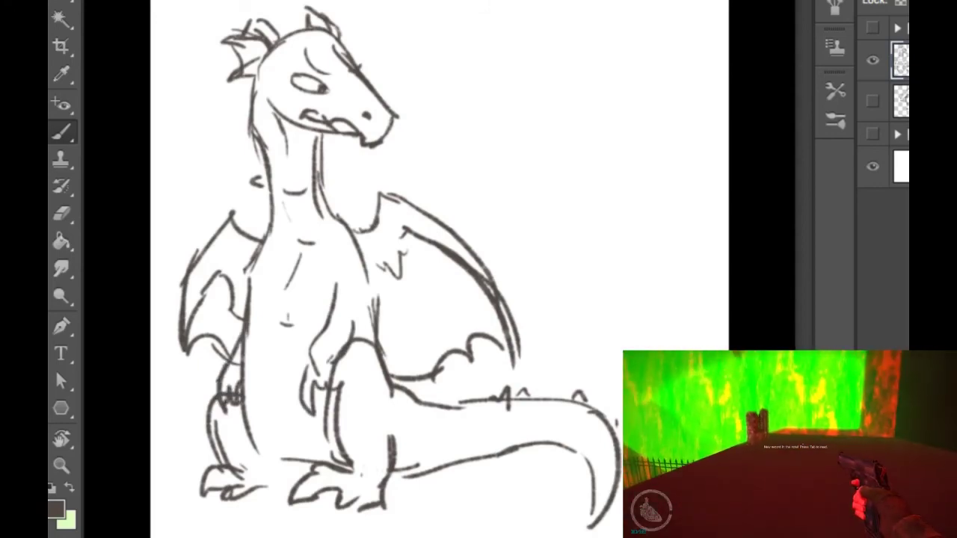
Step: Finish the tail's curled tip, and handwrite "Take your" in the empty space beside the dragon's head
drag(595, 502, 542, 530)
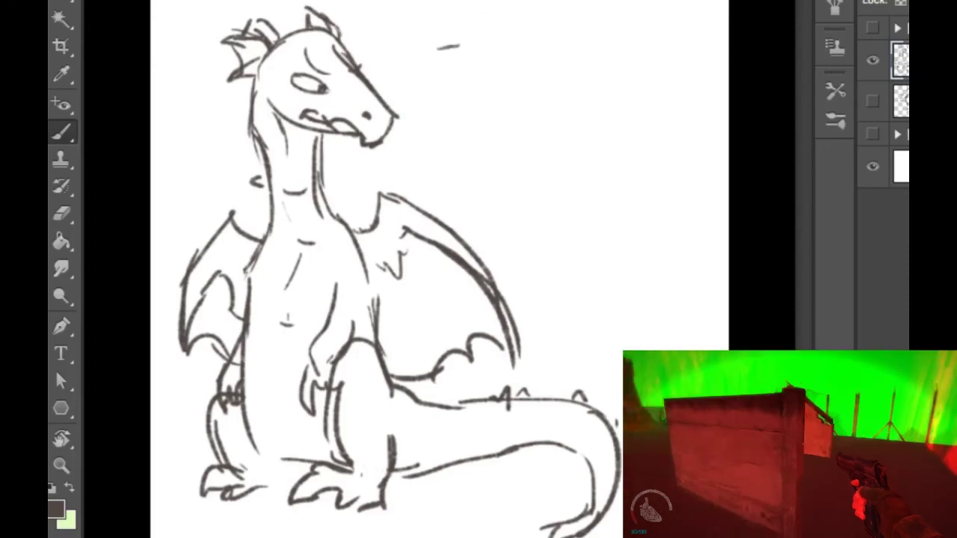
mouse_move(449, 48)
mouse_down()
mouse_move(450, 73)
mouse_move(484, 77)
mouse_up()
drag(492, 43, 489, 73)
mouse_move(498, 50)
mouse_down()
mouse_move(491, 63)
mouse_move(509, 77)
mouse_up()
mouse_move(513, 69)
mouse_down()
mouse_move(567, 63)
mouse_move(561, 86)
mouse_up()
drag(584, 52, 621, 61)
drag(621, 61, 632, 46)
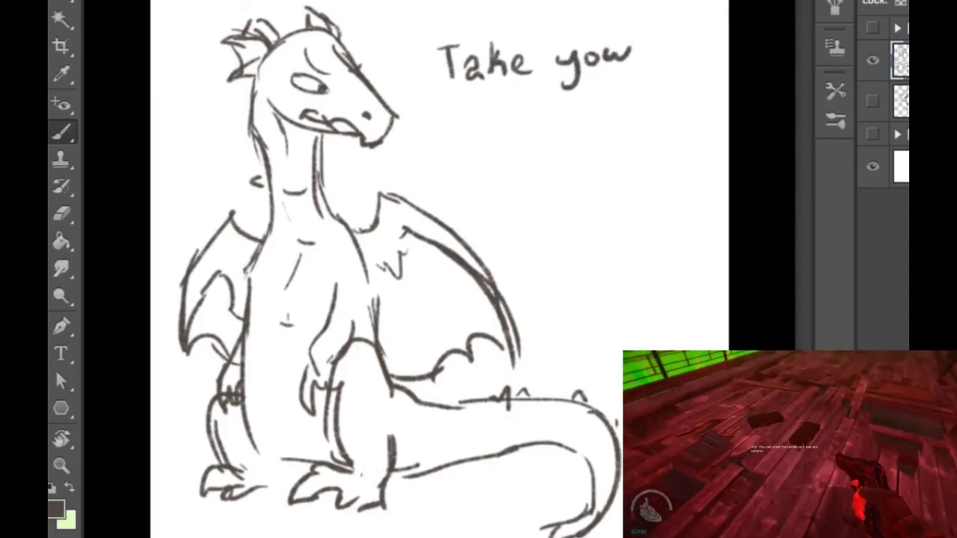
Step: Handwrite "roleplays" as the second line of the dragon's caption
drag(430, 112, 431, 134)
drag(430, 121, 450, 114)
mouse_move(466, 97)
mouse_down()
mouse_move(465, 128)
mouse_move(496, 131)
mouse_move(500, 148)
mouse_up()
drag(501, 114, 506, 127)
mouse_move(518, 87)
mouse_down()
mouse_move(516, 128)
mouse_move(553, 121)
mouse_move(559, 156)
mouse_up()
drag(577, 112, 566, 133)
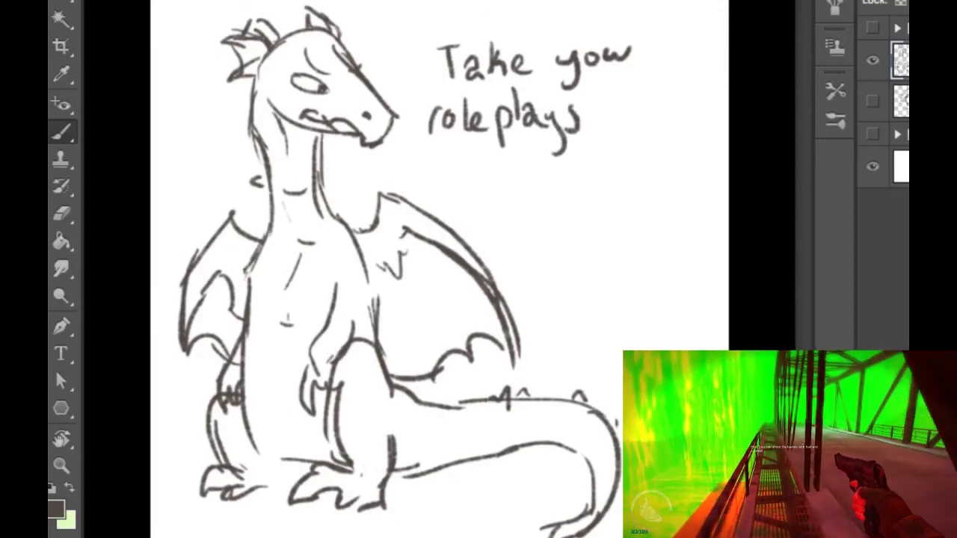
Step: Complete the dragon's handwritten caption with "somewhere else!" on two more lines
drag(459, 161, 446, 190)
mouse_move(479, 171)
mouse_down()
mouse_move(479, 187)
mouse_move(475, 171)
mouse_up()
drag(494, 171, 519, 184)
drag(522, 178, 578, 161)
mouse_move(586, 143)
mouse_down()
mouse_move(588, 183)
mouse_move(630, 177)
mouse_move(645, 160)
mouse_up()
drag(649, 169, 667, 174)
drag(523, 223, 549, 235)
mouse_move(560, 196)
mouse_down()
mouse_move(558, 235)
mouse_move(618, 233)
mouse_up()
drag(638, 193, 632, 238)
click(632, 259)
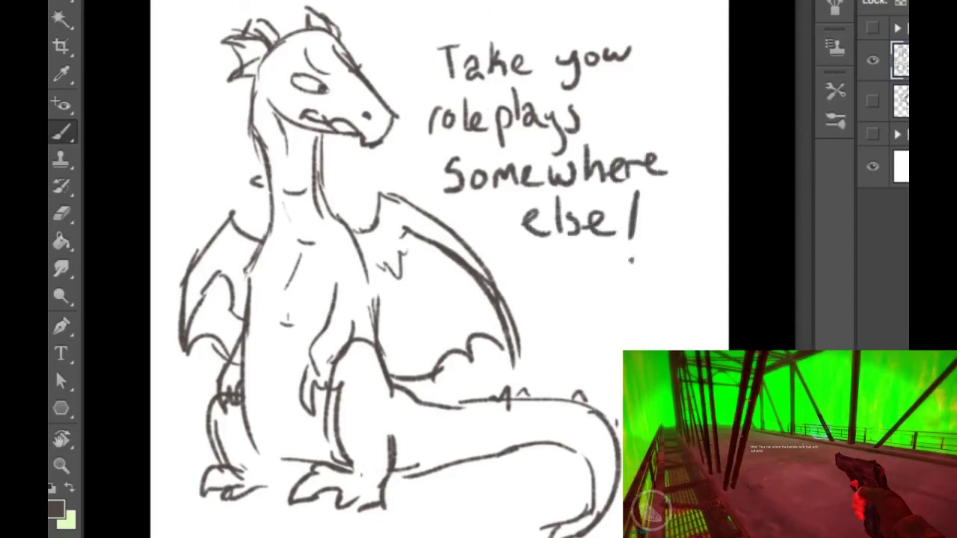
Step: Hide the dragon layer, and on a new layer outline a large upper snout ending in a hooked beak
click(872, 60)
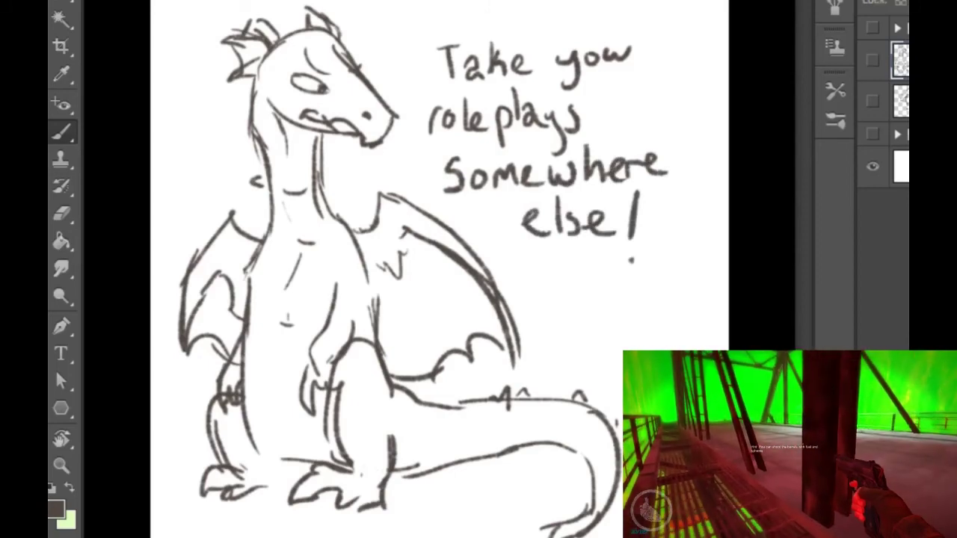
key(ctrl+alt+shift+n)
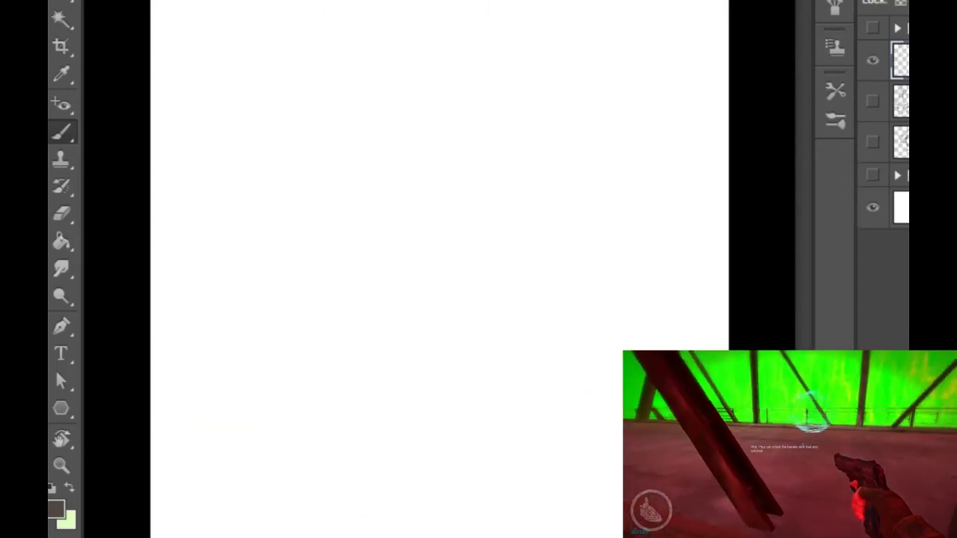
mouse_move(596, 58)
mouse_down()
mouse_move(508, 52)
mouse_move(396, 97)
mouse_up()
mouse_move(448, 74)
mouse_down()
mouse_move(375, 154)
mouse_move(351, 217)
mouse_up()
mouse_move(372, 154)
mouse_down()
mouse_move(363, 218)
mouse_move(390, 172)
mouse_move(531, 179)
mouse_up()
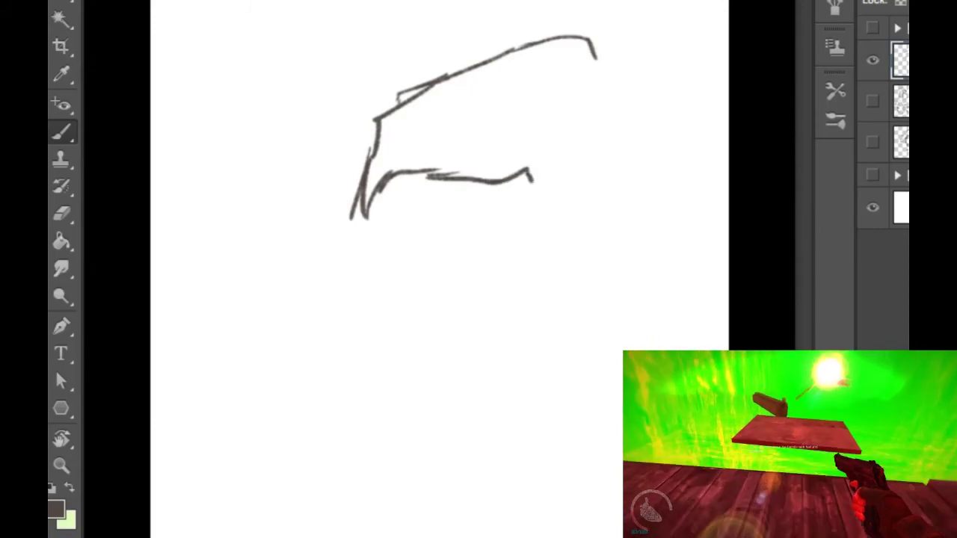
Step: Draw a narrow eye with a brow line, and a wide-open lower jaw with an inner mouth contour
drag(593, 112, 611, 125)
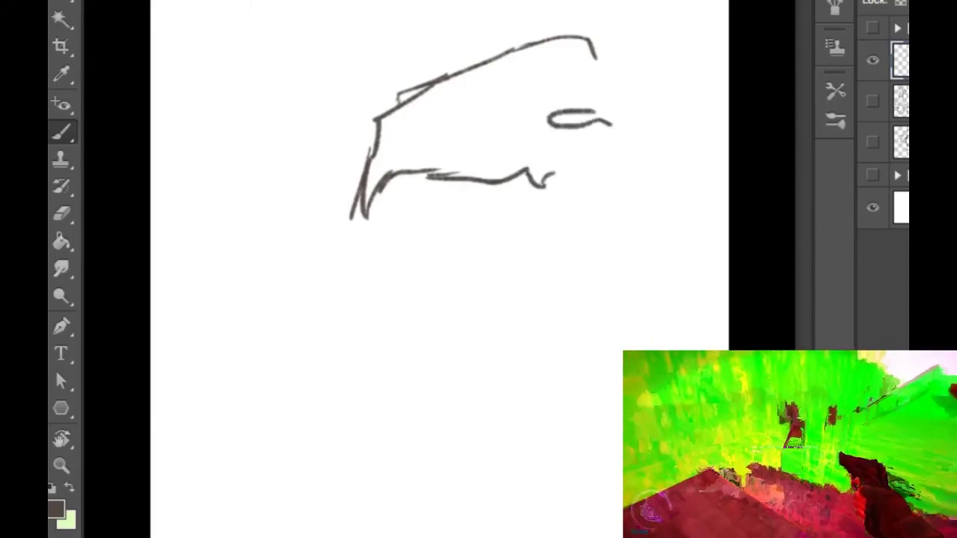
drag(560, 95, 612, 95)
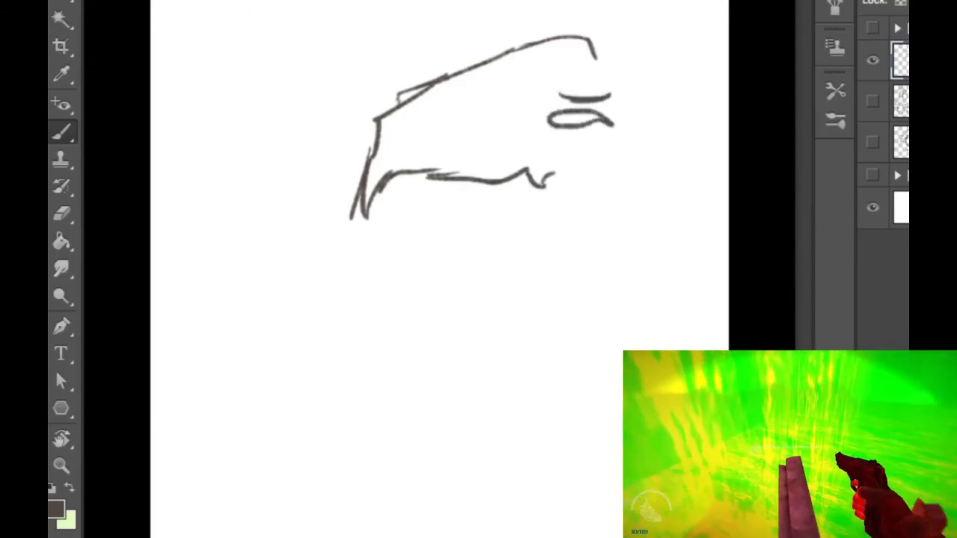
mouse_move(535, 193)
mouse_down()
mouse_move(524, 245)
mouse_move(488, 269)
mouse_move(489, 288)
mouse_up()
mouse_move(459, 304)
mouse_down()
mouse_move(434, 308)
mouse_move(432, 331)
mouse_move(555, 312)
mouse_up()
drag(447, 308, 495, 274)
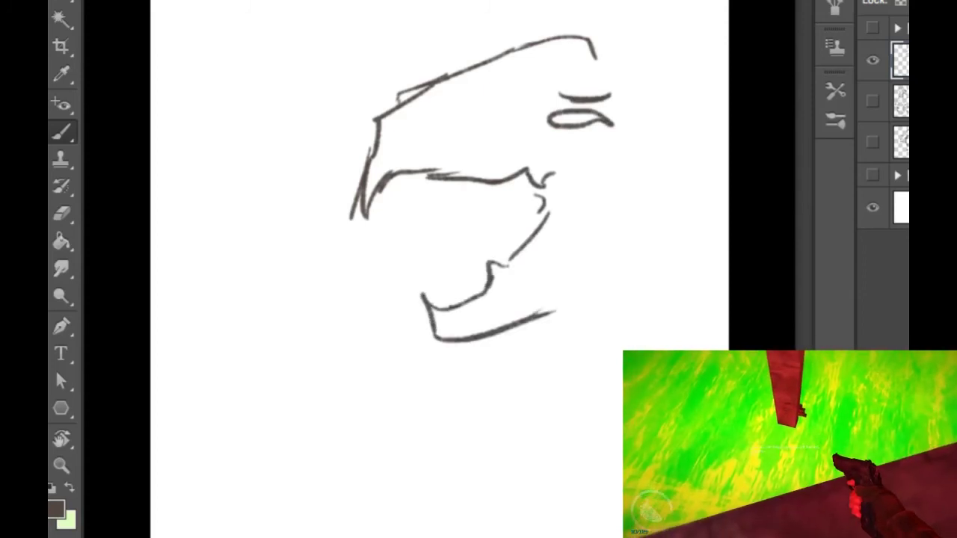
mouse_move(442, 180)
mouse_down()
mouse_move(482, 208)
mouse_move(480, 257)
mouse_move(454, 306)
mouse_up()
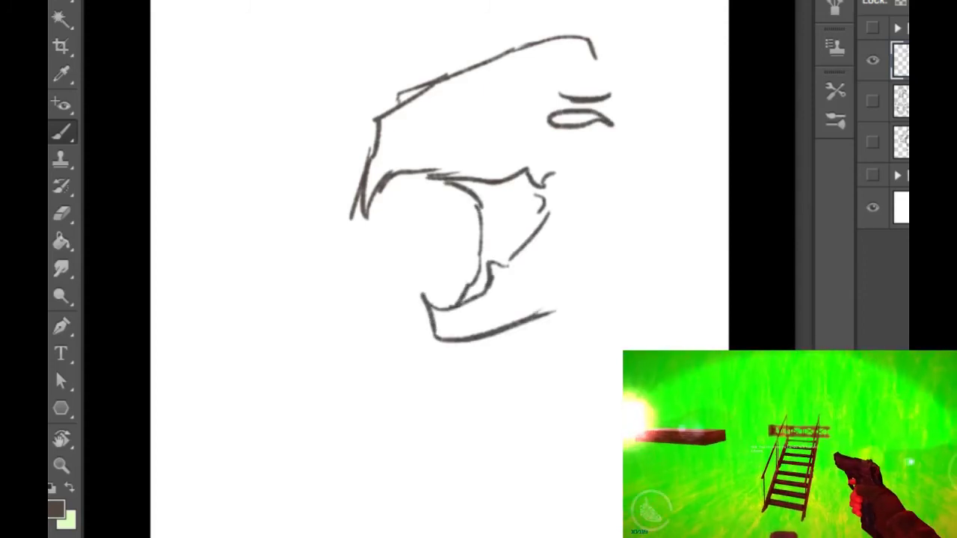
Step: Handwrite "Mmm Bop!" in large slanted letters in front of the creature's open mouth
mouse_move(191, 296)
mouse_down()
mouse_move(224, 348)
mouse_move(335, 296)
mouse_up()
drag(271, 386, 258, 363)
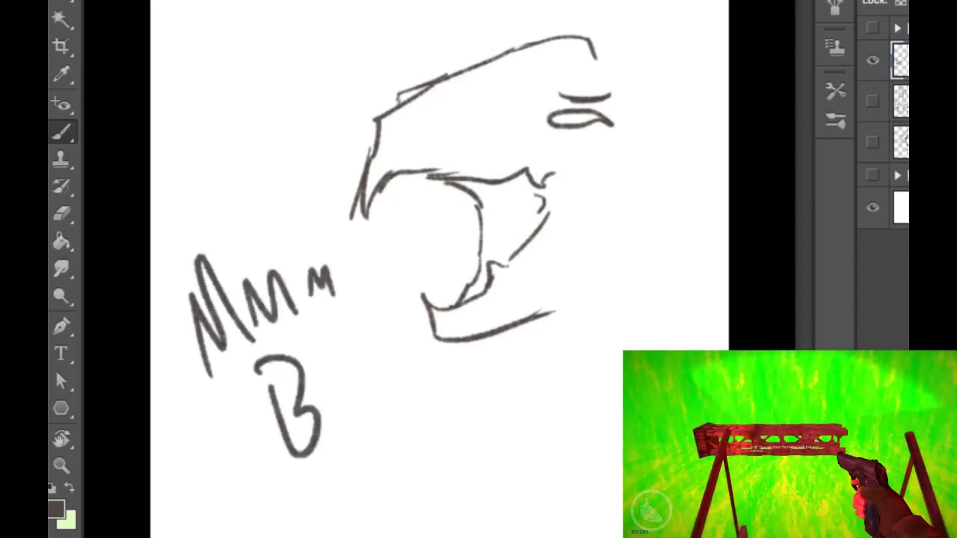
drag(329, 370, 352, 352)
drag(389, 262, 396, 307)
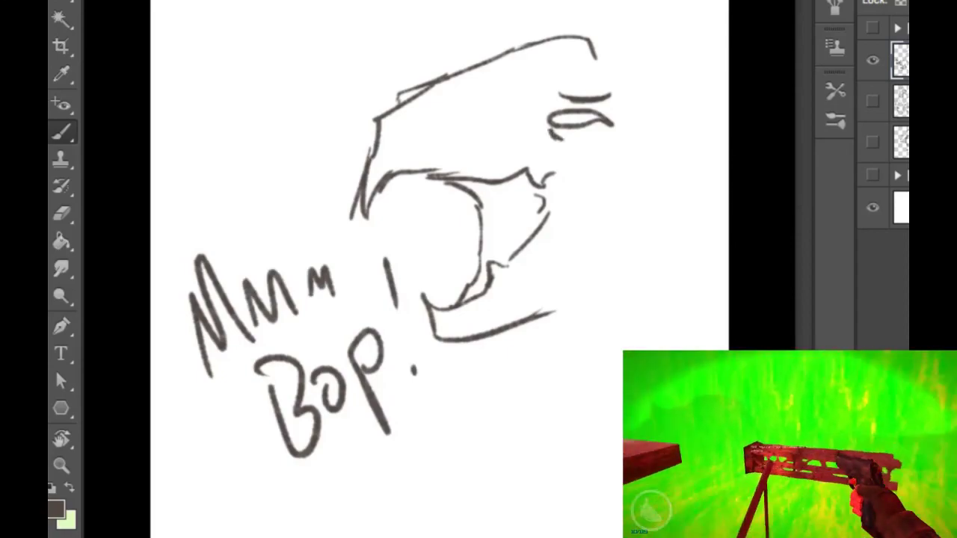
Step: Hatch the mouth interior around a small tooth, and add the pupil and nostril
drag(465, 181, 485, 222)
mouse_move(513, 188)
mouse_down()
mouse_move(490, 248)
mouse_move(502, 227)
mouse_up()
mouse_move(527, 184)
mouse_down()
mouse_move(507, 229)
mouse_move(523, 215)
mouse_up()
drag(520, 181, 486, 230)
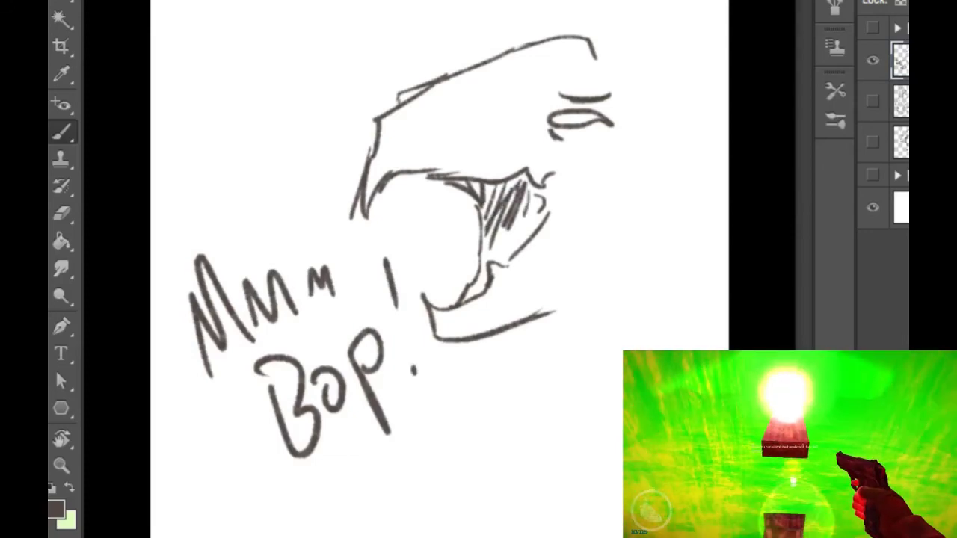
drag(568, 106, 566, 124)
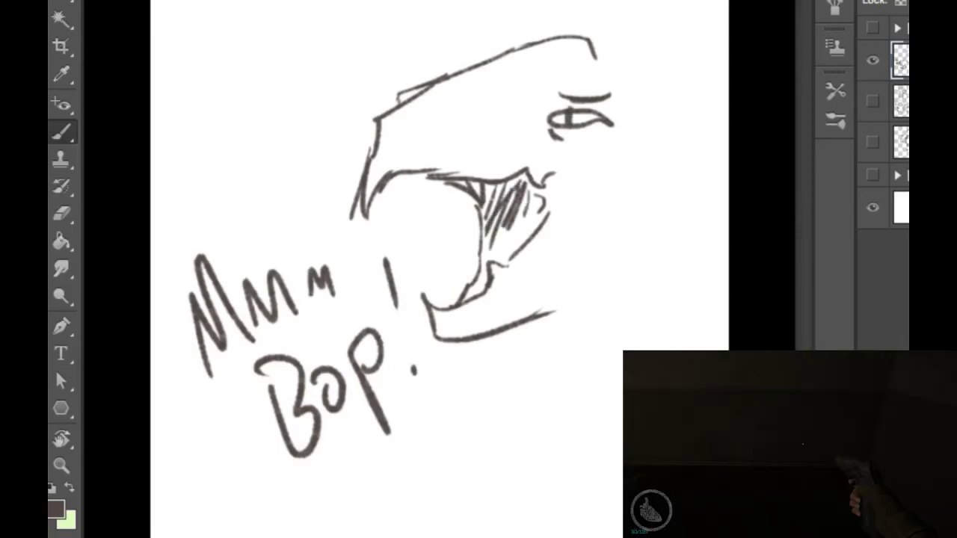
mouse_move(404, 142)
mouse_down()
mouse_move(415, 122)
mouse_move(430, 133)
mouse_up()
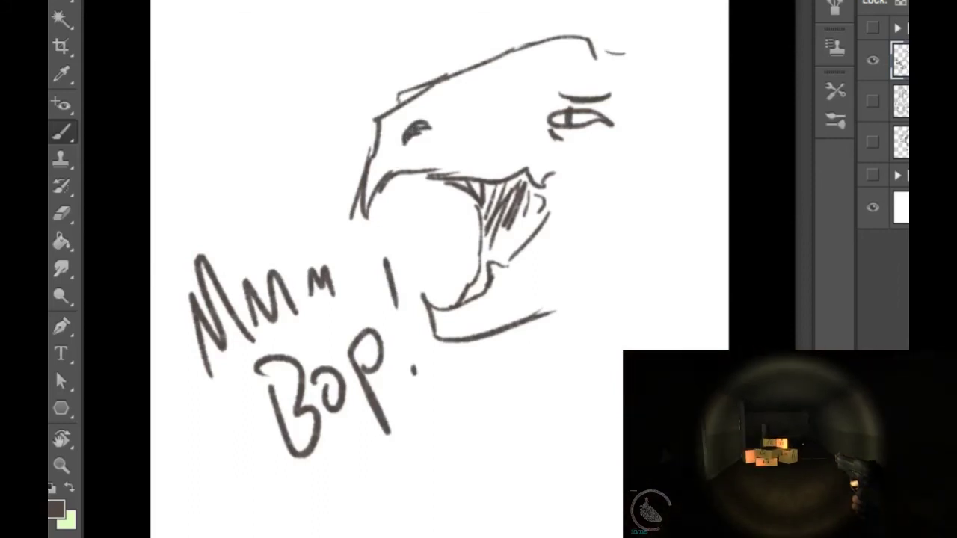
Step: Sketch the curves of the creature's crown and back of the head, with the cheek line and small ear opening
drag(607, 46, 661, 75)
drag(680, 107, 701, 185)
drag(693, 147, 680, 190)
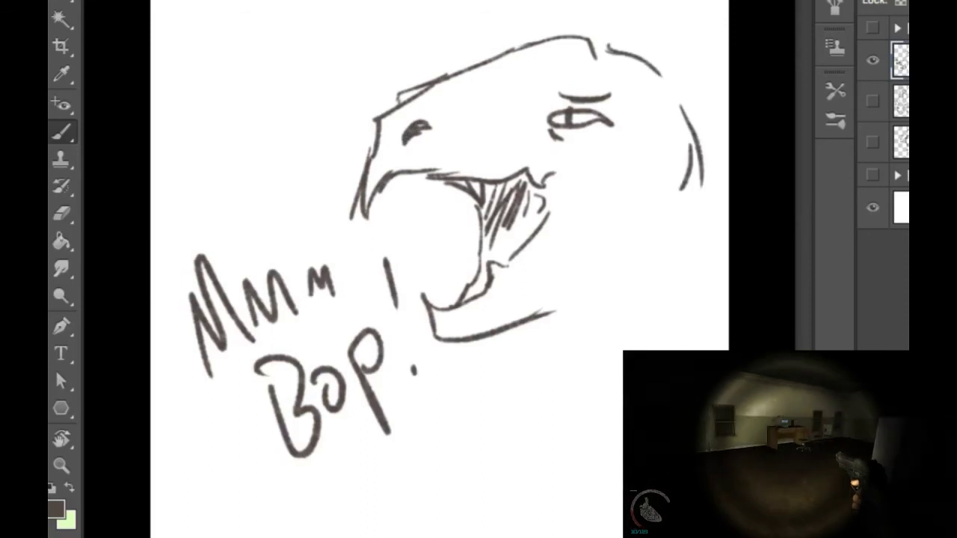
mouse_move(574, 151)
mouse_down()
mouse_move(567, 191)
mouse_move(552, 207)
mouse_move(558, 198)
mouse_up()
drag(563, 195, 552, 220)
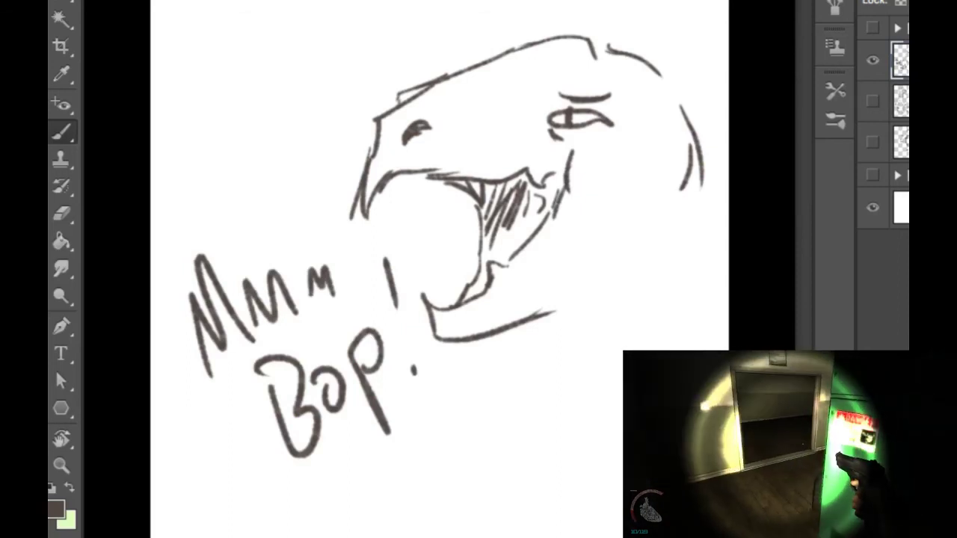
drag(680, 140, 681, 167)
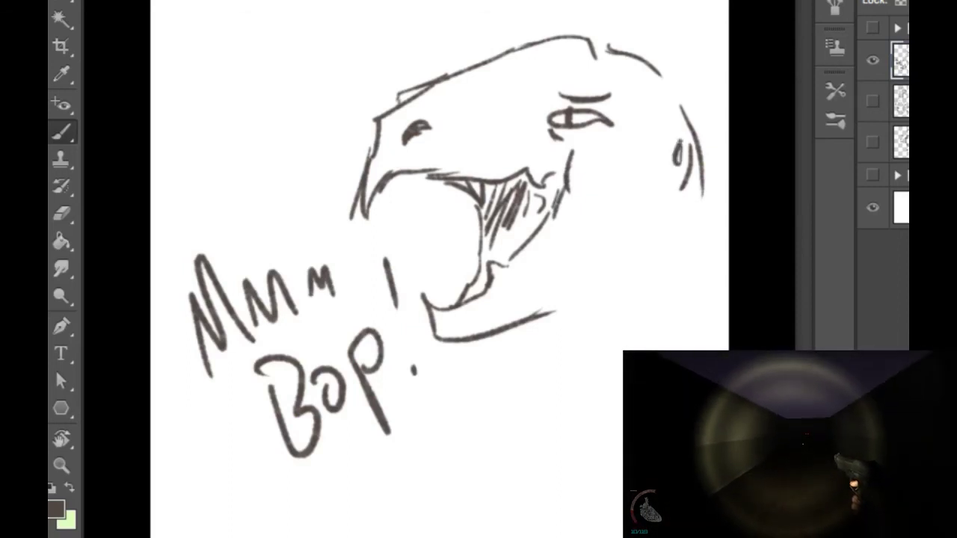
drag(412, 170, 460, 184)
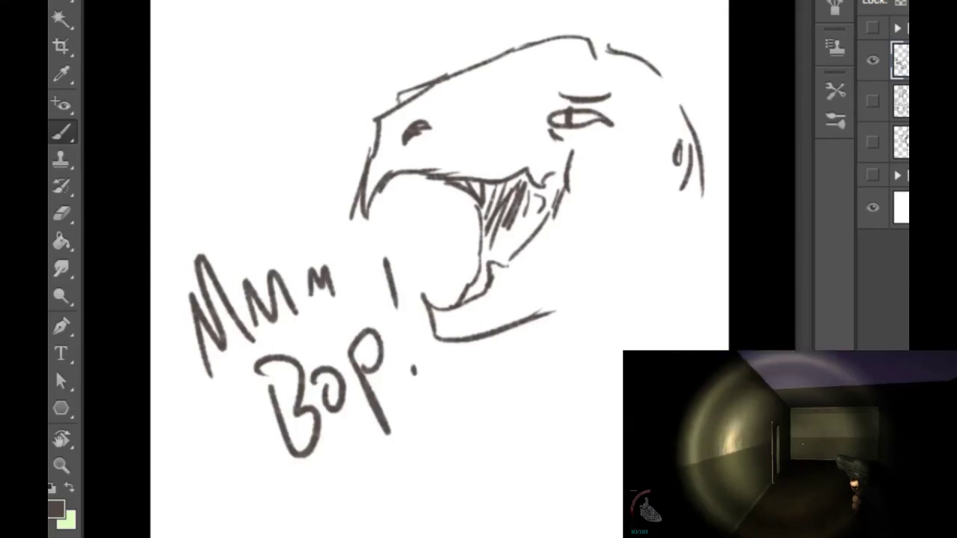
Step: Add a ridged, shaded horn at the back of the head and a small horn on top of the snout
drag(599, 41, 625, 44)
drag(691, 69, 694, 144)
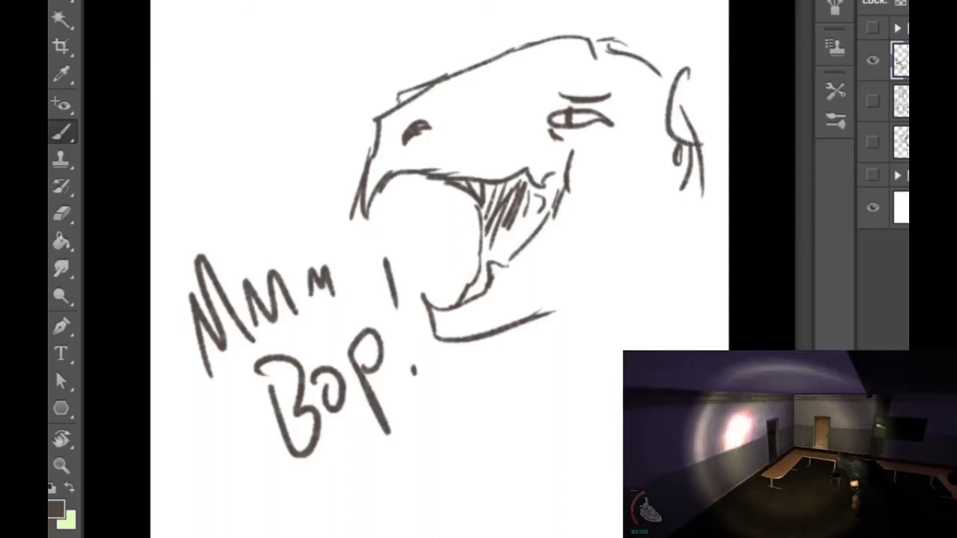
mouse_move(673, 81)
mouse_down()
mouse_move(703, 74)
mouse_move(725, 117)
mouse_up()
drag(702, 64, 726, 2)
mouse_move(506, 45)
mouse_down()
mouse_move(516, 11)
mouse_move(538, 36)
mouse_move(519, 39)
mouse_move(529, 45)
mouse_up()
mouse_move(677, 129)
mouse_down()
mouse_move(692, 76)
mouse_move(712, 79)
mouse_up()
drag(698, 112, 725, 45)
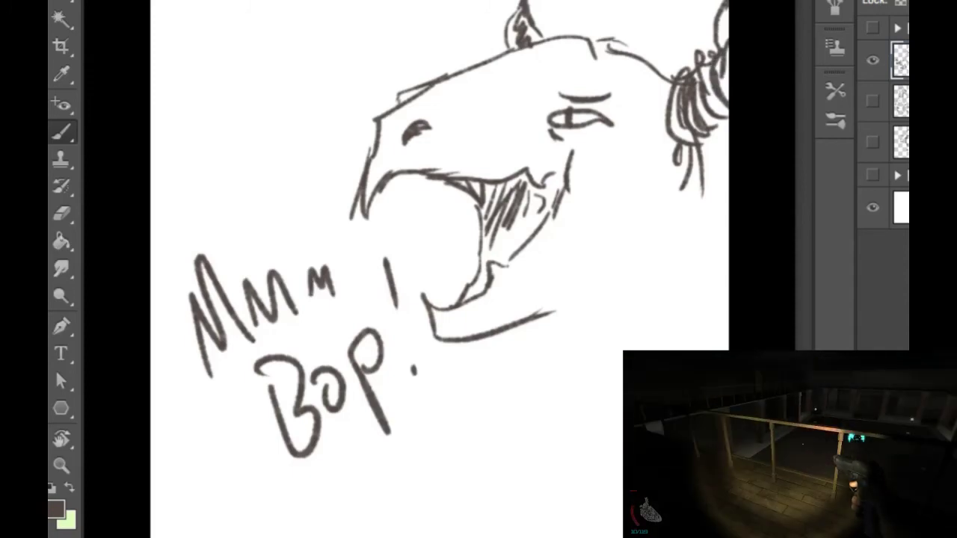
Step: Darken the mouth corner, and extend the lower jaw line toward the throat with a short line for the neck's back
mouse_move(528, 196)
mouse_down()
mouse_move(544, 187)
mouse_move(555, 202)
mouse_move(492, 203)
mouse_move(504, 197)
mouse_up()
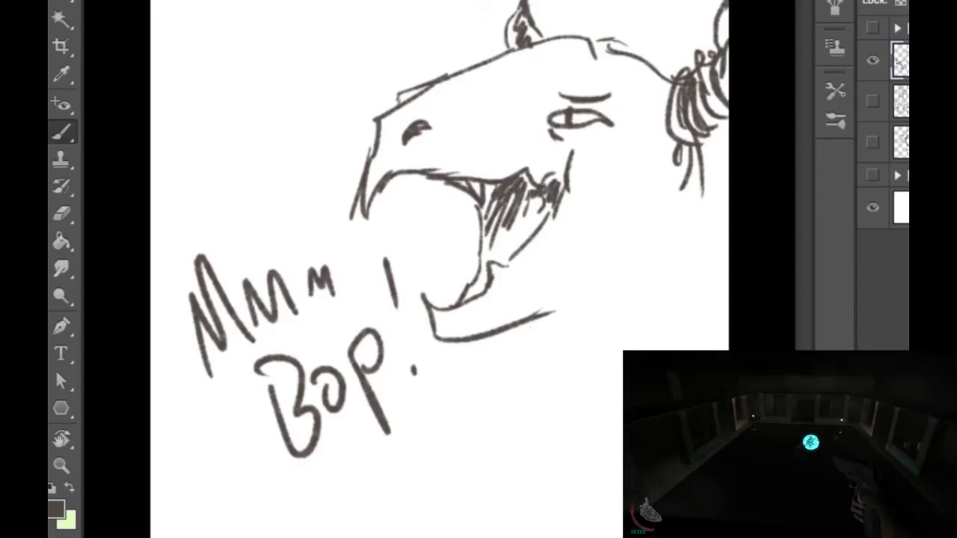
drag(532, 318, 587, 312)
drag(599, 327, 662, 294)
mouse_move(555, 323)
mouse_down()
mouse_move(551, 338)
mouse_move(647, 306)
mouse_up()
drag(700, 163, 728, 205)
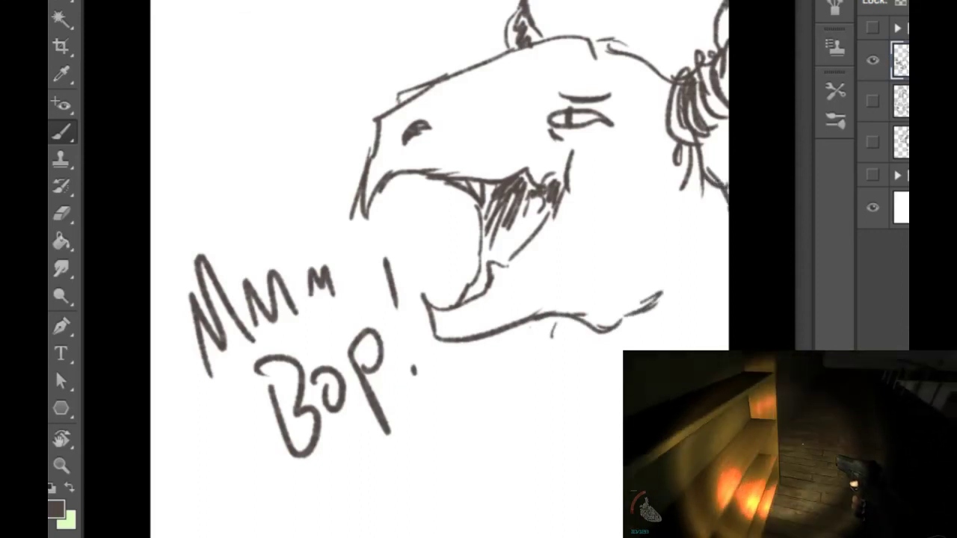
Step: Draw the throat line and a diverging neck contour below the creature's jaw
drag(555, 320, 599, 408)
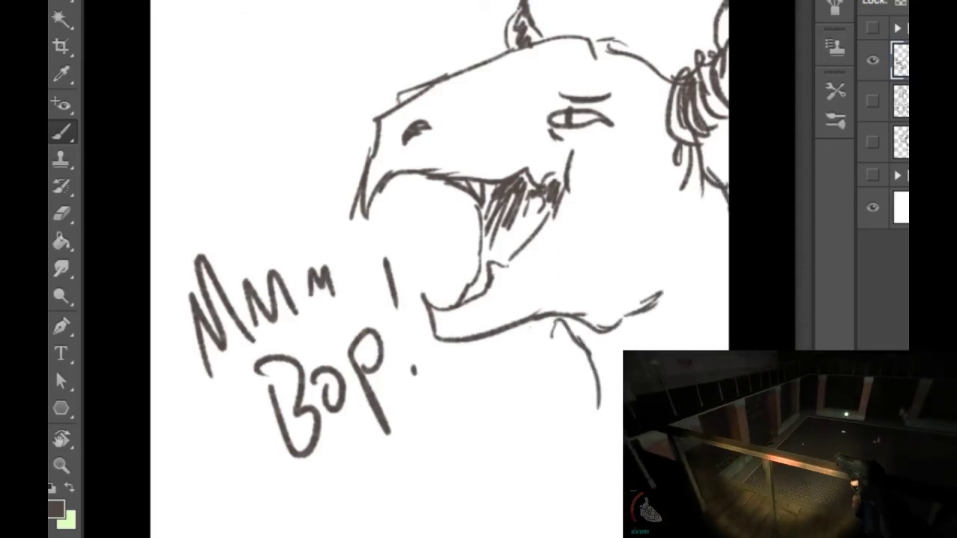
drag(569, 345, 536, 424)
drag(554, 370, 538, 430)
drag(576, 342, 539, 425)
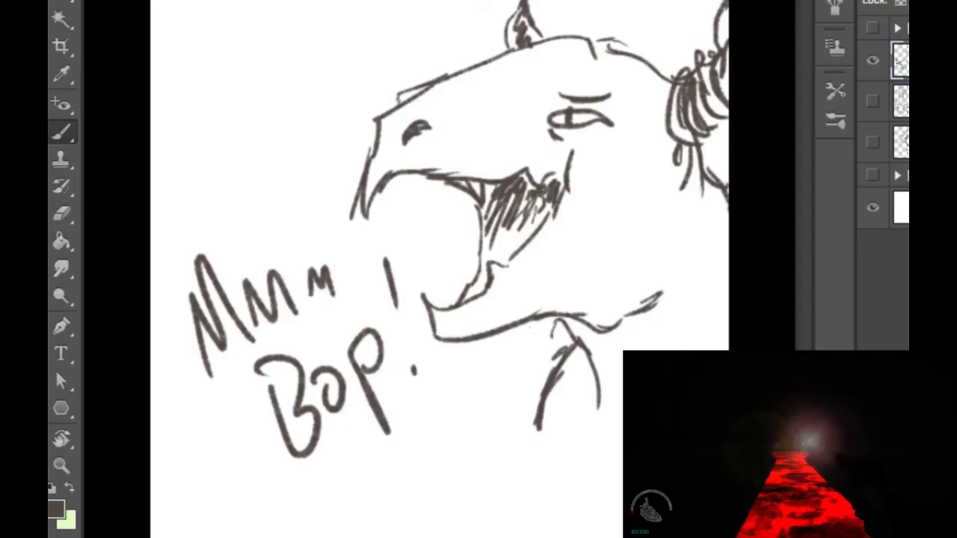
Step: Add a new layer, hide the horned creature's layer, and outline a cat's head with two pointed ears
key(ctrl+j)
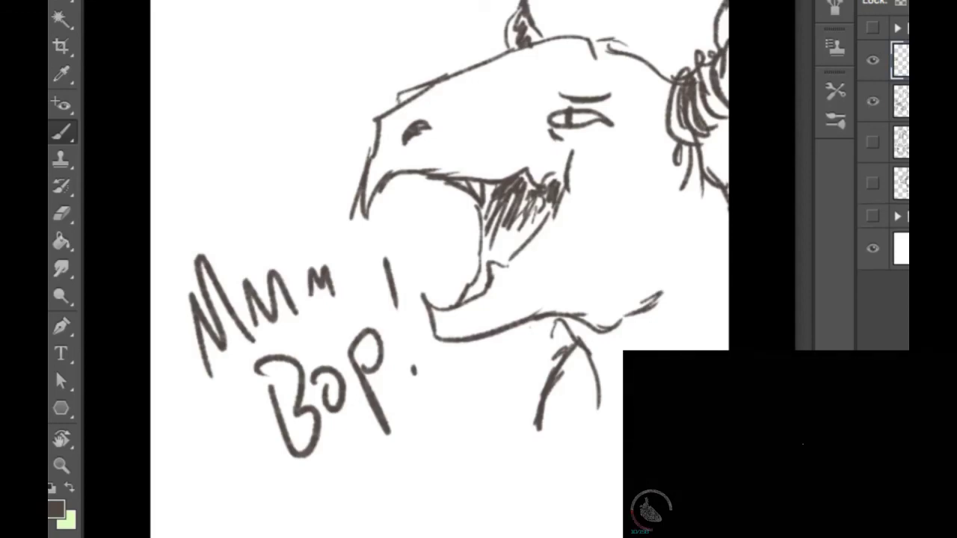
click(872, 101)
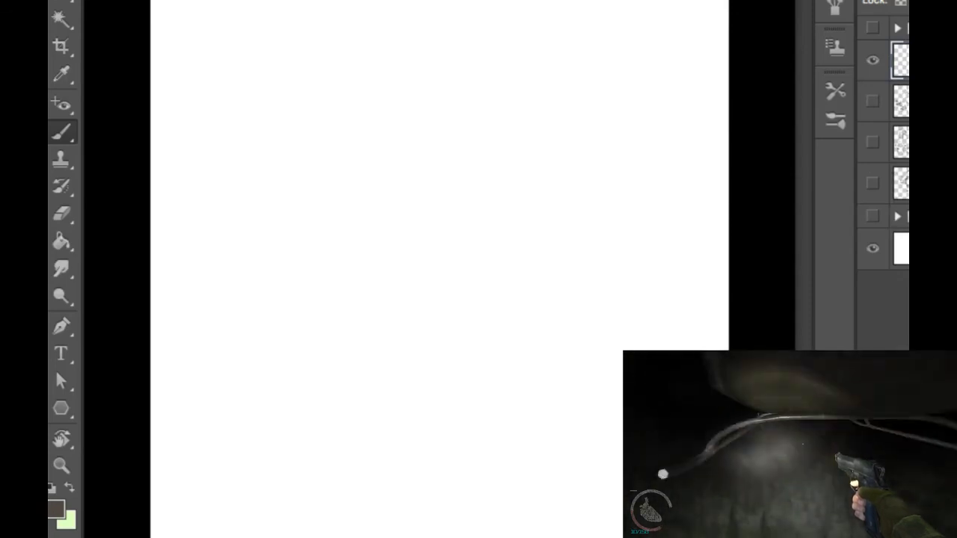
mouse_move(360, 177)
mouse_down()
mouse_move(388, 248)
mouse_move(385, 133)
mouse_move(367, 89)
mouse_up()
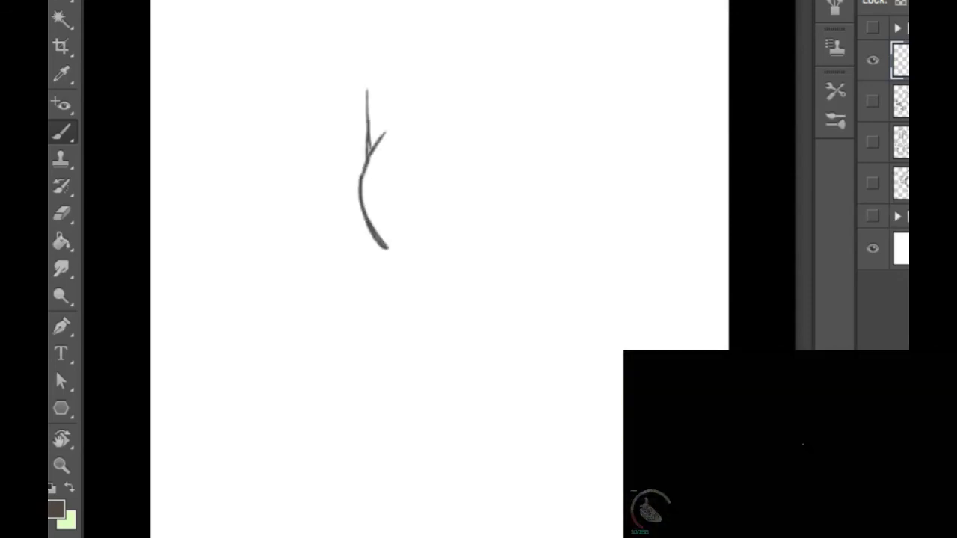
mouse_move(367, 124)
mouse_down()
mouse_move(380, 68)
mouse_move(428, 114)
mouse_move(478, 106)
mouse_move(525, 118)
mouse_up()
mouse_move(494, 118)
mouse_down()
mouse_move(526, 120)
mouse_move(570, 60)
mouse_move(601, 154)
mouse_move(606, 223)
mouse_move(574, 257)
mouse_up()
drag(608, 196, 562, 277)
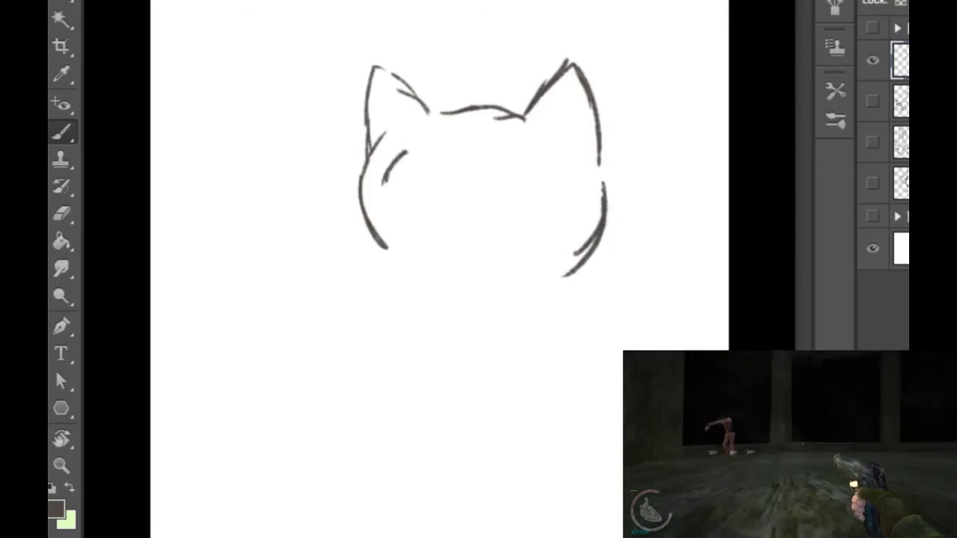
Step: Draw two large round eyes with dark vertical slit pupils on the cat's face
drag(383, 184, 443, 202)
mouse_move(388, 179)
mouse_down()
mouse_move(411, 209)
mouse_move(431, 211)
mouse_up()
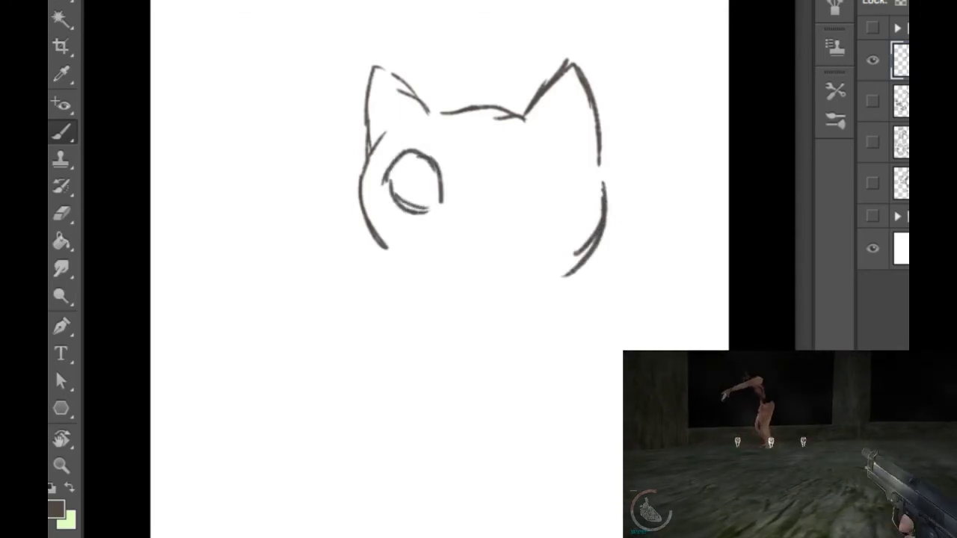
mouse_move(501, 190)
mouse_down()
mouse_move(538, 151)
mouse_move(568, 200)
mouse_up()
mouse_move(523, 158)
mouse_down()
mouse_move(513, 212)
mouse_move(555, 221)
mouse_move(567, 193)
mouse_up()
drag(418, 169, 417, 190)
drag(525, 161, 528, 190)
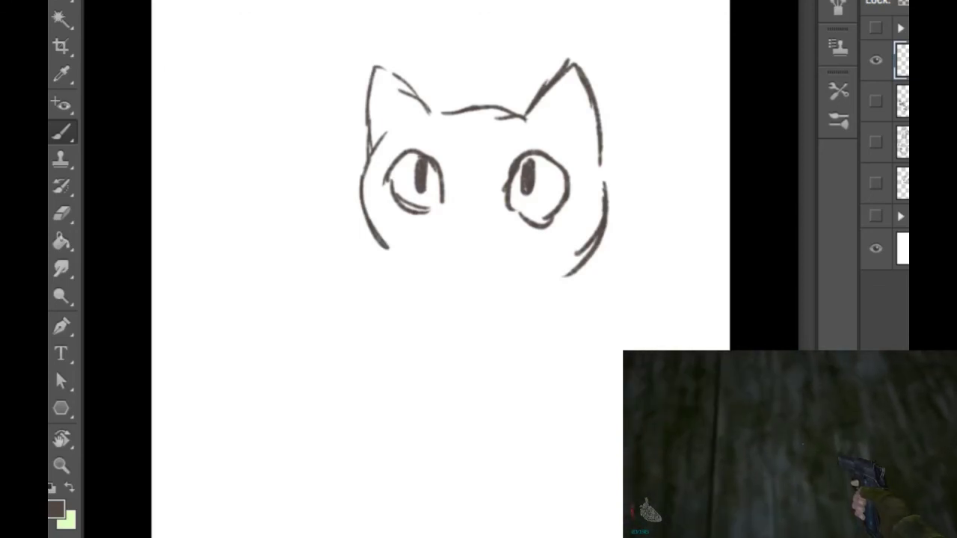
Step: Round out the cat's lower cheek, and add the nose, whiskers and wavy mouth with short cheek marks
mouse_move(370, 181)
mouse_down()
mouse_move(367, 243)
mouse_move(417, 279)
mouse_up()
mouse_move(365, 241)
mouse_down()
mouse_move(425, 291)
mouse_move(419, 277)
mouse_up()
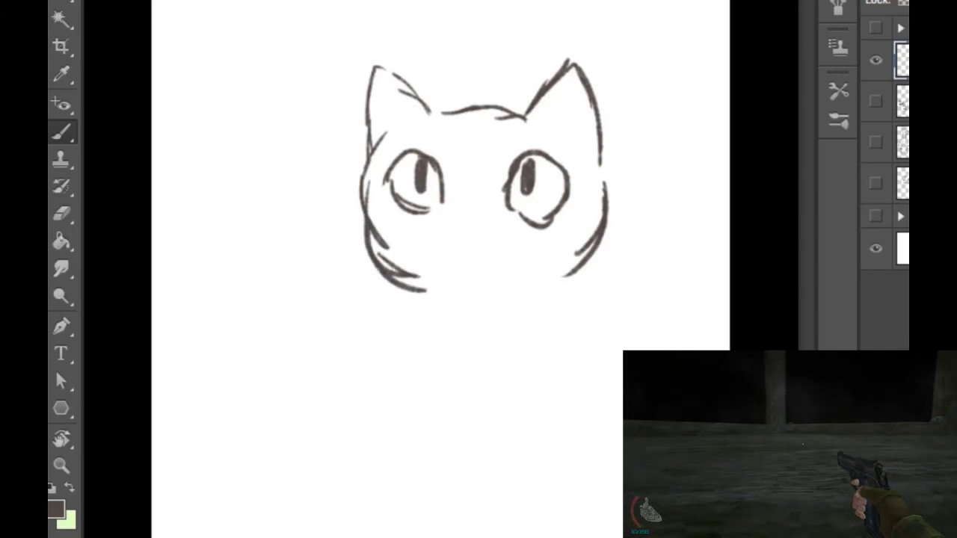
mouse_move(463, 223)
mouse_down()
mouse_move(481, 224)
mouse_move(471, 235)
mouse_move(350, 251)
mouse_up()
drag(390, 244, 355, 266)
mouse_move(596, 221)
mouse_down()
mouse_move(637, 227)
mouse_move(628, 249)
mouse_up()
drag(445, 253, 520, 264)
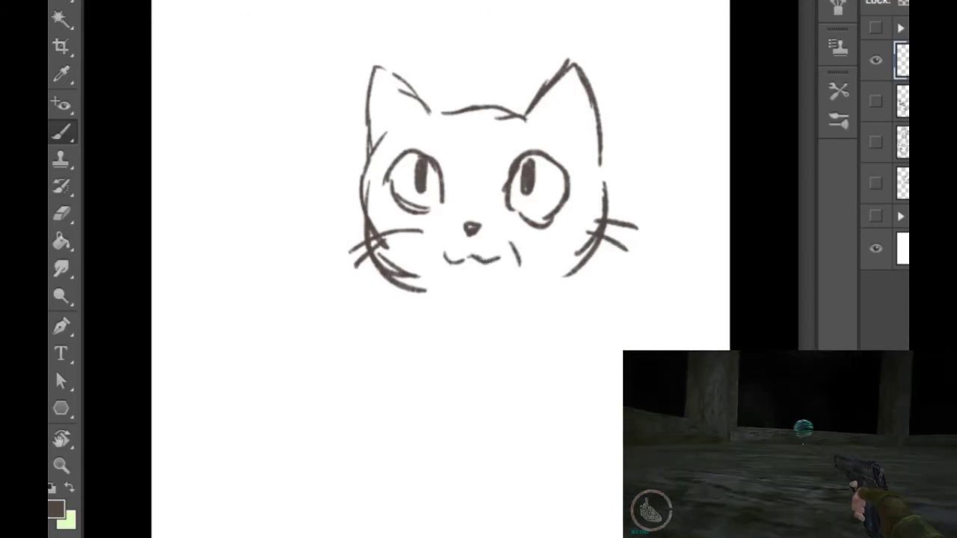
drag(436, 240, 431, 249)
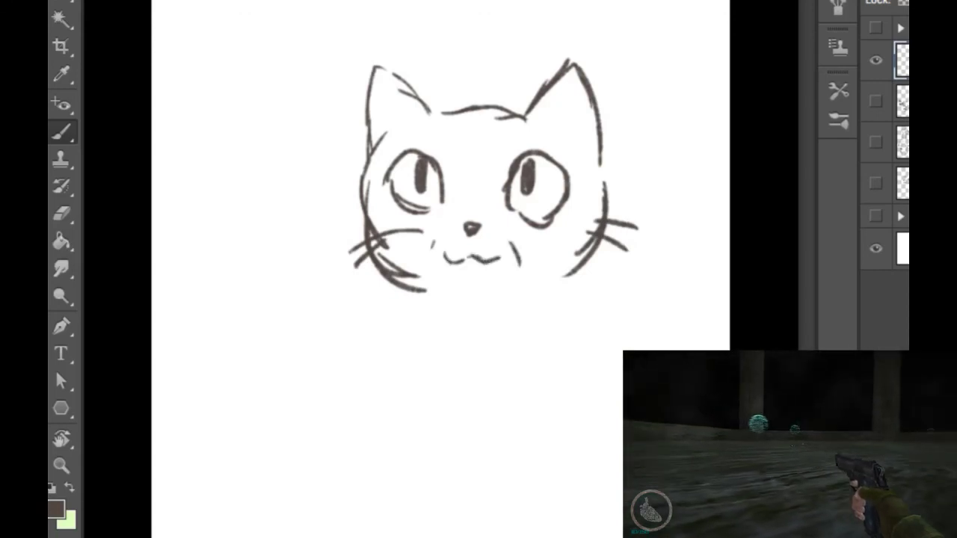
Step: Draw a curved headband across the cat's forehead between the ears and crossing wimple folds below its chin
mouse_move(403, 85)
mouse_down()
mouse_move(395, 126)
mouse_move(561, 119)
mouse_move(557, 80)
mouse_up()
mouse_move(405, 76)
mouse_down()
mouse_move(502, 65)
mouse_move(552, 72)
mouse_up()
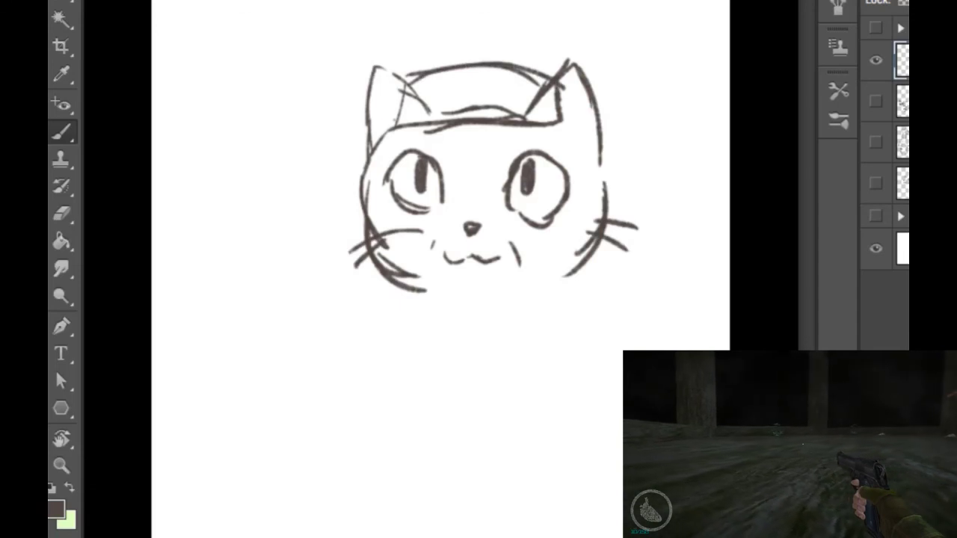
mouse_move(352, 284)
mouse_down()
mouse_move(408, 346)
mouse_move(447, 350)
mouse_up()
drag(408, 291, 500, 350)
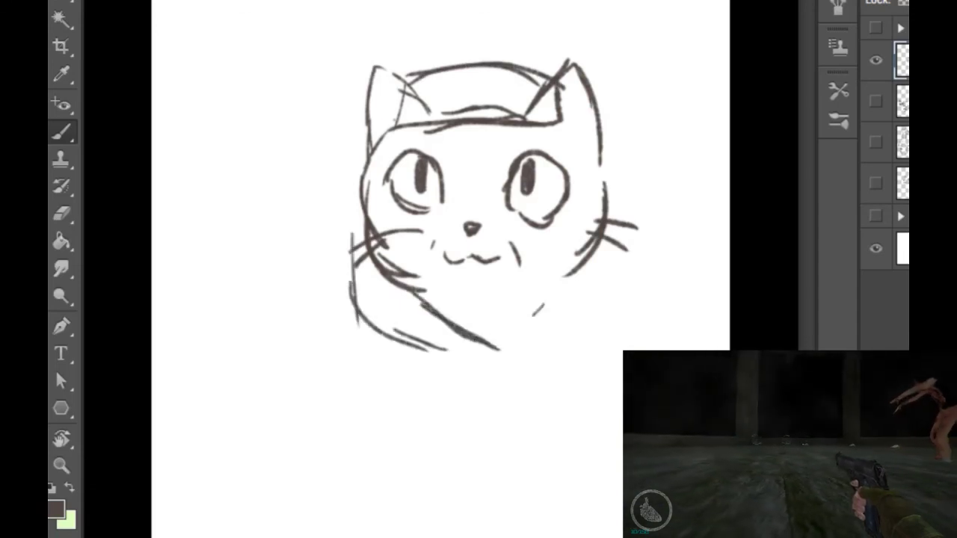
drag(576, 289, 518, 331)
Step: Outline a nun's veil over the ears and down both sides of the head, and mark the cat's chin
drag(601, 164, 591, 281)
mouse_move(412, 63)
mouse_down()
mouse_move(383, 64)
mouse_move(356, 142)
mouse_move(323, 333)
mouse_up()
drag(344, 167, 308, 335)
mouse_move(313, 294)
mouse_down()
mouse_move(291, 352)
mouse_move(308, 353)
mouse_up()
mouse_move(338, 202)
mouse_down()
mouse_move(363, 97)
mouse_move(407, 63)
mouse_move(538, 67)
mouse_move(592, 54)
mouse_move(625, 102)
mouse_move(652, 253)
mouse_up()
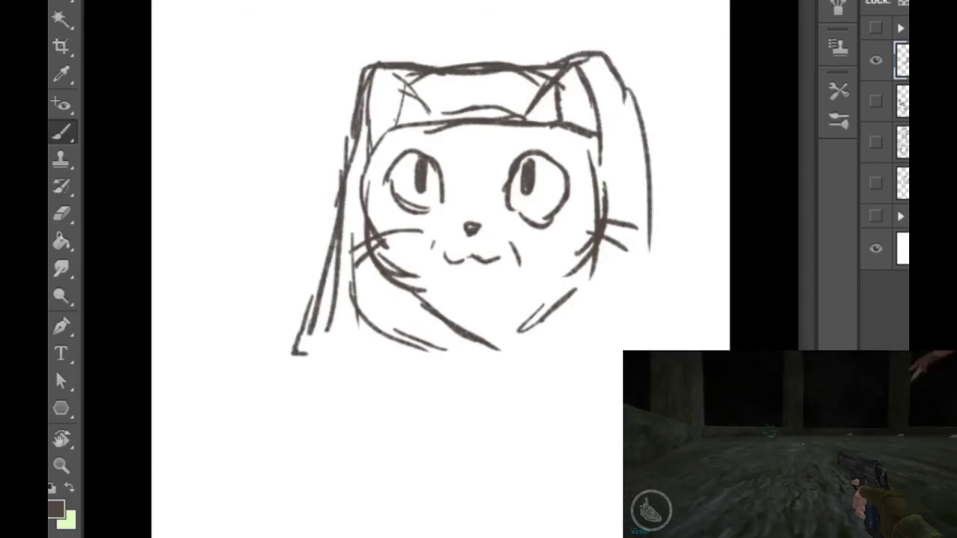
drag(628, 113, 677, 303)
drag(521, 217, 551, 219)
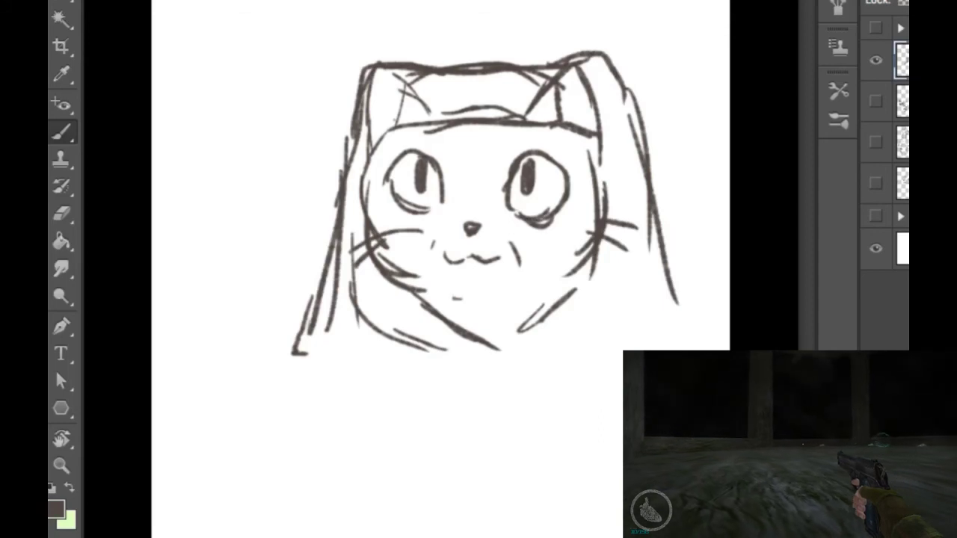
drag(451, 287, 472, 295)
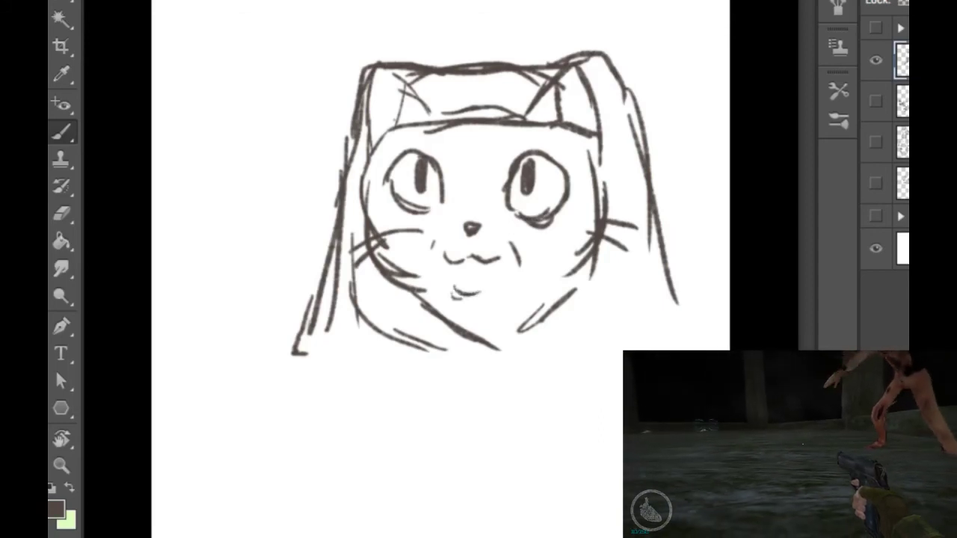
mouse_move(337, 213)
mouse_down()
mouse_move(299, 346)
mouse_move(314, 364)
mouse_up()
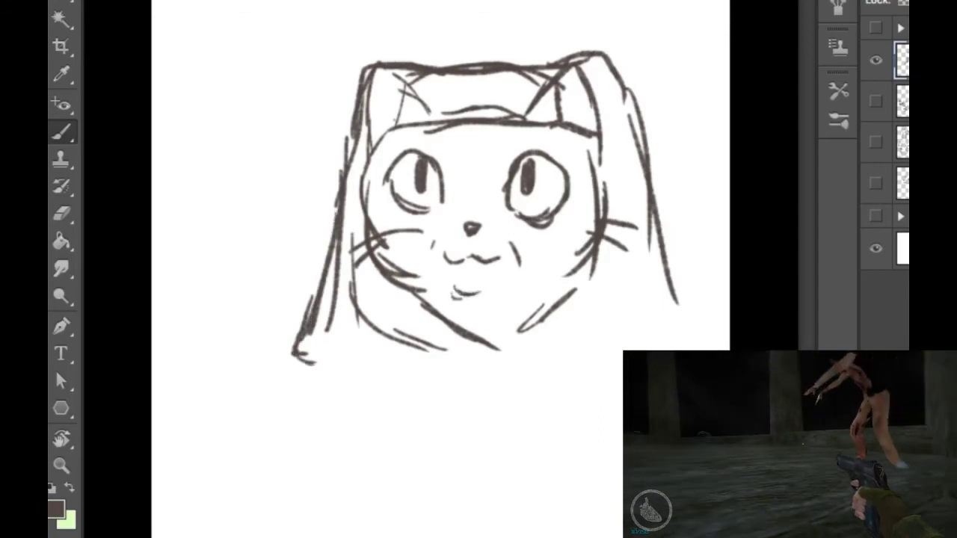
Step: Draw the wide rounded collar across the shoulders below the veil
mouse_move(371, 329)
mouse_down()
mouse_move(364, 359)
mouse_move(317, 378)
mouse_move(339, 353)
mouse_move(325, 372)
mouse_up()
mouse_move(332, 369)
mouse_down()
mouse_move(454, 429)
mouse_move(576, 404)
mouse_up()
drag(604, 283, 656, 346)
drag(561, 410, 622, 388)
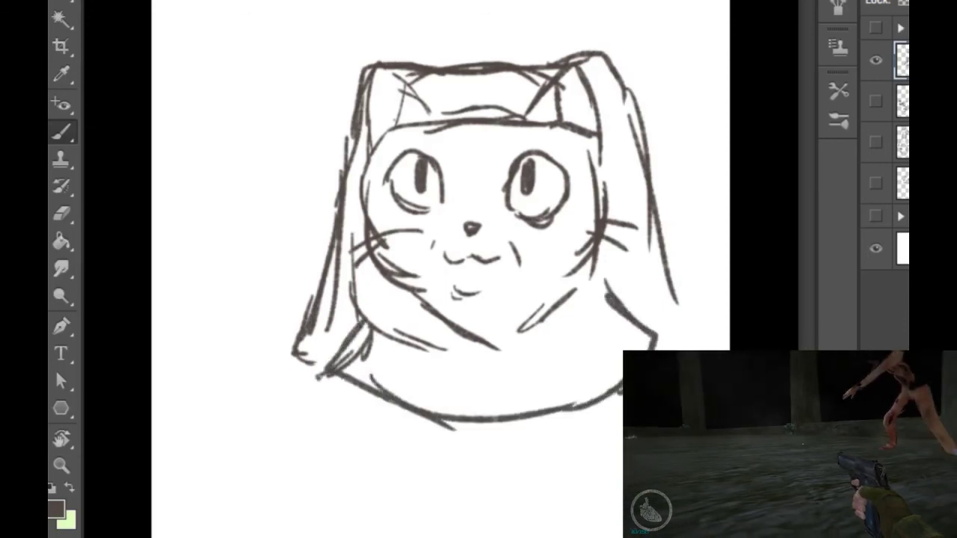
Step: Draw a small cross on the collar, hanging from a dotted string of beads
drag(503, 371, 504, 398)
drag(492, 384, 516, 381)
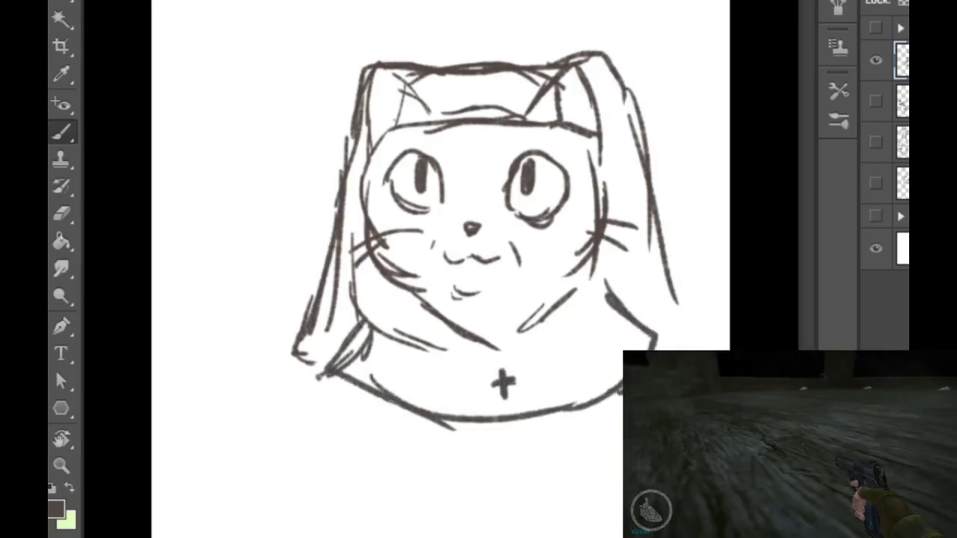
drag(440, 352, 452, 365)
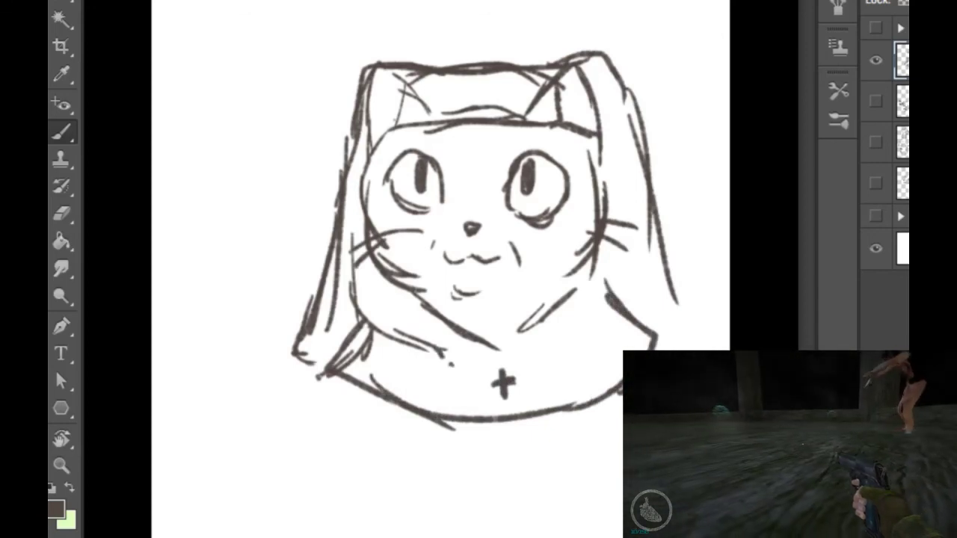
click(576, 340)
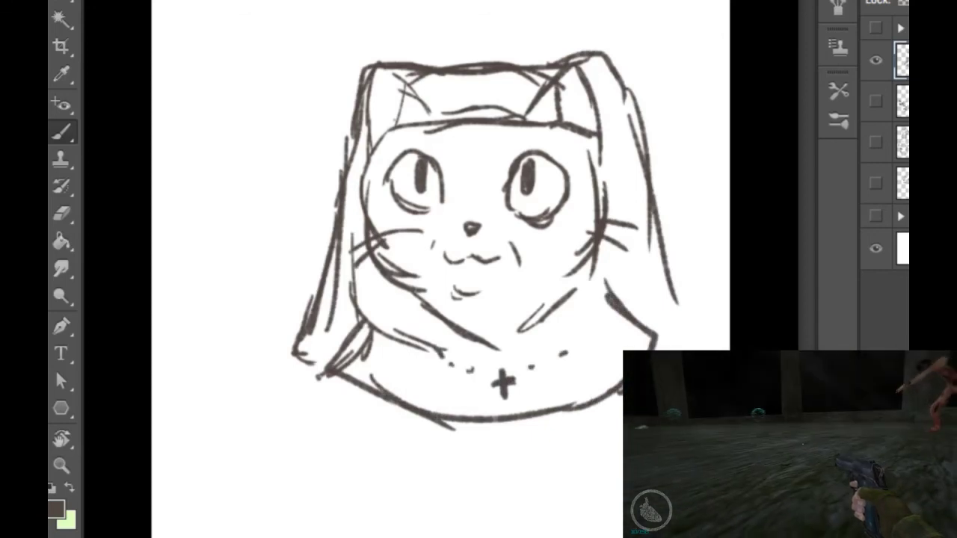
Step: Strengthen the wimple's edge beside the right cheek and erase the ear lines inside the headband
drag(608, 279, 599, 304)
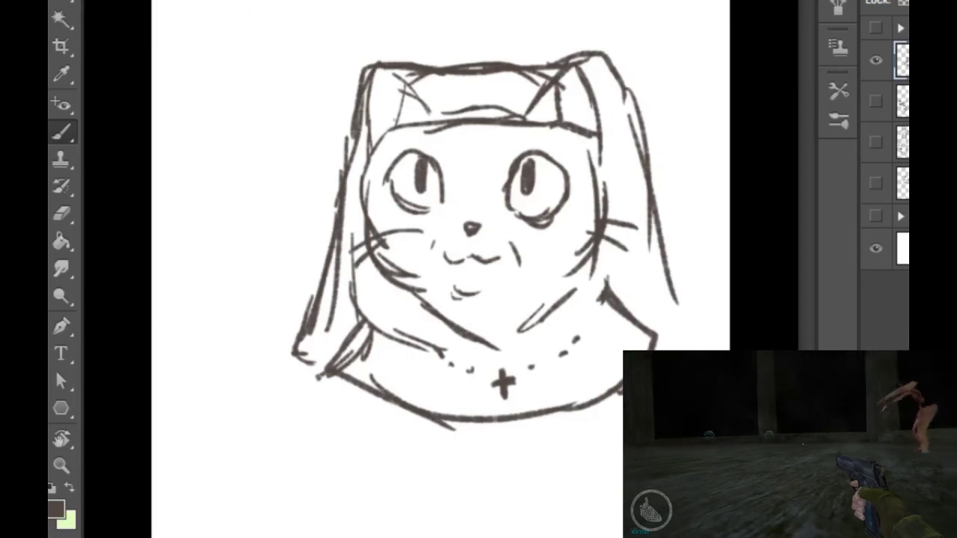
drag(601, 163, 612, 248)
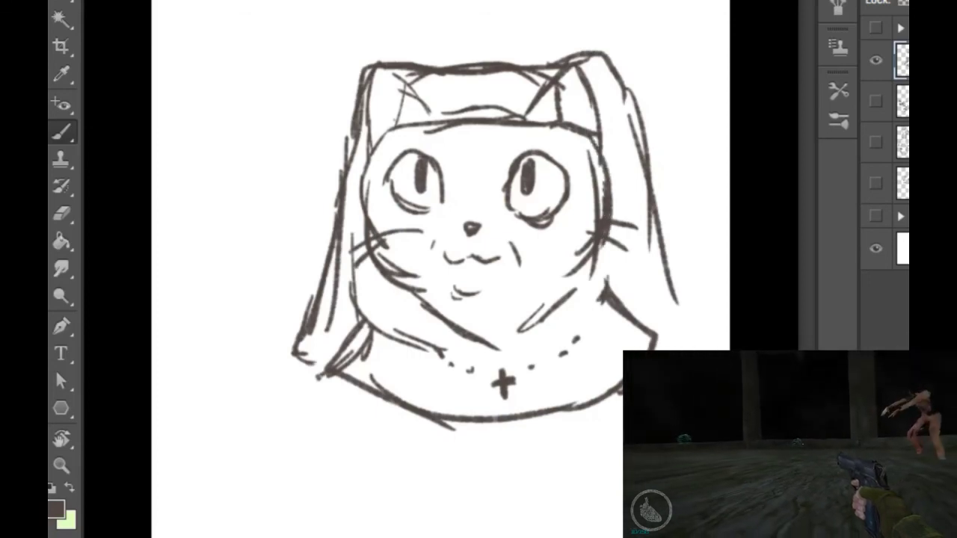
mouse_move(418, 76)
mouse_down()
mouse_move(410, 102)
mouse_move(418, 102)
mouse_move(403, 92)
mouse_move(496, 108)
mouse_move(561, 76)
mouse_move(557, 103)
mouse_move(587, 89)
mouse_move(562, 96)
mouse_move(556, 123)
mouse_up()
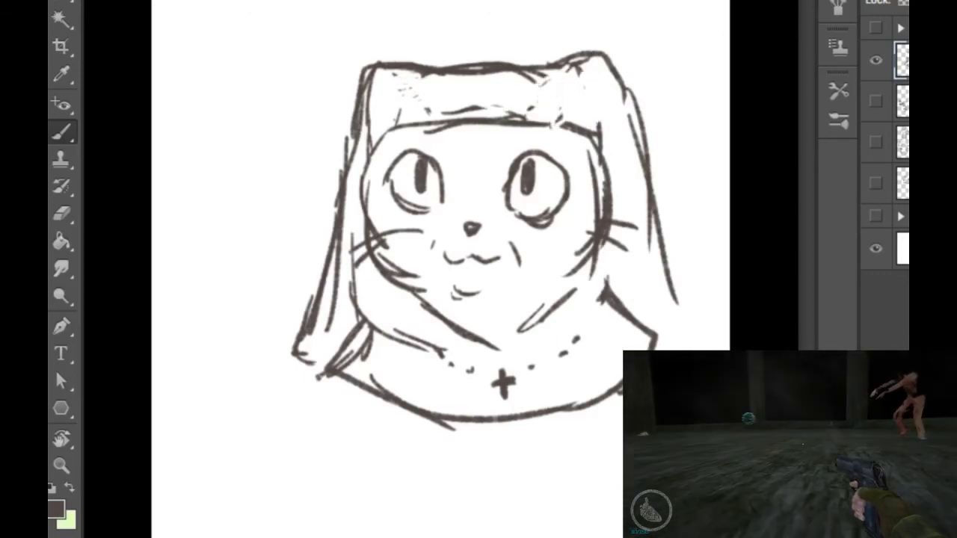
Step: Draw the inner edge of the veil's right side from the top corner down to the collar
drag(581, 54, 613, 79)
drag(610, 77, 617, 133)
drag(598, 62, 636, 226)
drag(615, 127, 666, 337)
drag(642, 280, 663, 343)
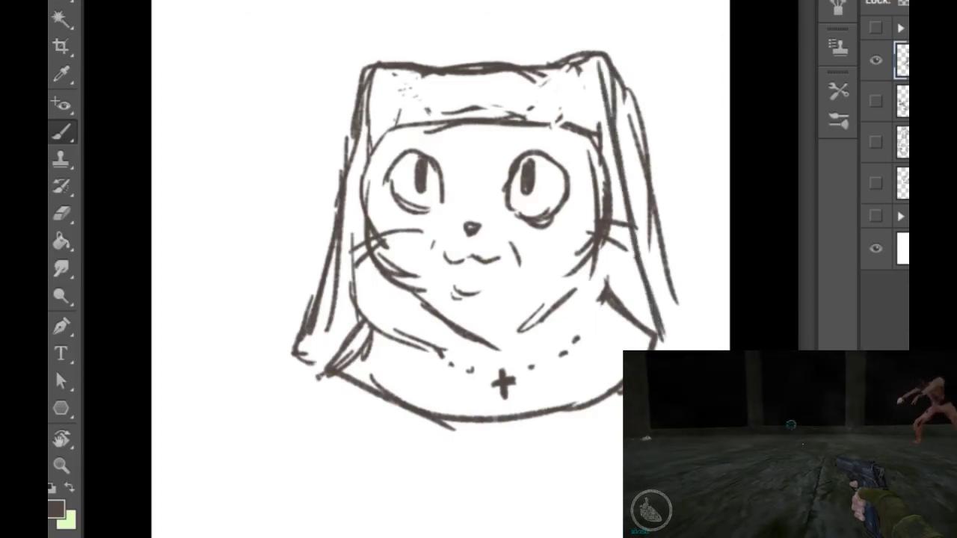
Step: Hatch the right side of the veil with long dark strokes from the top corner to the hem
drag(601, 64, 614, 124)
drag(613, 85, 638, 220)
drag(635, 147, 648, 245)
drag(645, 202, 661, 306)
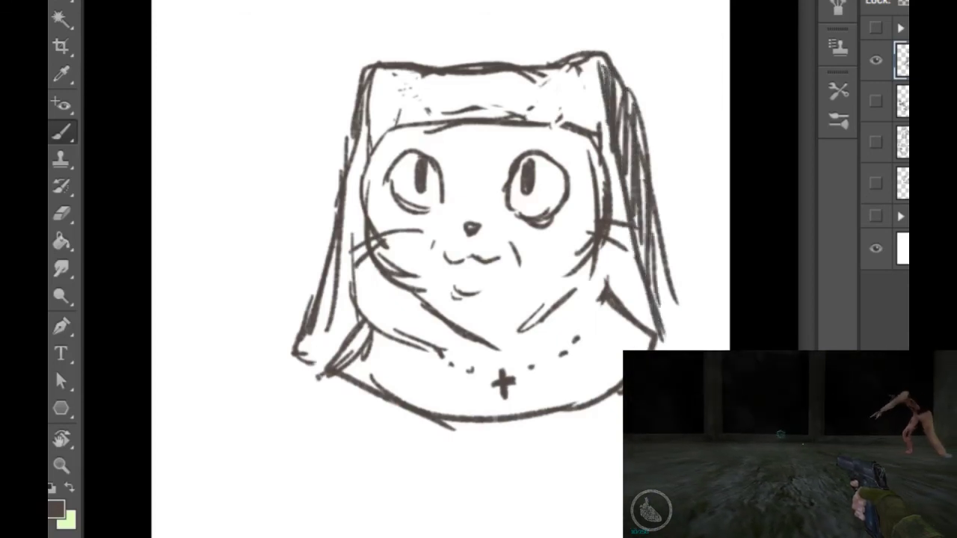
drag(655, 247, 667, 317)
drag(659, 259, 679, 326)
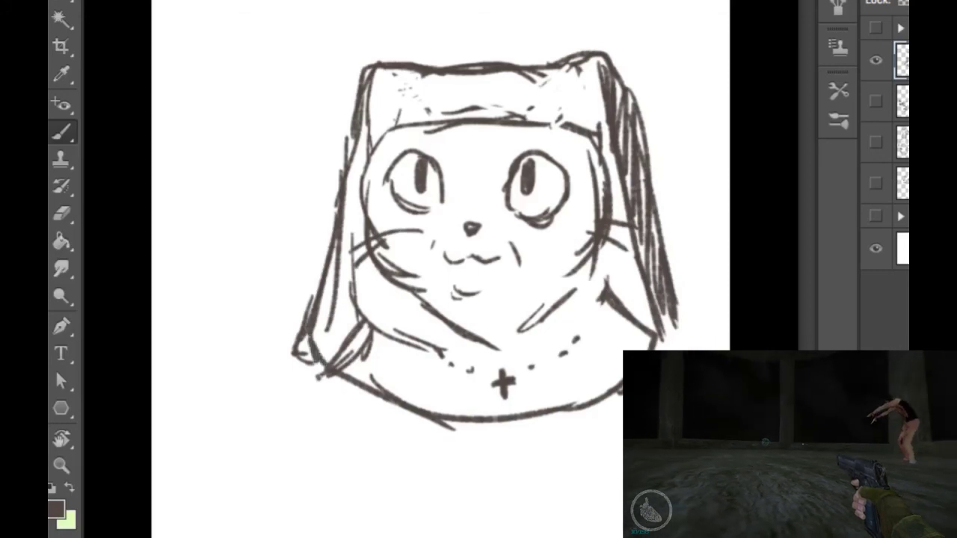
Step: Fill the left side of the veil with dark hatching and thicken its top edge near the left corner
mouse_move(335, 287)
mouse_down()
mouse_move(316, 361)
mouse_move(332, 357)
mouse_up()
drag(350, 246, 338, 337)
drag(347, 199, 326, 293)
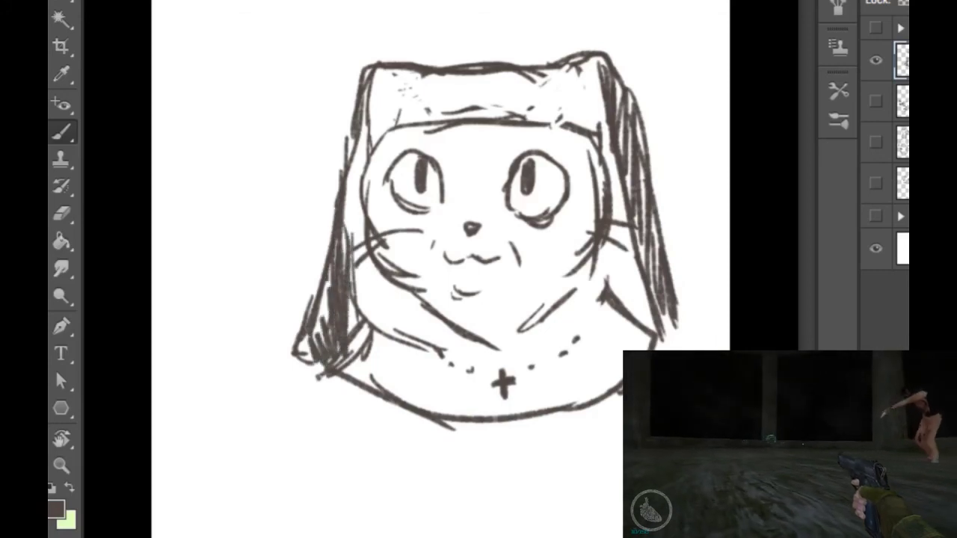
drag(353, 132, 338, 298)
drag(359, 193, 342, 251)
drag(365, 109, 348, 204)
drag(362, 140, 351, 196)
drag(374, 80, 359, 179)
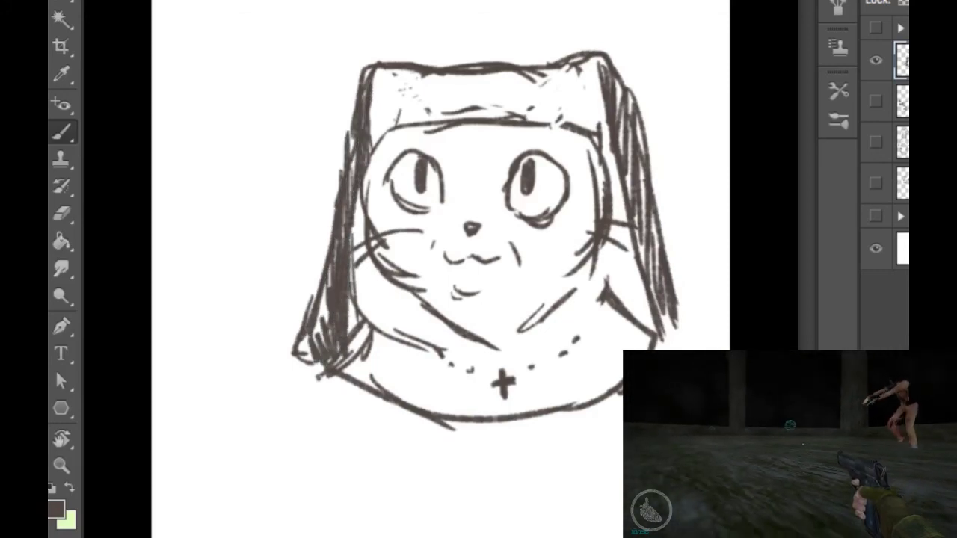
drag(380, 72, 422, 78)
drag(374, 67, 414, 73)
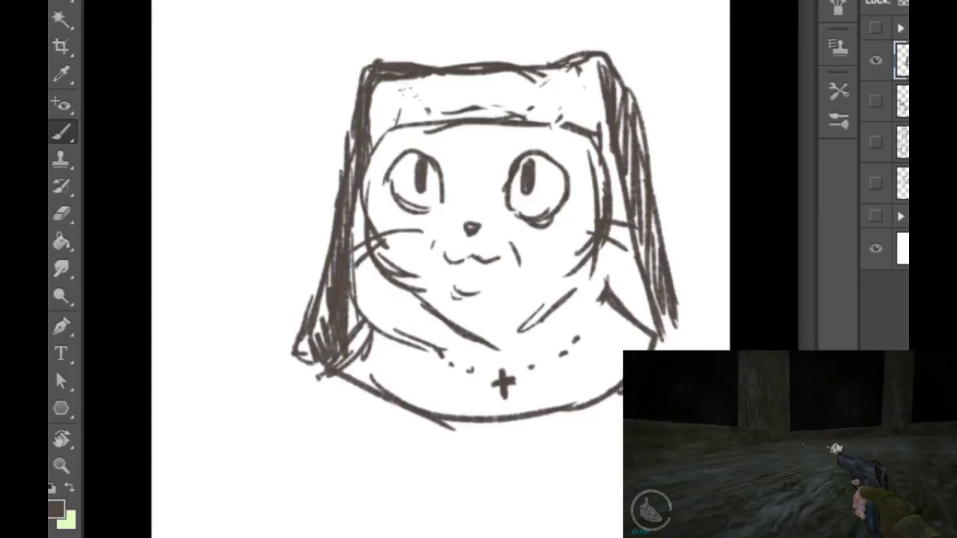
Step: Shade the gap between the right cheek and the veil with vertical strokes above the collar
drag(604, 245, 610, 293)
drag(612, 244, 625, 308)
drag(622, 263, 636, 320)
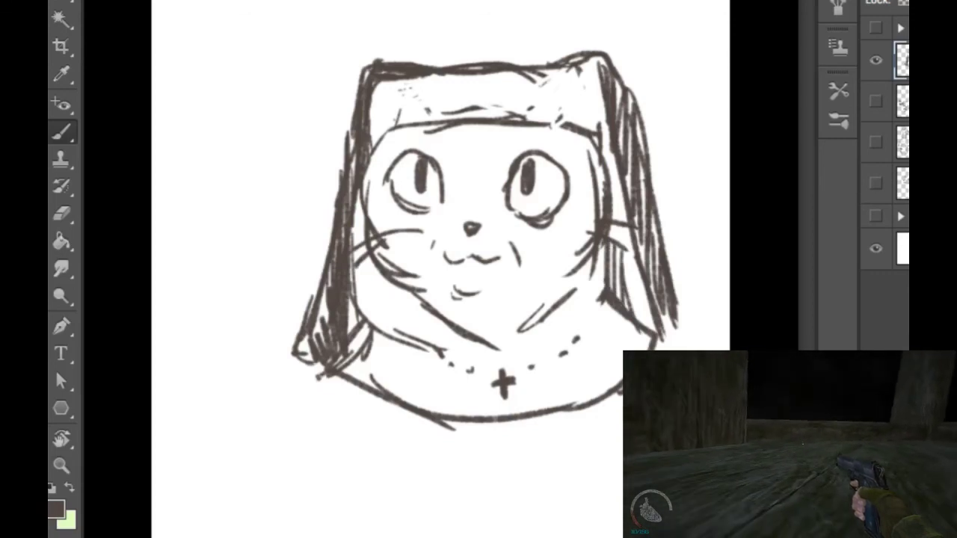
Step: Draw the cat's clasped paws with finger lines below the collar, and start the wrist and sleeve edges
mouse_move(488, 490)
mouse_down()
mouse_move(544, 433)
mouse_move(570, 450)
mouse_move(580, 517)
mouse_up()
mouse_move(573, 449)
mouse_down()
mouse_move(614, 436)
mouse_move(622, 455)
mouse_move(594, 492)
mouse_up()
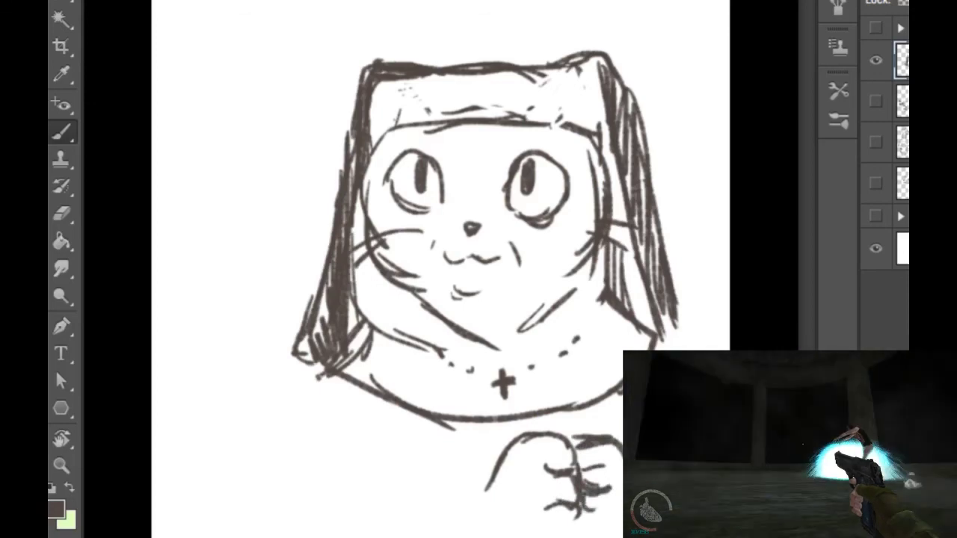
drag(460, 510, 486, 500)
drag(487, 494, 528, 537)
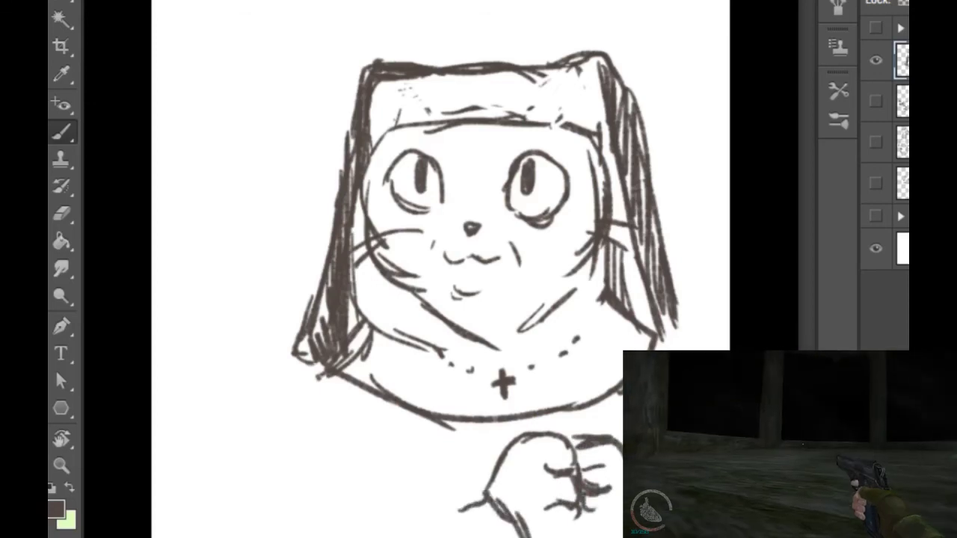
drag(480, 504, 439, 531)
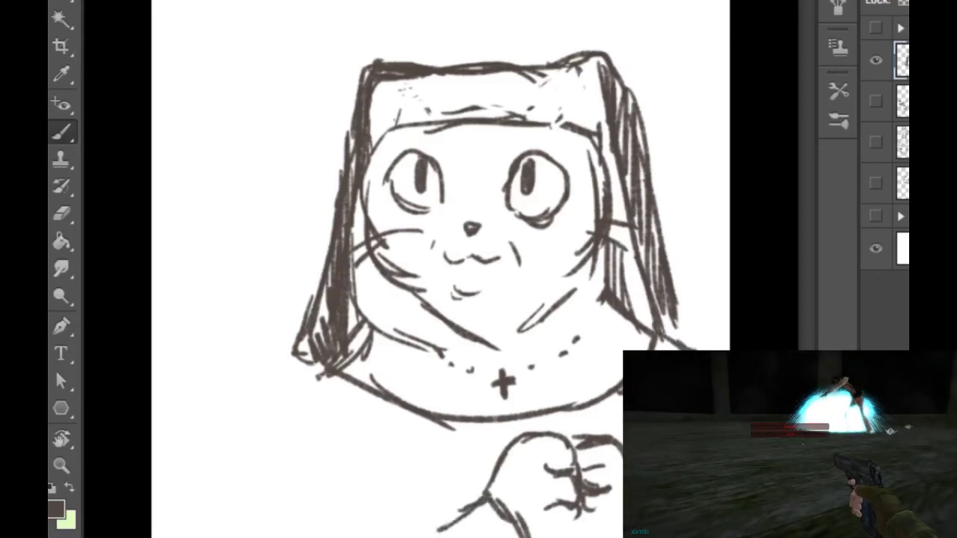
Step: Outline the habit's left shoulder and arm, and hatch the sleeve with slanted strokes below the collar
drag(332, 379, 310, 445)
drag(329, 419, 327, 489)
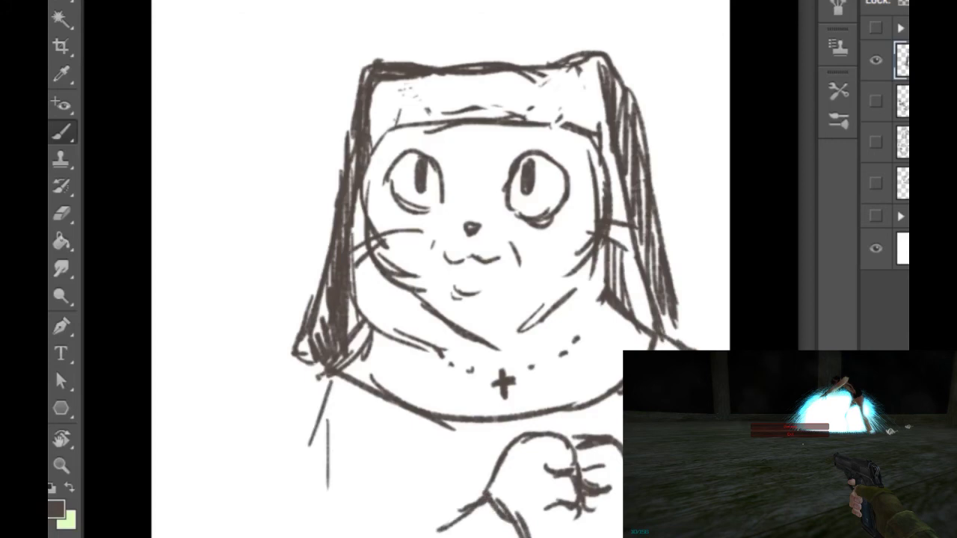
drag(314, 357, 307, 529)
drag(329, 382, 311, 440)
mouse_move(339, 383)
mouse_down()
mouse_move(314, 462)
mouse_move(320, 487)
mouse_up()
drag(363, 387, 329, 504)
drag(372, 410, 355, 455)
mouse_move(393, 402)
mouse_down()
mouse_move(330, 531)
mouse_move(350, 526)
mouse_up()
drag(404, 408, 373, 483)
drag(419, 423, 367, 532)
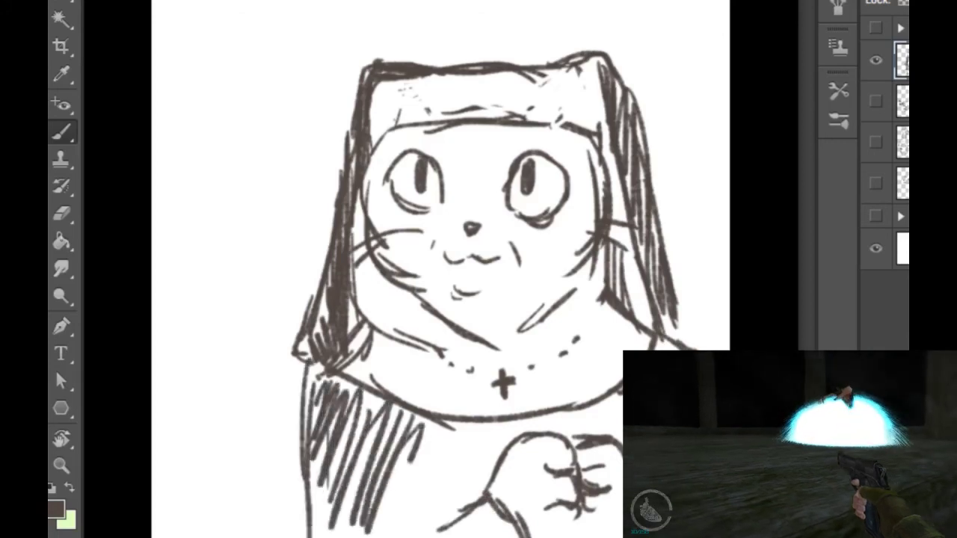
Step: Continue the slanted hatching across the chest up to the paws and under the collar's right side
drag(437, 438, 381, 534)
drag(443, 447, 401, 537)
drag(468, 427, 432, 517)
drag(495, 434, 447, 525)
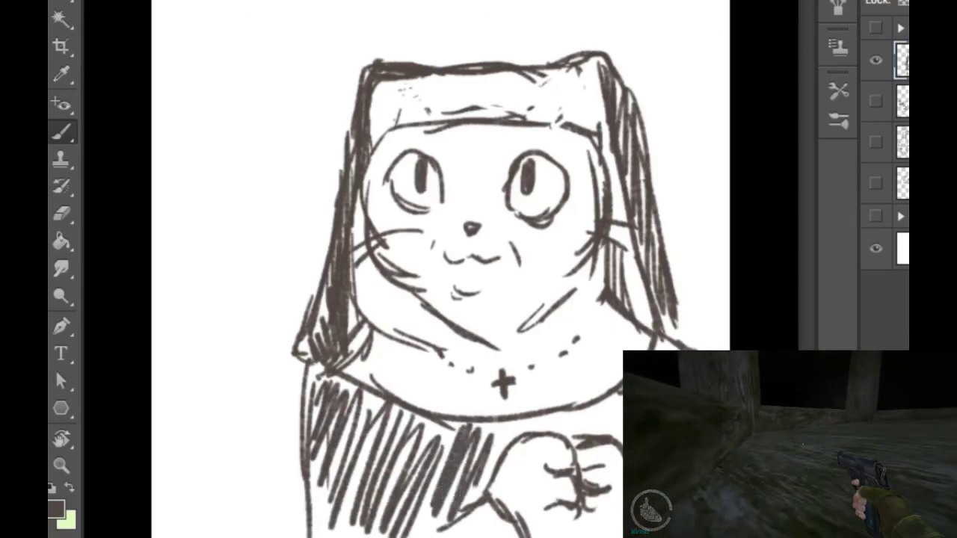
drag(509, 437, 492, 471)
drag(603, 404, 588, 432)
drag(620, 390, 601, 426)
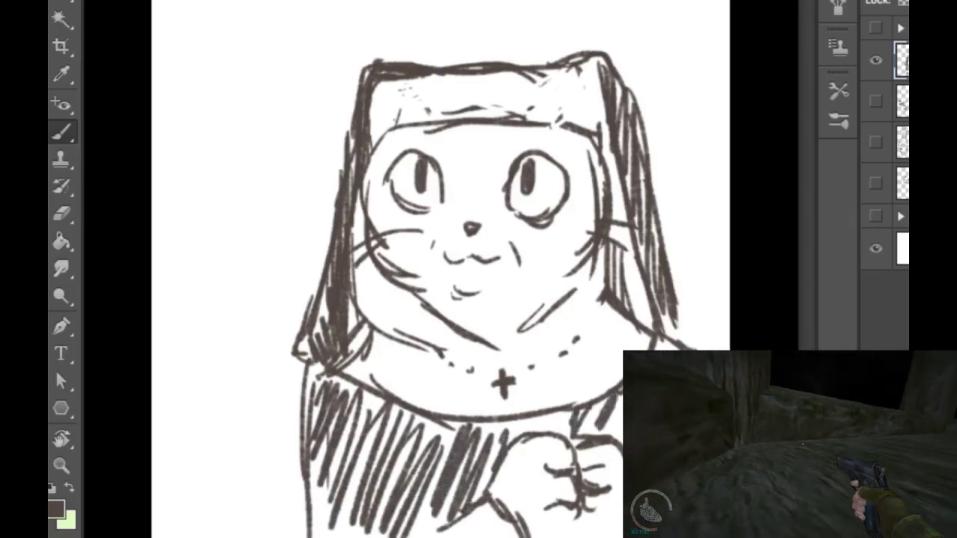
drag(671, 341, 661, 350)
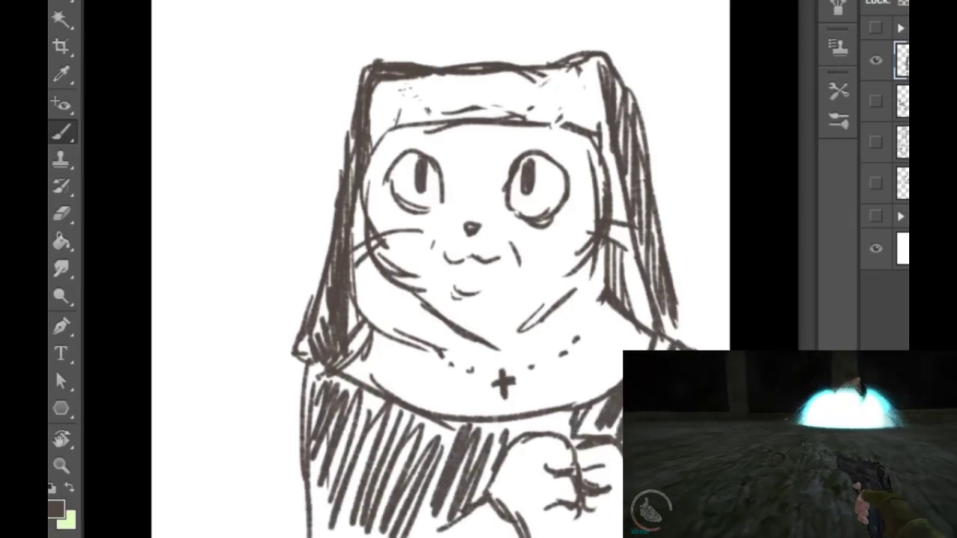
Step: Darken the lower part of the left sleeve with additional slanted strokes
drag(342, 455, 320, 535)
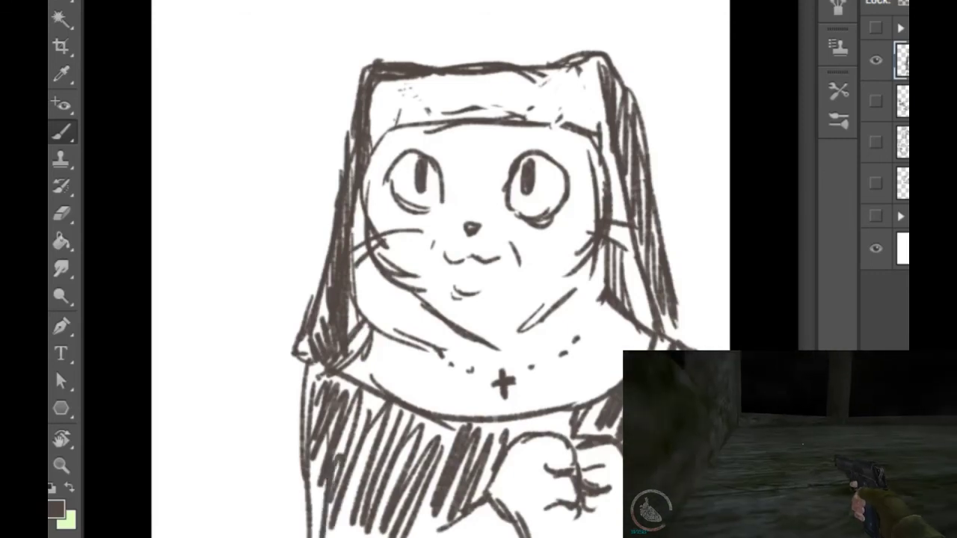
drag(362, 504, 335, 537)
drag(380, 513, 363, 537)
drag(441, 507, 411, 537)
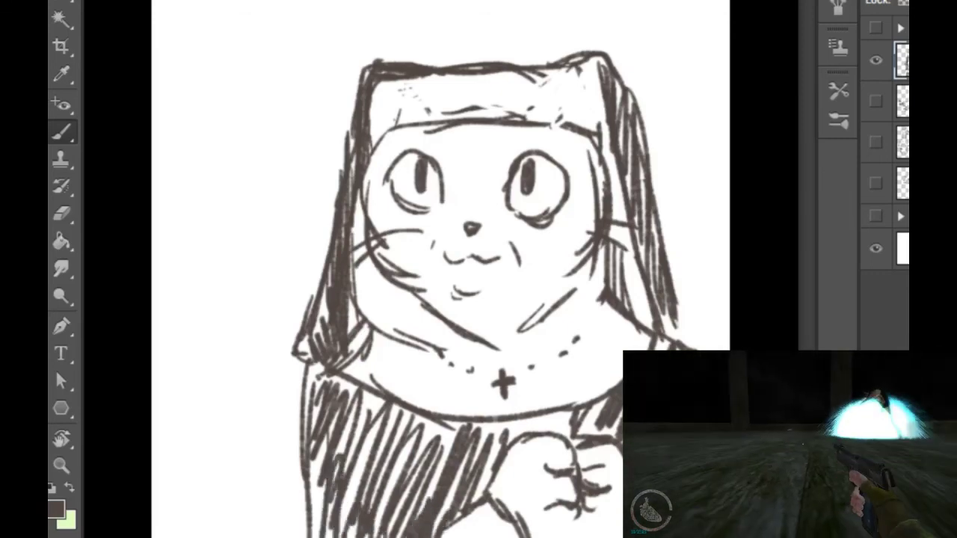
Step: Hatch the sleeve opening below the wrist and add a short stroke beneath the paws
mouse_move(479, 506)
mouse_down()
mouse_move(462, 537)
mouse_move(492, 537)
mouse_up()
drag(513, 505, 500, 537)
drag(527, 524, 519, 537)
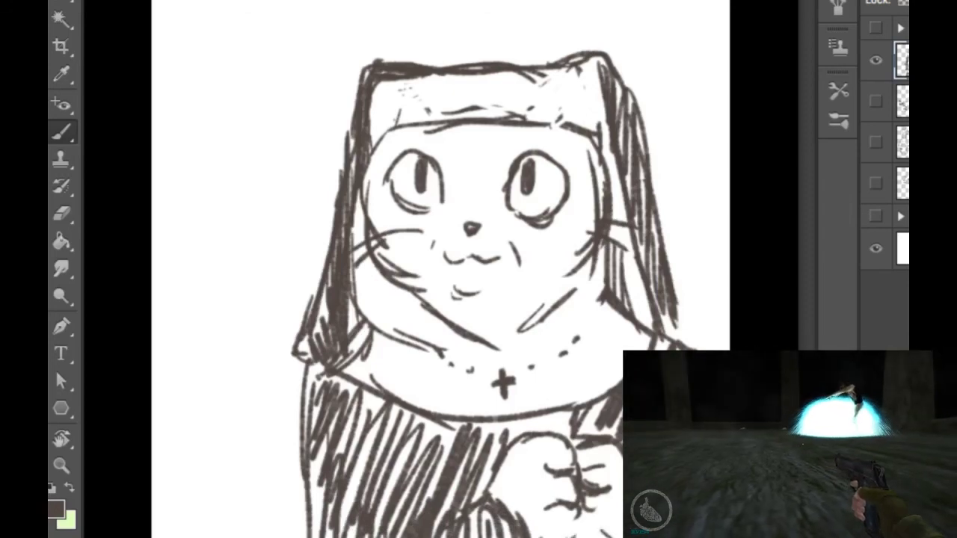
drag(597, 528, 586, 537)
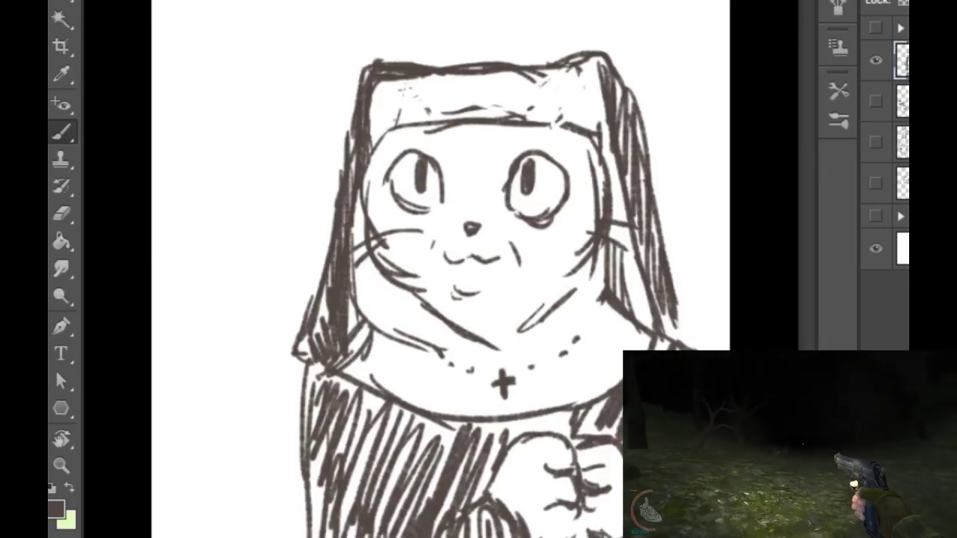
Step: Touch up the veil's inner edge beside the left cheek, and add a sleeve crease and an outer arm line
drag(362, 197, 348, 303)
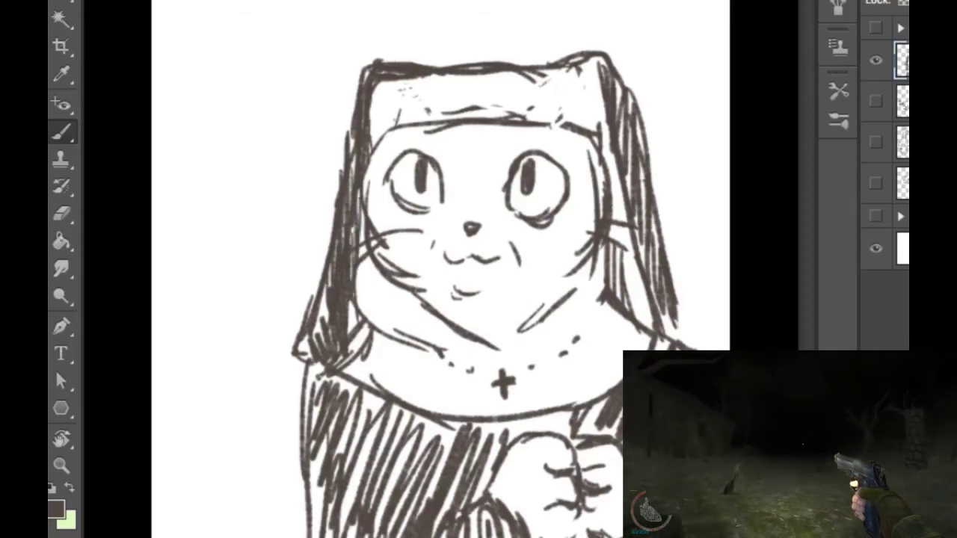
drag(342, 501, 411, 526)
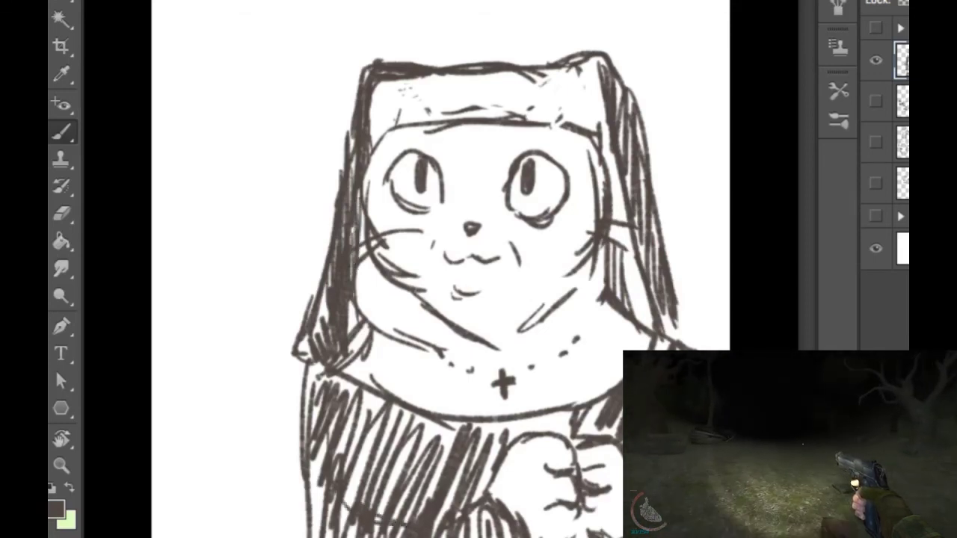
drag(298, 446, 306, 537)
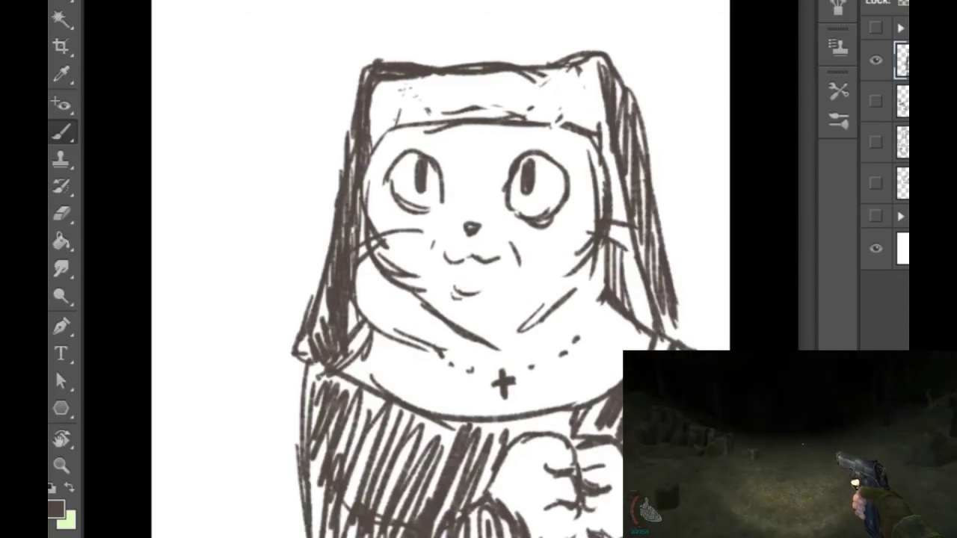
Step: Close the cat's chin line between the cheeks, then hide the nun drawing and add a new empty layer
drag(477, 326, 528, 329)
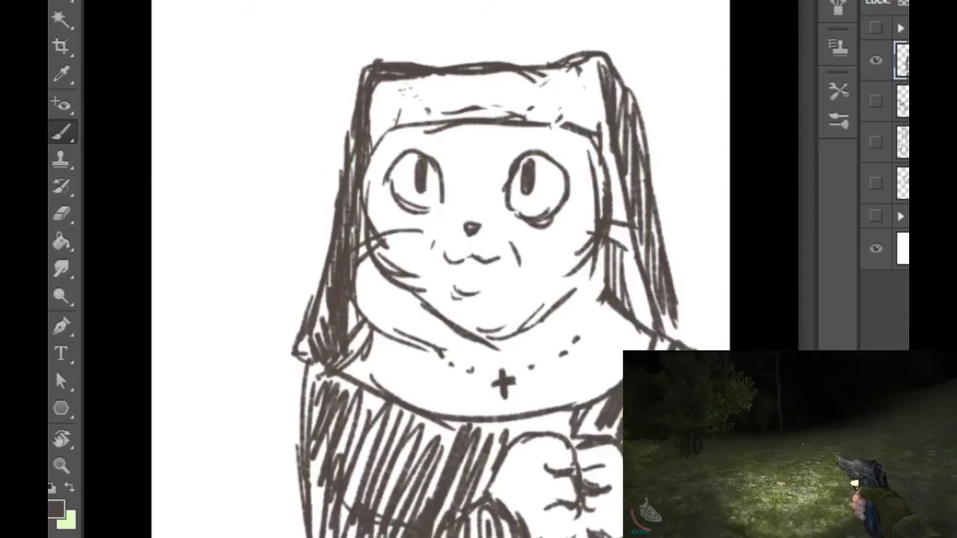
key(ctrl+comma)
key(ctrl+shift+alt+n)
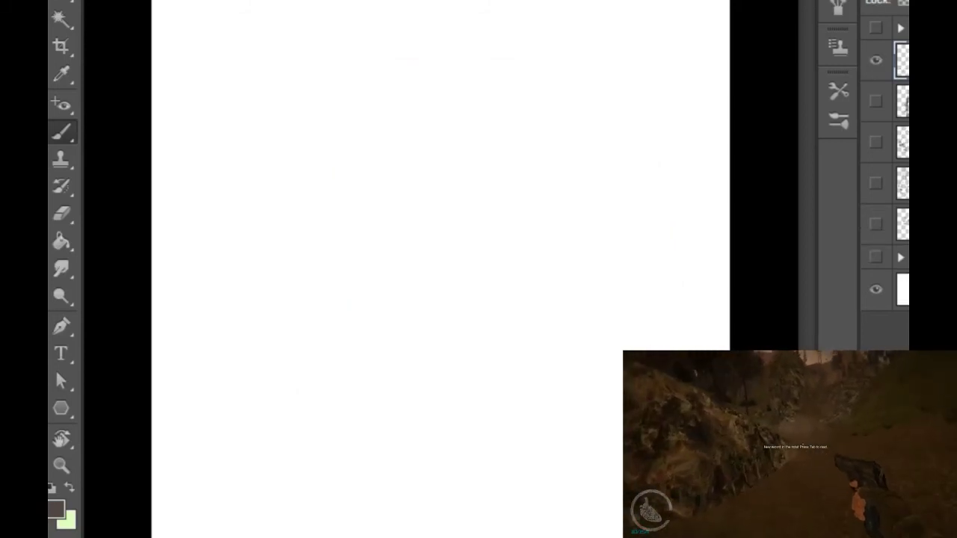
Step: Sketch a dragon's head in three-quarter view with a rounded skull, long hooked snout, nostril marks, eyes, brows and wavy upper lip
mouse_move(276, 173)
mouse_down()
mouse_move(274, 132)
mouse_move(293, 90)
mouse_move(348, 84)
mouse_move(404, 114)
mouse_move(453, 114)
mouse_move(473, 160)
mouse_move(396, 158)
mouse_up()
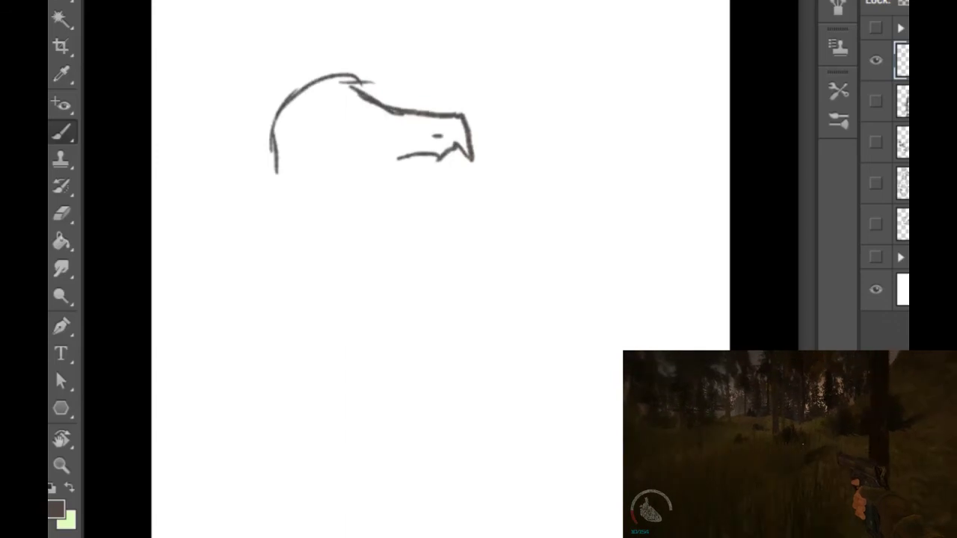
drag(302, 144, 305, 139)
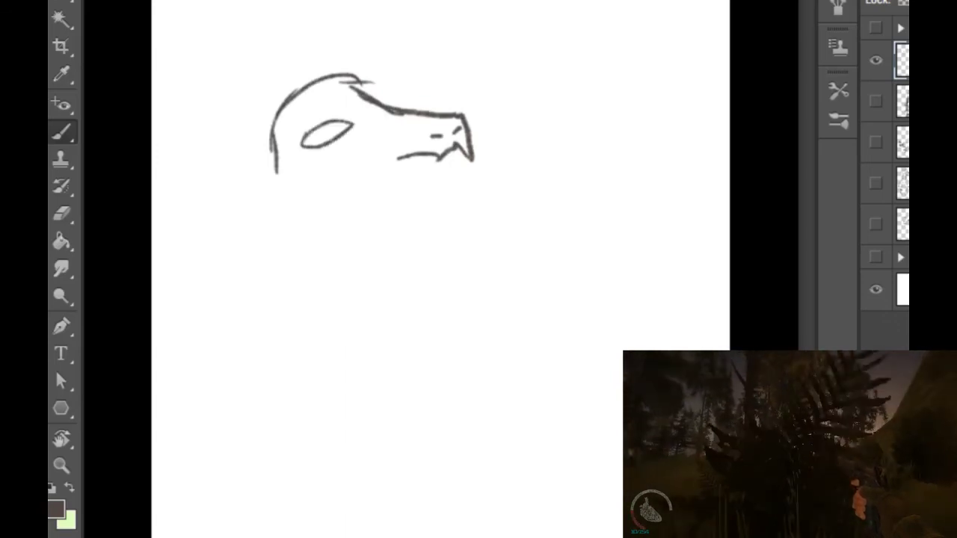
mouse_move(372, 106)
mouse_down()
mouse_move(386, 113)
mouse_move(371, 103)
mouse_up()
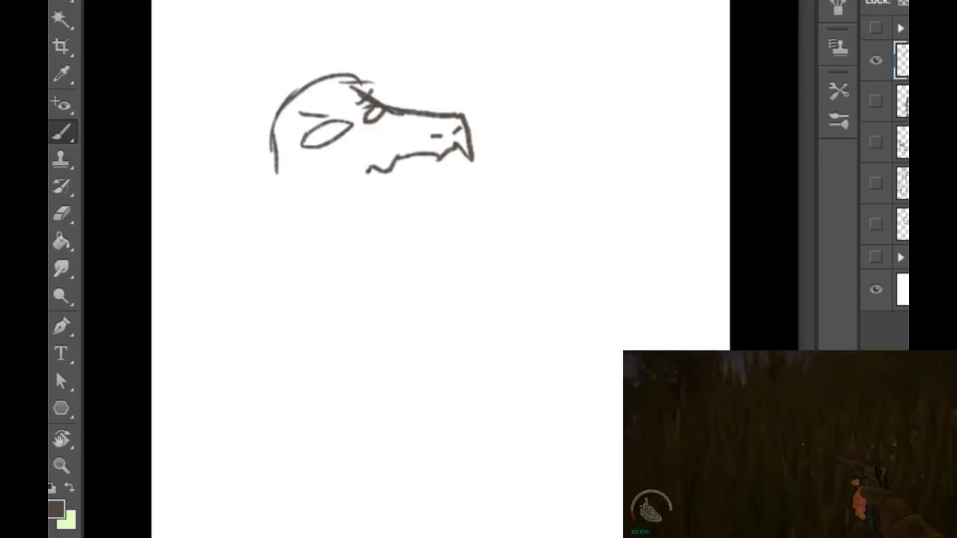
Step: Draw the dragon's open lower jaw and a long neck, with curved lines for its back and throat
drag(432, 158, 333, 213)
mouse_move(277, 174)
mouse_down()
mouse_move(284, 208)
mouse_move(355, 324)
mouse_up()
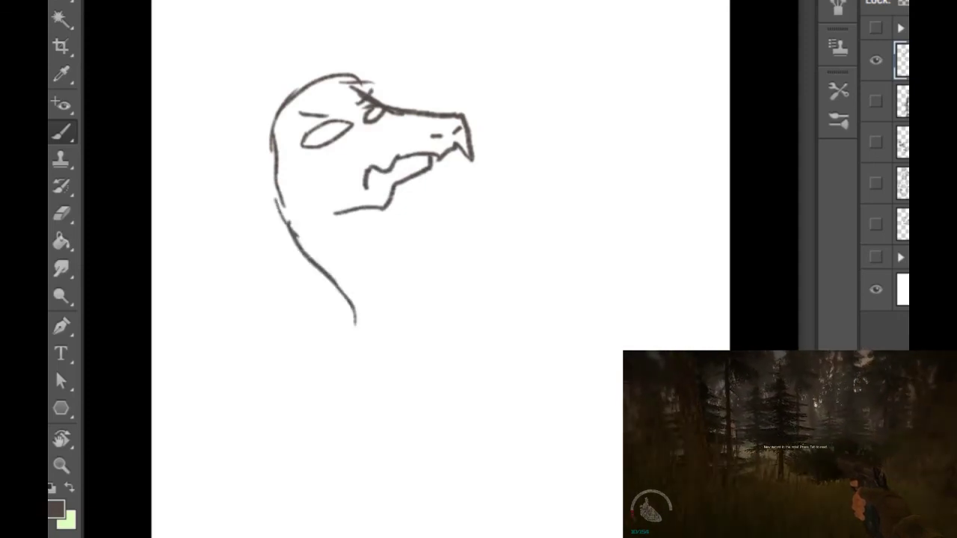
drag(390, 193, 417, 215)
mouse_move(401, 184)
mouse_down()
mouse_move(409, 219)
mouse_move(438, 241)
mouse_move(458, 330)
mouse_up()
drag(297, 241, 365, 340)
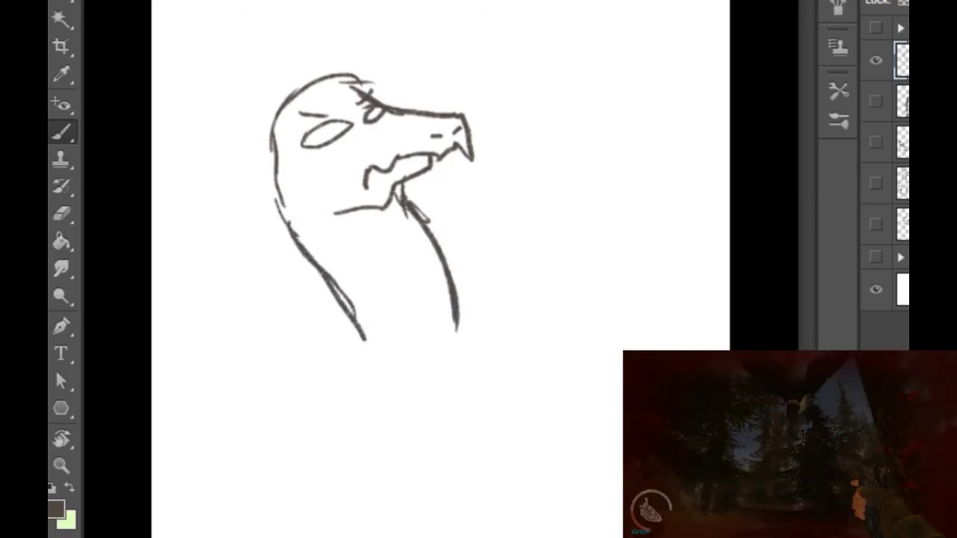
Step: Extend the dragon's back into a rounded rump and draw two humped curves in front of its chest
drag(338, 311, 275, 423)
mouse_move(307, 416)
mouse_down()
mouse_move(340, 505)
mouse_move(377, 526)
mouse_up()
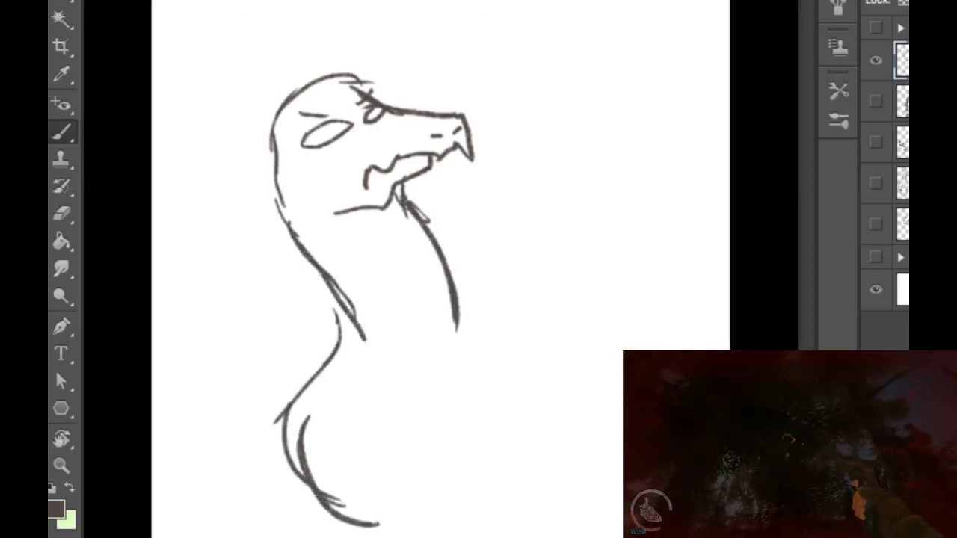
drag(328, 505, 377, 524)
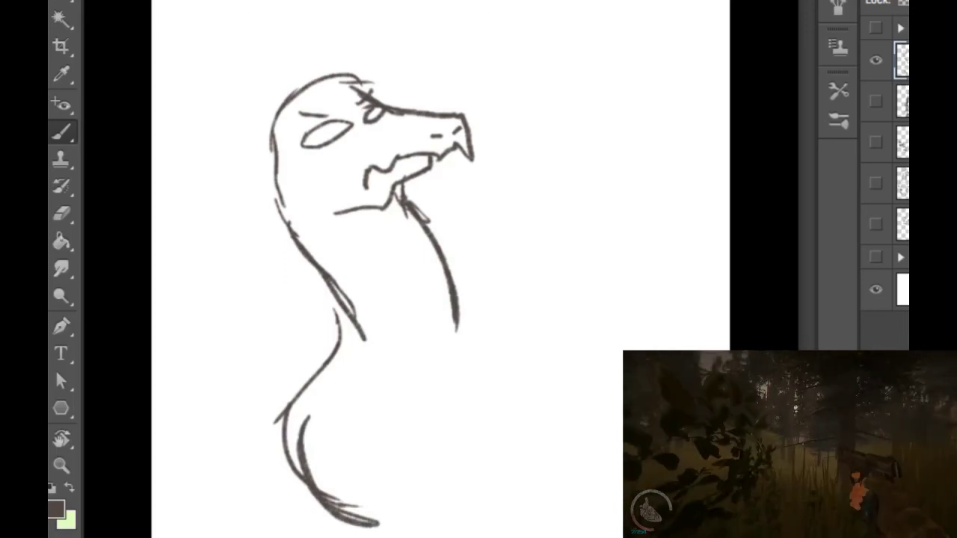
mouse_move(463, 317)
mouse_down()
mouse_move(461, 378)
mouse_move(455, 361)
mouse_move(622, 345)
mouse_up()
drag(513, 398, 607, 431)
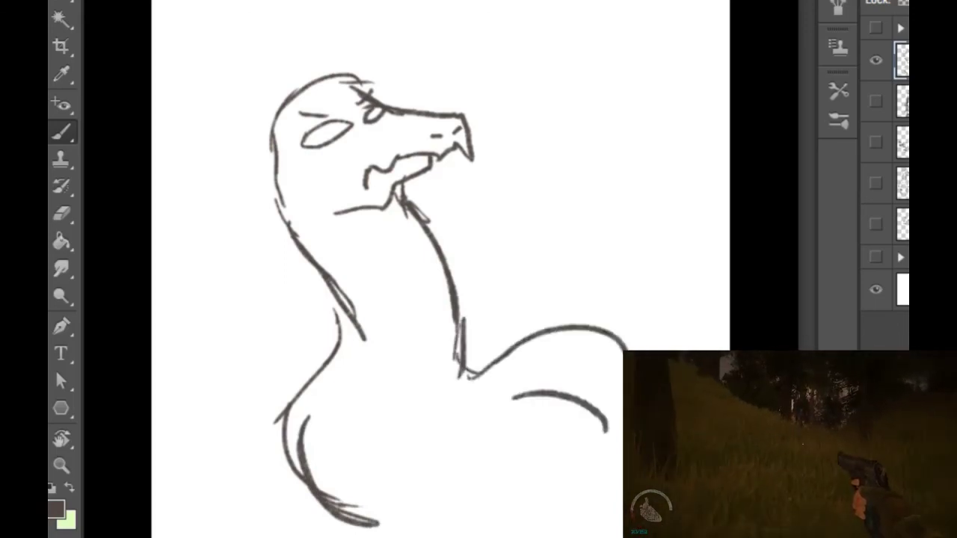
Step: Sketch the near hind leg with a tall bent thigh, a lower leg and a foot with spread toes
drag(438, 413, 476, 408)
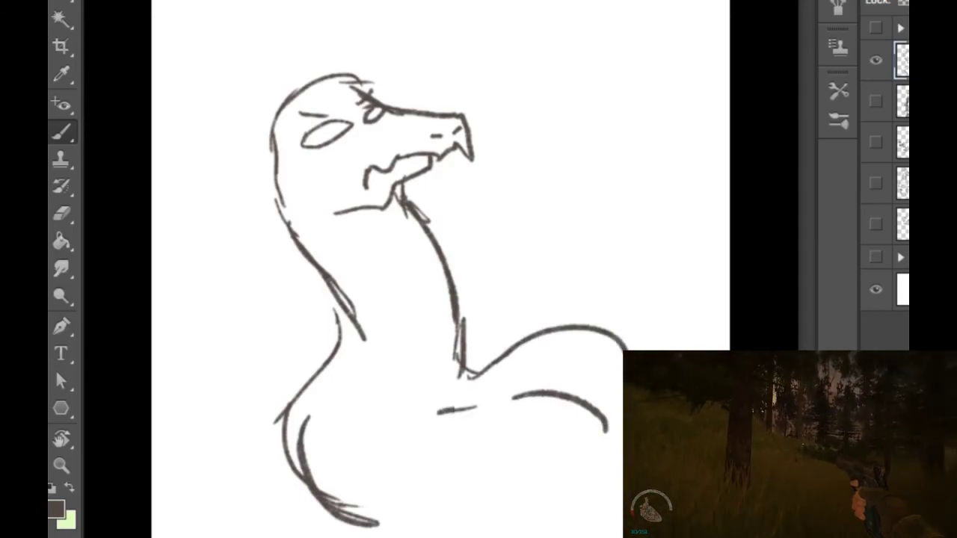
mouse_move(367, 460)
mouse_down()
mouse_move(383, 385)
mouse_move(476, 457)
mouse_move(460, 490)
mouse_move(495, 508)
mouse_up()
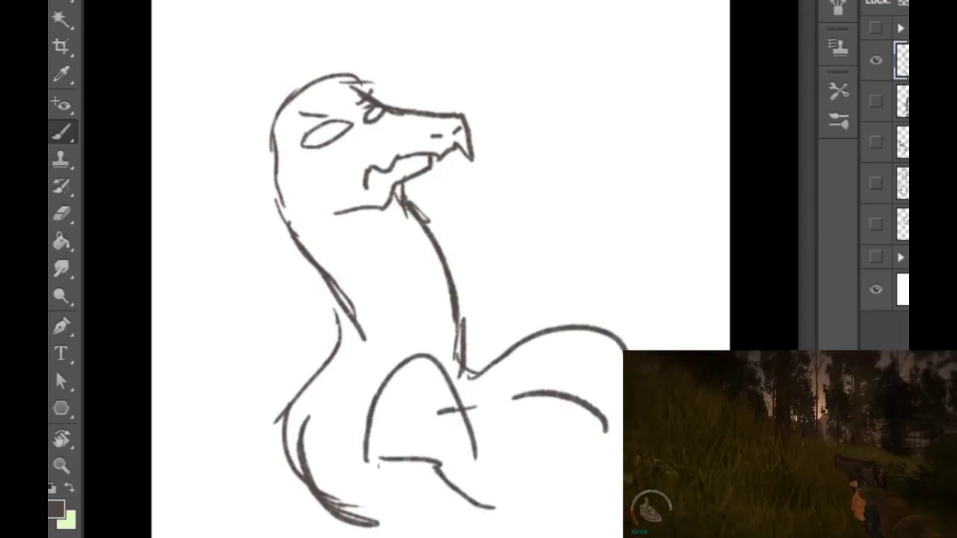
mouse_move(465, 442)
mouse_down()
mouse_move(502, 493)
mouse_move(568, 467)
mouse_up()
drag(564, 504, 493, 516)
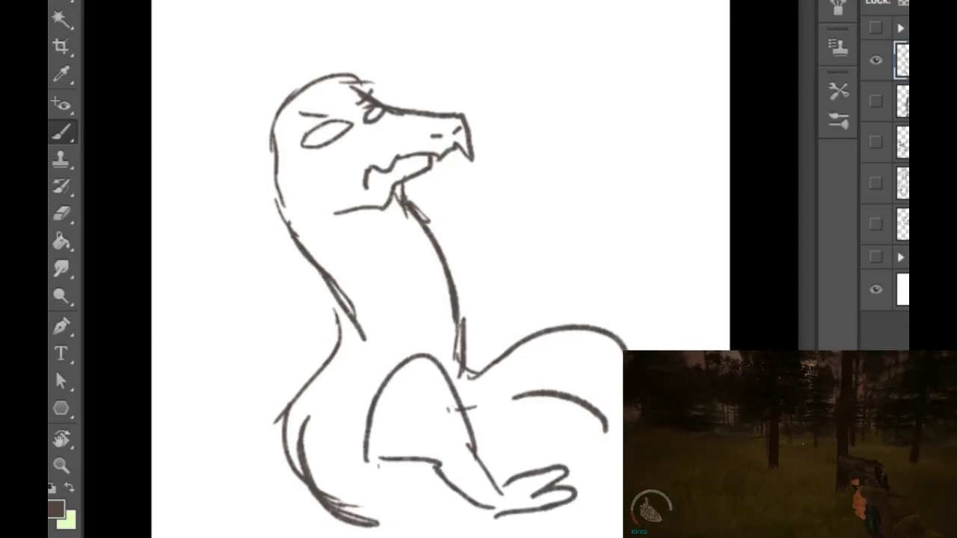
Step: Reinforce the back of the neck, round off the thigh's underside, and add curves beneath the rump
drag(300, 241, 344, 323)
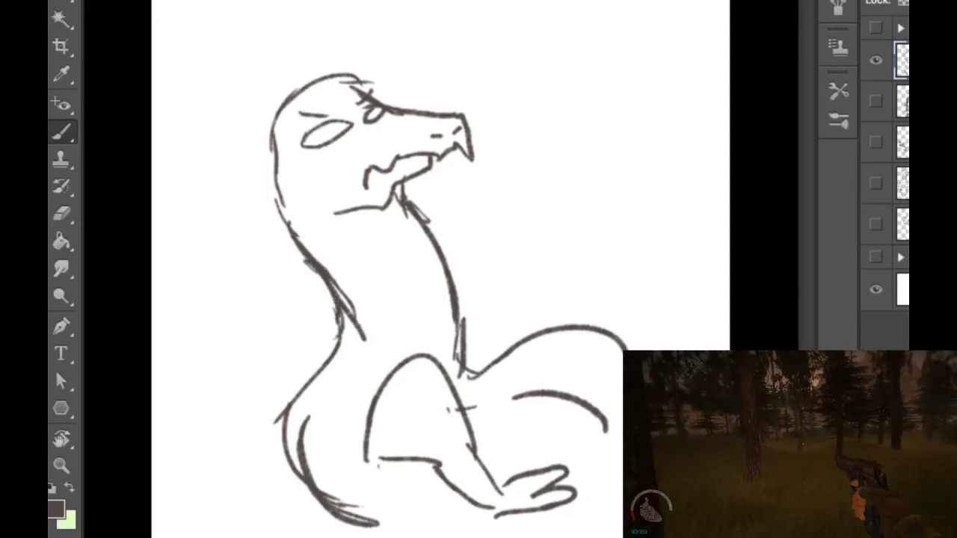
mouse_move(368, 436)
mouse_down()
mouse_move(416, 514)
mouse_move(443, 508)
mouse_up()
drag(362, 533, 455, 507)
drag(416, 519, 482, 536)
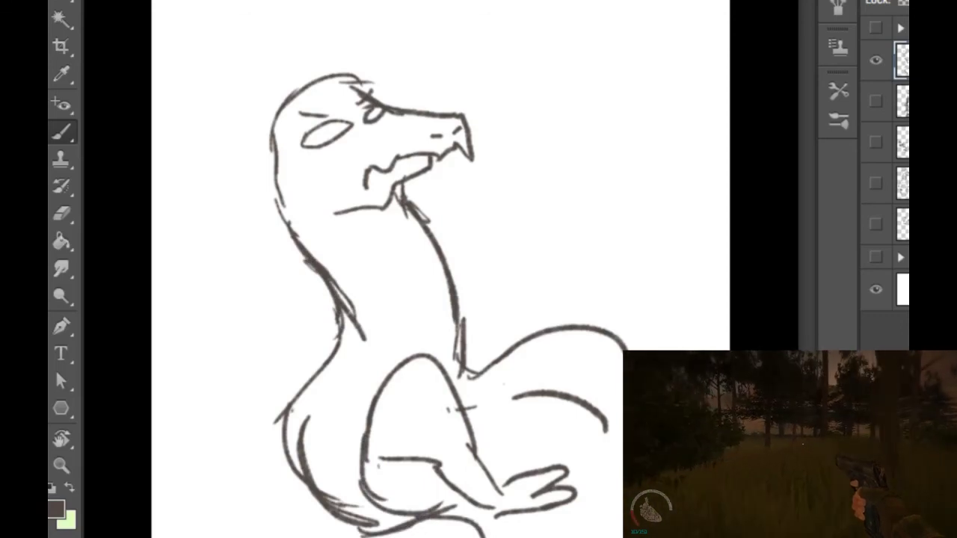
Step: Draw both of the dragon's arms reaching forward, with fingered hands in front of the chest
mouse_move(377, 269)
mouse_down()
mouse_move(430, 290)
mouse_move(437, 316)
mouse_up()
drag(386, 329, 431, 338)
mouse_move(409, 280)
mouse_down()
mouse_move(461, 344)
mouse_move(475, 297)
mouse_up()
mouse_move(473, 291)
mouse_down()
mouse_move(498, 322)
mouse_move(486, 336)
mouse_up()
drag(455, 244, 539, 285)
mouse_move(543, 287)
mouse_down()
mouse_move(546, 316)
mouse_move(528, 320)
mouse_up()
Step: Sketch an open laptop in front of the hands, with a shaded keyboard base and a raised screen
drag(577, 339, 483, 391)
drag(524, 388, 598, 371)
drag(521, 380, 598, 368)
drag(566, 333, 598, 369)
mouse_move(569, 288)
mouse_down()
mouse_move(588, 351)
mouse_move(634, 262)
mouse_move(657, 244)
mouse_up()
drag(656, 246, 651, 345)
drag(583, 369, 641, 348)
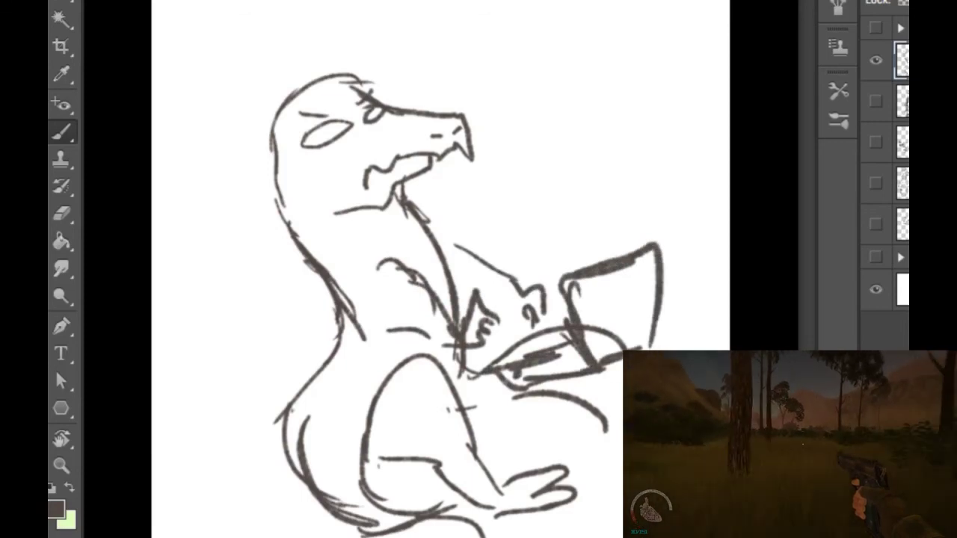
Step: Add an upper contour to the far arm and draw a pupil in each of the dragon's eyes
drag(441, 252, 494, 266)
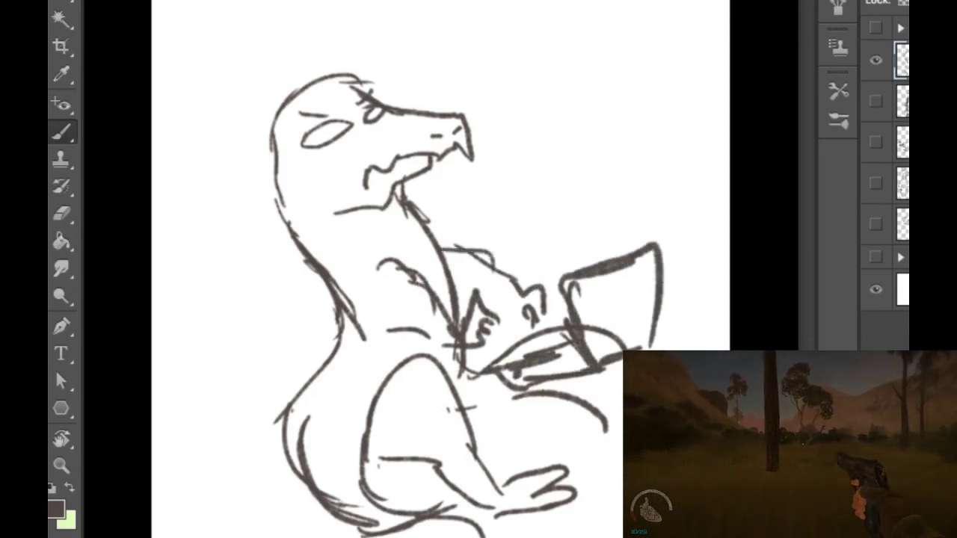
drag(341, 127, 346, 141)
drag(377, 112, 384, 121)
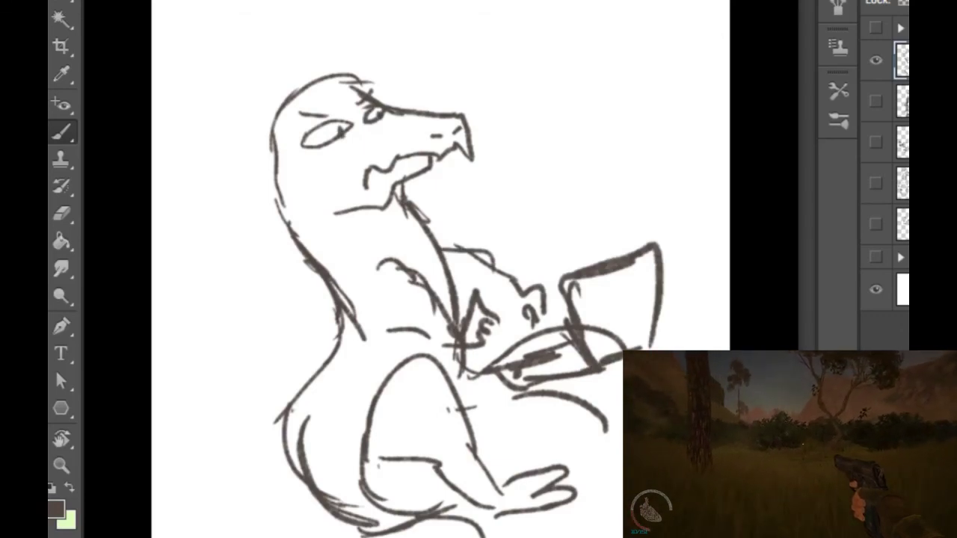
Step: Add tiny wings on both sides of the neck and feathery ears on both sides of the head
mouse_move(314, 286)
mouse_down()
mouse_move(276, 310)
mouse_move(317, 286)
mouse_up()
drag(431, 221, 456, 208)
drag(435, 224, 446, 216)
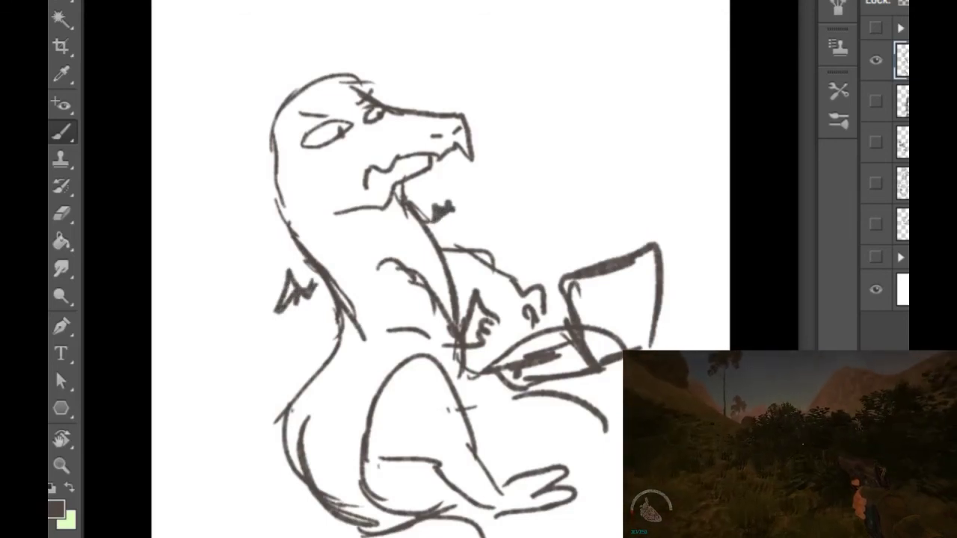
mouse_move(282, 122)
mouse_down()
mouse_move(280, 159)
mouse_move(257, 165)
mouse_move(259, 151)
mouse_move(232, 154)
mouse_move(212, 136)
mouse_move(274, 123)
mouse_up()
mouse_move(366, 75)
mouse_down()
mouse_move(371, 86)
mouse_move(389, 44)
mouse_up()
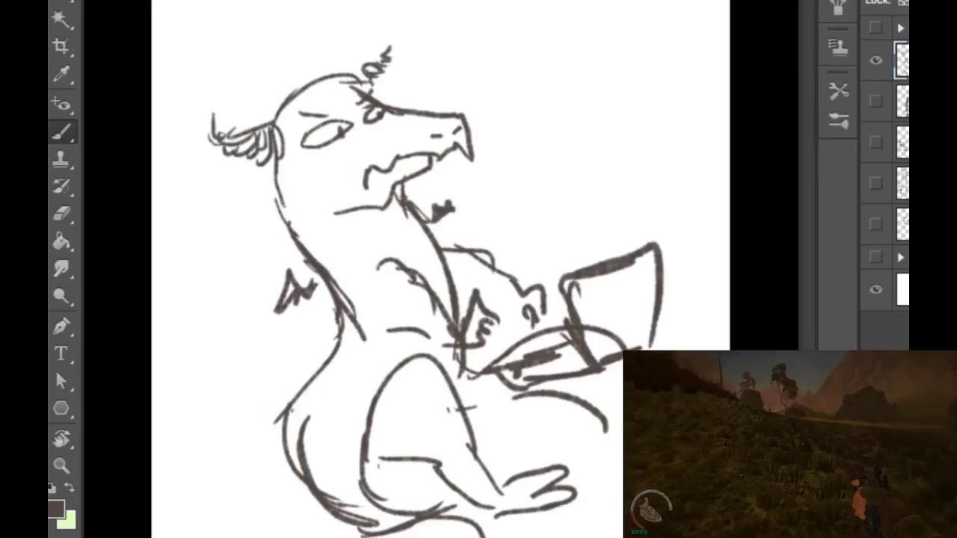
Step: Erase the body lines overlapping the laptop screen and the near hand
drag(621, 341, 587, 329)
drag(658, 320, 623, 346)
mouse_move(458, 326)
mouse_down()
mouse_move(454, 345)
mouse_move(488, 319)
mouse_move(496, 323)
mouse_move(453, 327)
mouse_move(484, 326)
mouse_move(473, 345)
mouse_up()
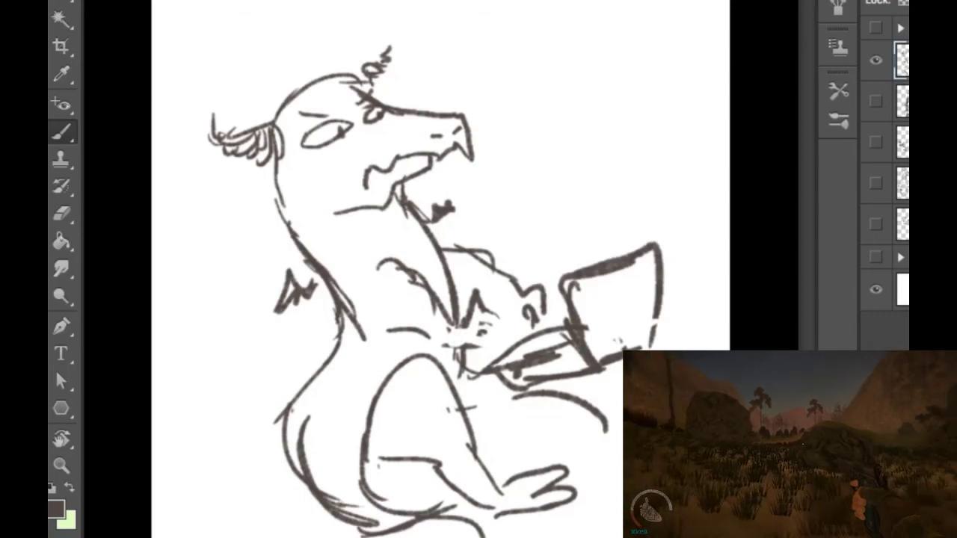
Step: Redraw the edges of both hands above the keyboard and add a forearm contour beneath the far arm
mouse_move(483, 312)
mouse_down()
mouse_move(517, 341)
mouse_move(489, 349)
mouse_up()
mouse_move(524, 308)
mouse_down()
mouse_move(546, 323)
mouse_move(508, 332)
mouse_up()
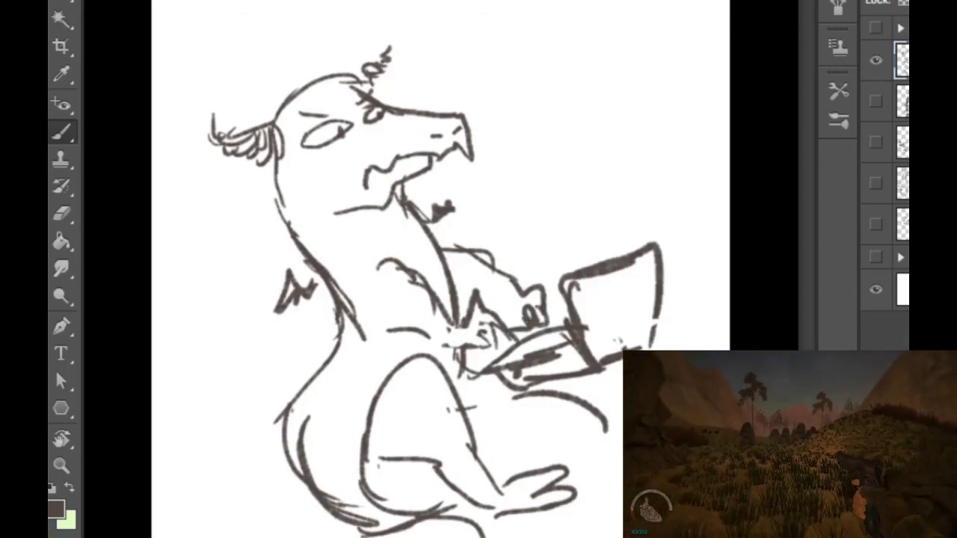
mouse_move(450, 269)
mouse_down()
mouse_move(498, 284)
mouse_move(501, 302)
mouse_up()
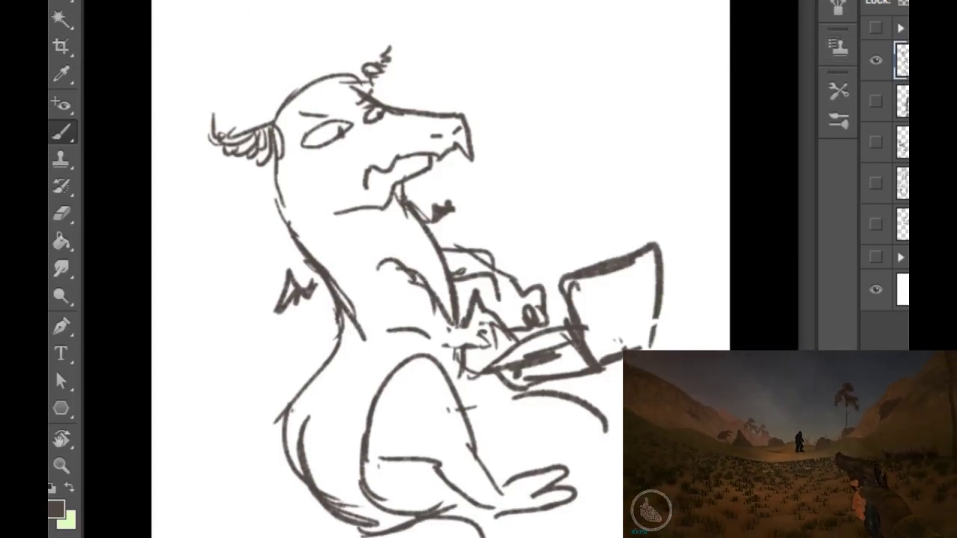
Step: Hide the dragon drawing, add a new layer, and sketch a tall oval human head with a narrowed chin
click(876, 60)
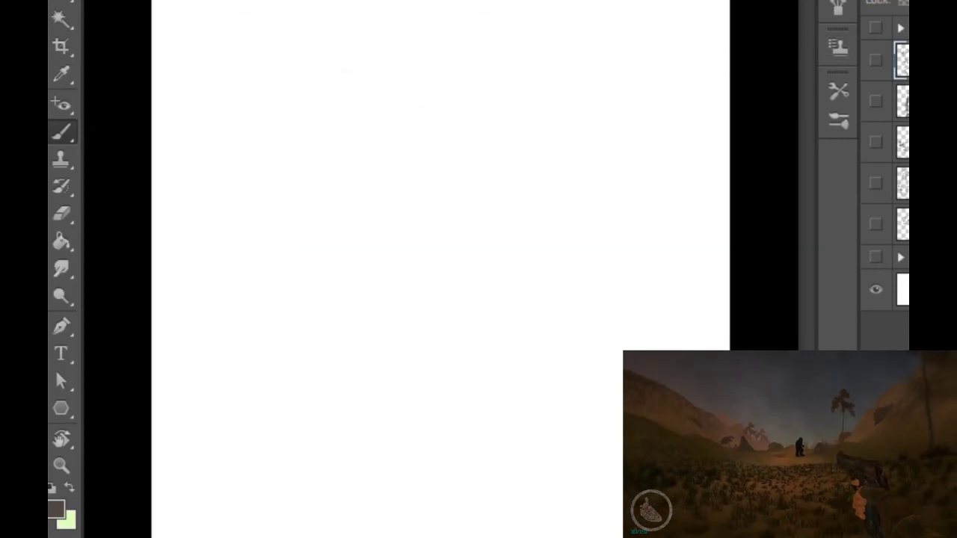
key(ctrl+shift+alt+n)
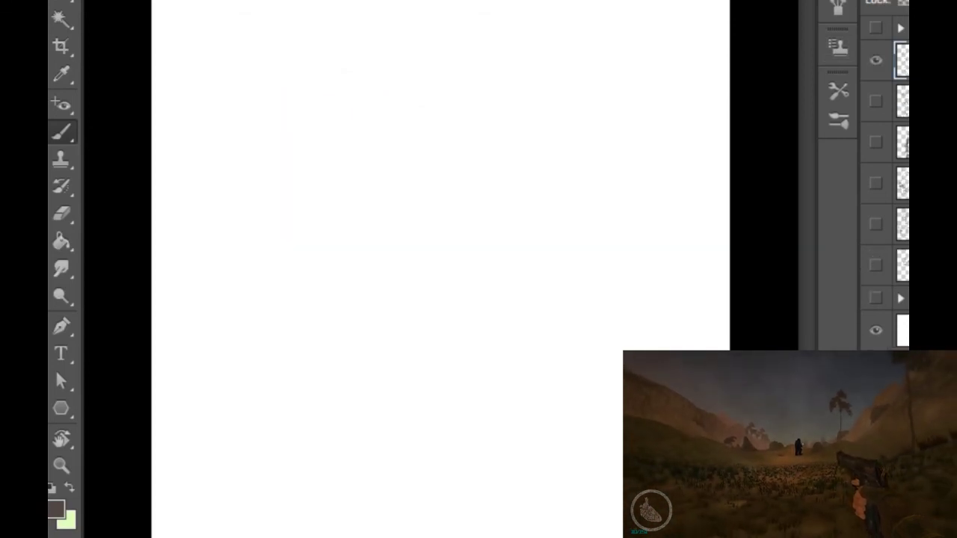
mouse_move(303, 48)
mouse_down()
mouse_move(277, 88)
mouse_move(279, 135)
mouse_up()
mouse_move(281, 133)
mouse_down()
mouse_move(386, 35)
mouse_move(396, 36)
mouse_move(447, 133)
mouse_up()
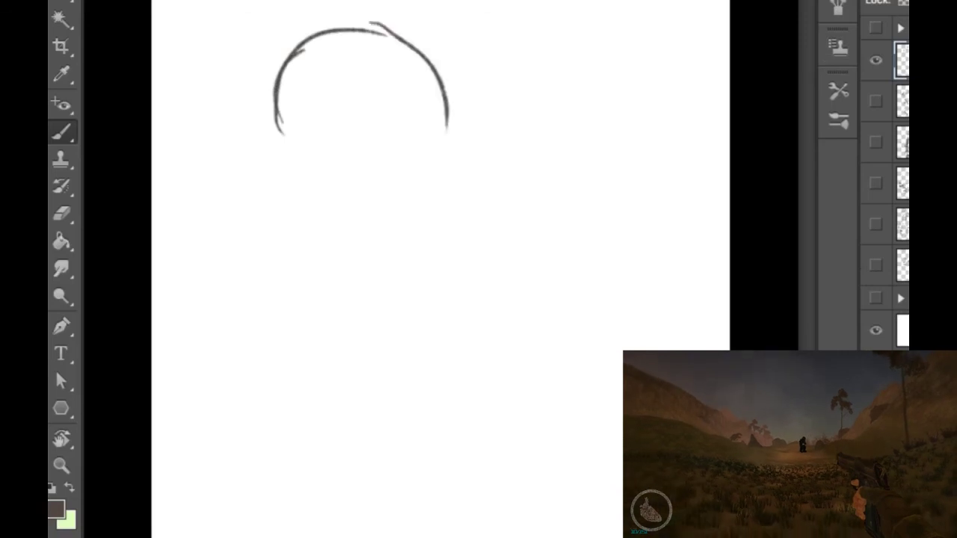
mouse_move(283, 83)
mouse_down()
mouse_move(300, 203)
mouse_move(410, 244)
mouse_up()
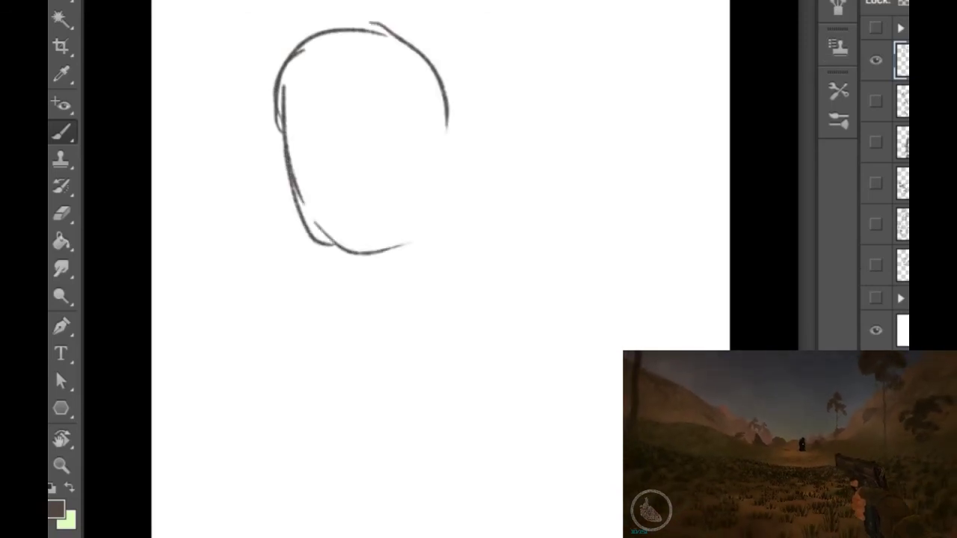
drag(299, 203, 370, 258)
mouse_move(321, 219)
mouse_down()
mouse_move(407, 246)
mouse_move(433, 213)
mouse_move(448, 131)
mouse_move(430, 217)
mouse_up()
Step: Draw a long nose with a curved tip and nostril mark, and thick dark eyebrows on either side
drag(327, 141, 329, 177)
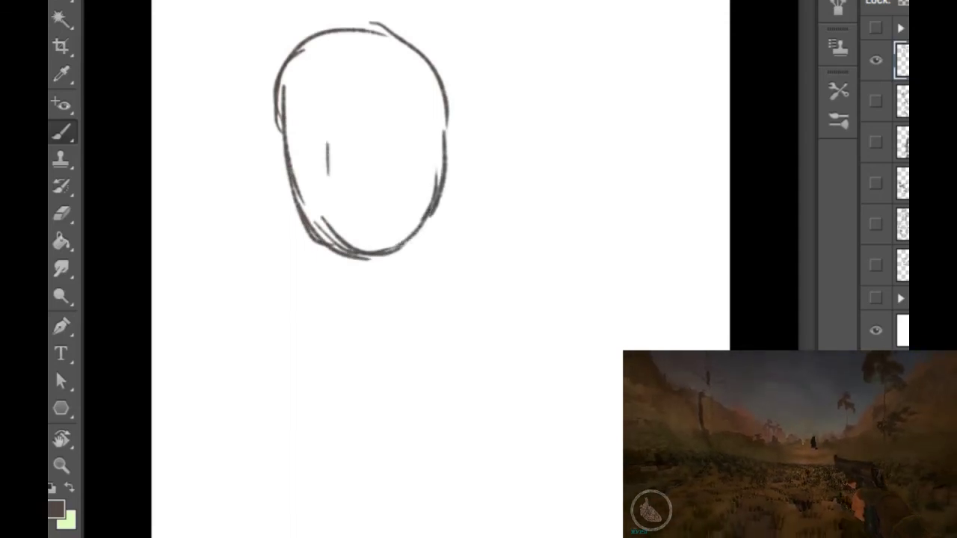
drag(332, 127, 330, 187)
drag(331, 145, 357, 189)
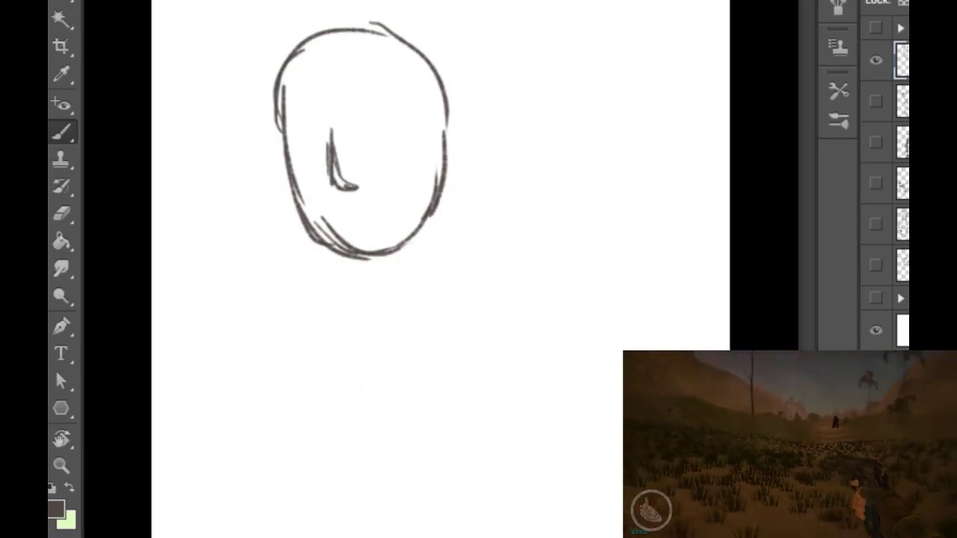
mouse_move(292, 124)
mouse_down()
mouse_move(298, 114)
mouse_move(317, 121)
mouse_move(308, 115)
mouse_move(394, 106)
mouse_up()
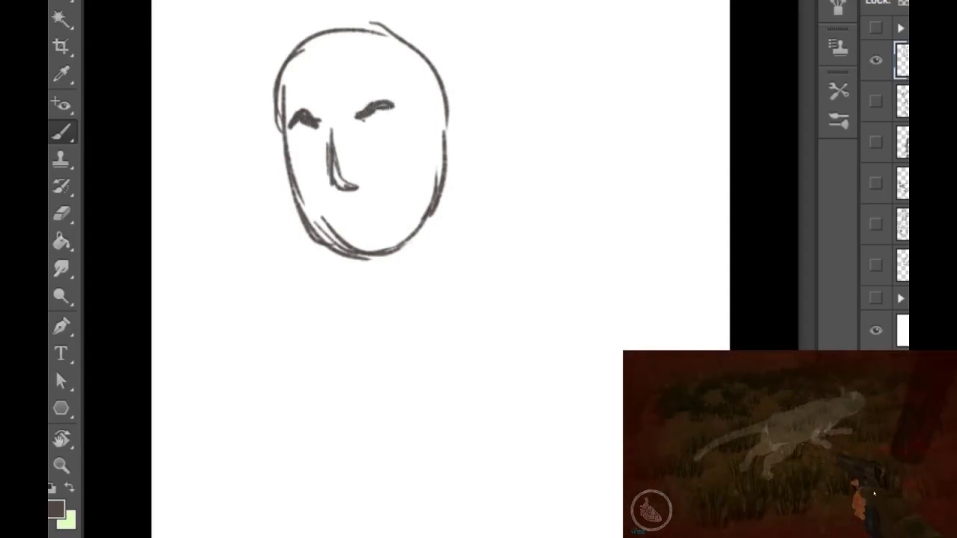
drag(370, 180, 378, 176)
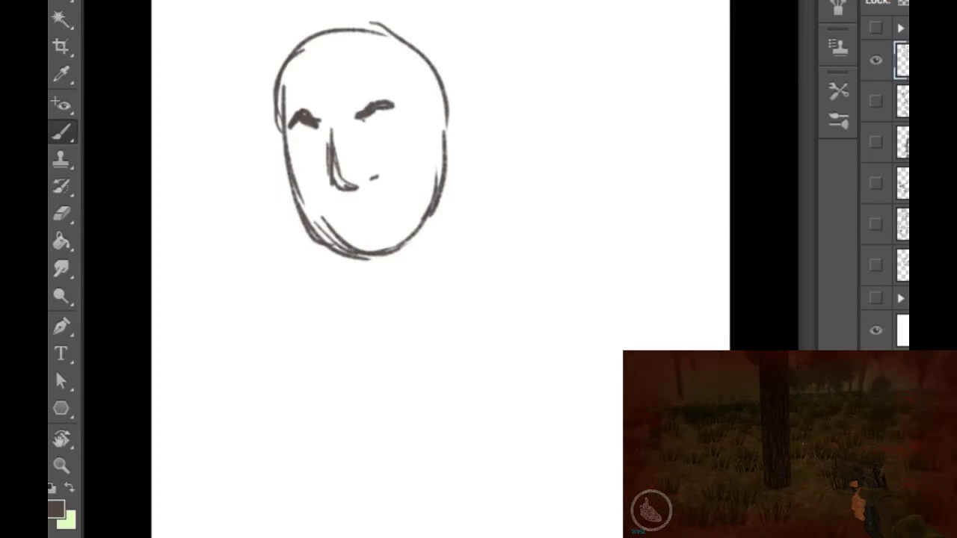
Step: Clean up and darken the nose's bridge line, then draw a slanted closed mouth beneath it
mouse_move(333, 149)
mouse_down()
mouse_move(343, 180)
mouse_move(359, 188)
mouse_move(346, 182)
mouse_up()
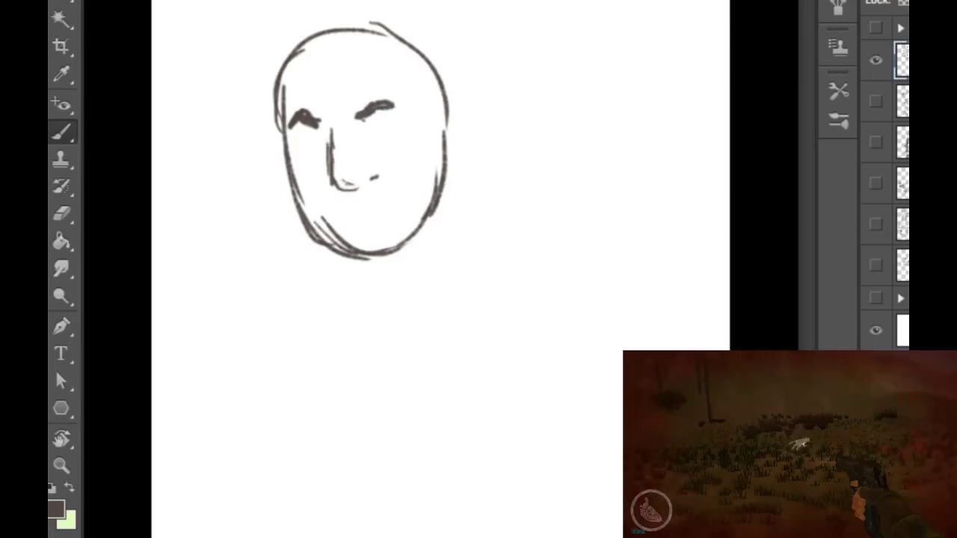
drag(325, 132, 338, 182)
drag(324, 219, 395, 204)
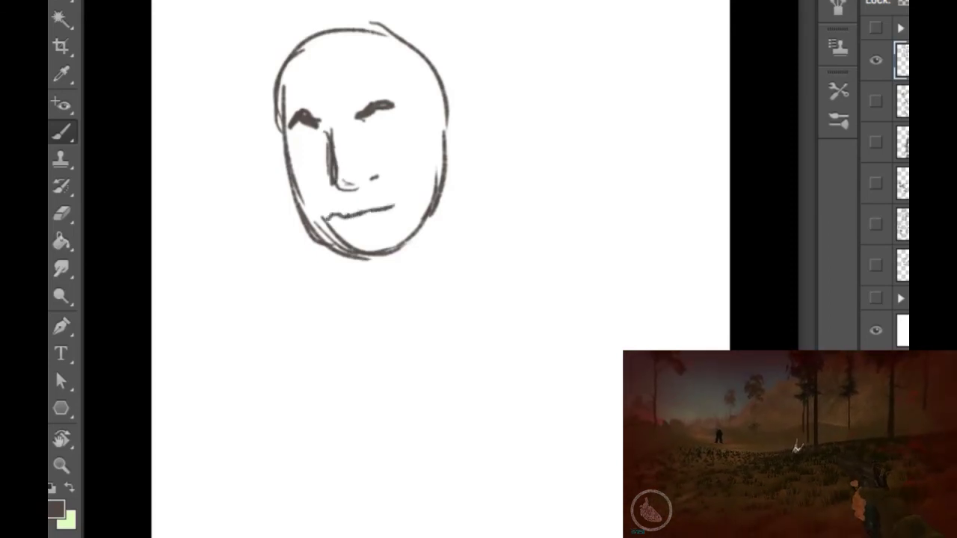
Step: Add small chin marks and narrow eyes with under-eye lines, and erase the stray strokes between mouth and jaw
mouse_move(369, 241)
mouse_down()
mouse_move(374, 257)
mouse_move(406, 238)
mouse_up()
drag(299, 137, 298, 146)
mouse_move(371, 124)
mouse_down()
mouse_move(363, 131)
mouse_move(393, 124)
mouse_move(376, 145)
mouse_move(318, 159)
mouse_up()
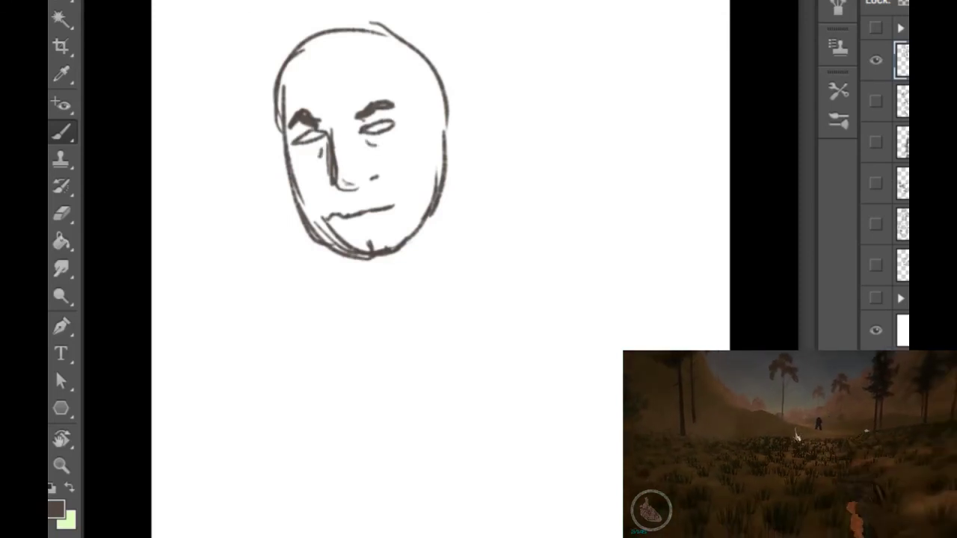
drag(325, 220, 341, 239)
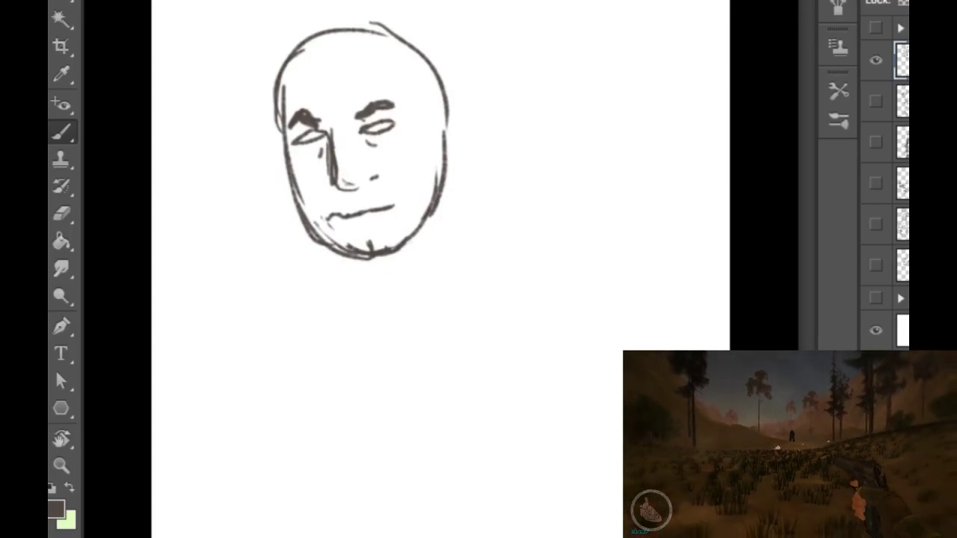
Step: Shade the nose tip and inner eye, add an ear and brow crease, and sketch hairline strokes at the top of the head
drag(359, 139, 352, 190)
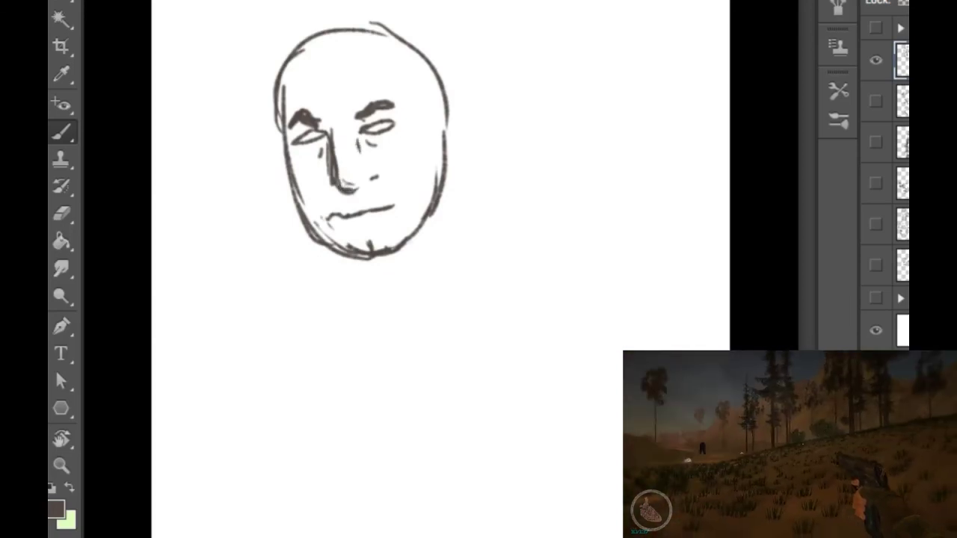
mouse_move(450, 113)
mouse_down()
mouse_move(456, 165)
mouse_move(462, 152)
mouse_up()
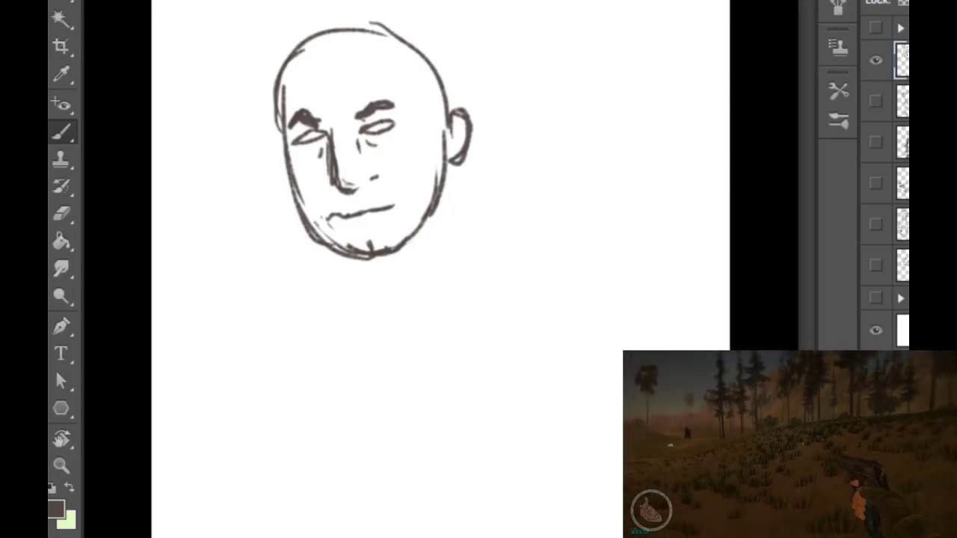
drag(347, 109, 357, 116)
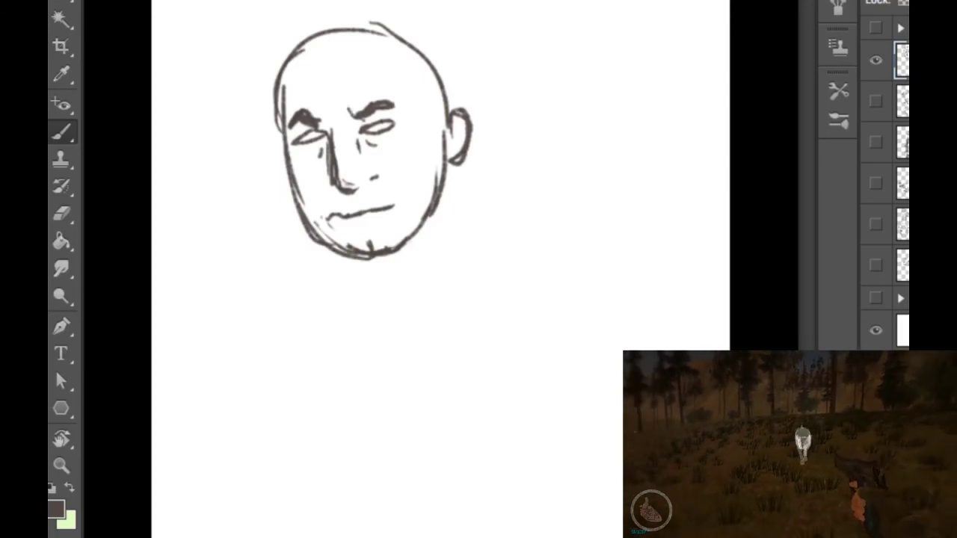
mouse_move(337, 29)
mouse_down()
mouse_move(302, 54)
mouse_move(323, 60)
mouse_up()
drag(349, 29, 376, 22)
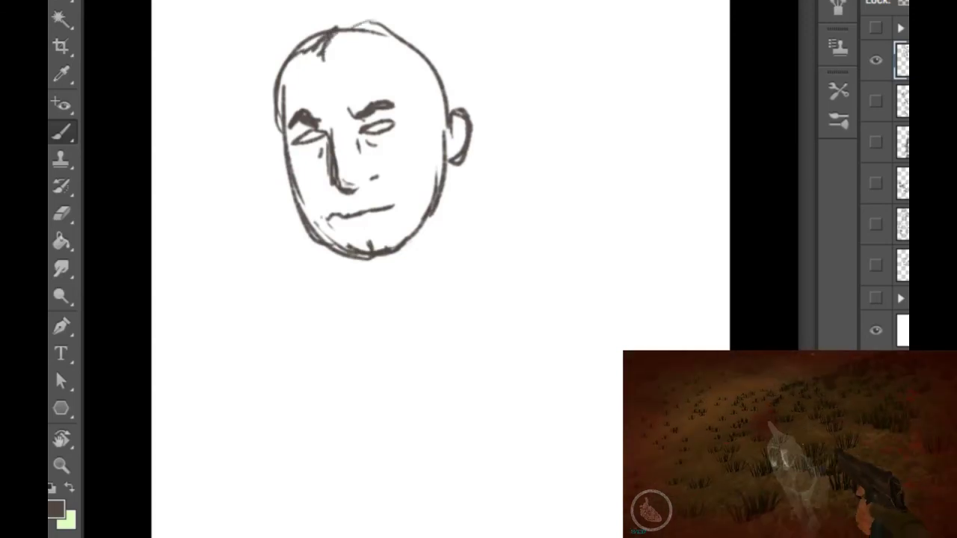
Step: Add a cheek crease, a darker nostril, pupils in both eyes, and a short line under the mouth
drag(400, 190, 409, 197)
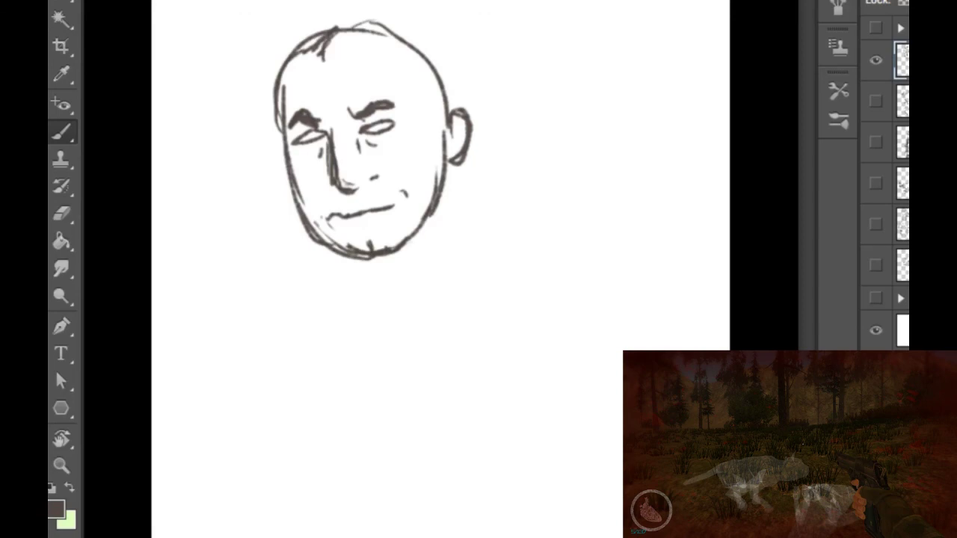
drag(369, 171, 365, 181)
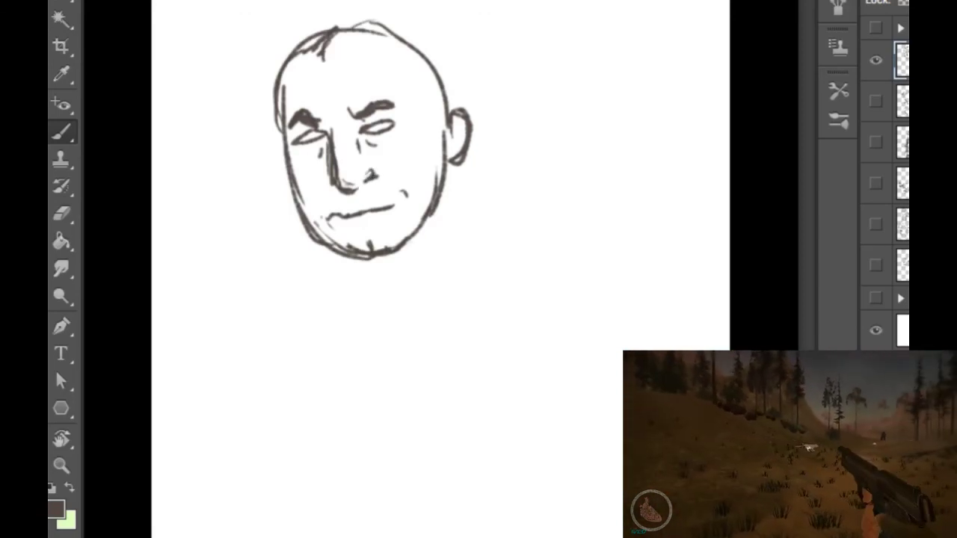
drag(316, 133, 318, 139)
drag(371, 126, 376, 130)
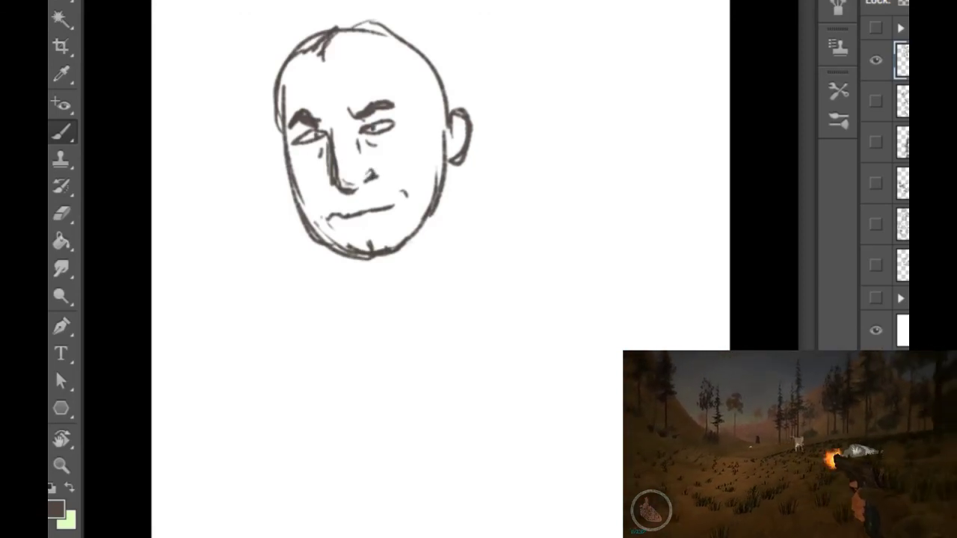
drag(372, 220, 360, 226)
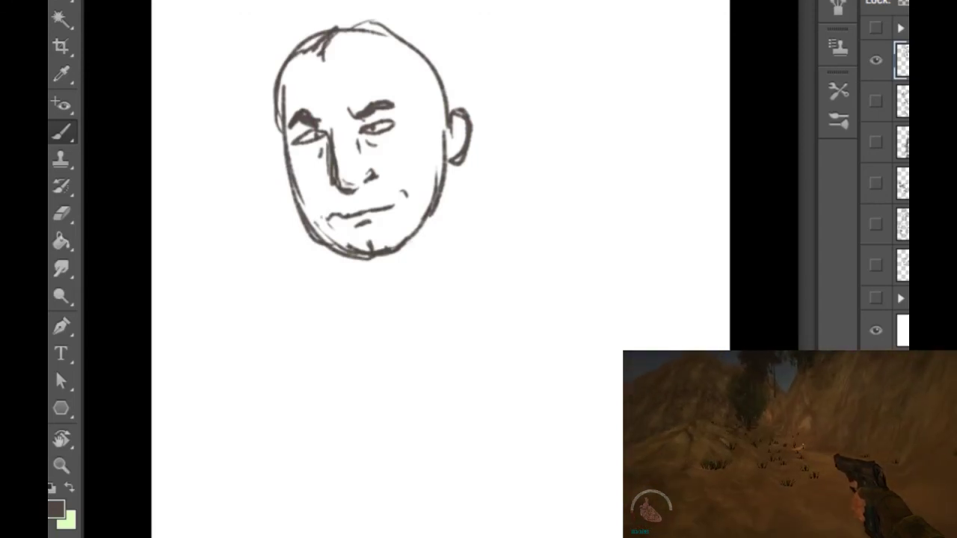
Step: Sketch a reptilian snout beneath the human chin with two nostrils, a slanted mouth line, pointed teeth, and a lower lip
drag(332, 273, 331, 288)
drag(335, 254, 323, 302)
mouse_move(324, 288)
mouse_down()
mouse_move(342, 308)
mouse_move(350, 308)
mouse_move(336, 299)
mouse_move(349, 309)
mouse_move(338, 304)
mouse_move(398, 298)
mouse_up()
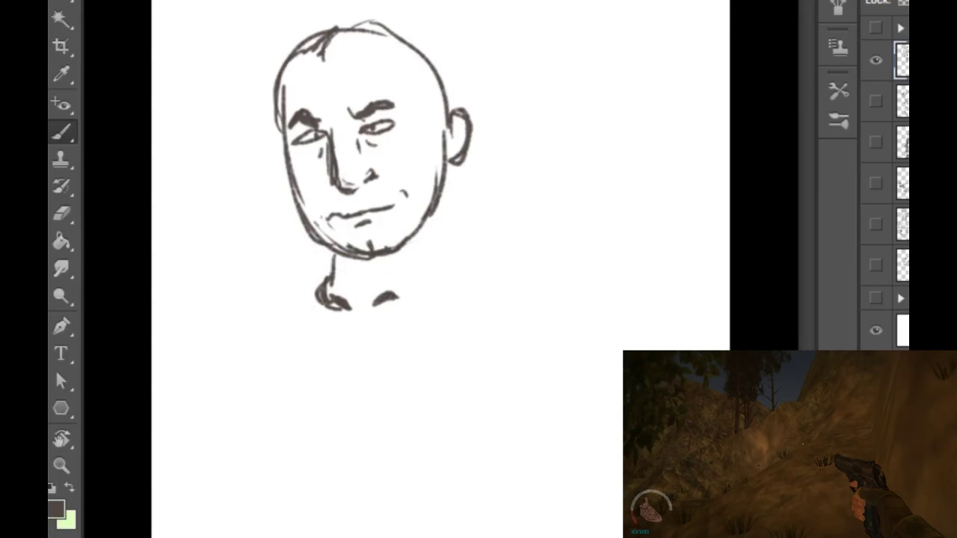
mouse_move(326, 308)
mouse_down()
mouse_move(352, 324)
mouse_move(374, 318)
mouse_up()
drag(404, 314, 471, 196)
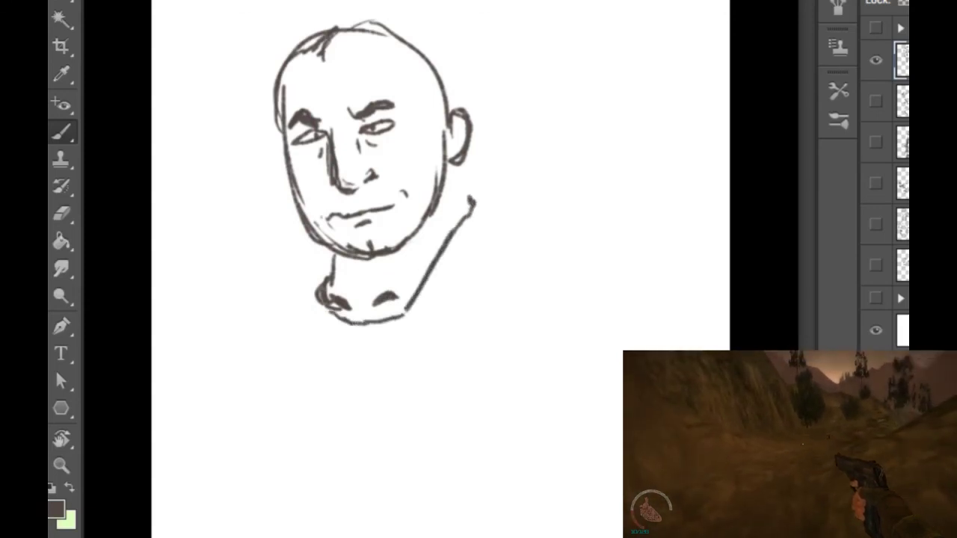
drag(430, 267, 460, 227)
mouse_move(364, 326)
mouse_down()
mouse_move(378, 343)
mouse_move(407, 328)
mouse_up()
drag(396, 334, 424, 310)
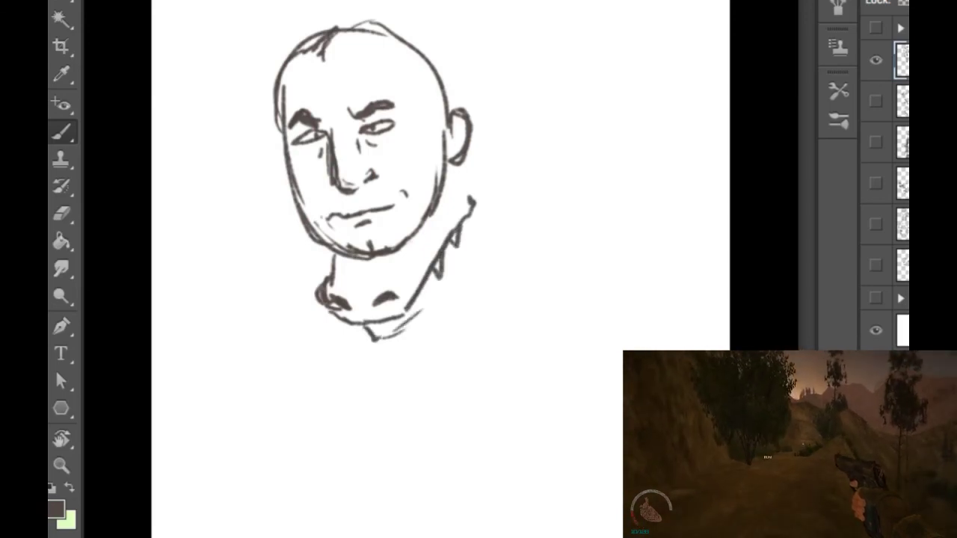
Step: Draw the creature's skull and curved jaw behind the human face, with small jaw spikes and a dark oval spot by the ear
mouse_move(446, 92)
mouse_down()
mouse_move(491, 81)
mouse_move(519, 146)
mouse_up()
drag(491, 97, 522, 151)
mouse_move(446, 179)
mouse_down()
mouse_move(507, 201)
mouse_move(492, 261)
mouse_up()
mouse_move(491, 261)
mouse_down()
mouse_move(495, 237)
mouse_move(492, 263)
mouse_up()
drag(410, 331, 508, 199)
drag(433, 317, 485, 249)
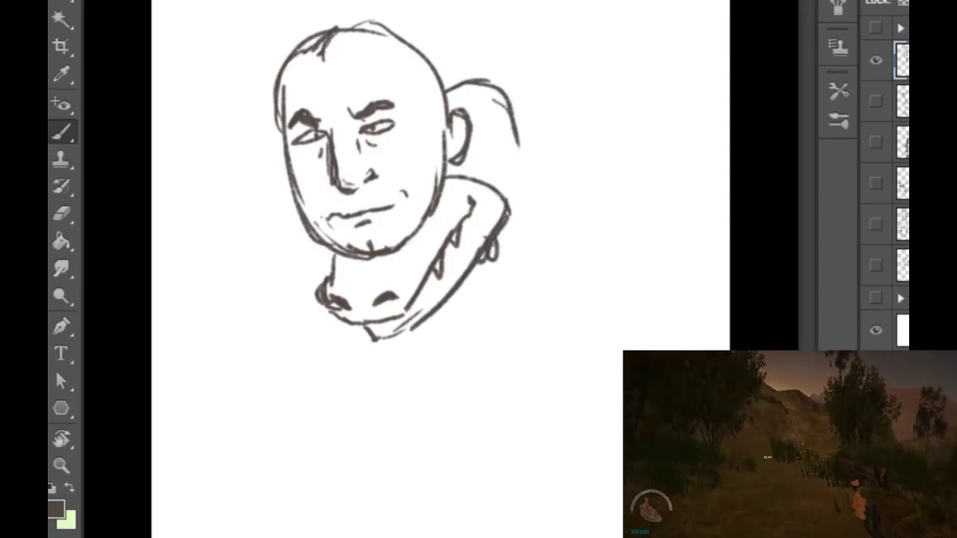
drag(448, 181, 498, 219)
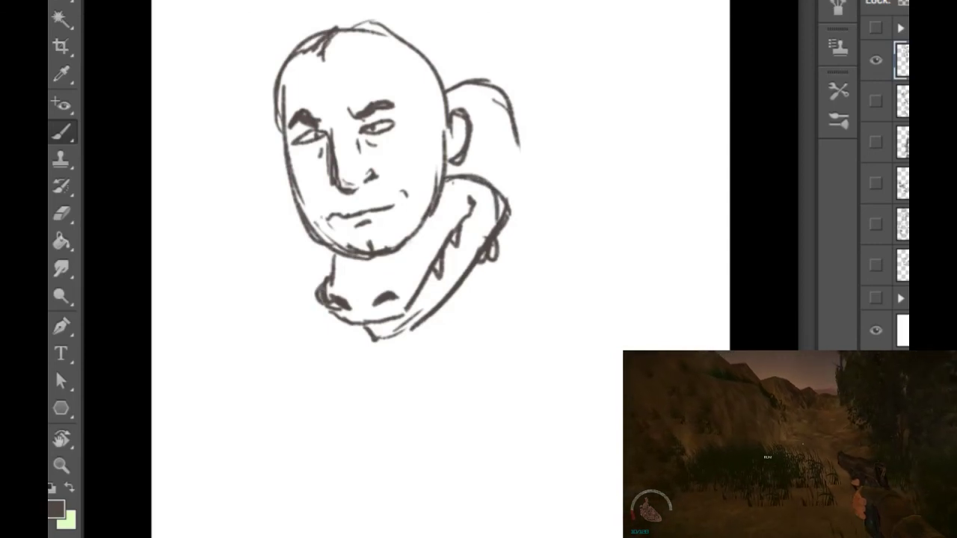
mouse_move(474, 150)
mouse_down()
mouse_move(485, 166)
mouse_move(488, 146)
mouse_up()
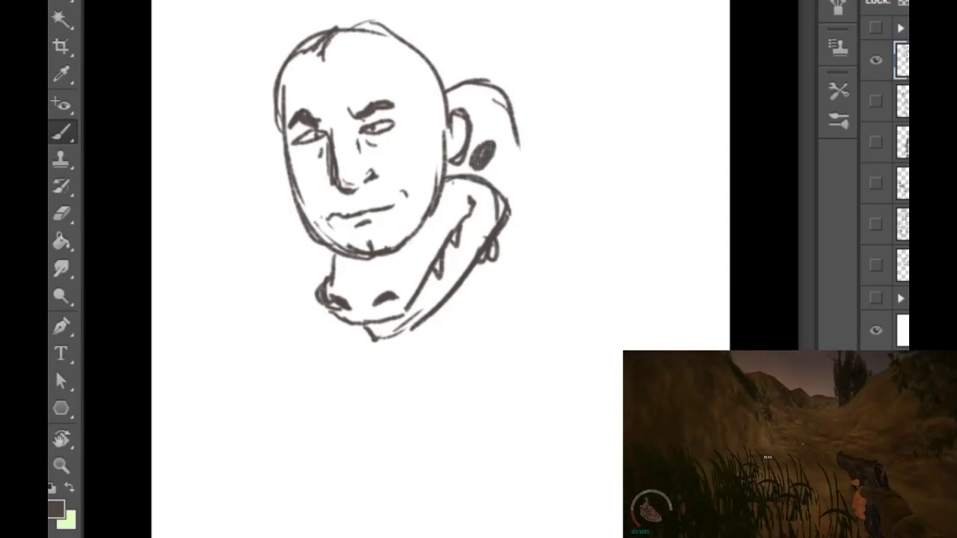
Step: Reinforce the back of the creature's skull and draw both sides of its thick neck curving downward
mouse_move(446, 85)
mouse_down()
mouse_move(478, 78)
mouse_move(463, 79)
mouse_up()
drag(476, 85, 501, 103)
mouse_move(492, 91)
mouse_down()
mouse_move(518, 127)
mouse_move(538, 198)
mouse_up()
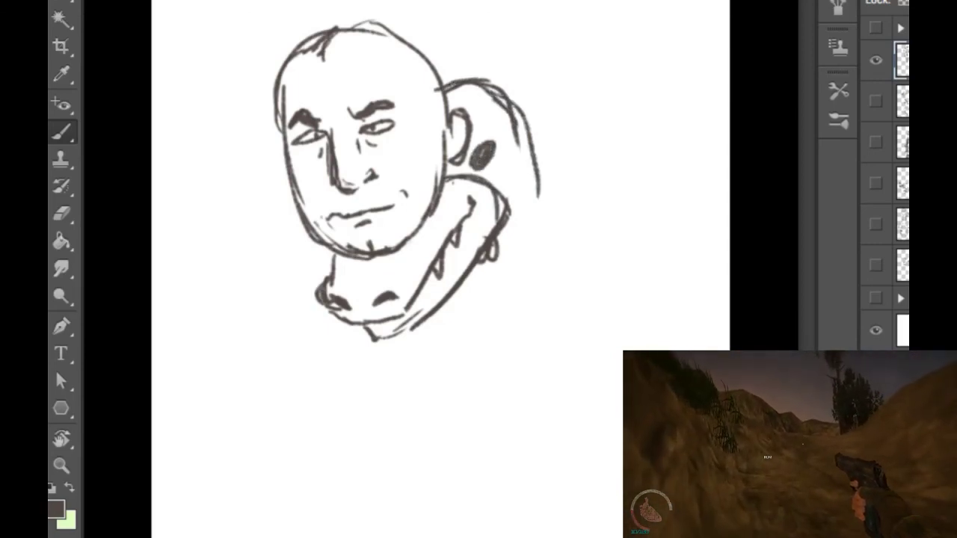
drag(459, 294, 519, 335)
drag(531, 154, 610, 302)
drag(579, 241, 611, 346)
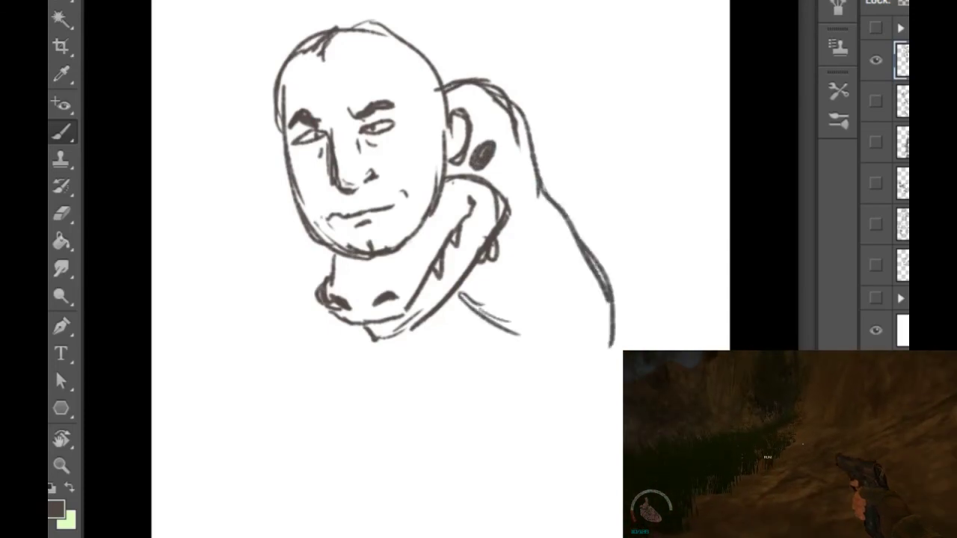
mouse_move(472, 303)
mouse_down()
mouse_move(491, 318)
mouse_move(505, 309)
mouse_move(524, 358)
mouse_up()
drag(509, 336, 516, 372)
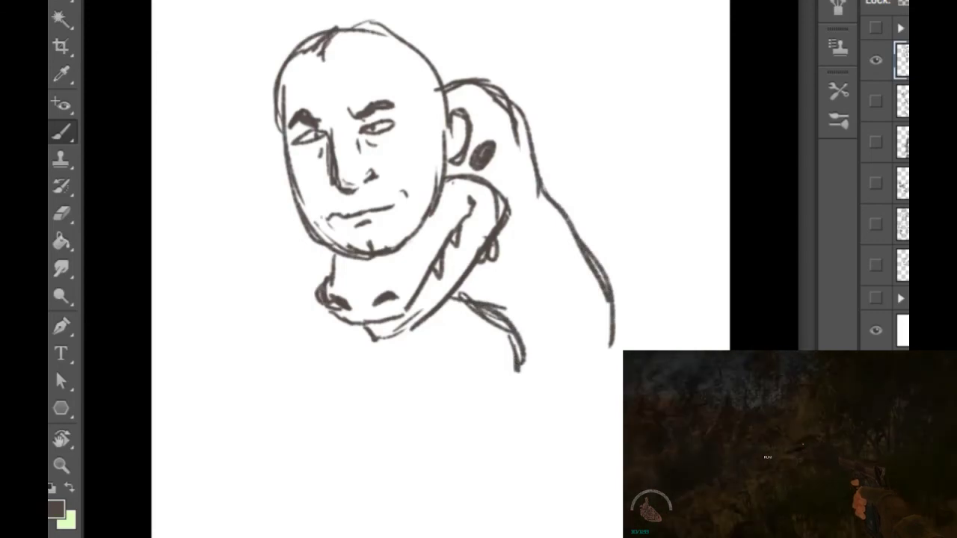
Step: Draw two long bent horns rising from the top and back of the creature's head
mouse_move(474, 75)
mouse_down()
mouse_move(528, 105)
mouse_move(546, 159)
mouse_up()
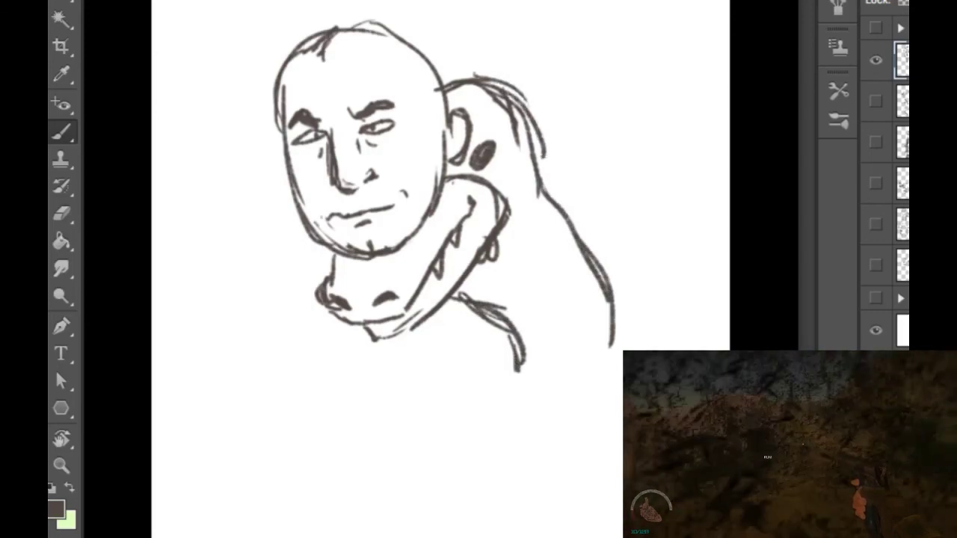
drag(469, 89, 532, 53)
drag(492, 77, 570, 35)
drag(519, 70, 578, 29)
drag(526, 140, 556, 102)
mouse_move(484, 96)
mouse_down()
mouse_move(610, 19)
mouse_move(585, 87)
mouse_move(548, 118)
mouse_up()
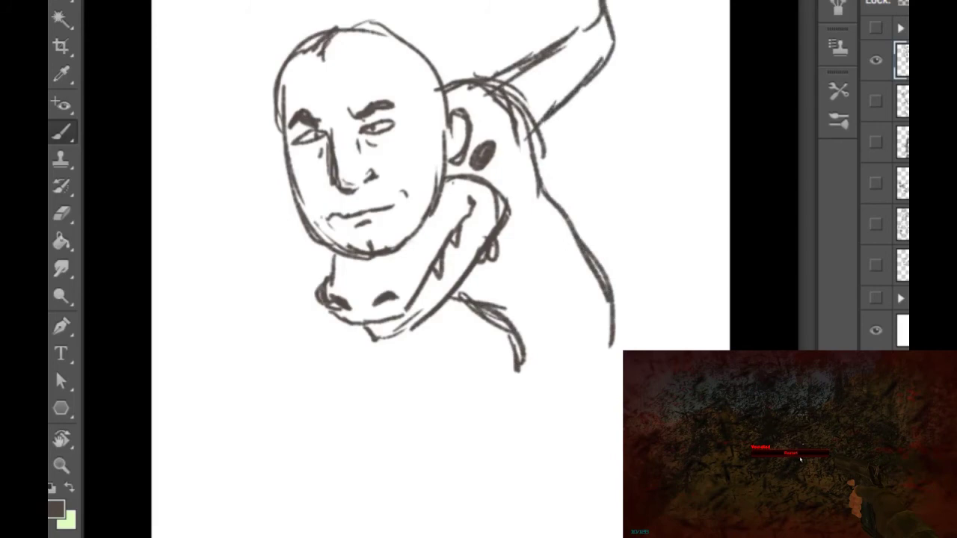
drag(440, 61, 457, 34)
mouse_move(438, 73)
mouse_down()
mouse_move(488, 2)
mouse_move(499, 31)
mouse_move(476, 76)
mouse_up()
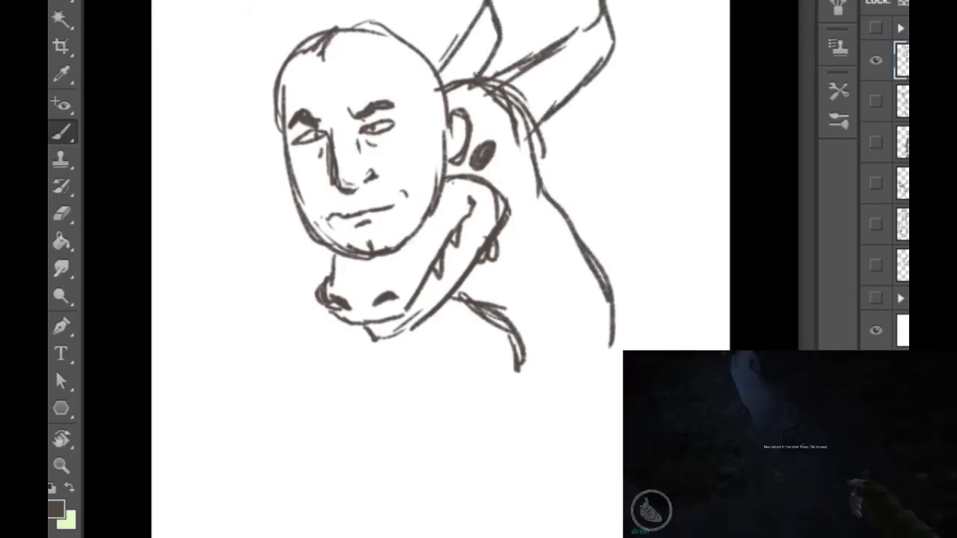
Step: Erase the overlapping skull lines near the horns, hatch between the horn bases, and add ridge marks along both horns
mouse_move(493, 42)
mouse_down()
mouse_move(470, 77)
mouse_move(524, 129)
mouse_up()
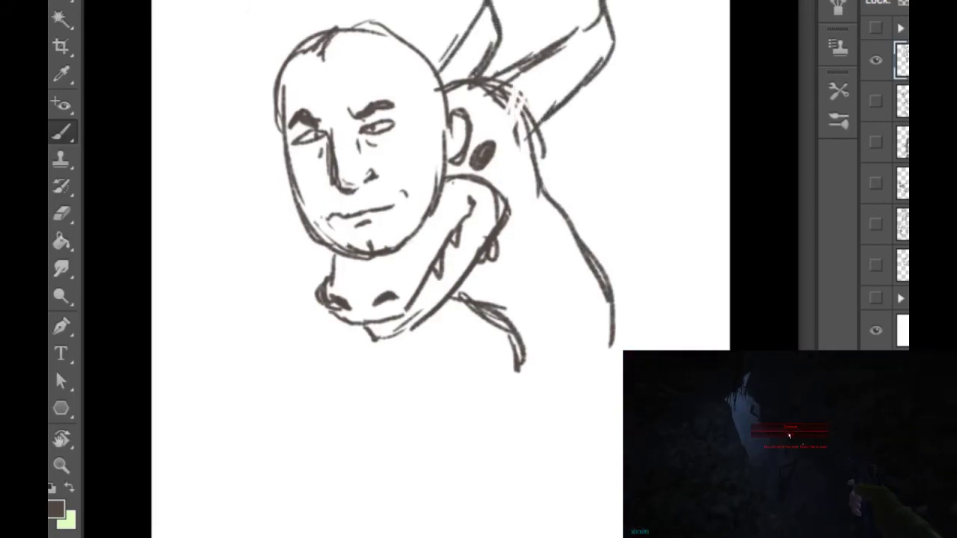
mouse_move(506, 94)
mouse_down()
mouse_move(517, 140)
mouse_move(536, 141)
mouse_move(518, 147)
mouse_move(499, 97)
mouse_move(495, 106)
mouse_up()
mouse_move(516, 75)
mouse_down()
mouse_move(503, 91)
mouse_move(540, 100)
mouse_move(543, 121)
mouse_move(545, 60)
mouse_move(594, 6)
mouse_move(594, 17)
mouse_up()
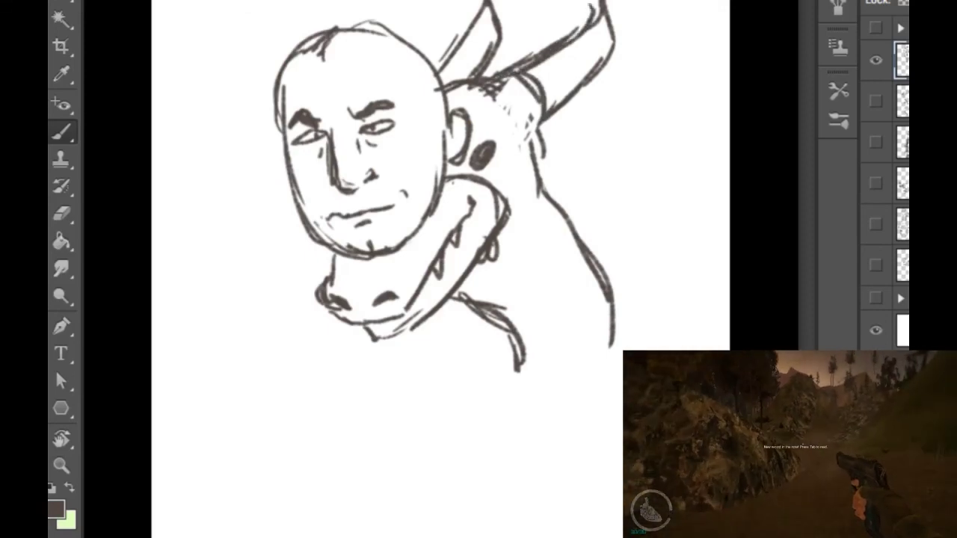
mouse_move(551, 57)
mouse_down()
mouse_move(561, 67)
mouse_move(585, 61)
mouse_move(591, 95)
mouse_up()
drag(605, 49, 608, 58)
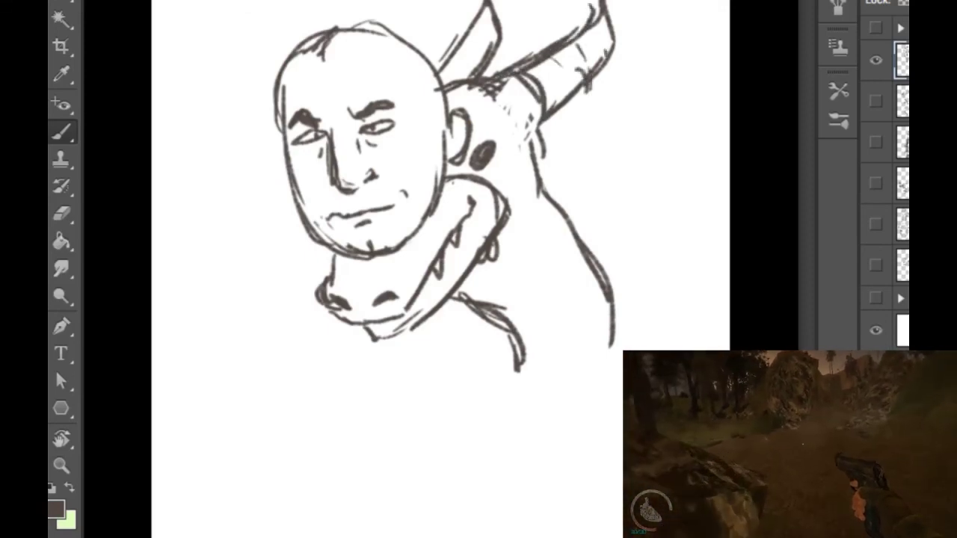
drag(470, 44, 482, 55)
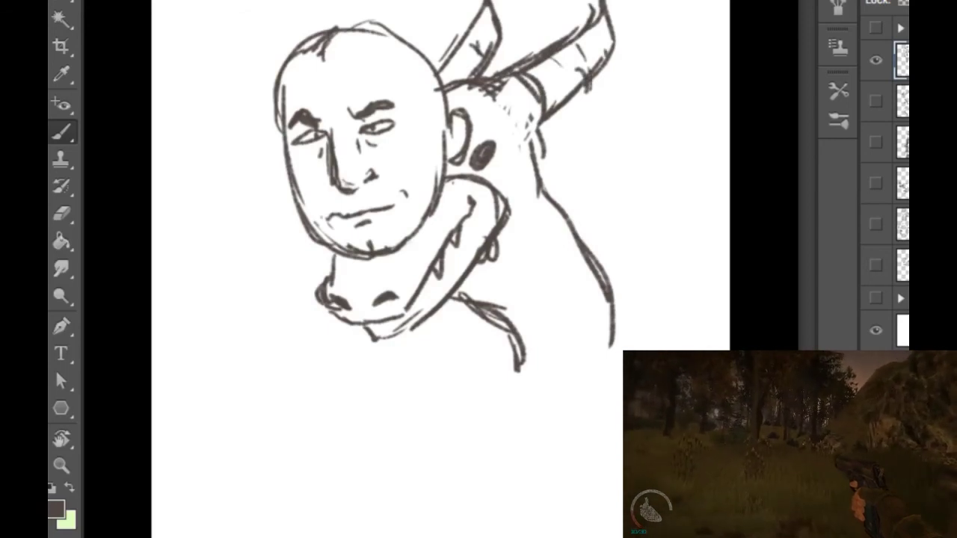
Step: Extend the neck down into a pointed shirt collar and draw the shoulder line extending from its far side
drag(514, 351, 504, 409)
drag(509, 372, 499, 406)
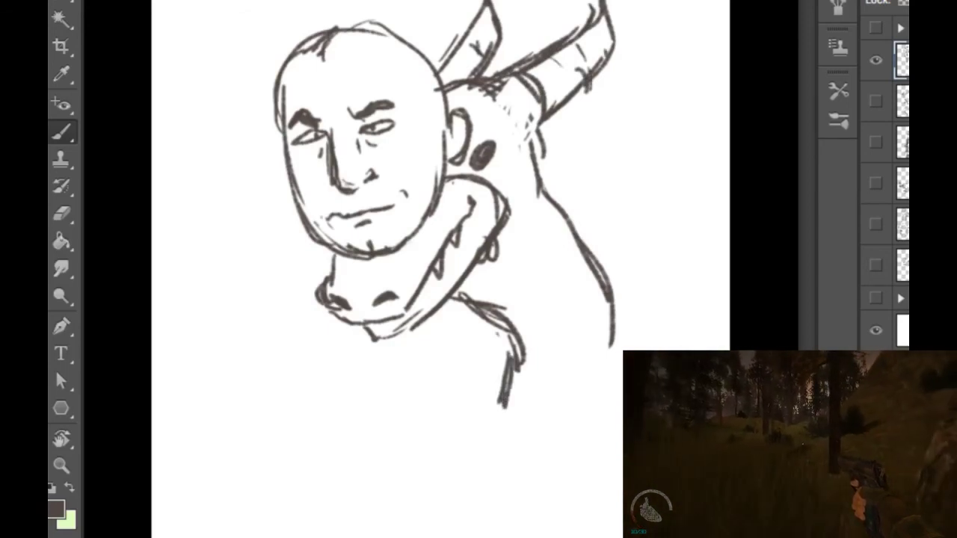
mouse_move(607, 370)
mouse_down()
mouse_move(562, 434)
mouse_move(606, 490)
mouse_up()
drag(612, 317, 629, 346)
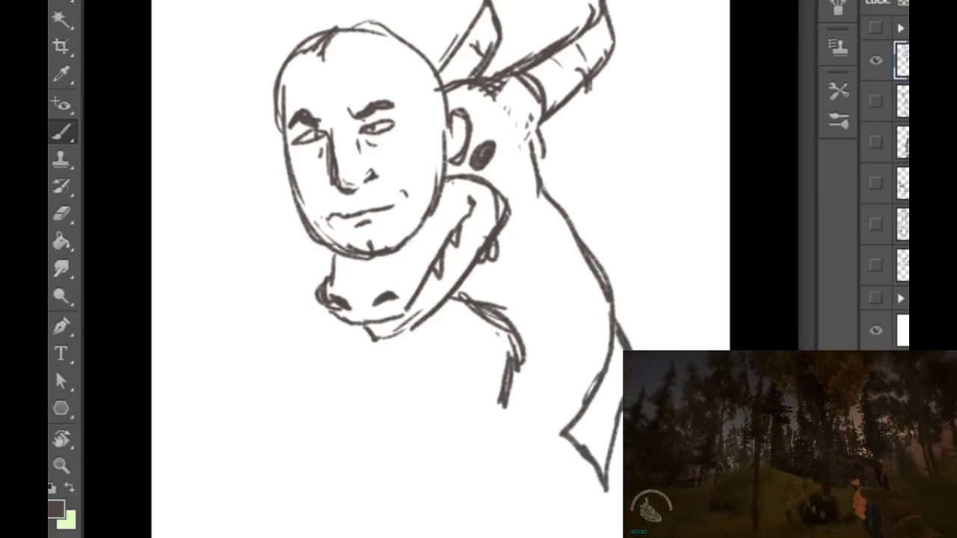
mouse_move(494, 389)
mouse_down()
mouse_move(537, 420)
mouse_move(567, 443)
mouse_up()
mouse_move(498, 411)
mouse_down()
mouse_move(536, 479)
mouse_move(537, 468)
mouse_up()
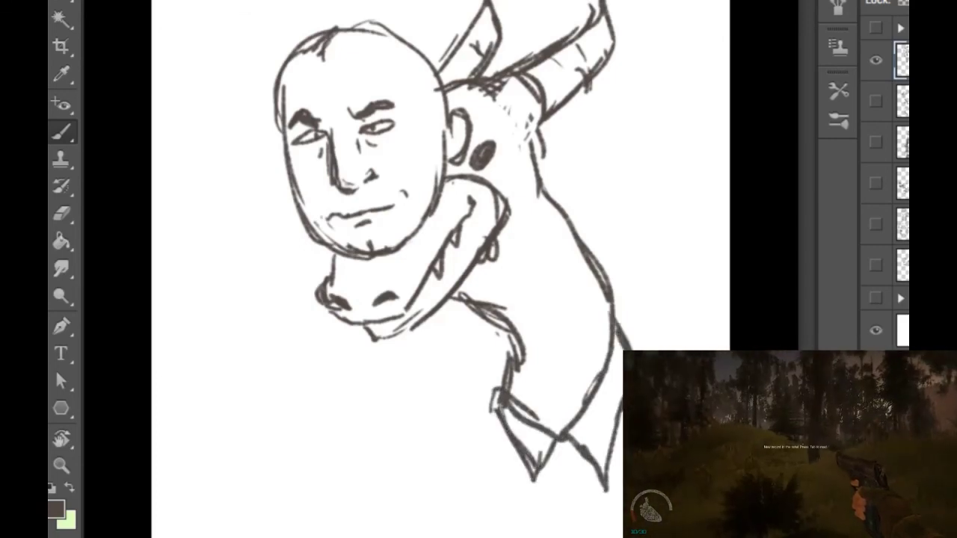
drag(614, 315, 643, 347)
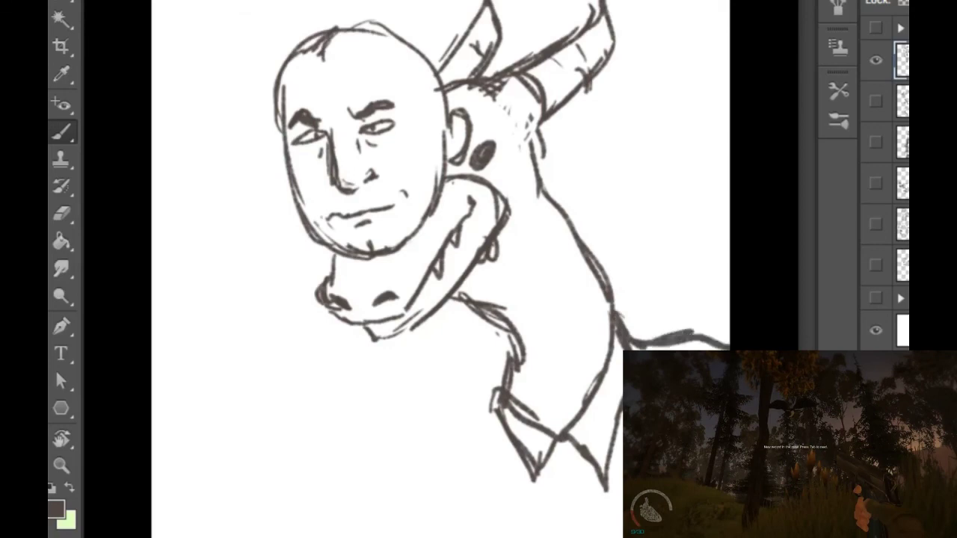
Step: Outline the suit jacket's near shoulder and sleeve, draw a dark knotted tie, and add the lapel edges on both sides
mouse_move(500, 372)
mouse_down()
mouse_move(477, 392)
mouse_move(413, 398)
mouse_move(406, 416)
mouse_move(430, 537)
mouse_up()
mouse_move(559, 472)
mouse_down()
mouse_move(583, 468)
mouse_move(575, 446)
mouse_move(559, 474)
mouse_move(568, 458)
mouse_move(559, 536)
mouse_move(556, 516)
mouse_up()
mouse_move(584, 484)
mouse_down()
mouse_move(597, 536)
mouse_move(558, 537)
mouse_move(584, 536)
mouse_up()
drag(588, 509, 593, 537)
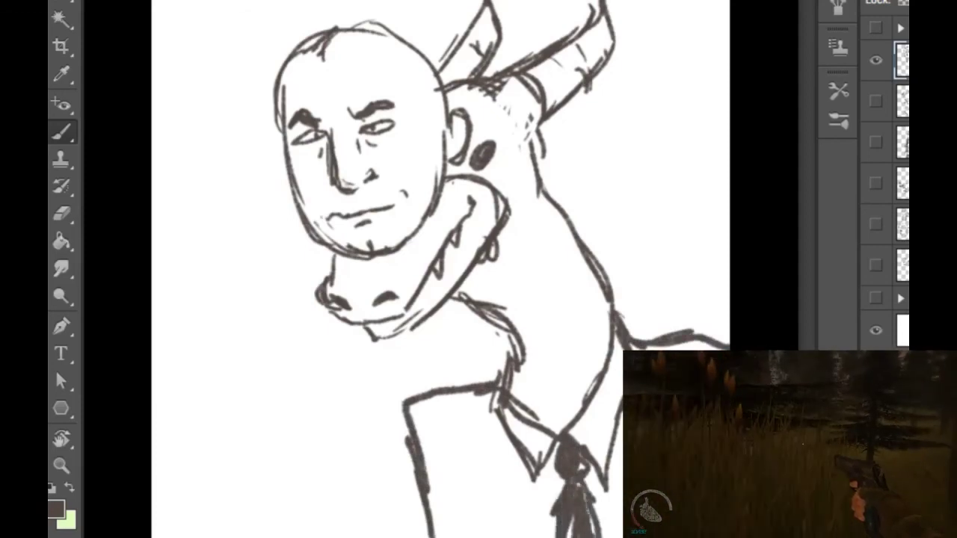
drag(506, 416, 553, 537)
drag(502, 438, 553, 537)
drag(601, 504, 616, 537)
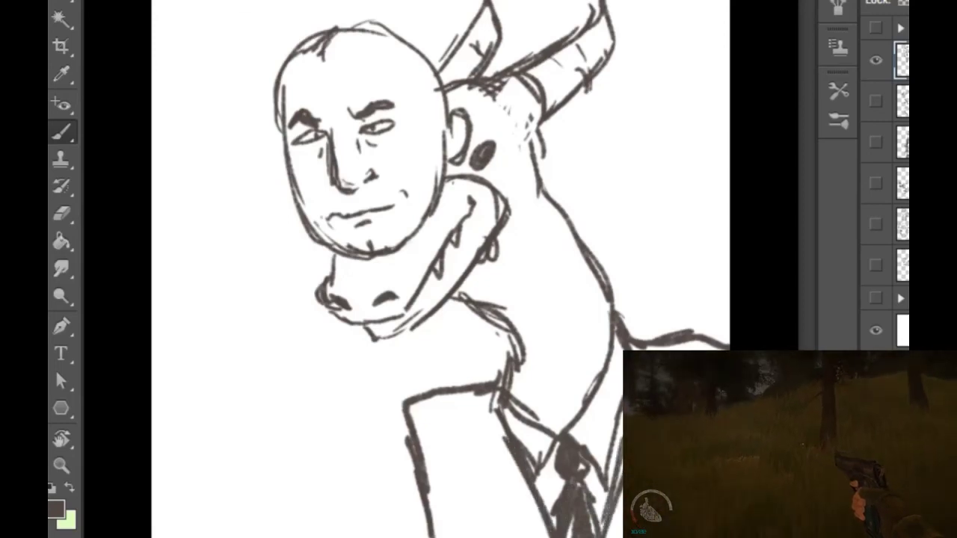
Step: Fill the jacket's near side with dark scribbled strokes, and draw a tall rounded spike rising behind the far shoulder
drag(495, 400, 429, 416)
drag(467, 390, 414, 437)
drag(496, 405, 429, 471)
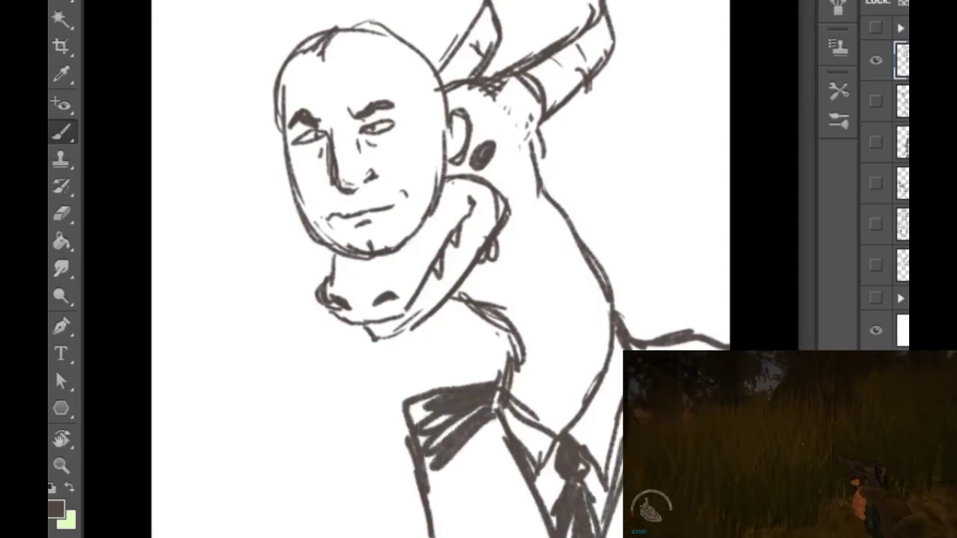
drag(495, 424, 441, 486)
drag(500, 444, 439, 510)
mouse_move(502, 471)
mouse_down()
mouse_move(449, 534)
mouse_move(476, 536)
mouse_up()
mouse_move(522, 495)
mouse_down()
mouse_move(506, 537)
mouse_move(533, 536)
mouse_up()
drag(510, 450, 541, 537)
drag(477, 450, 501, 484)
drag(458, 477, 465, 535)
drag(432, 463, 448, 537)
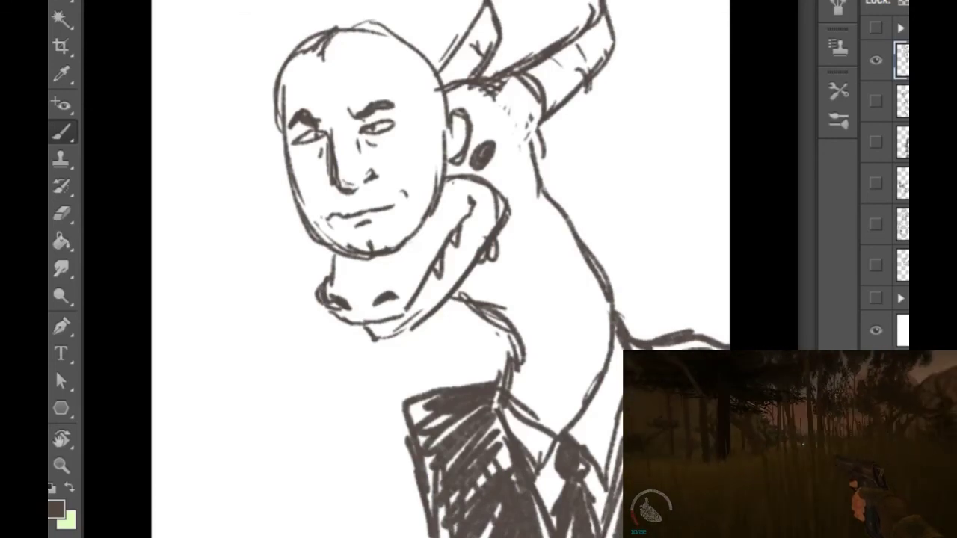
mouse_move(666, 323)
mouse_down()
mouse_move(656, 253)
mouse_move(723, 308)
mouse_up()
drag(695, 214, 725, 284)
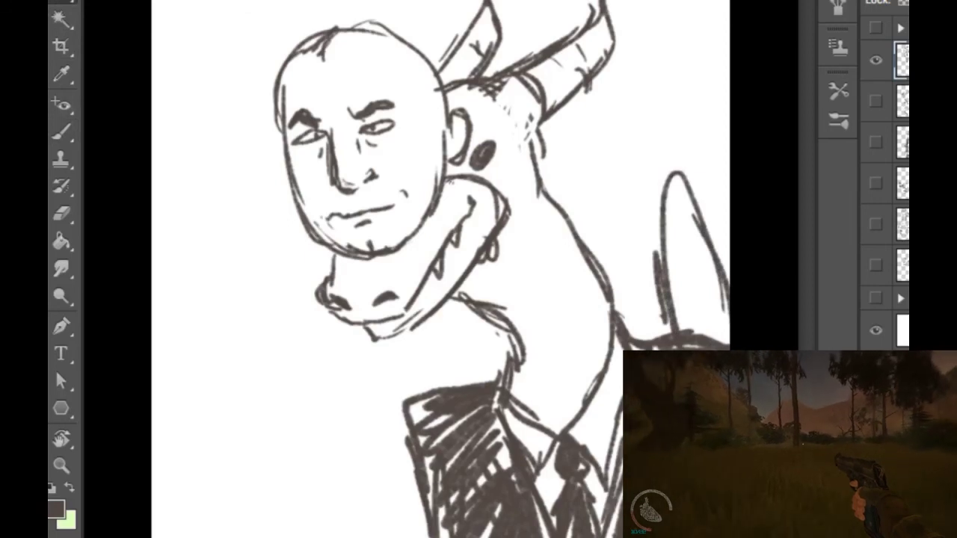
Step: Select the human face with its ear, rotate it clockwise, and shift it slightly down toward the creature's snout
mouse_move(447, 184)
mouse_down()
mouse_move(408, 245)
mouse_move(346, 266)
mouse_move(239, 127)
mouse_move(340, 1)
mouse_move(410, 26)
mouse_move(443, 67)
mouse_move(471, 121)
mouse_move(466, 166)
mouse_up()
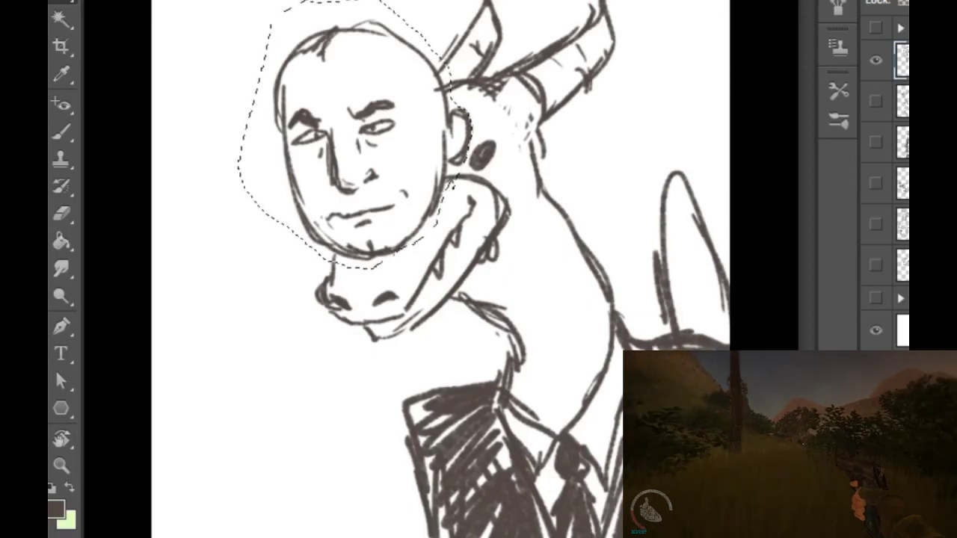
key(ctrl+t)
drag(486, 11, 523, 63)
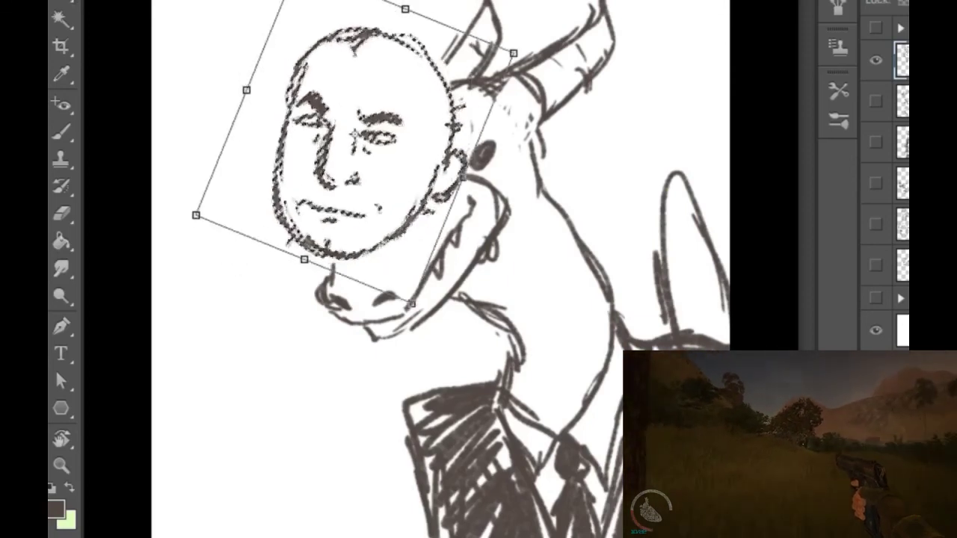
drag(374, 150, 386, 168)
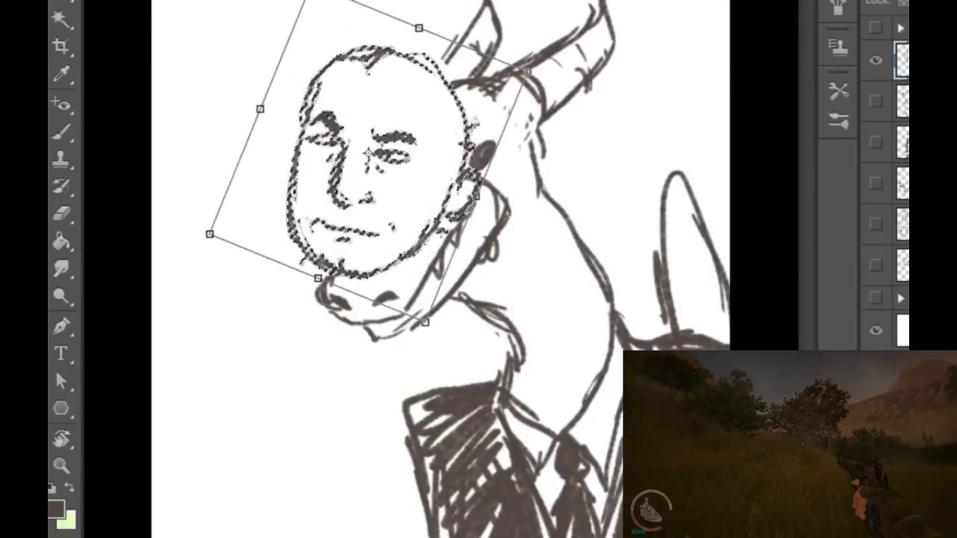
key(Return)
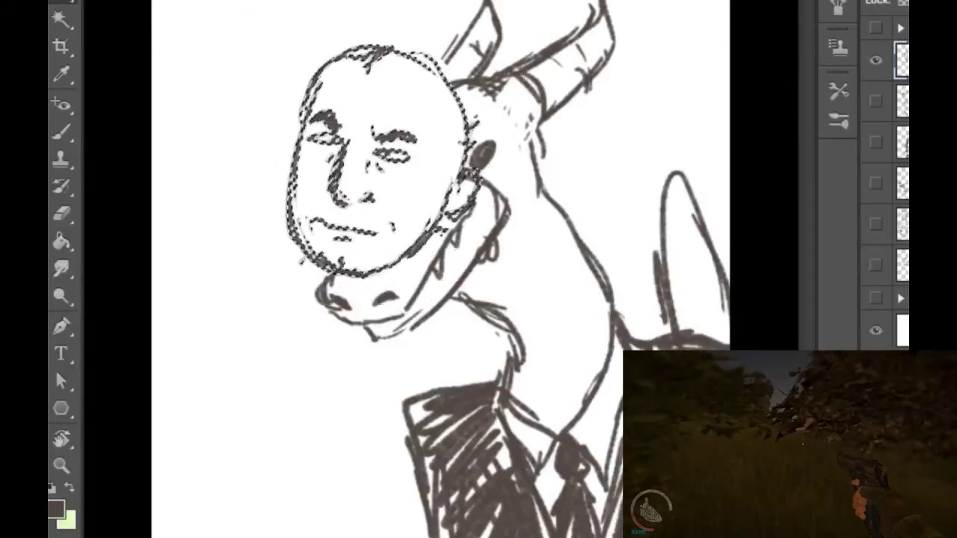
key(ctrl+d)
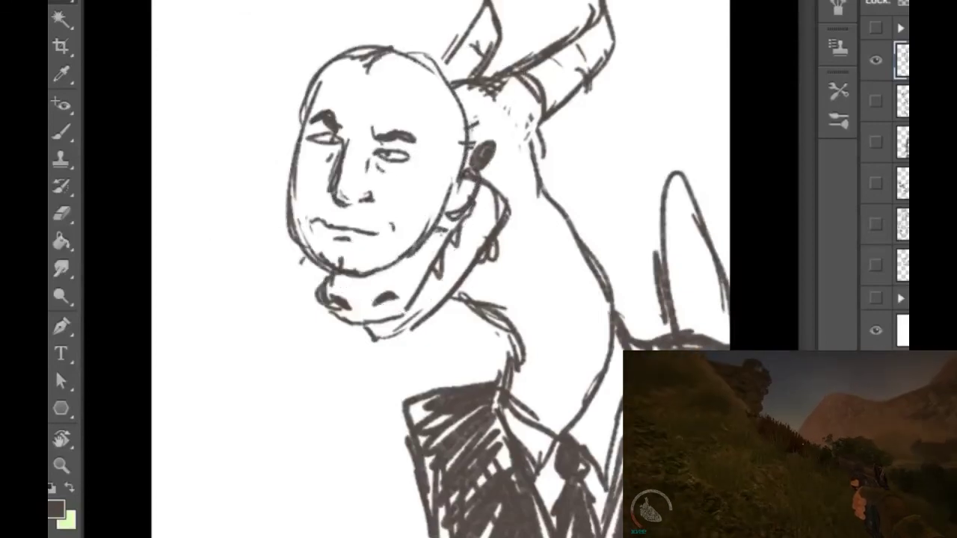
Step: Add small curved scale marks on the creature's neck and rework its solid dark eye into an outlined, partly shaded one
key(b)
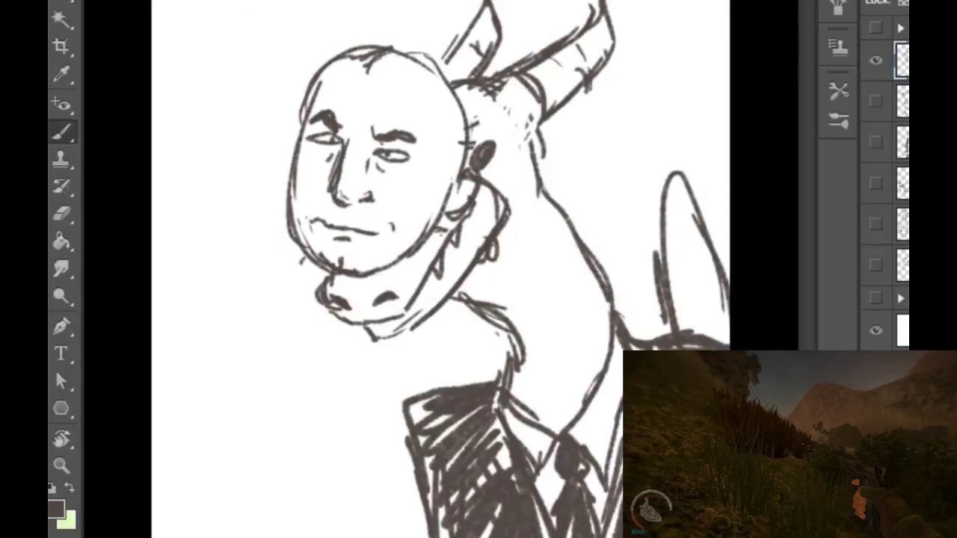
mouse_move(535, 284)
mouse_down()
mouse_move(541, 293)
mouse_move(566, 270)
mouse_move(560, 286)
mouse_up()
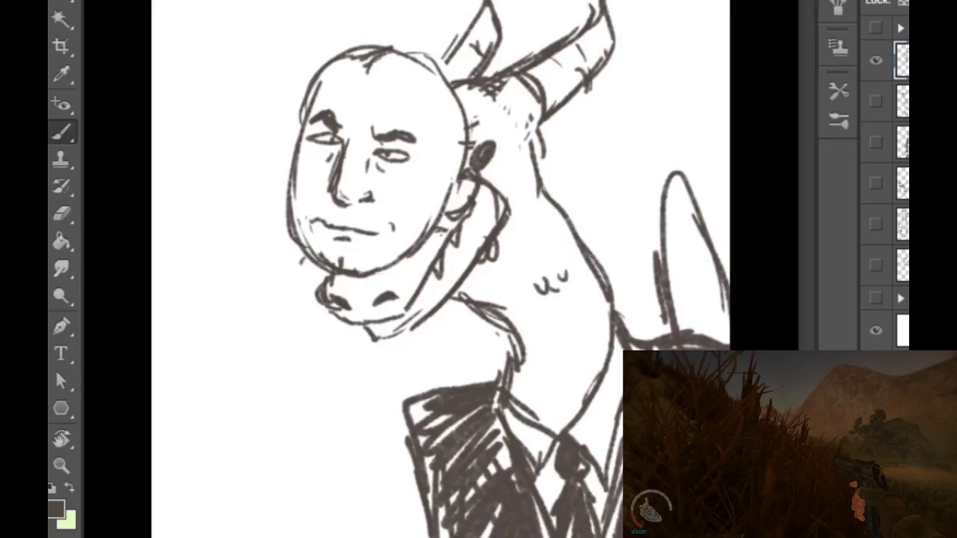
mouse_move(480, 167)
mouse_down()
mouse_move(490, 149)
mouse_move(479, 166)
mouse_up()
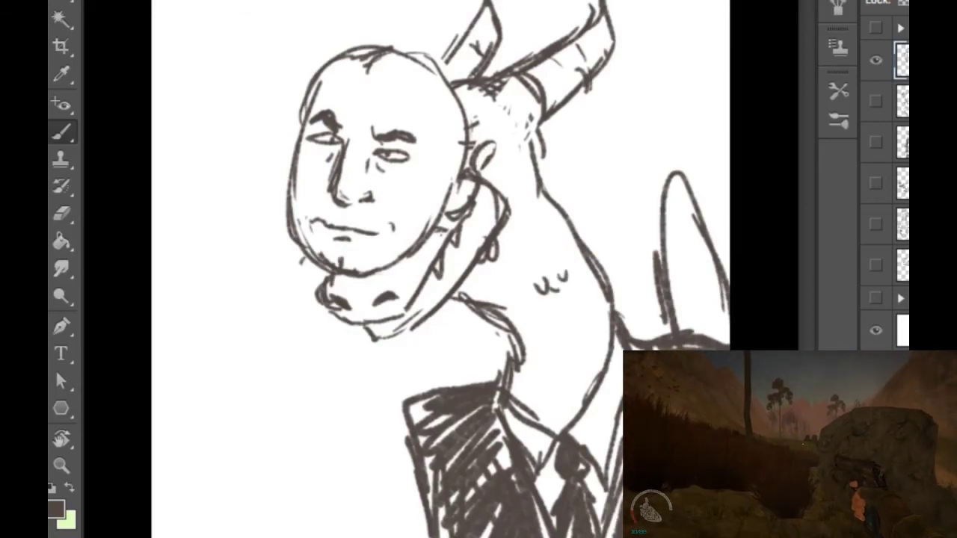
mouse_move(478, 168)
mouse_down()
mouse_move(501, 140)
mouse_move(489, 148)
mouse_up()
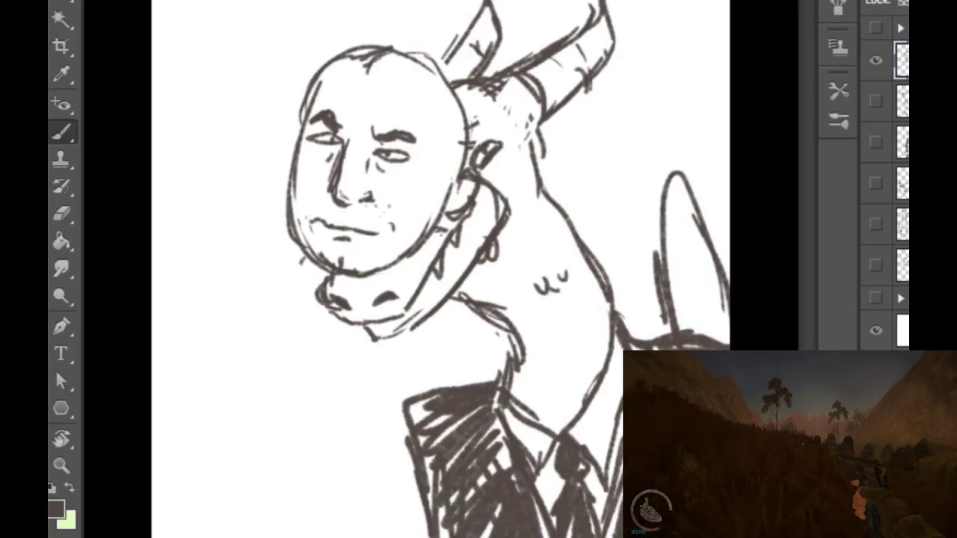
Step: Dot stubble around the human face's mouth and jaw, and add short lines at its upper head edge and ear
drag(401, 245, 403, 238)
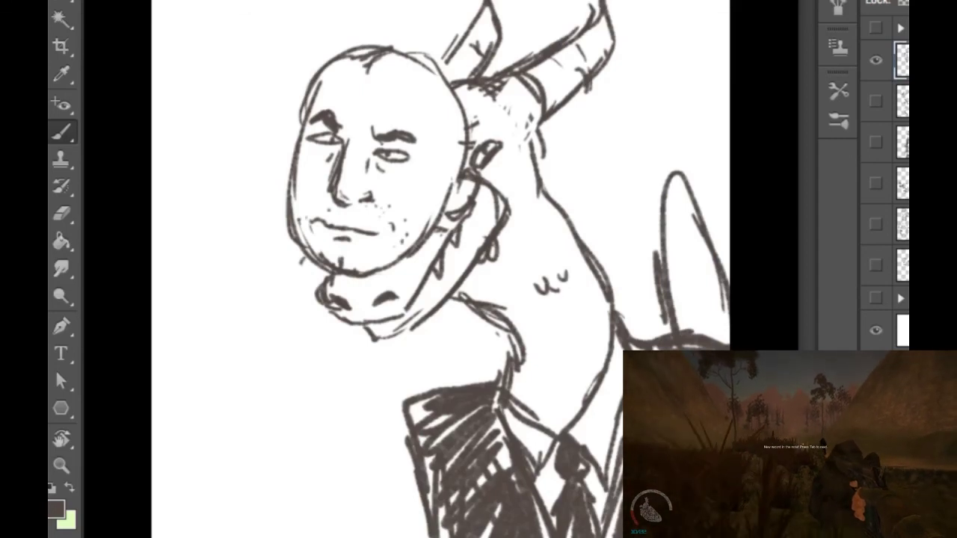
drag(449, 79, 436, 51)
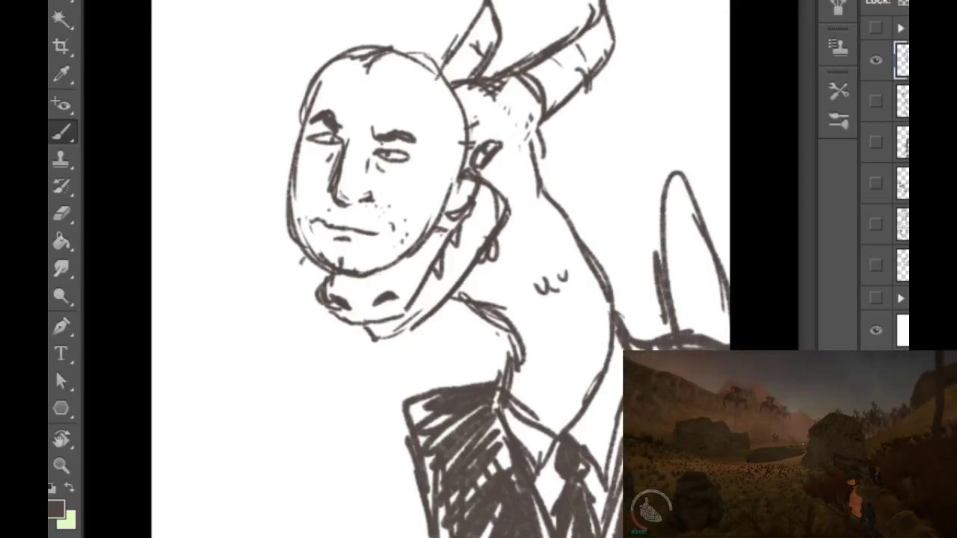
drag(444, 176, 465, 199)
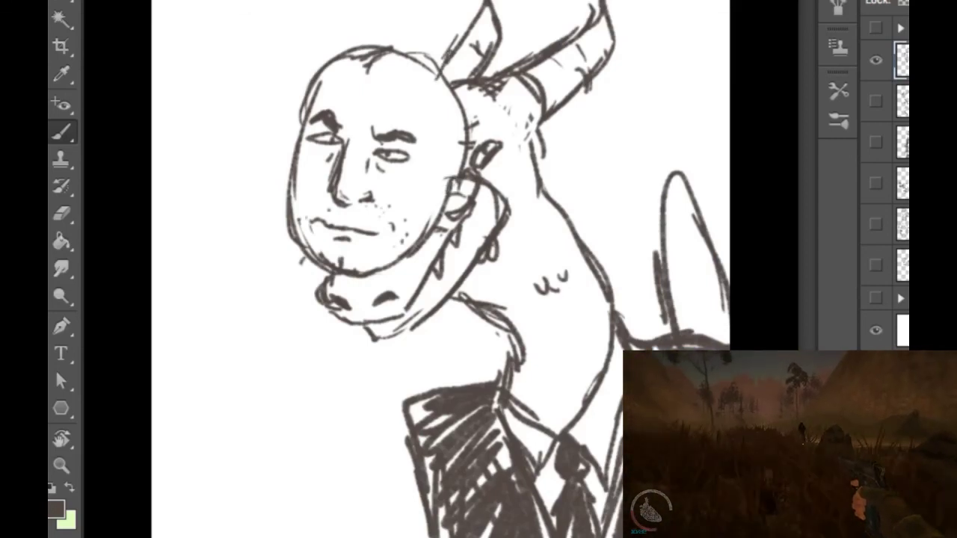
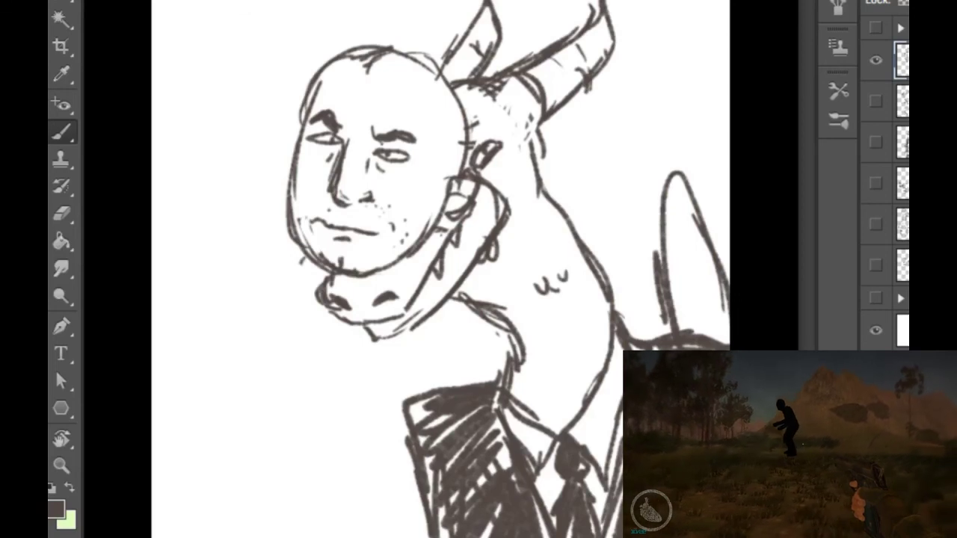
Step: Hide the finished sketch, add a new layer, and outline a rounded head with a furry cheek
key(ctrl+comma)
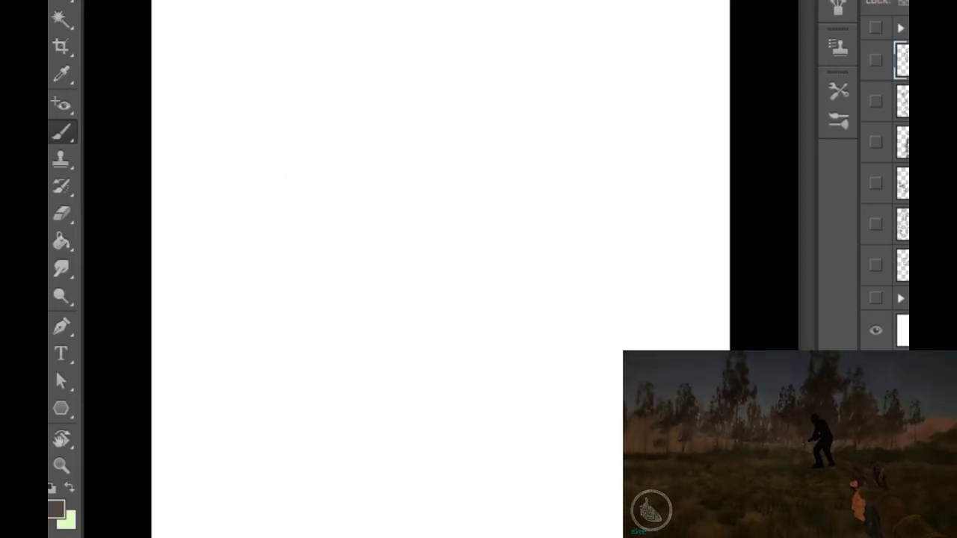
key(ctrl+shift+alt+n)
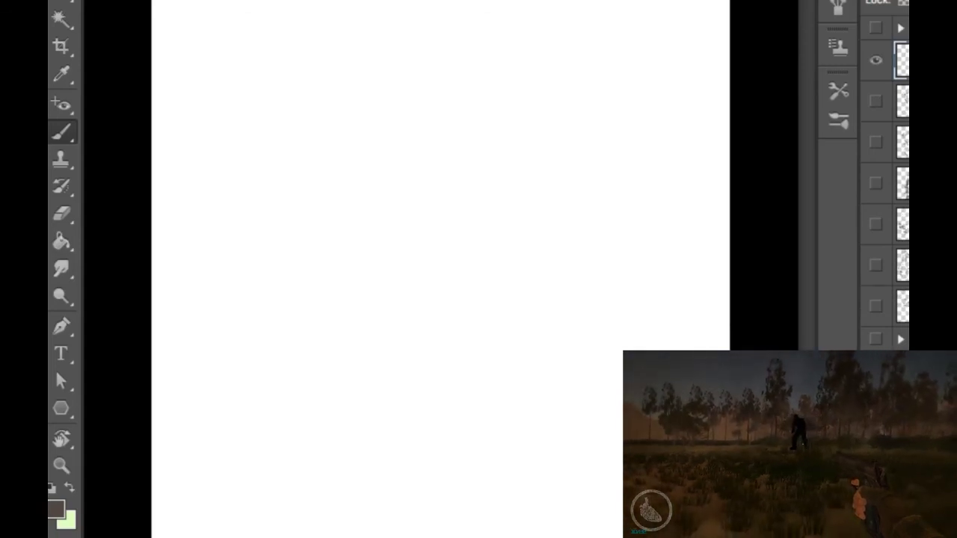
mouse_move(334, 69)
mouse_down()
mouse_move(299, 132)
mouse_move(361, 204)
mouse_move(387, 199)
mouse_up()
drag(363, 49, 384, 41)
mouse_move(371, 51)
mouse_down()
mouse_move(486, 59)
mouse_move(520, 121)
mouse_move(522, 149)
mouse_up()
drag(518, 145, 511, 184)
Step: Draw both sides of a plump body widening down from the head, with a fur tuft on the near side
mouse_move(333, 203)
mouse_down()
mouse_move(326, 256)
mouse_move(338, 345)
mouse_up()
mouse_move(528, 153)
mouse_down()
mouse_move(564, 221)
mouse_move(585, 312)
mouse_up()
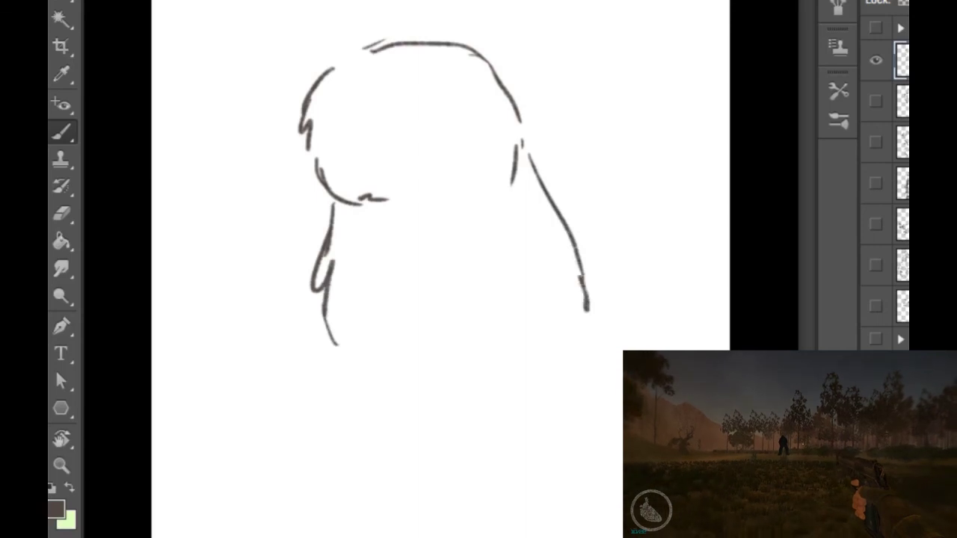
drag(579, 272, 581, 350)
drag(324, 338, 338, 360)
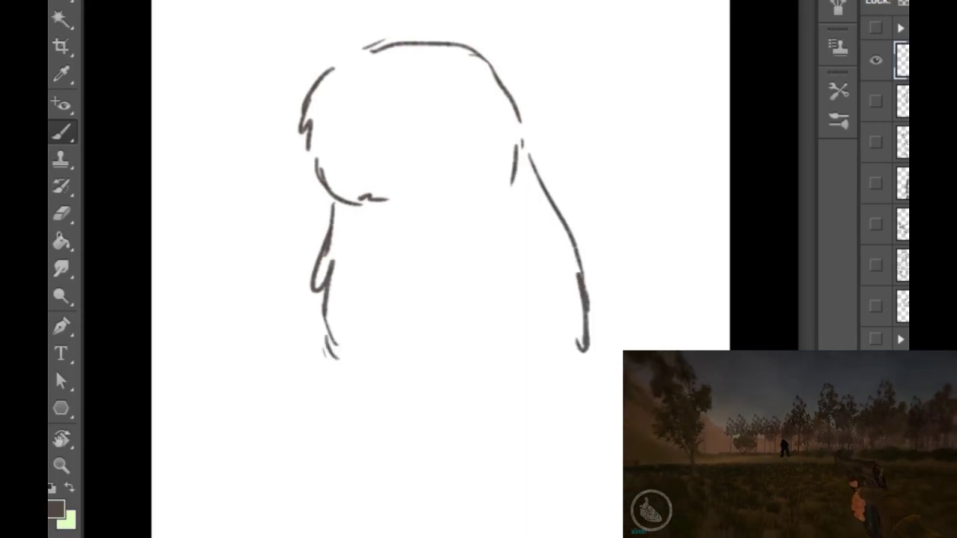
Step: Draw a wavy smiling mouth, two arched eyes with dark sideways-looking pupils, and a small nose
mouse_move(363, 155)
mouse_down()
mouse_move(427, 158)
mouse_move(452, 144)
mouse_move(446, 151)
mouse_up()
mouse_move(340, 119)
mouse_down()
mouse_move(353, 86)
mouse_move(374, 112)
mouse_move(338, 118)
mouse_up()
mouse_move(438, 79)
mouse_down()
mouse_move(425, 103)
mouse_move(455, 89)
mouse_move(469, 113)
mouse_up()
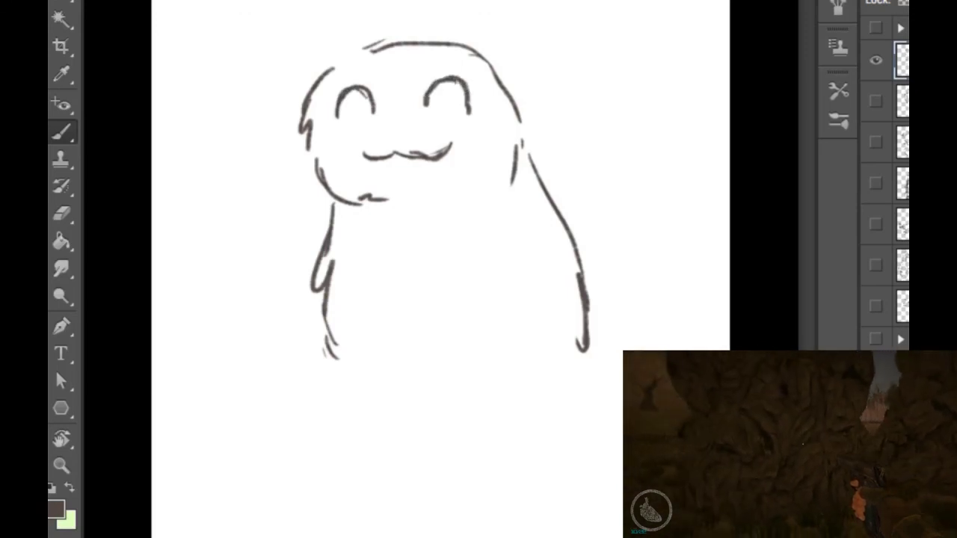
mouse_move(357, 94)
mouse_down()
mouse_move(364, 124)
mouse_move(370, 94)
mouse_up()
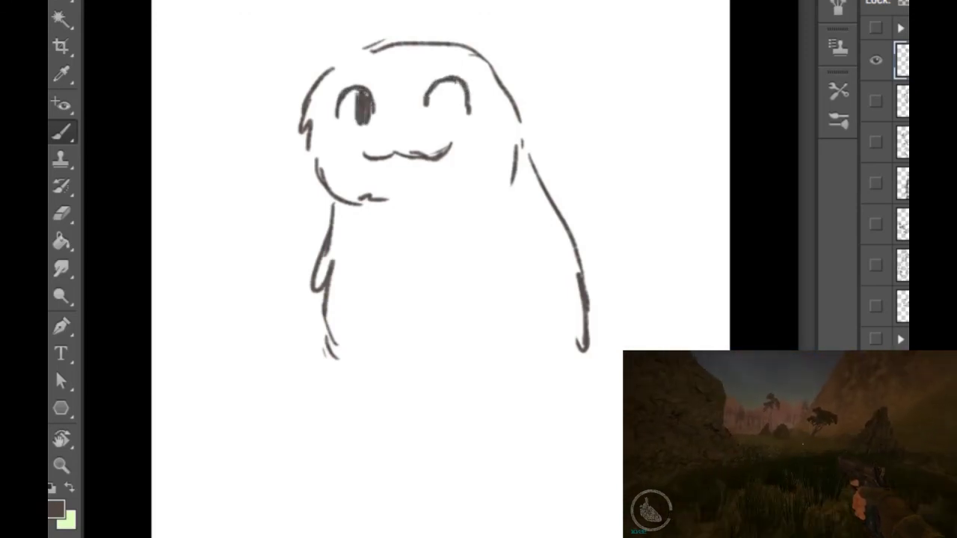
drag(454, 85, 463, 113)
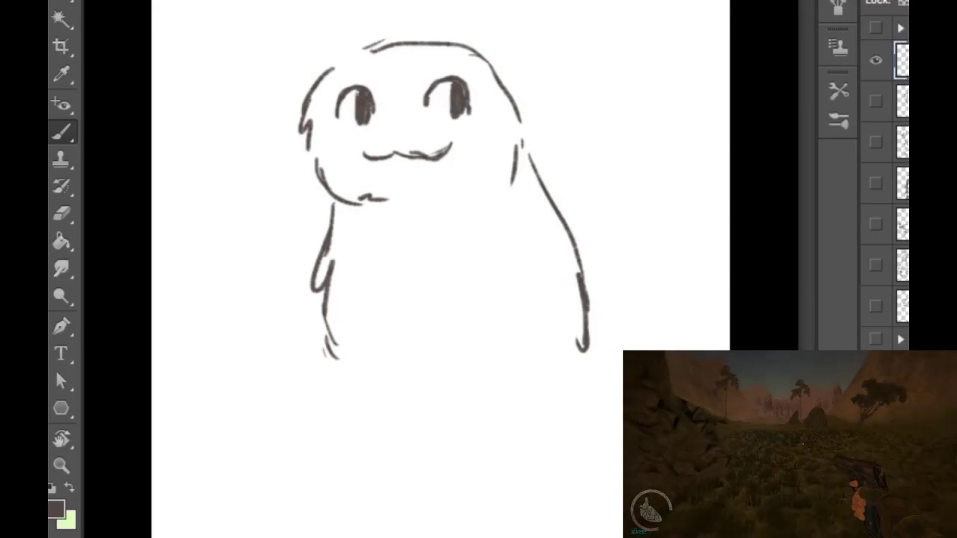
click(391, 145)
drag(389, 141, 401, 142)
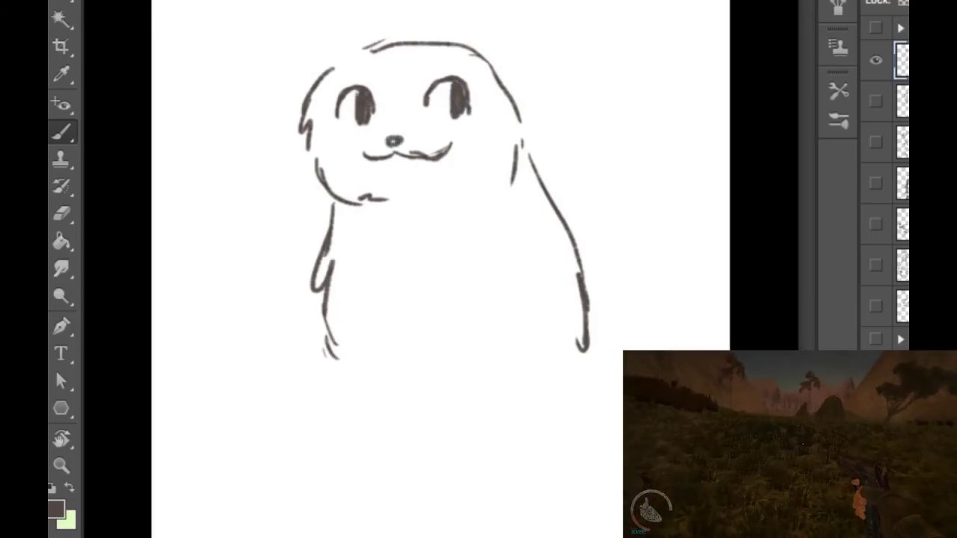
Step: Shift the whole sketch slightly down and draw two pointed cat ears with inner fur lines
key(l)
drag(441, 194, 432, 229)
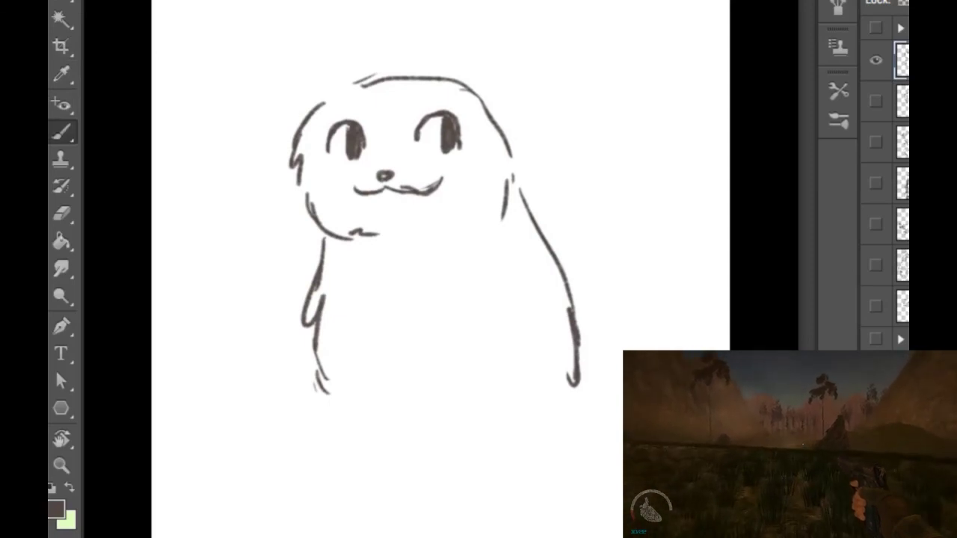
key(ctrl+z)
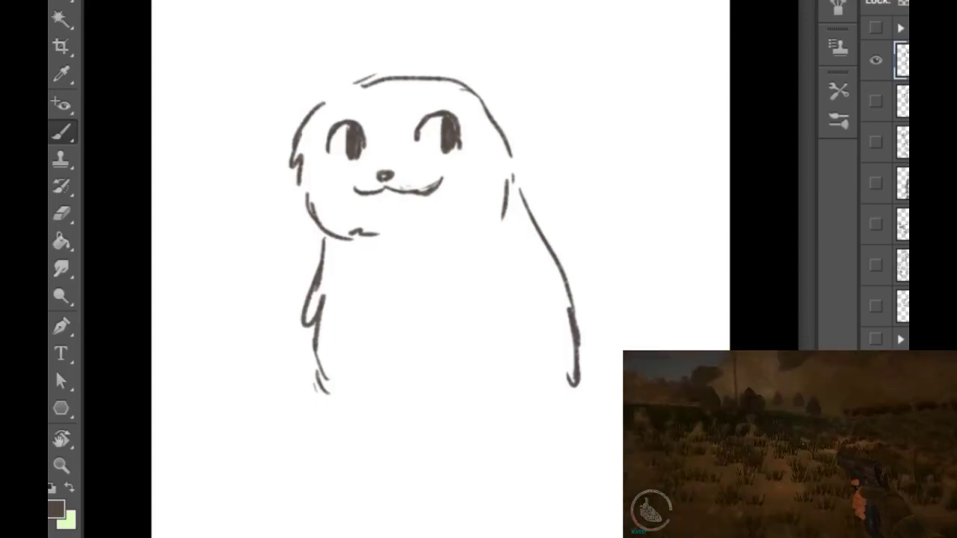
mouse_move(376, 74)
mouse_down()
mouse_move(309, 49)
mouse_move(305, 113)
mouse_up()
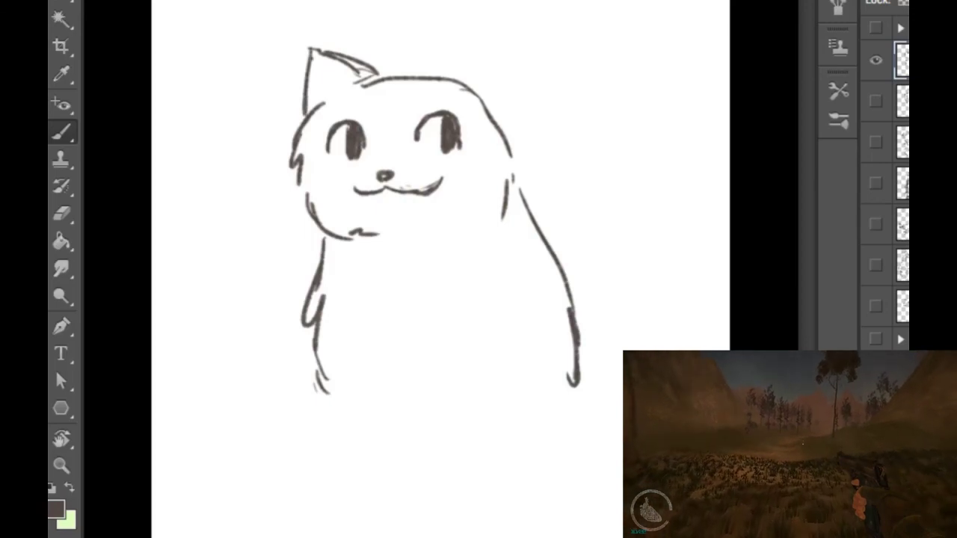
drag(313, 59, 324, 93)
mouse_move(320, 63)
mouse_down()
mouse_move(329, 93)
mouse_move(317, 110)
mouse_up()
mouse_move(442, 78)
mouse_down()
mouse_move(496, 44)
mouse_move(517, 89)
mouse_move(511, 139)
mouse_up()
mouse_move(502, 63)
mouse_down()
mouse_move(478, 112)
mouse_move(496, 131)
mouse_up()
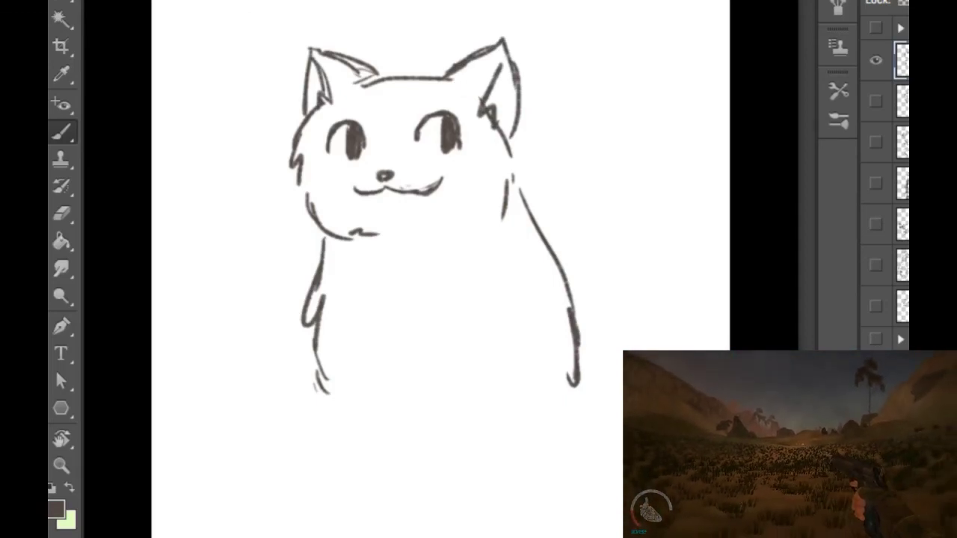
Step: Draw the cat's two front legs with paws and close the body's lower outline between and beside them
drag(468, 329, 438, 423)
mouse_move(444, 408)
mouse_down()
mouse_move(447, 427)
mouse_move(456, 425)
mouse_up()
mouse_move(449, 420)
mouse_down()
mouse_move(459, 428)
mouse_move(481, 419)
mouse_up()
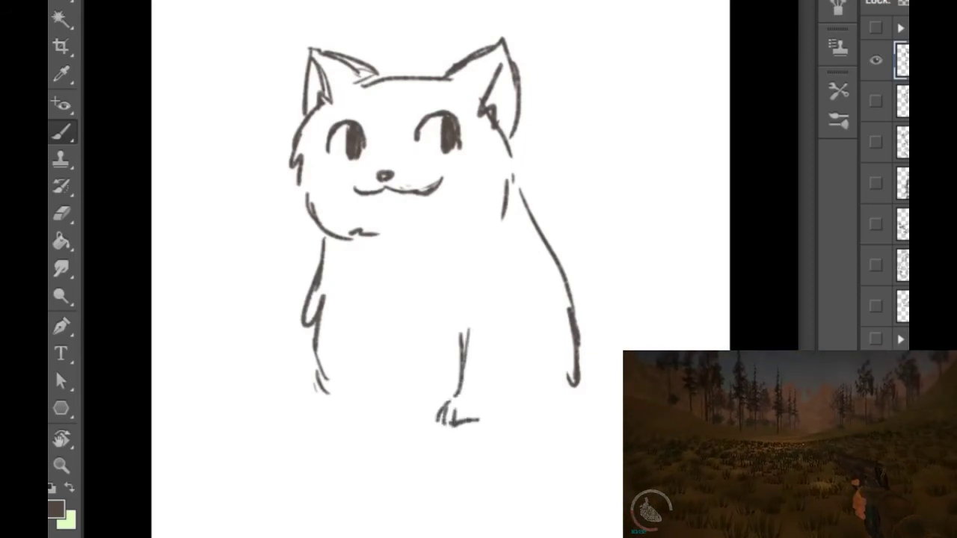
drag(514, 368, 485, 419)
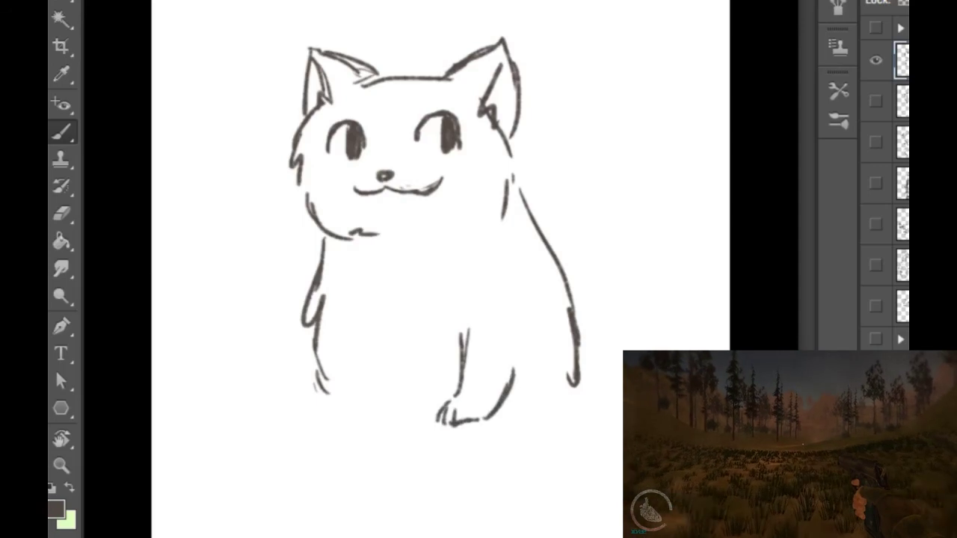
drag(368, 358, 394, 415)
mouse_move(393, 414)
mouse_down()
mouse_move(378, 420)
mouse_move(388, 423)
mouse_up()
drag(324, 389, 363, 420)
drag(329, 399, 354, 426)
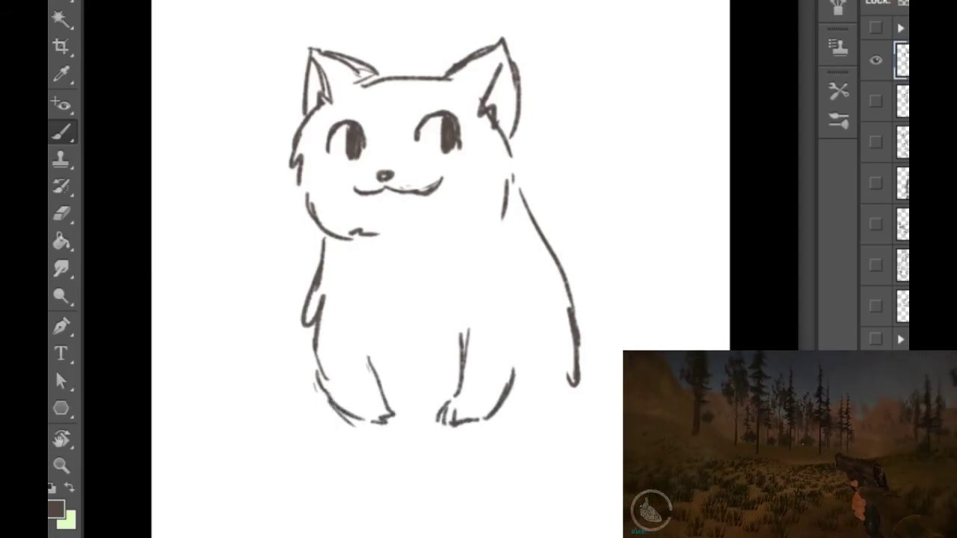
mouse_move(369, 361)
mouse_down()
mouse_move(392, 408)
mouse_move(423, 409)
mouse_move(416, 420)
mouse_up()
mouse_move(510, 411)
mouse_down()
mouse_move(528, 414)
mouse_move(571, 391)
mouse_up()
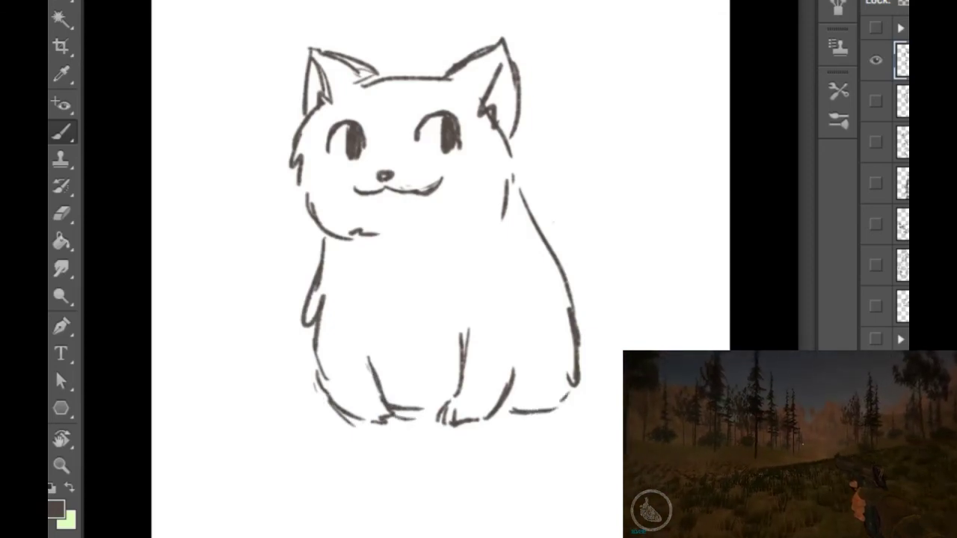
Step: Draw a small pointed horn between the ears and two short spikes along the cat's back
mouse_move(386, 85)
mouse_down()
mouse_move(396, 51)
mouse_move(405, 93)
mouse_move(389, 88)
mouse_up()
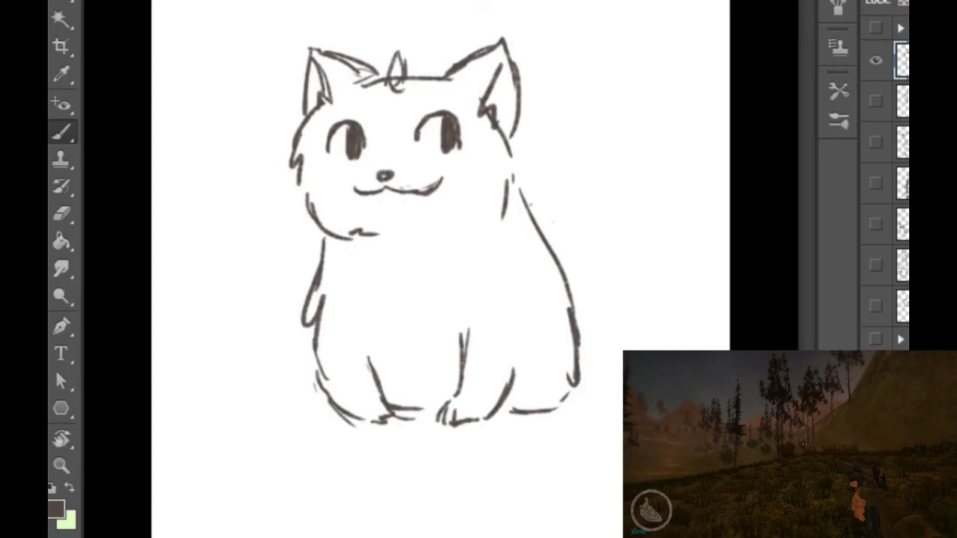
drag(531, 201, 543, 224)
mouse_move(559, 255)
mouse_down()
mouse_move(572, 255)
mouse_move(574, 273)
mouse_up()
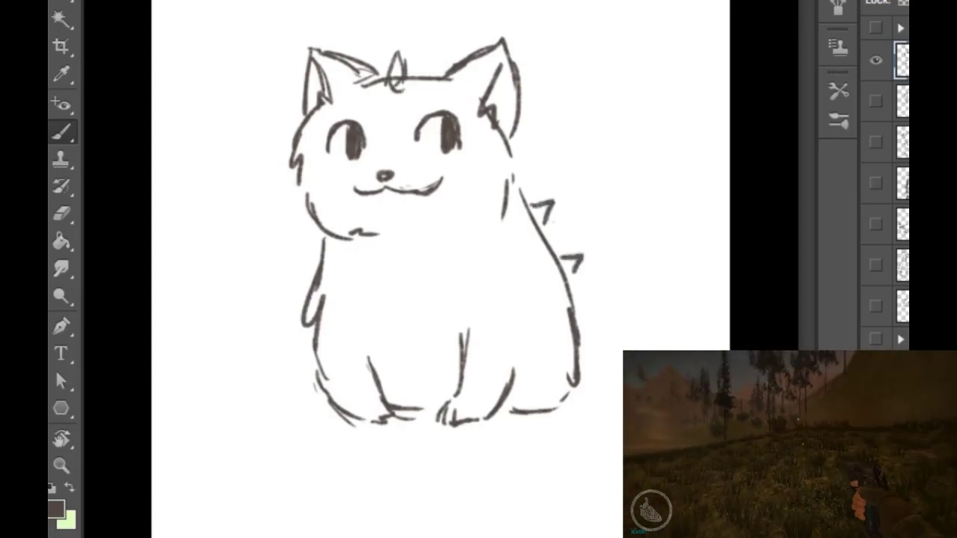
Step: Draw a thick curling tail from the lower back ending in a furry tuft, and clear the body line at its base
drag(585, 341, 620, 350)
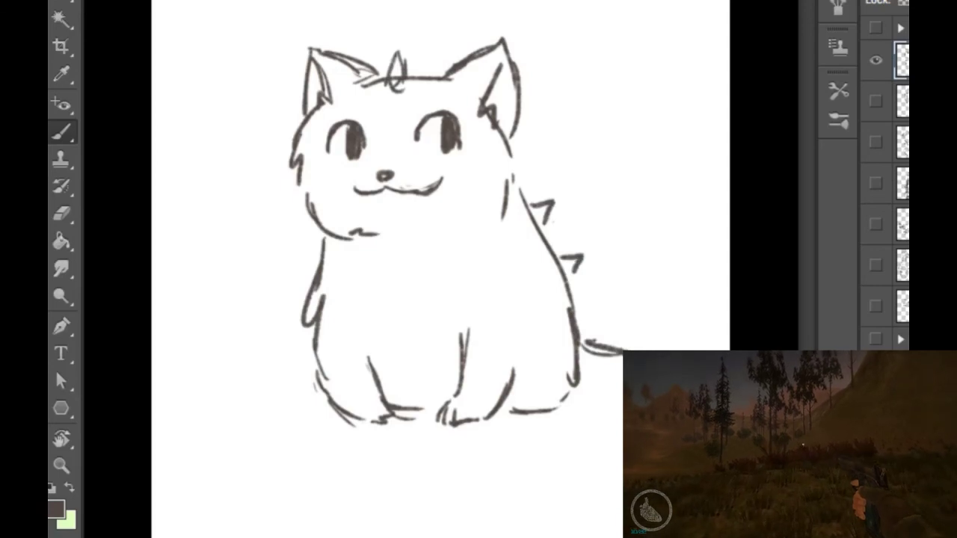
drag(568, 392, 608, 399)
mouse_move(580, 400)
mouse_down()
mouse_move(613, 441)
mouse_move(547, 499)
mouse_up()
mouse_move(570, 472)
mouse_down()
mouse_move(545, 499)
mouse_move(555, 523)
mouse_move(578, 499)
mouse_up()
mouse_move(577, 501)
mouse_down()
mouse_move(572, 530)
mouse_move(598, 504)
mouse_up()
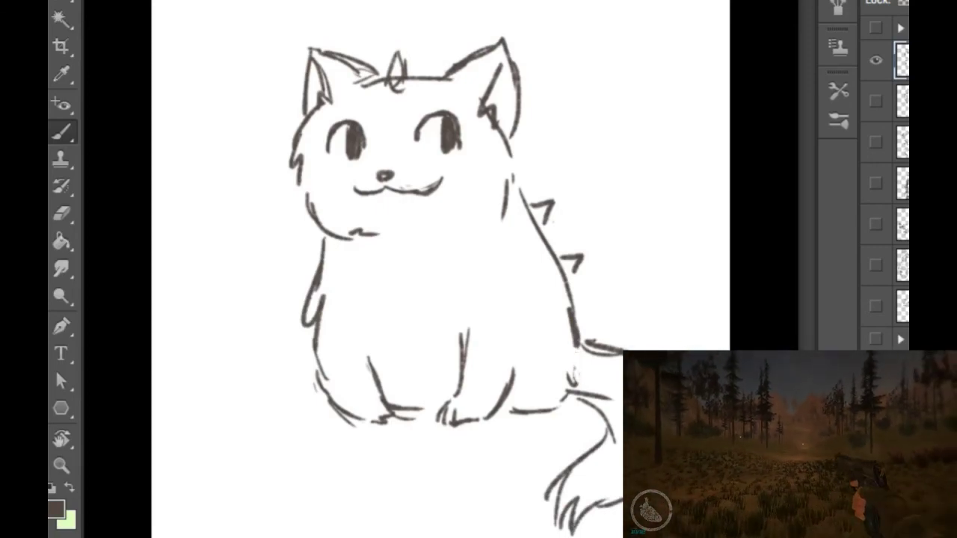
Step: Add toe marks to the front paw, lower curves under both eyes, and whiskers on each cheek
drag(372, 409, 382, 419)
drag(329, 154, 350, 159)
mouse_move(435, 156)
mouse_down()
mouse_move(453, 155)
mouse_move(434, 159)
mouse_up()
mouse_move(308, 190)
mouse_down()
mouse_move(265, 212)
mouse_move(286, 217)
mouse_up()
mouse_move(473, 180)
mouse_down()
mouse_move(511, 187)
mouse_move(515, 202)
mouse_up()
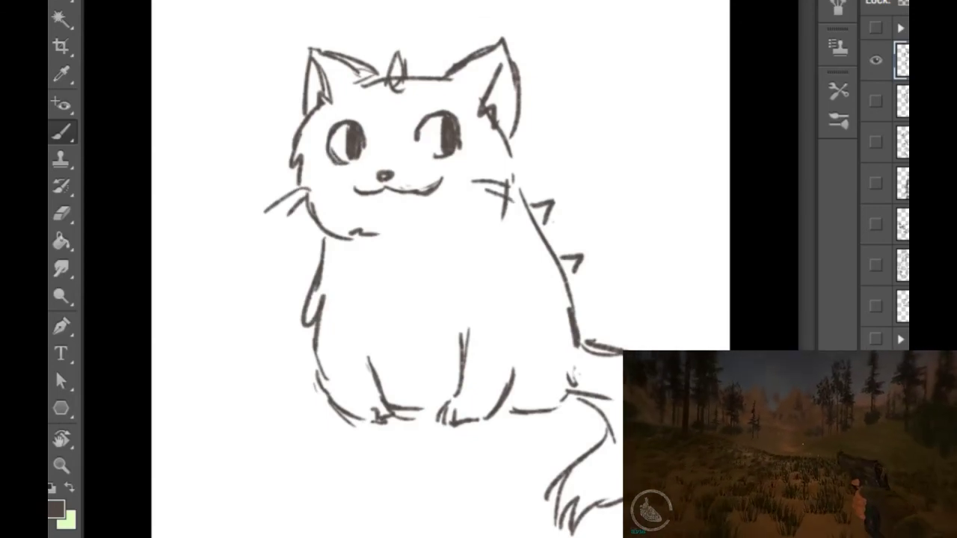
Step: Draw a bat wing behind the cat's back with a double upper edge, a scalloped lower edge and an inner rib
mouse_move(546, 229)
mouse_down()
mouse_move(535, 217)
mouse_move(562, 181)
mouse_move(607, 178)
mouse_move(639, 238)
mouse_up()
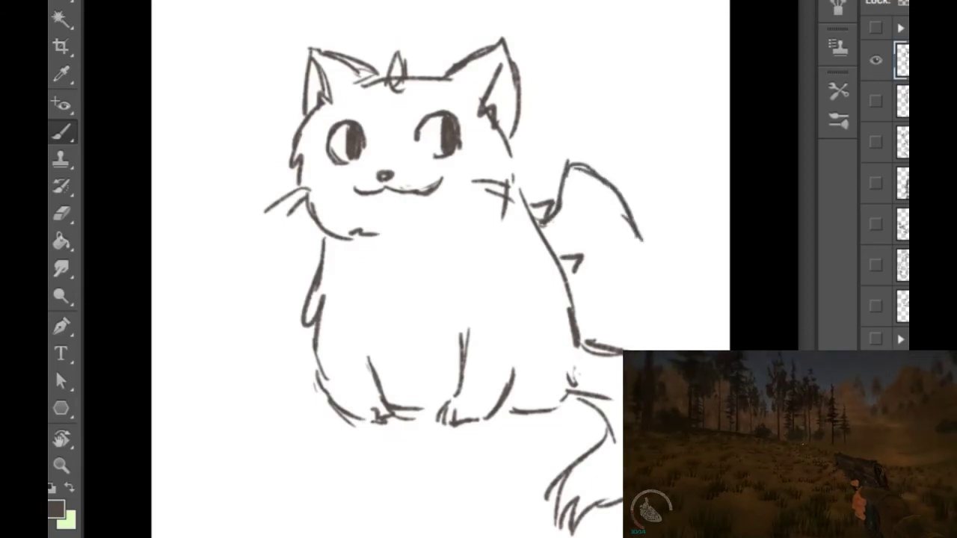
mouse_move(544, 239)
mouse_down()
mouse_move(576, 184)
mouse_move(642, 254)
mouse_move(645, 280)
mouse_up()
mouse_move(644, 244)
mouse_down()
mouse_move(640, 302)
mouse_move(609, 265)
mouse_move(601, 282)
mouse_move(565, 284)
mouse_move(589, 266)
mouse_up()
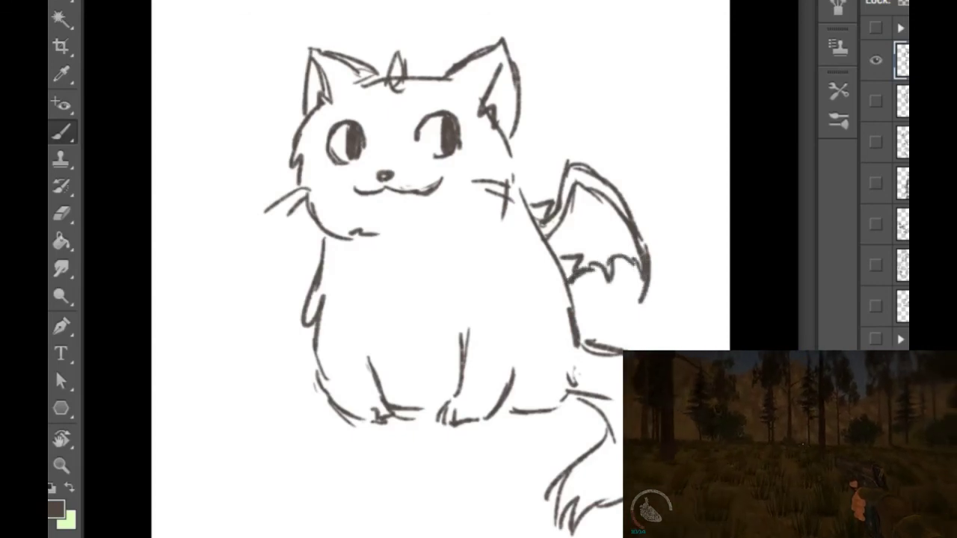
drag(580, 193, 609, 269)
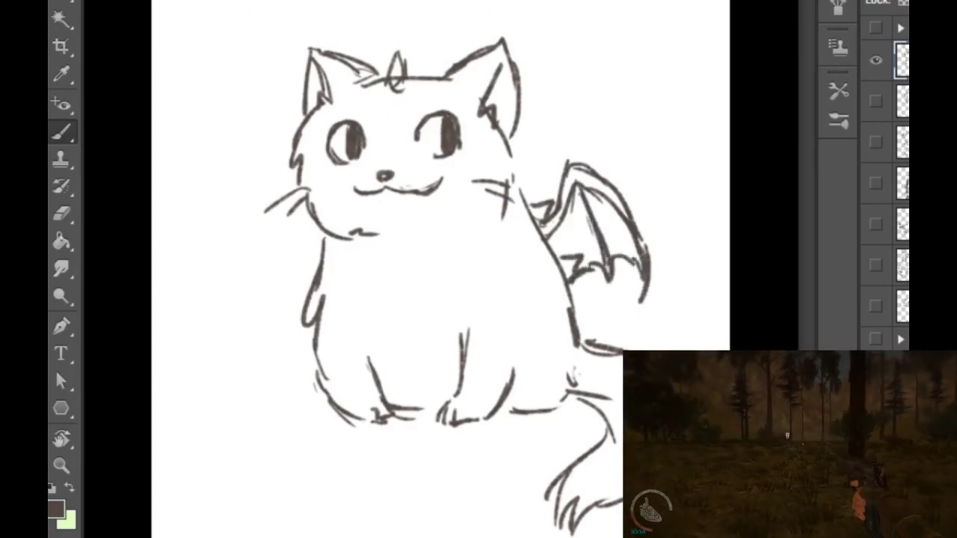
Step: Fill the membrane panels of the bat wing behind the cat's back with dark strokes, leaving light ribs between them
mouse_move(592, 193)
mouse_down()
mouse_move(614, 267)
mouse_move(633, 255)
mouse_move(636, 267)
mouse_up()
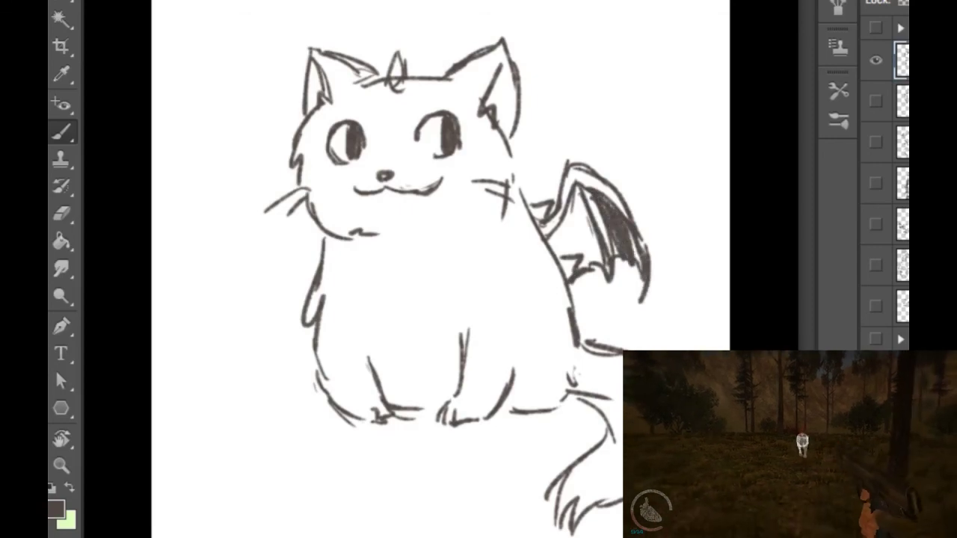
drag(574, 215, 555, 235)
mouse_move(580, 193)
mouse_down()
mouse_move(552, 241)
mouse_move(570, 265)
mouse_move(545, 256)
mouse_move(574, 290)
mouse_up()
drag(580, 235, 575, 254)
drag(566, 237, 559, 278)
mouse_move(598, 219)
mouse_down()
mouse_move(580, 279)
mouse_move(583, 261)
mouse_up()
drag(597, 211, 586, 238)
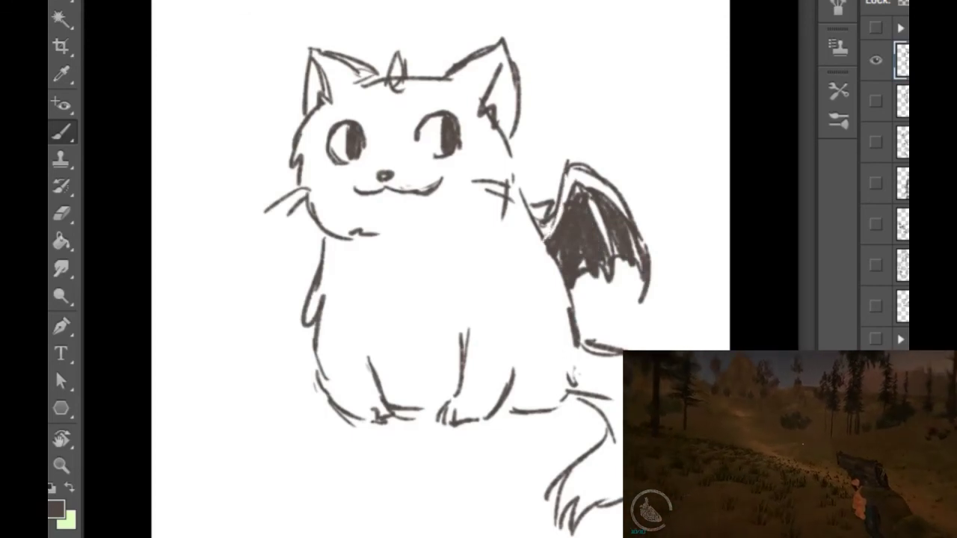
drag(620, 201, 644, 271)
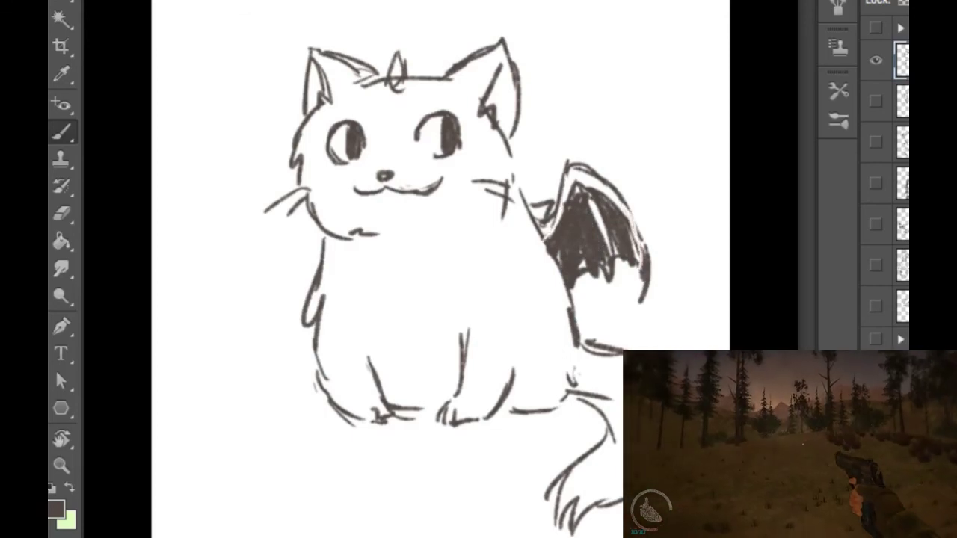
Step: Draw a smaller bat wing on the cat's opposite side, below the cheek whiskers, and shade its membrane dark
mouse_move(312, 259)
mouse_down()
mouse_move(299, 234)
mouse_move(253, 289)
mouse_up()
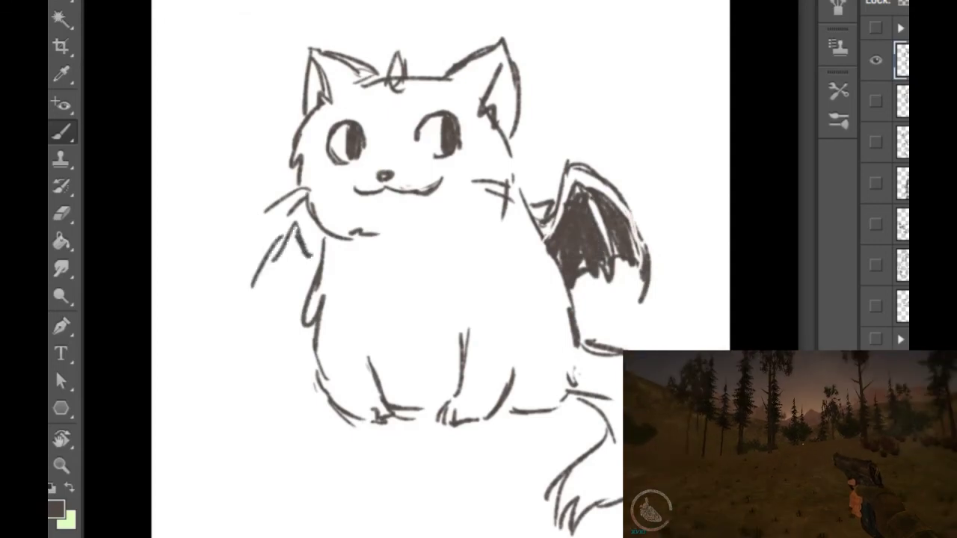
mouse_move(266, 253)
mouse_down()
mouse_move(257, 310)
mouse_move(296, 238)
mouse_up()
drag(297, 241, 299, 281)
drag(296, 234, 313, 273)
mouse_move(263, 293)
mouse_down()
mouse_move(304, 283)
mouse_move(291, 253)
mouse_move(298, 258)
mouse_up()
drag(289, 291, 310, 266)
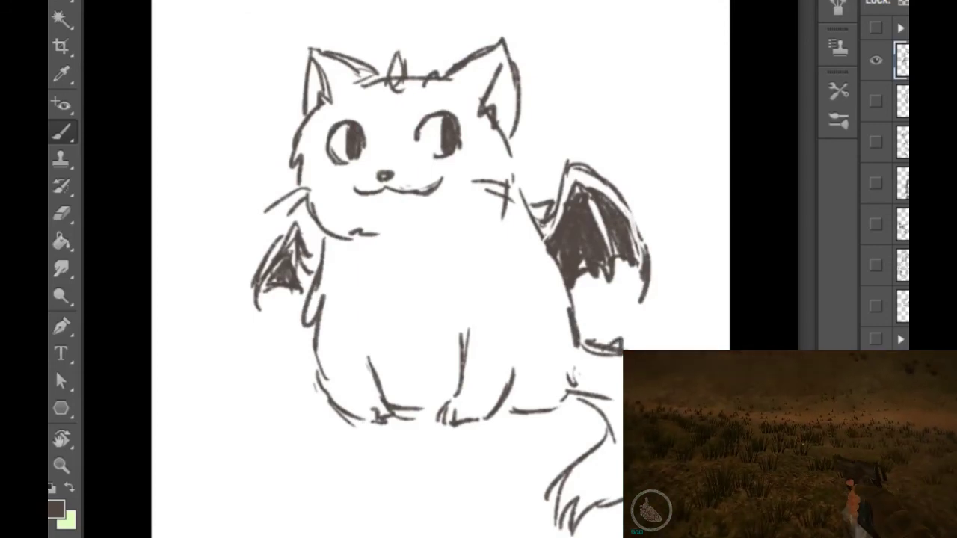
Step: Clean up the horn's base, mark the chin, and add short fur strokes along the cat's back, flank and front legs
drag(402, 69, 394, 92)
drag(380, 211, 388, 213)
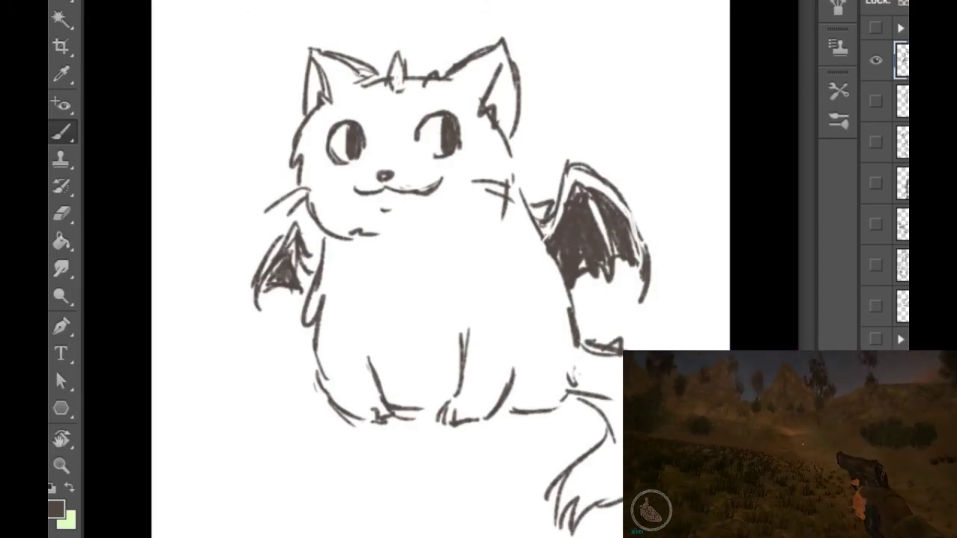
mouse_move(539, 223)
mouse_down()
mouse_move(525, 245)
mouse_move(541, 248)
mouse_move(533, 243)
mouse_up()
drag(562, 285, 556, 316)
drag(552, 293, 551, 312)
mouse_move(465, 350)
mouse_down()
mouse_move(462, 375)
mouse_move(471, 372)
mouse_up()
mouse_move(363, 353)
mouse_down()
mouse_move(359, 377)
mouse_move(364, 359)
mouse_move(350, 371)
mouse_up()
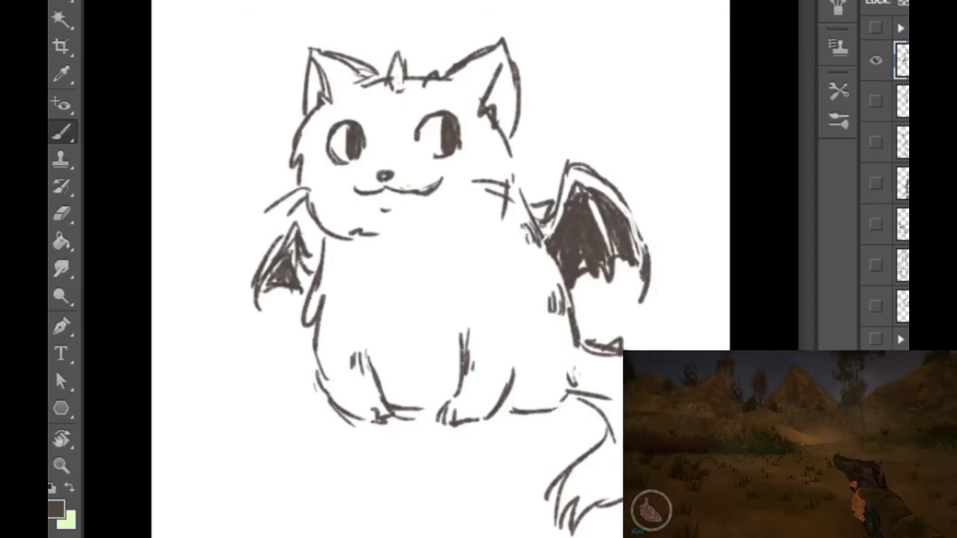
Step: Add small fur marks on the forehead between the eyes and hair strokes on the tail's tuft and base
mouse_move(375, 112)
mouse_down()
mouse_move(365, 119)
mouse_move(406, 99)
mouse_up()
mouse_move(400, 103)
mouse_down()
mouse_move(396, 112)
mouse_move(412, 118)
mouse_up()
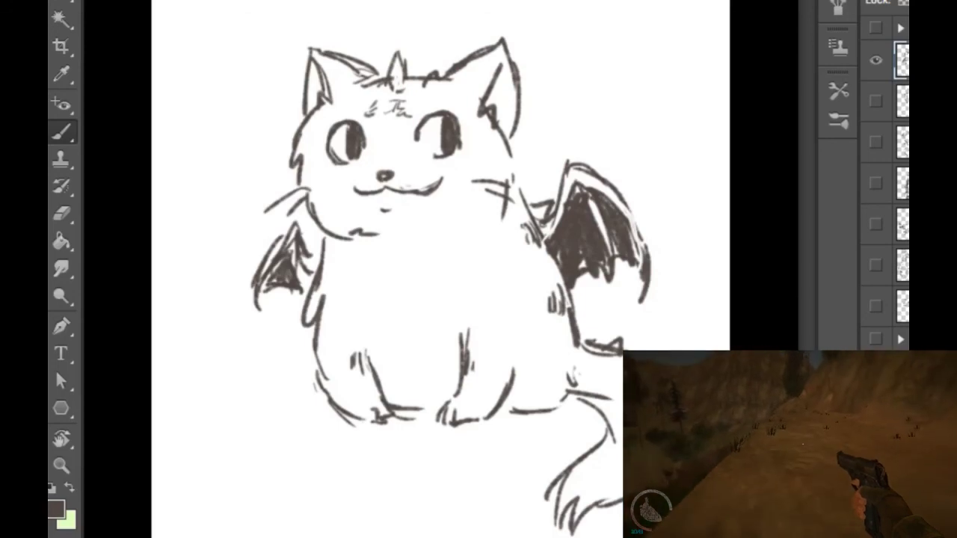
drag(566, 484, 570, 507)
drag(575, 486, 580, 511)
drag(596, 495, 588, 511)
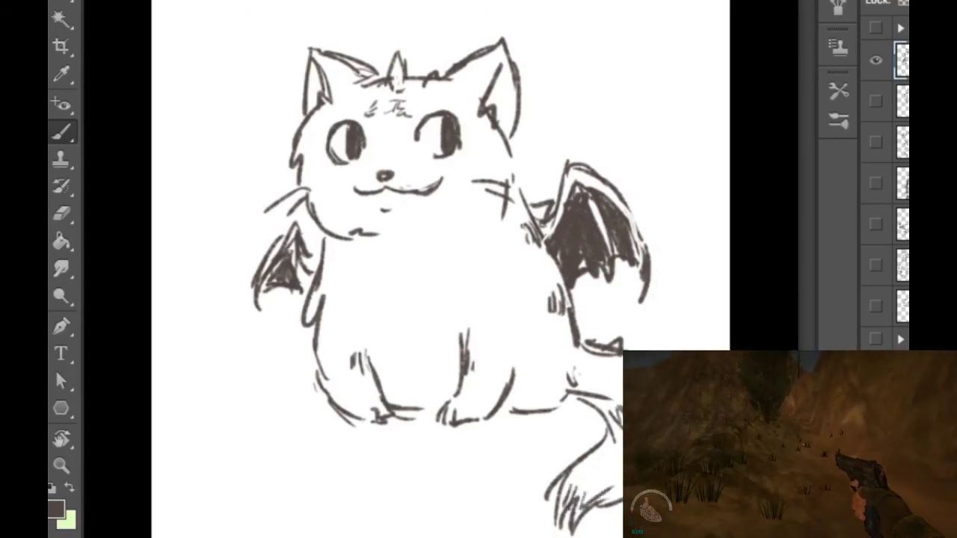
drag(584, 368, 566, 396)
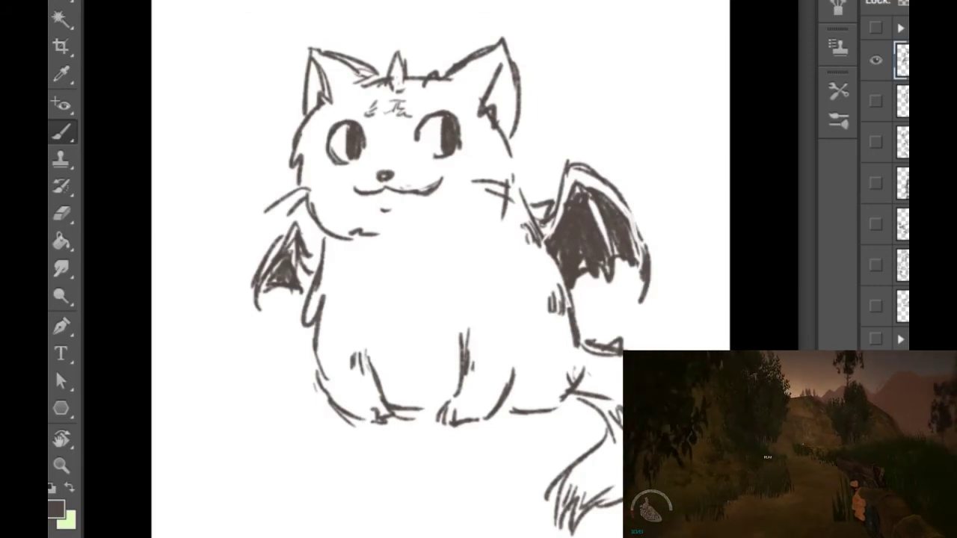
Step: Handwrite the caption "I am not an" above the cat's head
mouse_move(214, 3)
mouse_down()
mouse_move(253, 2)
mouse_move(232, 33)
mouse_move(246, 32)
mouse_up()
click(295, 9)
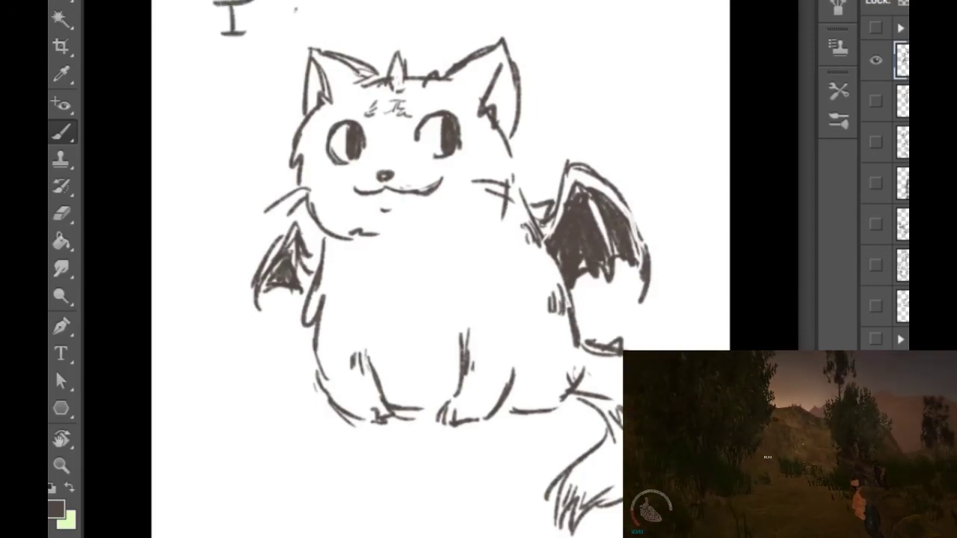
mouse_move(317, 10)
mouse_down()
mouse_move(323, 31)
mouse_move(367, 27)
mouse_up()
mouse_move(426, 29)
mouse_down()
mouse_move(465, 15)
mouse_move(493, 22)
mouse_move(497, 9)
mouse_move(599, 23)
mouse_up()
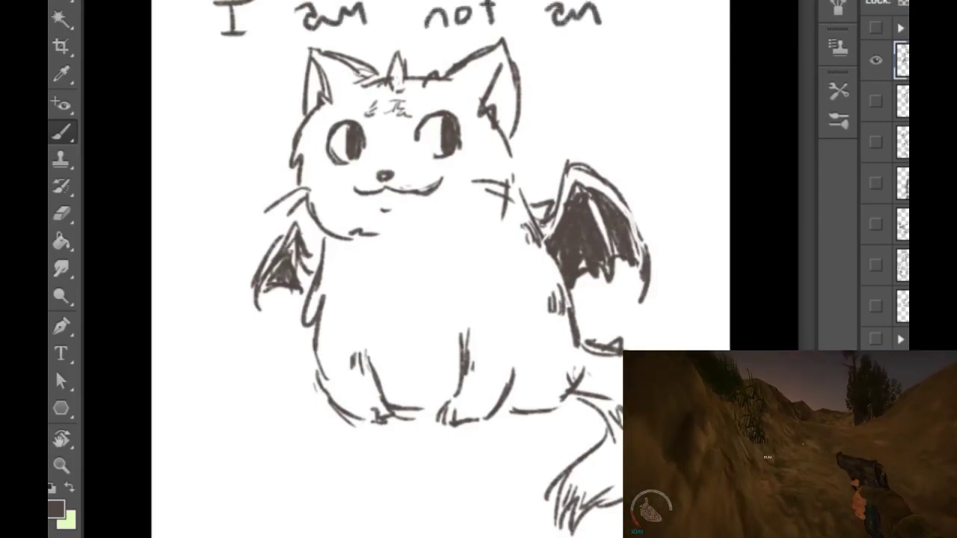
Step: Handwrite "enchilada" in large letters below the cat to complete the caption
mouse_move(217, 503)
mouse_down()
mouse_move(267, 510)
mouse_move(269, 491)
mouse_move(291, 487)
mouse_move(302, 522)
mouse_up()
mouse_move(323, 523)
mouse_down()
mouse_move(333, 484)
mouse_move(347, 526)
mouse_up()
mouse_move(362, 466)
mouse_down()
mouse_move(356, 520)
mouse_move(407, 525)
mouse_up()
click(402, 483)
drag(434, 451, 432, 525)
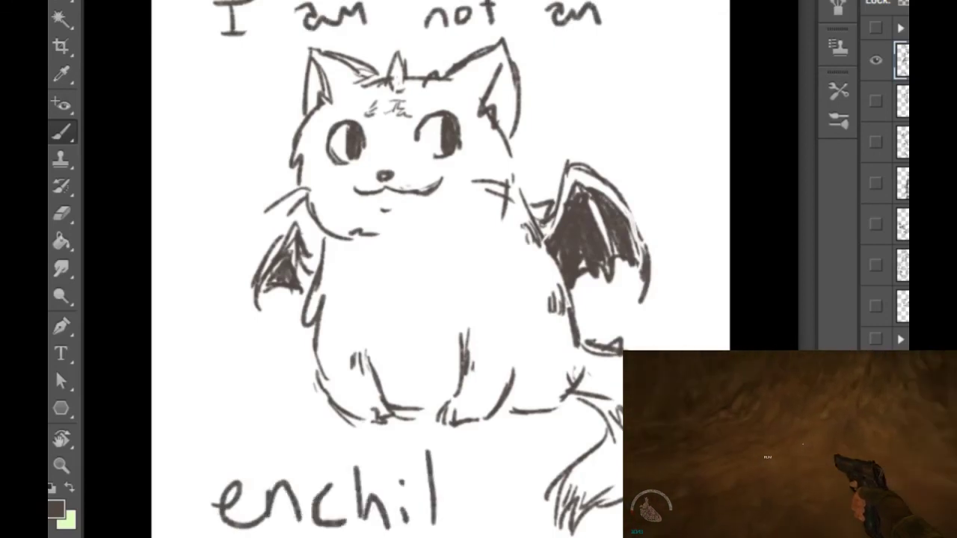
mouse_move(466, 493)
mouse_down()
mouse_move(456, 523)
mouse_move(477, 528)
mouse_move(509, 471)
mouse_up()
mouse_move(509, 471)
mouse_down()
mouse_move(510, 528)
mouse_move(557, 535)
mouse_up()
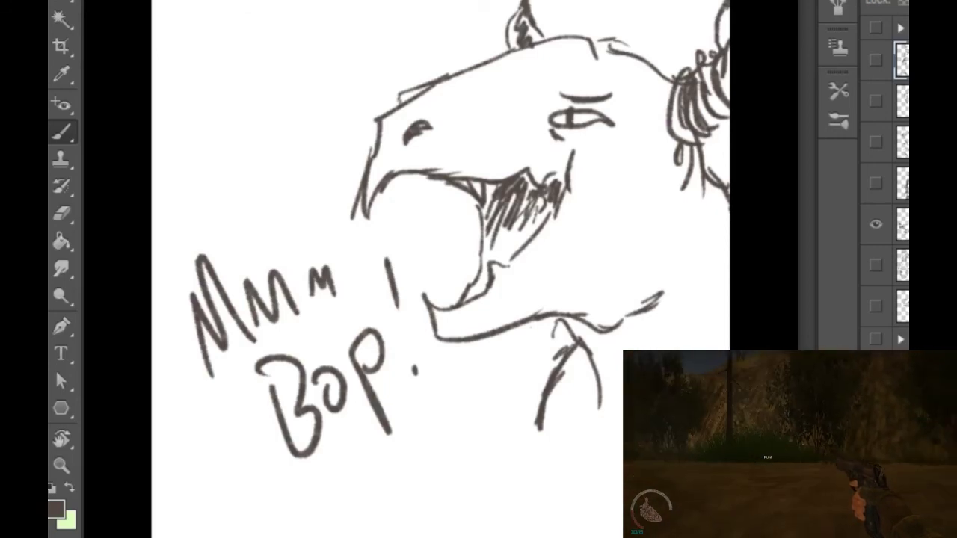
Step: Hide the "Mmm Bop!" creature and cat drawings, leaving only a blank layer above them visible for a new sketch
click(876, 223)
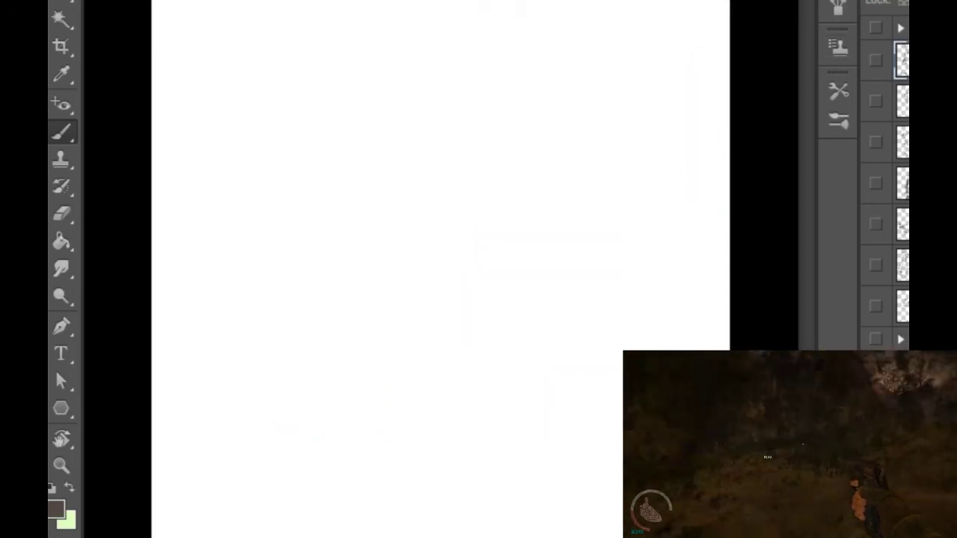
click(875, 60)
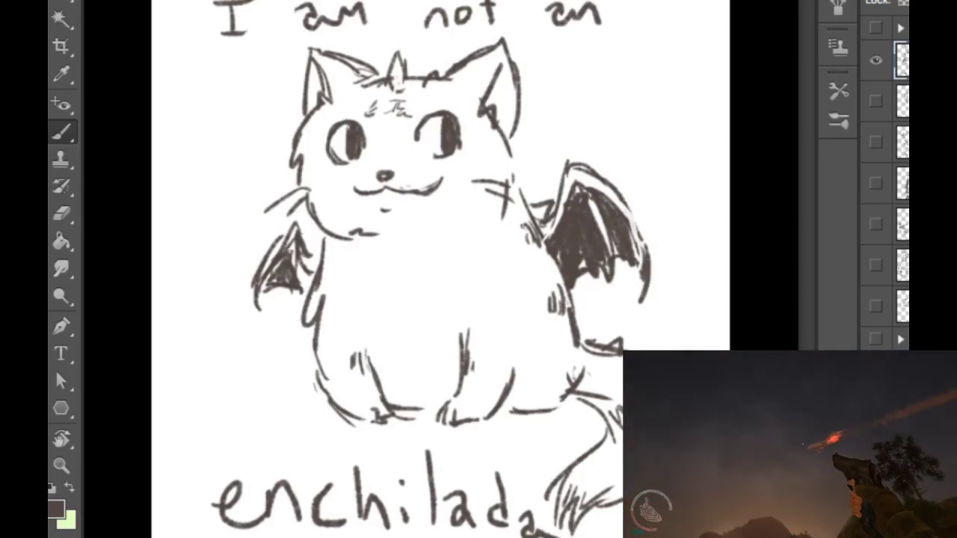
key(ctrl+comma)
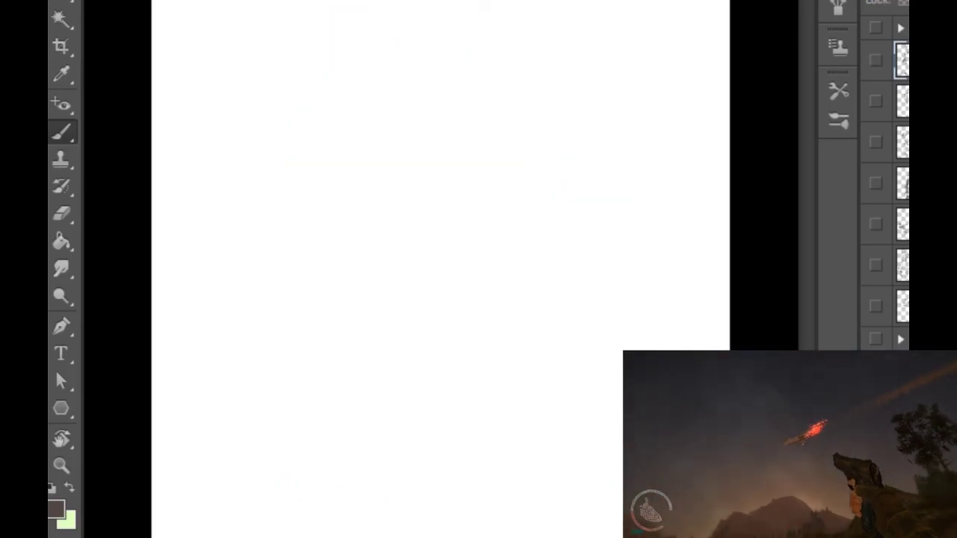
key(ctrl+comma)
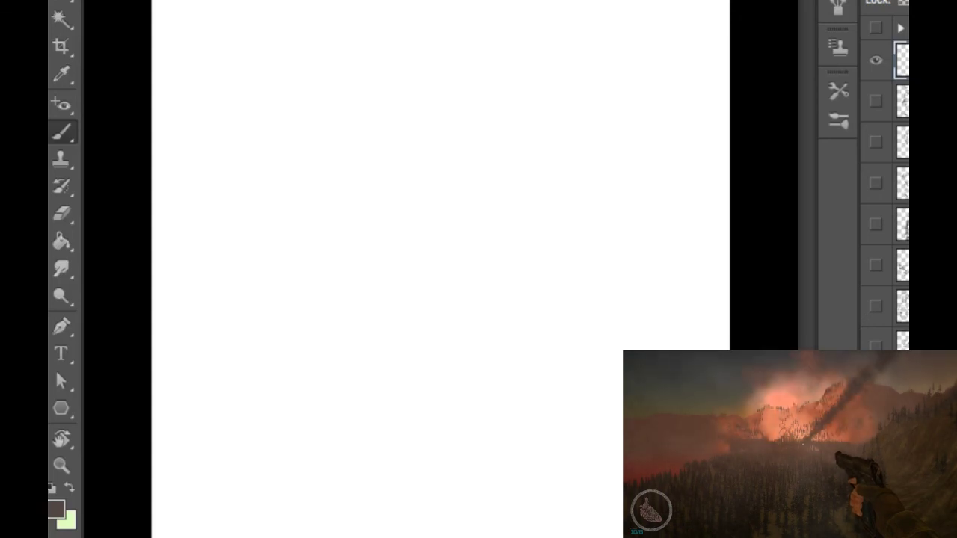
Step: Draw a dragon's head and neck in profile with a hooked snout and open jaws, plus pointed horns at the back of the head
mouse_move(322, 161)
mouse_down()
mouse_move(356, 107)
mouse_move(386, 114)
mouse_move(429, 90)
mouse_move(448, 94)
mouse_move(463, 129)
mouse_move(441, 116)
mouse_move(393, 141)
mouse_move(389, 176)
mouse_move(421, 176)
mouse_move(444, 159)
mouse_move(452, 170)
mouse_move(382, 203)
mouse_move(319, 159)
mouse_move(318, 219)
mouse_move(298, 273)
mouse_up()
mouse_move(382, 209)
mouse_down()
mouse_move(353, 267)
mouse_move(364, 303)
mouse_up()
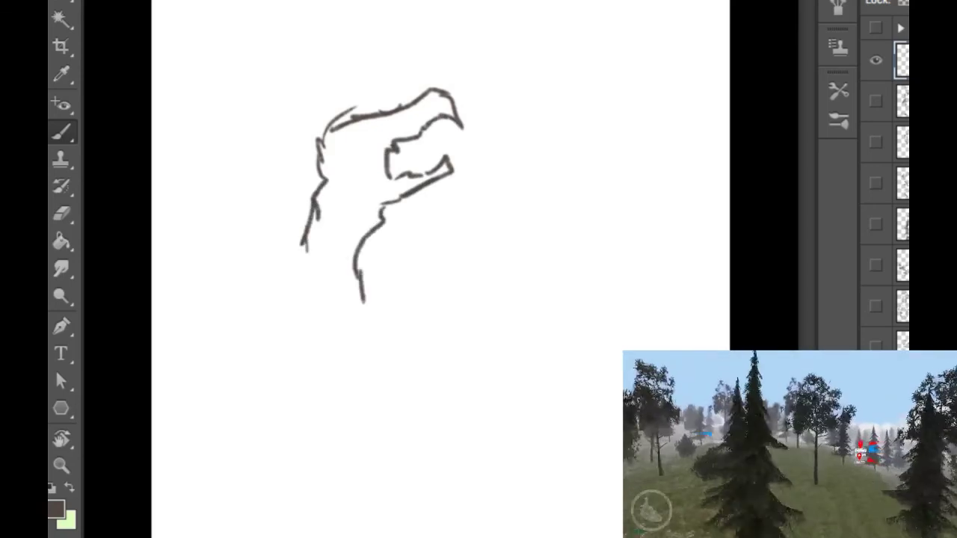
drag(302, 254, 293, 278)
drag(308, 154, 275, 152)
drag(276, 152, 319, 170)
mouse_move(337, 136)
mouse_down()
mouse_move(321, 101)
mouse_move(332, 122)
mouse_up()
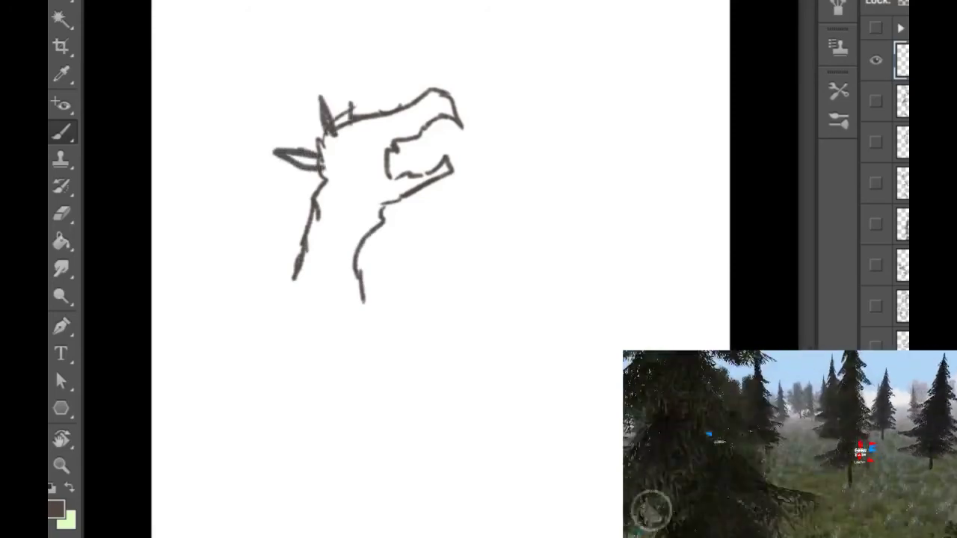
Step: Add dark spikes down the back of the dragon's neck, and give the face teeth, a nostril and a narrow eye
drag(314, 201, 275, 209)
drag(297, 263, 256, 286)
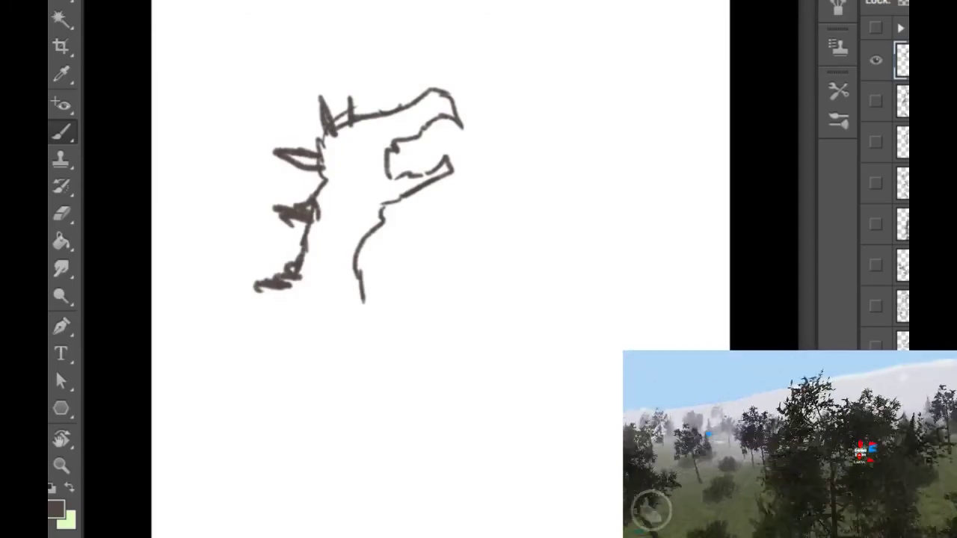
drag(266, 286, 240, 300)
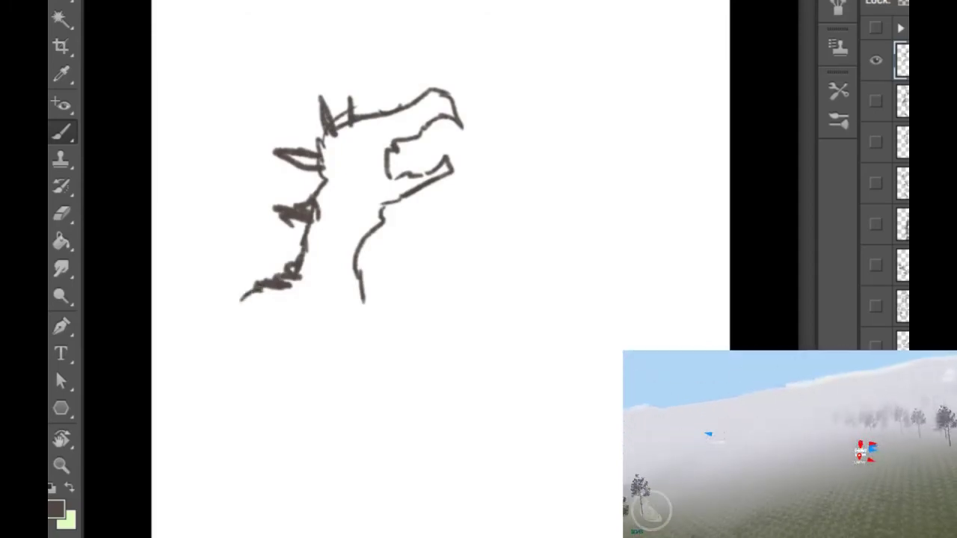
mouse_move(439, 128)
mouse_down()
mouse_move(452, 116)
mouse_move(438, 124)
mouse_up()
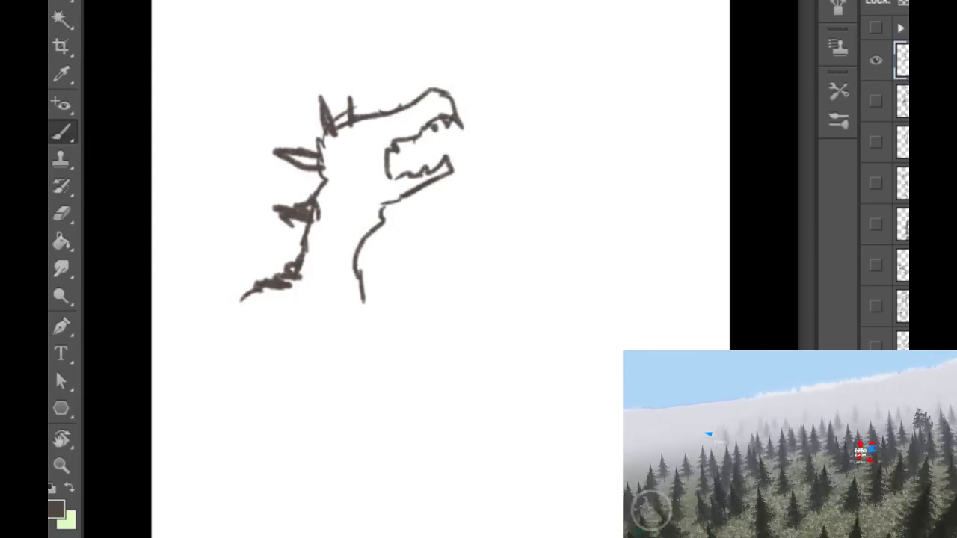
mouse_move(352, 140)
mouse_down()
mouse_move(381, 132)
mouse_move(377, 139)
mouse_up()
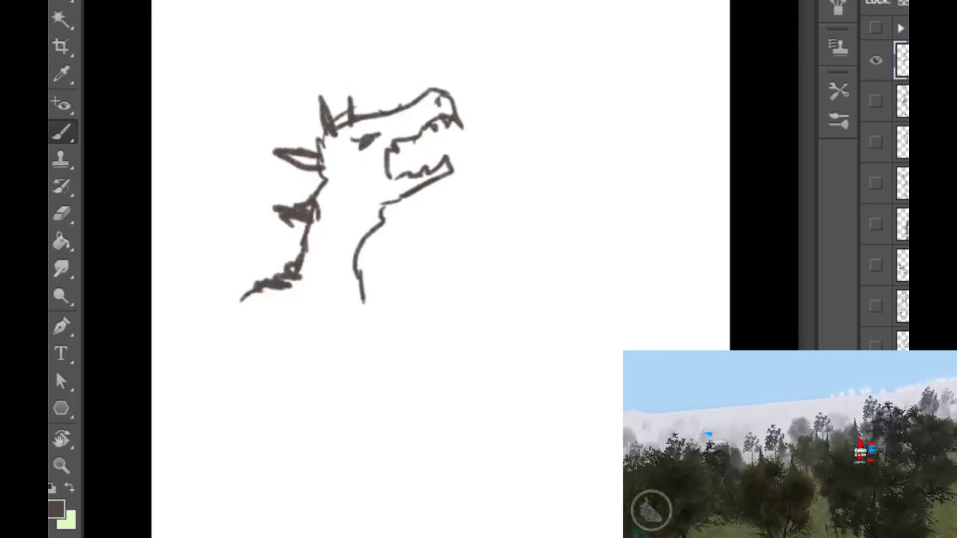
Step: Draw a band-shaped collar around the base of the dragon's neck and outline the back, the rounded shoulder and the upper arm
mouse_move(275, 330)
mouse_down()
mouse_move(278, 301)
mouse_move(269, 320)
mouse_move(299, 305)
mouse_move(329, 314)
mouse_move(330, 340)
mouse_move(275, 329)
mouse_move(367, 324)
mouse_up()
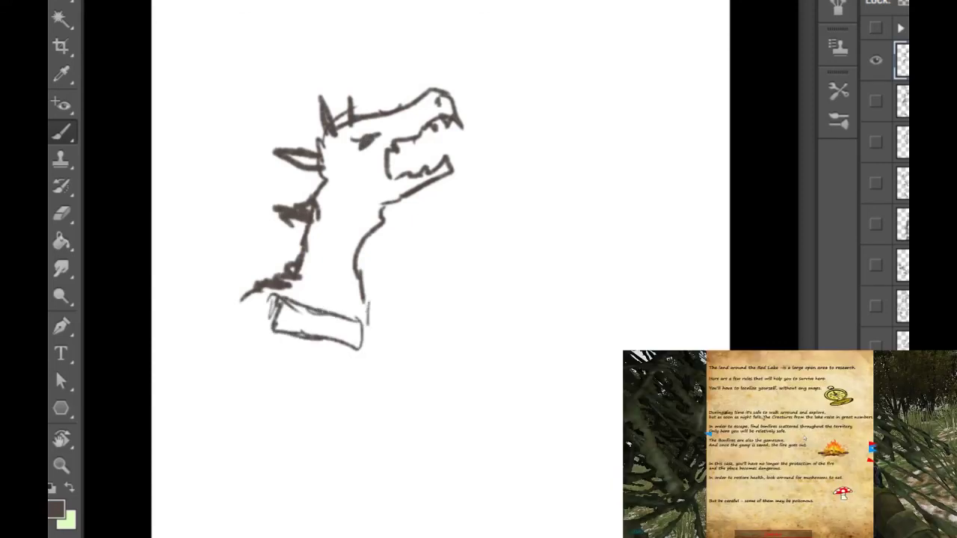
drag(253, 315, 230, 361)
drag(331, 371, 380, 385)
mouse_move(321, 389)
mouse_down()
mouse_move(344, 357)
mouse_move(378, 380)
mouse_move(388, 410)
mouse_up()
drag(314, 380, 392, 462)
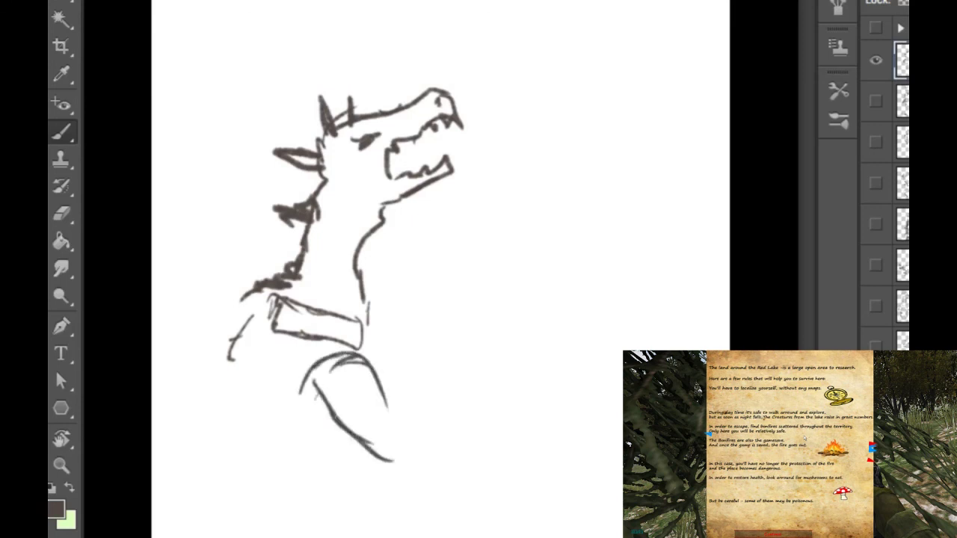
Step: Draw the dragon's bent elbow, sleeve cuff and raised forearm reaching forward, and extend the outline behind the shoulder
mouse_move(378, 375)
mouse_down()
mouse_move(447, 430)
mouse_move(450, 458)
mouse_up()
mouse_move(334, 431)
mouse_down()
mouse_move(378, 465)
mouse_move(416, 476)
mouse_up()
drag(449, 409, 452, 441)
mouse_move(423, 437)
mouse_down()
mouse_move(425, 458)
mouse_move(471, 470)
mouse_up()
mouse_move(420, 429)
mouse_down()
mouse_move(469, 470)
mouse_move(495, 417)
mouse_move(542, 379)
mouse_move(554, 391)
mouse_move(546, 417)
mouse_up()
mouse_move(543, 431)
mouse_down()
mouse_move(508, 465)
mouse_move(472, 474)
mouse_up()
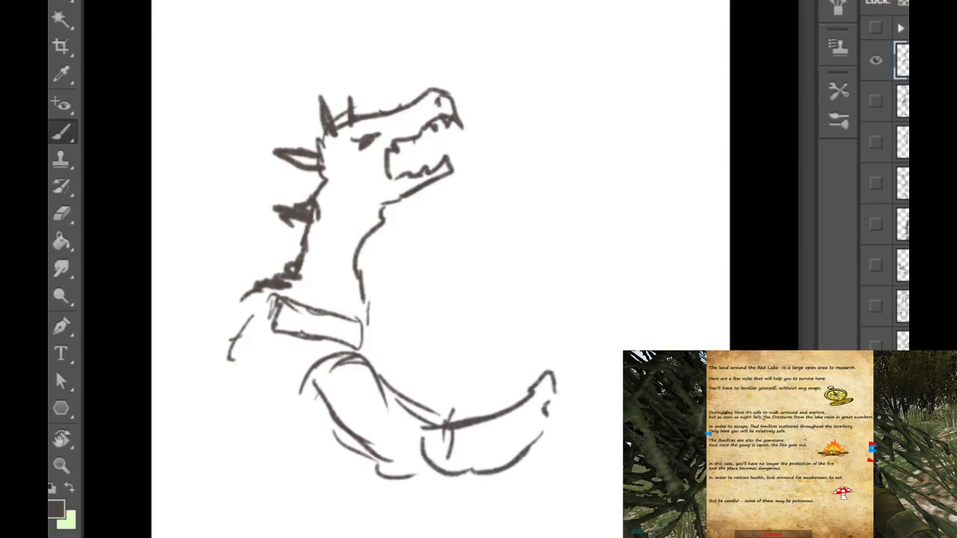
drag(252, 310, 214, 366)
drag(216, 350, 190, 372)
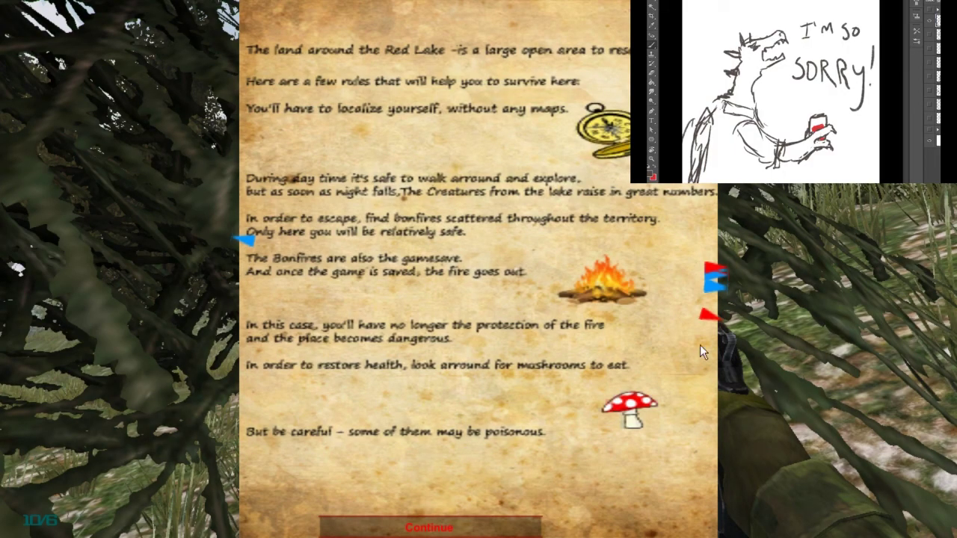
click(430, 527)
key(w)
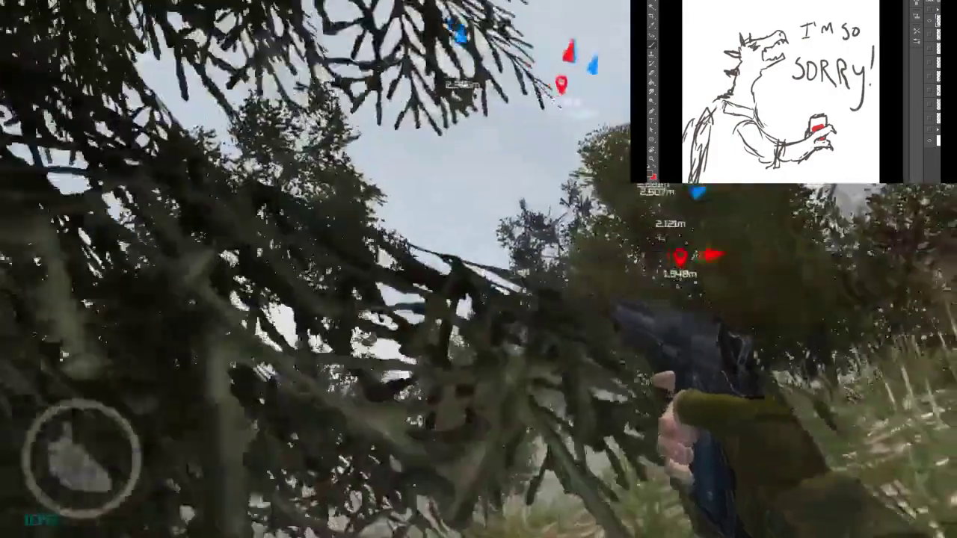
key(w)
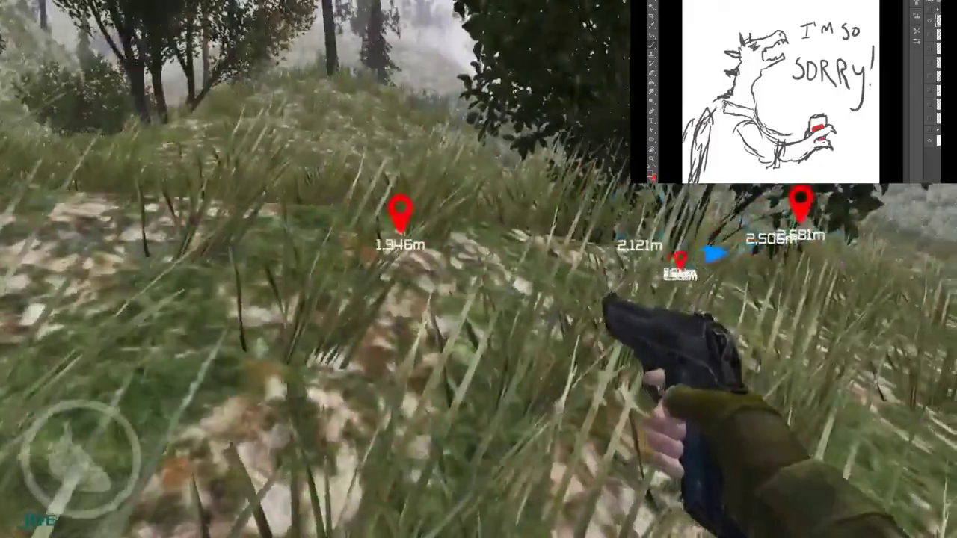
key(w)
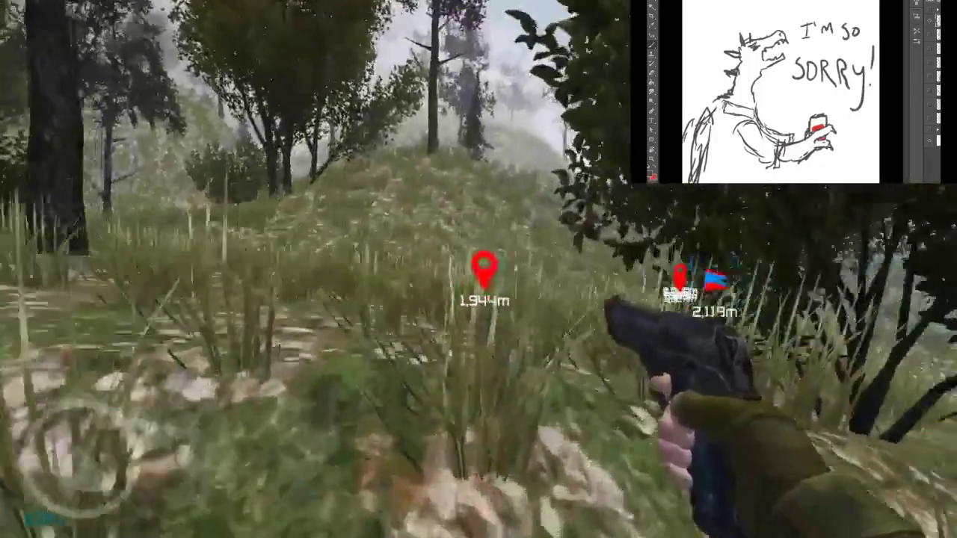
key(w)
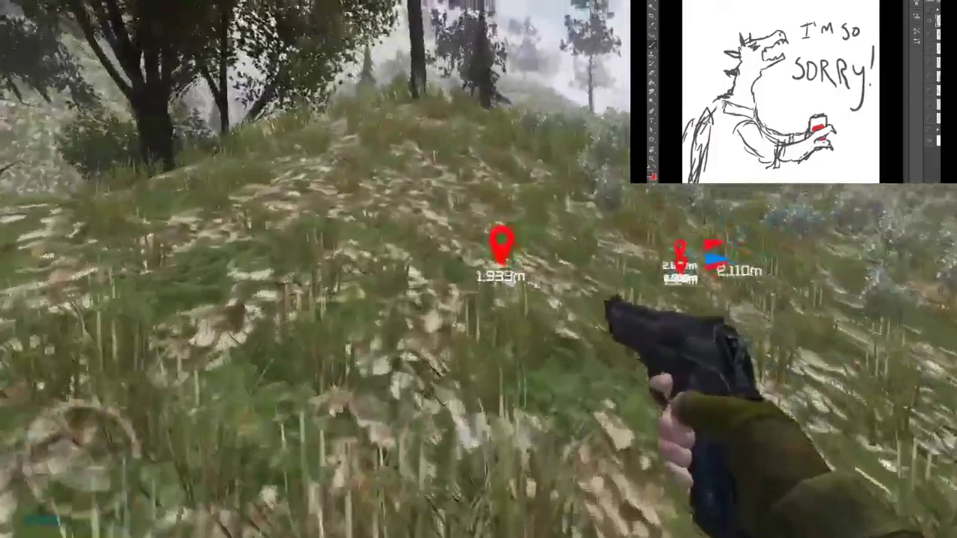
key(w)
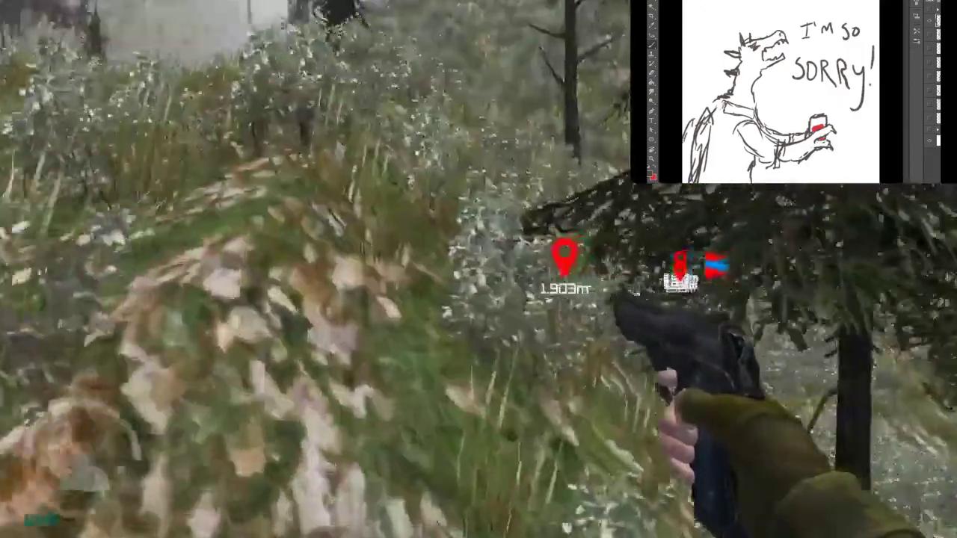
key(w)
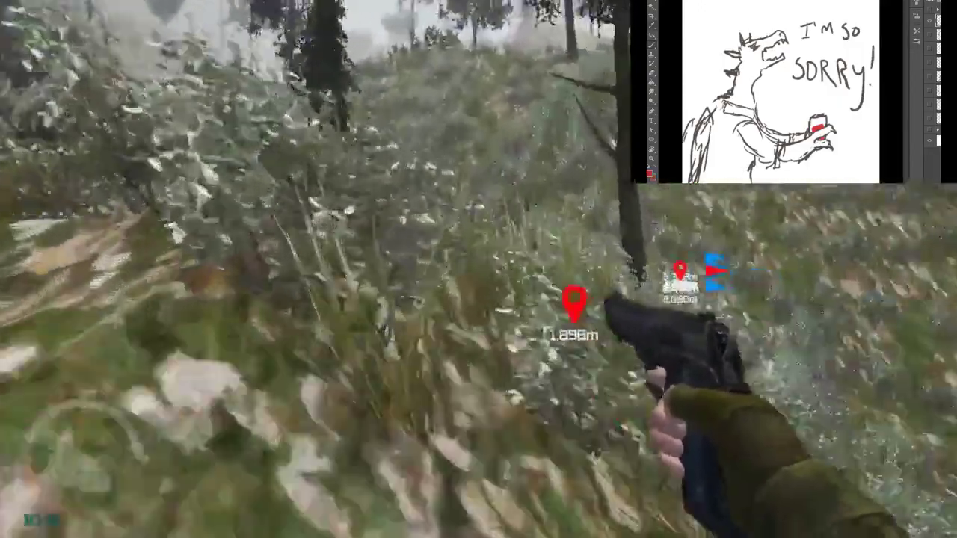
key(w)
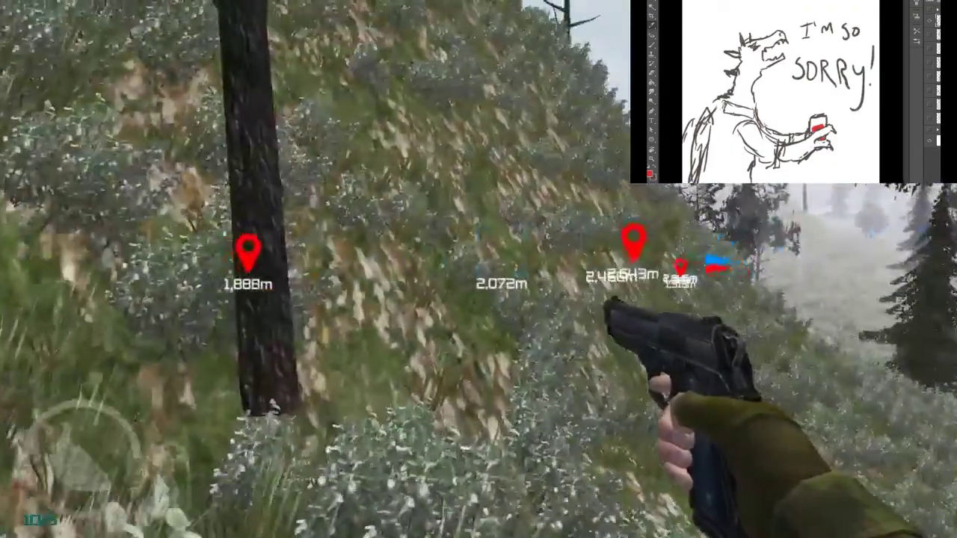
key(w)
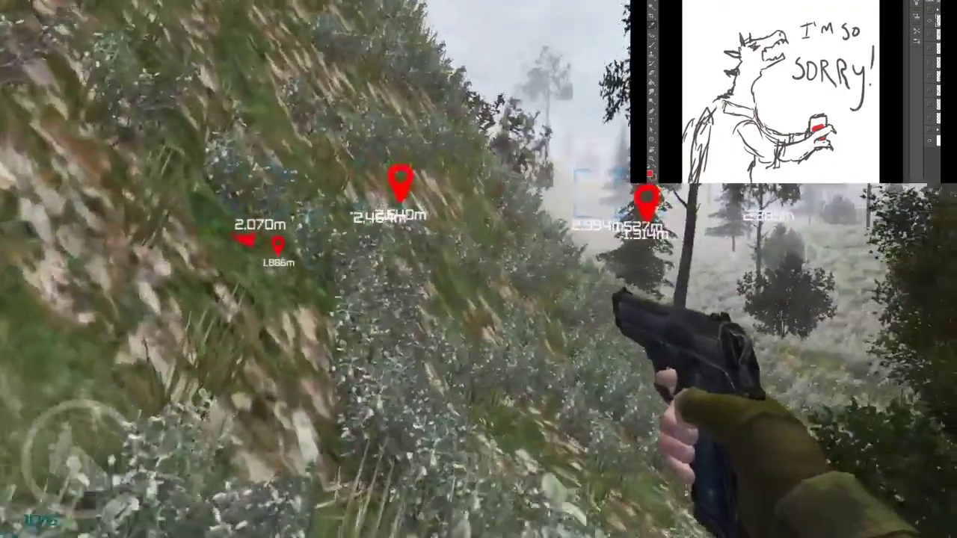
key(w)
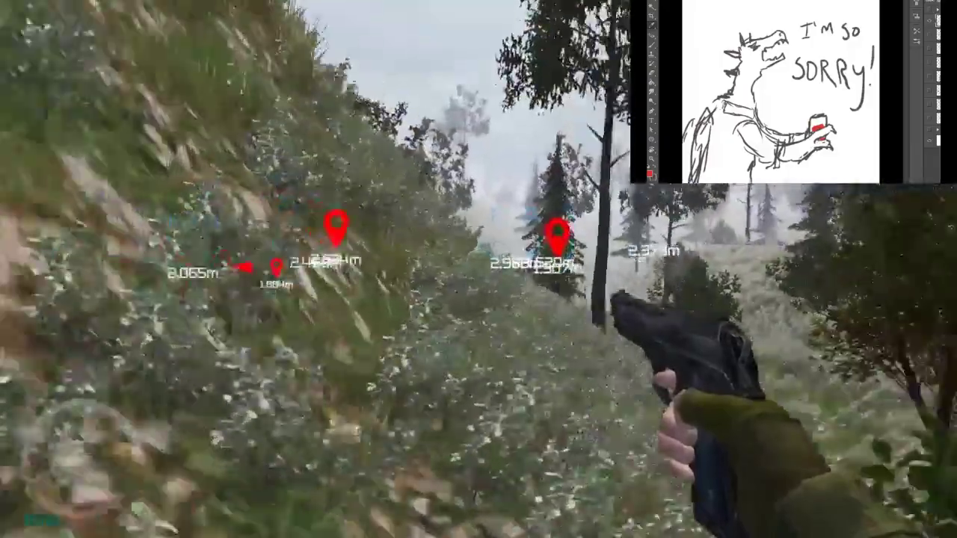
key(w)
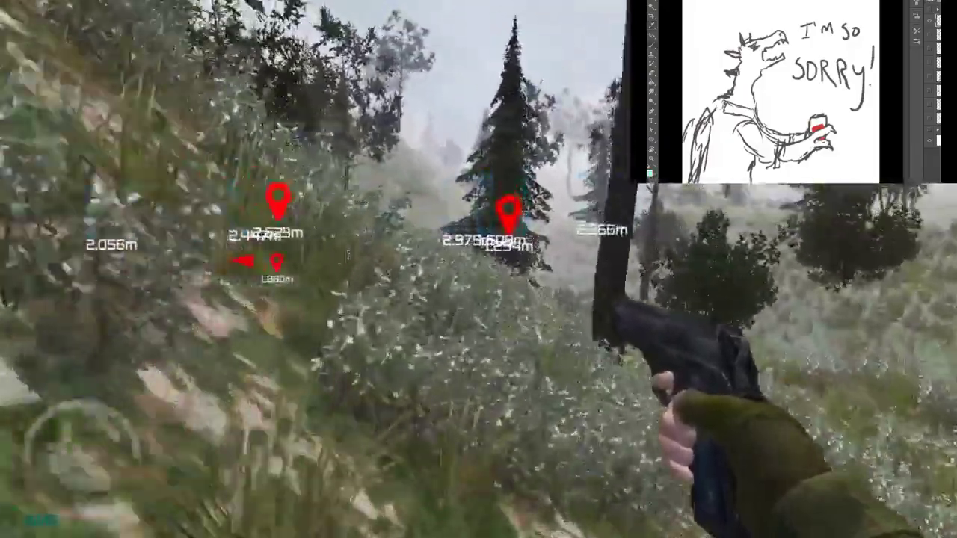
key(w)
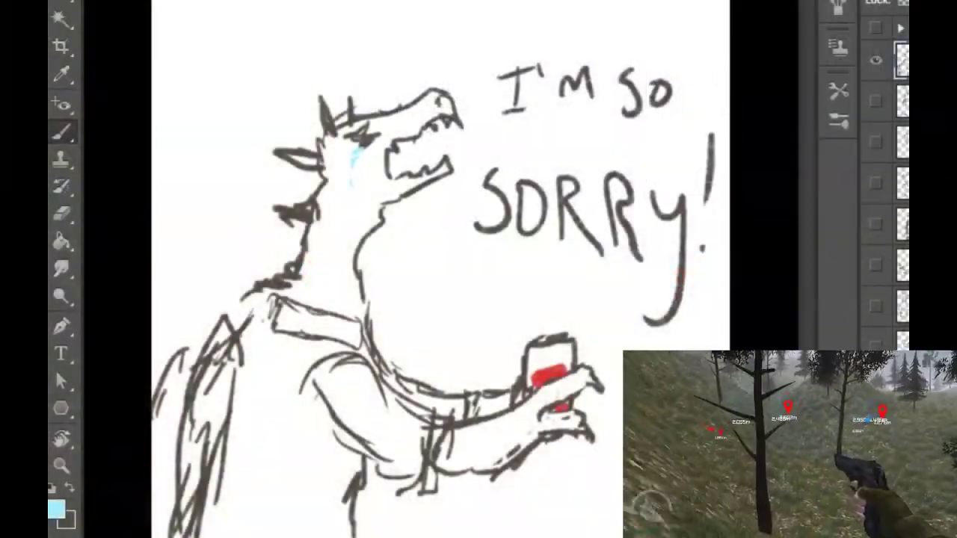
Step: Add small dark marks to the crying dragon's neck, jaw and forearm, and sketch short thin lines below its raised arm
key(x)
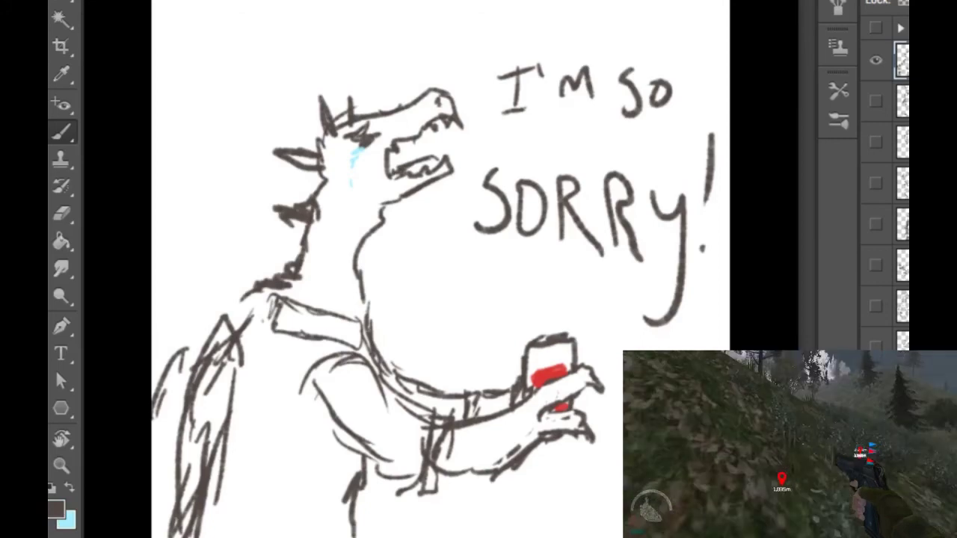
drag(498, 425, 481, 439)
drag(340, 235, 318, 245)
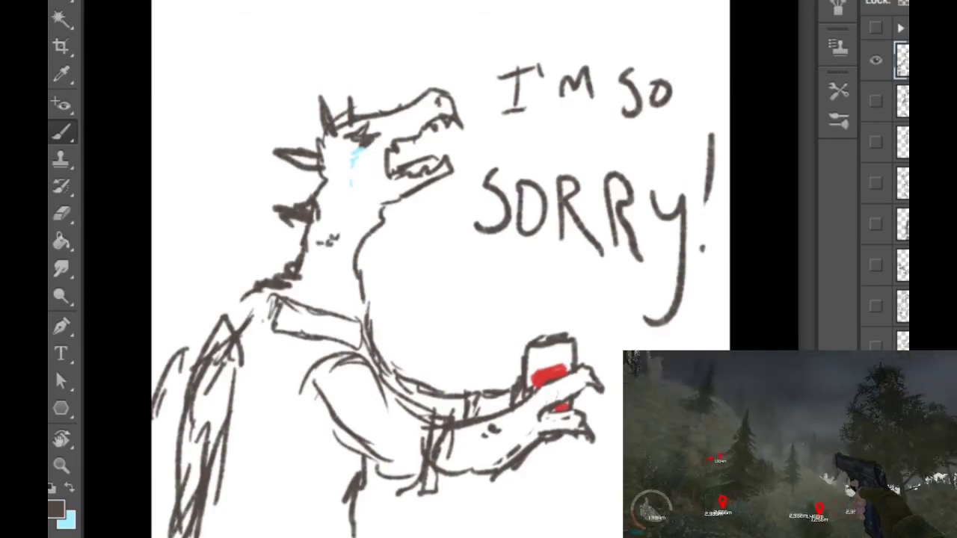
drag(369, 191, 364, 192)
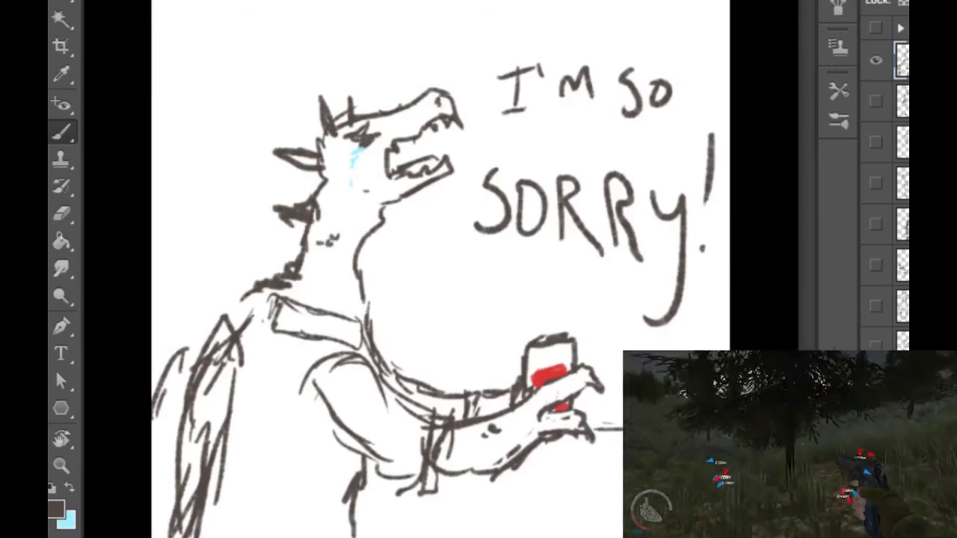
drag(488, 479, 490, 494)
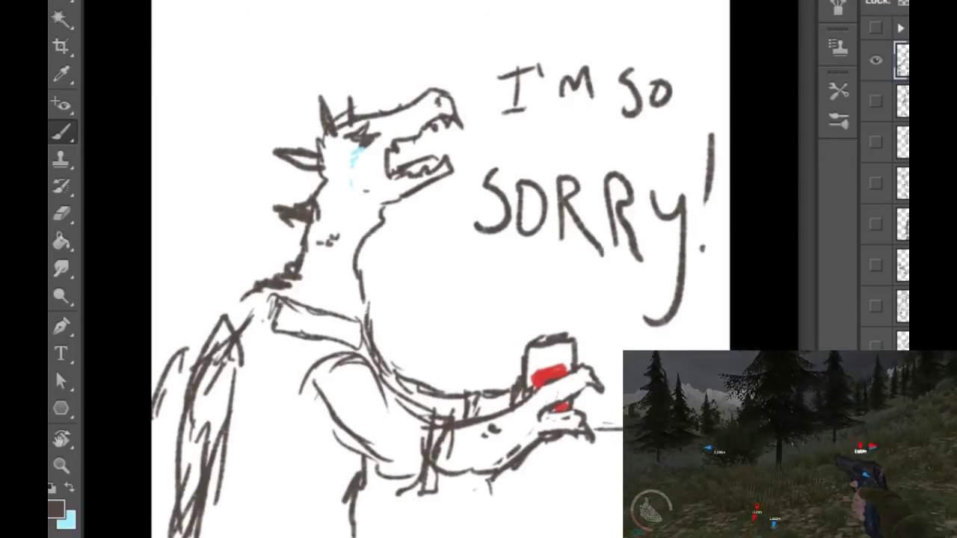
drag(541, 456, 551, 457)
drag(486, 506, 486, 529)
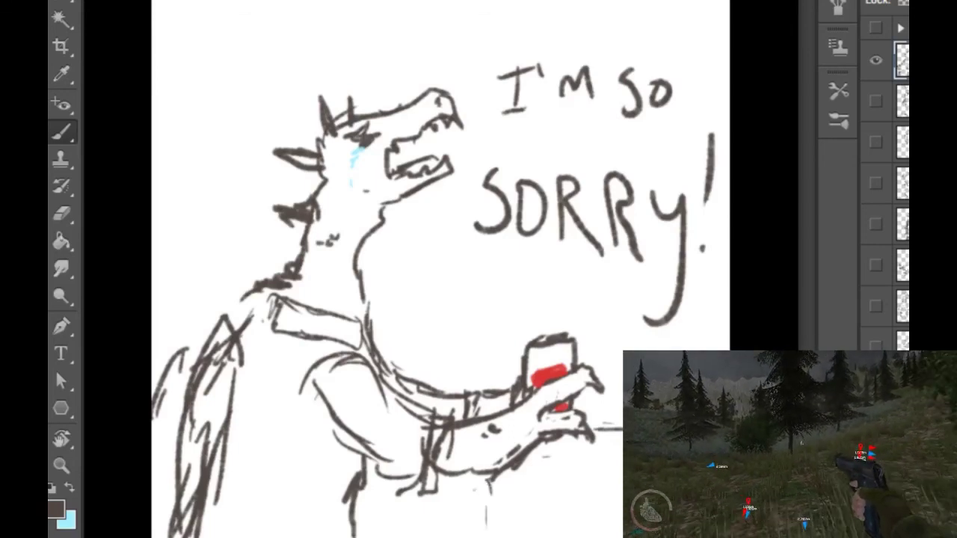
drag(475, 485, 486, 537)
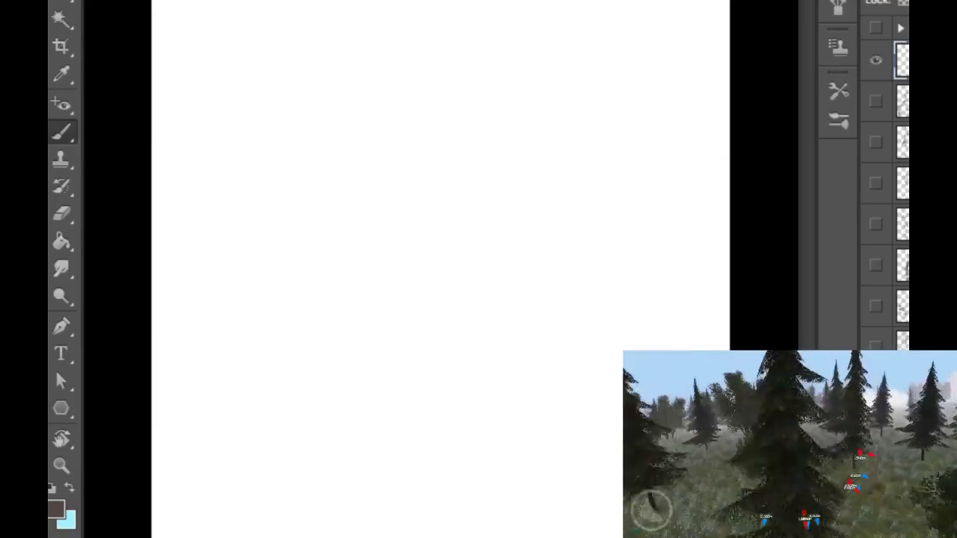
Step: Start a dragon's head on the empty canvas with a domed forehead, snout, jagged upper lip, nostrils, and a sideways-looking eye under a worried brow
mouse_move(564, 46)
mouse_down()
mouse_move(510, 31)
mouse_move(450, 60)
mouse_move(437, 123)
mouse_up()
drag(445, 79, 405, 147)
mouse_move(408, 149)
mouse_down()
mouse_move(407, 177)
mouse_move(423, 185)
mouse_move(506, 173)
mouse_up()
drag(427, 143, 478, 140)
mouse_move(504, 69)
mouse_down()
mouse_move(541, 74)
mouse_move(506, 98)
mouse_move(563, 95)
mouse_move(550, 87)
mouse_move(531, 106)
mouse_move(539, 92)
mouse_up()
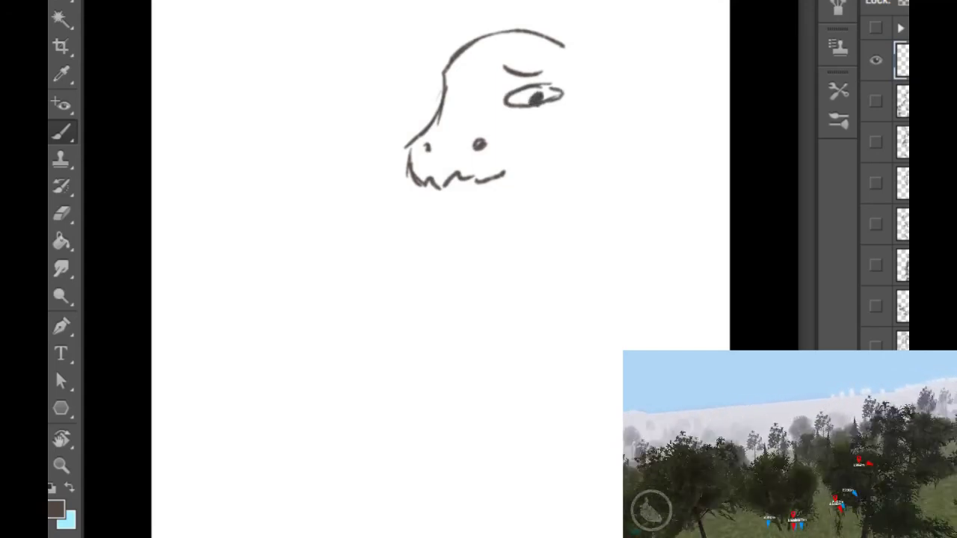
Step: Extend the wavy mouth line toward the cheek, draw the curved lower jaw, and add the far eye at the face's edge
drag(505, 174, 539, 157)
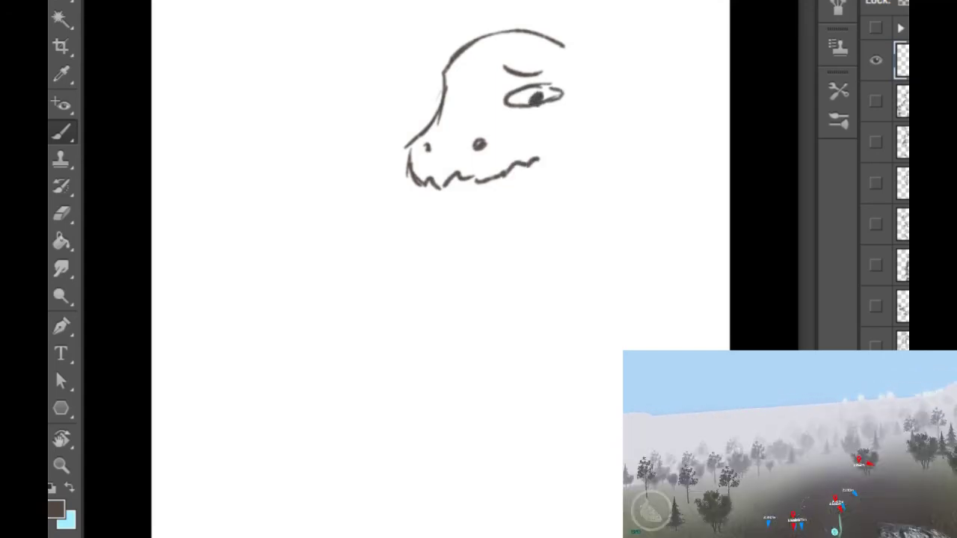
mouse_move(447, 194)
mouse_down()
mouse_move(456, 203)
mouse_move(526, 188)
mouse_move(578, 154)
mouse_up()
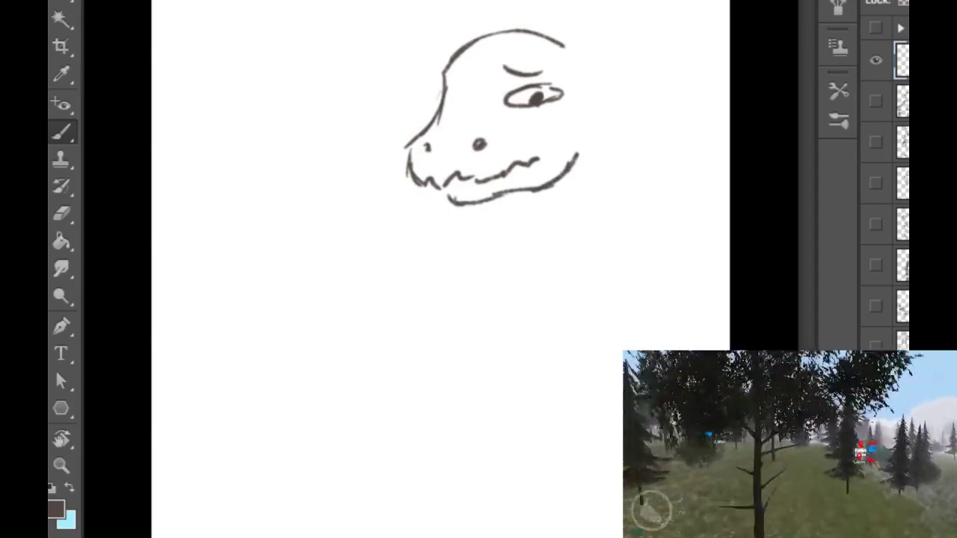
drag(441, 92, 443, 112)
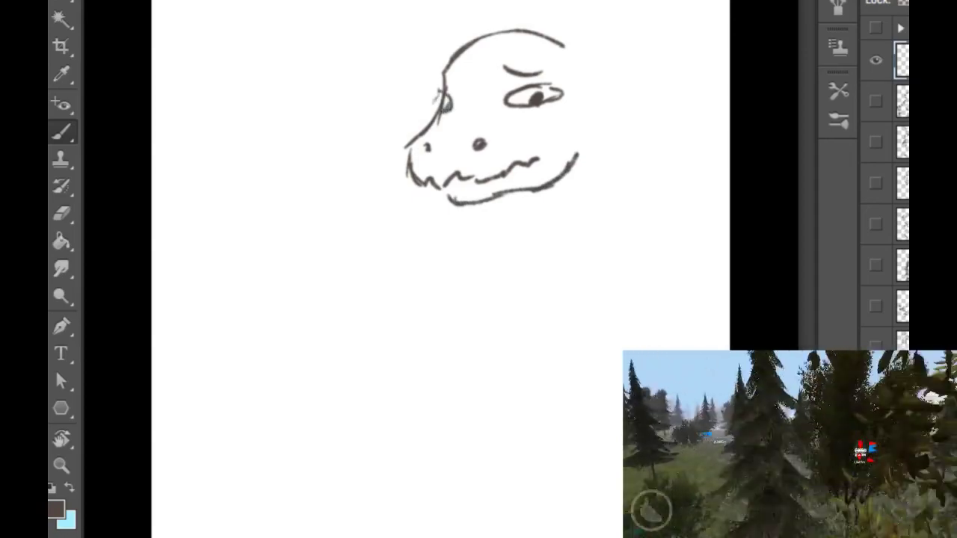
drag(458, 76, 453, 88)
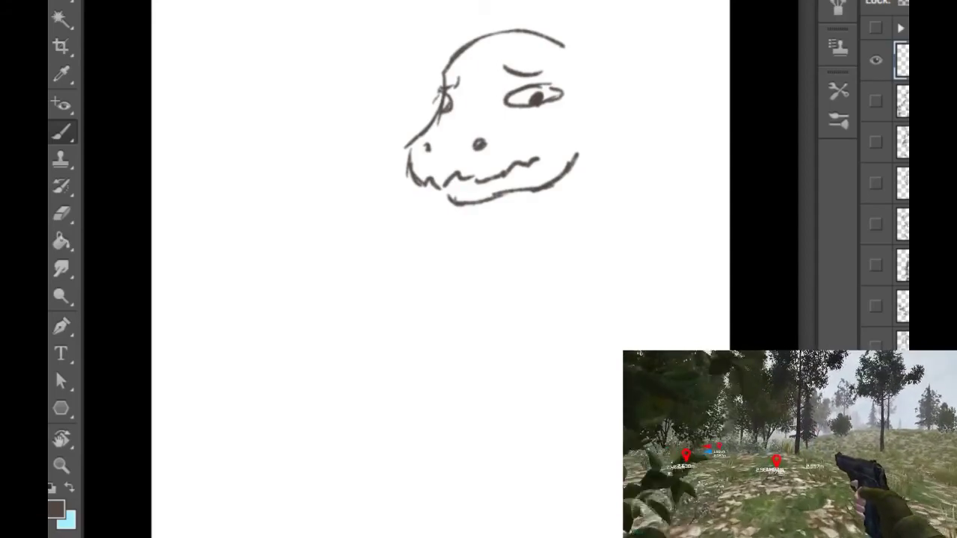
Step: Draw a large pointed, finned ear with inner ridges behind the near eye and a smaller pointed ear on the head's far side
mouse_move(582, 65)
mouse_down()
mouse_move(599, 46)
mouse_move(673, 27)
mouse_move(620, 68)
mouse_up()
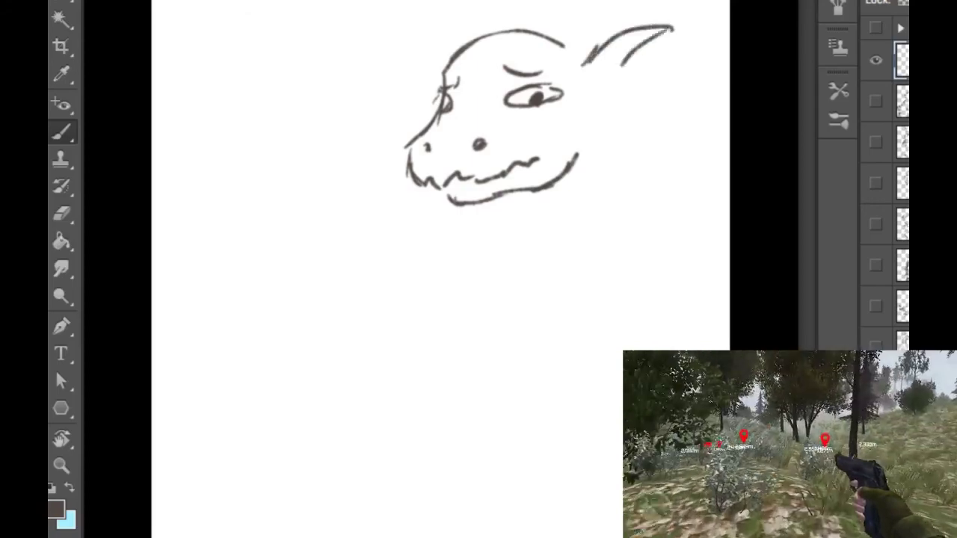
mouse_move(644, 36)
mouse_down()
mouse_move(605, 73)
mouse_move(602, 96)
mouse_up()
mouse_move(601, 100)
mouse_down()
mouse_move(633, 92)
mouse_move(600, 103)
mouse_move(597, 118)
mouse_move(629, 150)
mouse_up()
mouse_move(667, 32)
mouse_down()
mouse_move(634, 99)
mouse_move(629, 142)
mouse_up()
mouse_move(433, 74)
mouse_down()
mouse_move(388, 46)
mouse_move(424, 75)
mouse_up()
drag(424, 75, 426, 122)
Step: Handwrite the caption's first two lines, "My own teeths", beside the dragon's snout
mouse_move(205, 155)
mouse_down()
mouse_move(212, 130)
mouse_move(237, 153)
mouse_up()
mouse_move(234, 141)
mouse_down()
mouse_move(252, 155)
mouse_move(242, 183)
mouse_up()
mouse_move(277, 132)
mouse_down()
mouse_move(273, 146)
mouse_move(292, 135)
mouse_up()
mouse_move(292, 133)
mouse_down()
mouse_move(298, 150)
mouse_move(321, 130)
mouse_move(346, 142)
mouse_up()
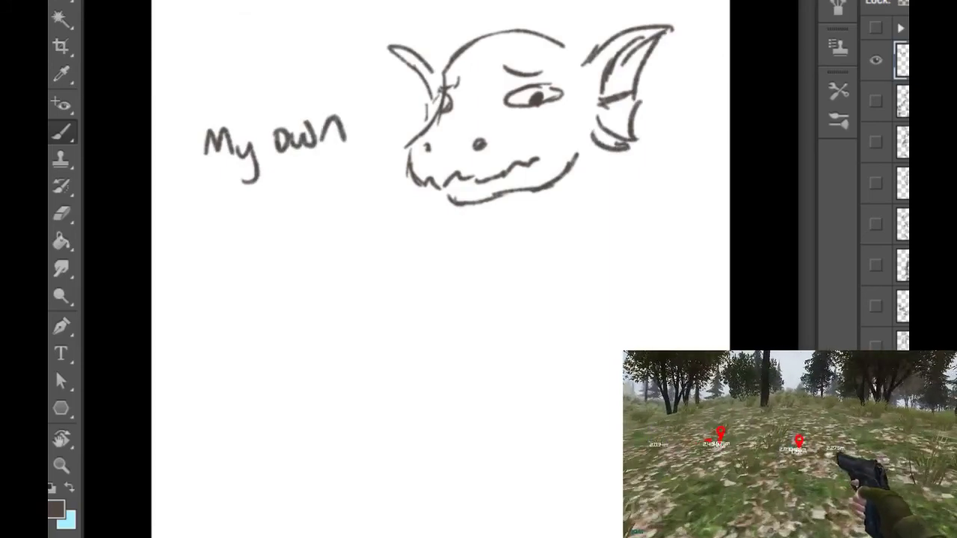
mouse_move(212, 196)
mouse_down()
mouse_move(209, 242)
mouse_move(233, 222)
mouse_up()
drag(229, 229, 270, 237)
drag(282, 187, 278, 228)
mouse_move(268, 216)
mouse_down()
mouse_move(277, 212)
mouse_move(287, 237)
mouse_up()
drag(289, 217, 313, 237)
drag(343, 196, 322, 227)
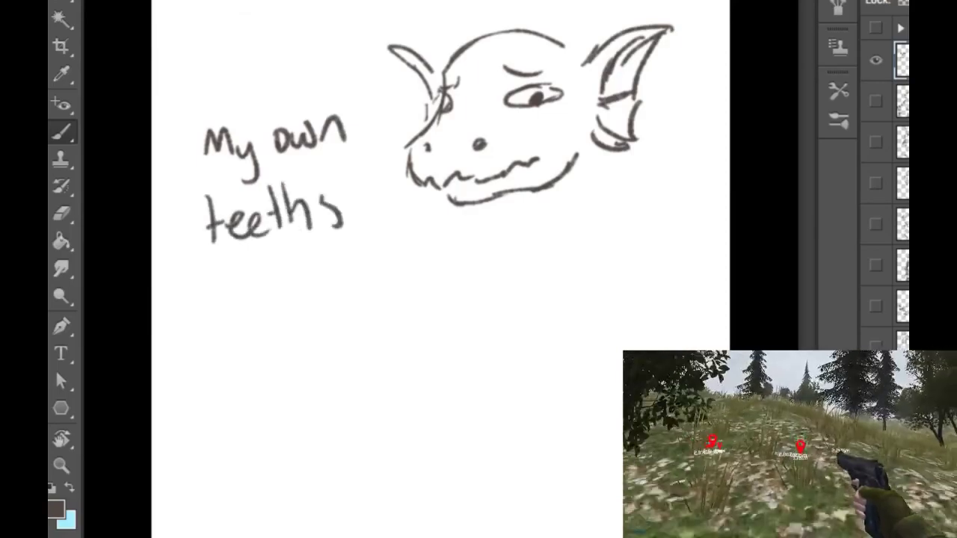
Step: Handwrite "biting my tongue..." below the first two caption lines
mouse_move(241, 278)
mouse_down()
mouse_move(245, 319)
mouse_move(253, 305)
mouse_up()
click(266, 307)
drag(278, 262, 277, 317)
drag(271, 299, 297, 309)
mouse_move(303, 306)
mouse_down()
mouse_move(315, 287)
mouse_move(328, 304)
mouse_up()
mouse_move(350, 290)
mouse_down()
mouse_move(338, 352)
mouse_move(381, 259)
mouse_move(395, 278)
mouse_up()
drag(403, 261, 412, 293)
mouse_move(421, 259)
mouse_down()
mouse_move(416, 317)
mouse_move(403, 321)
mouse_up()
drag(281, 385, 292, 441)
mouse_move(297, 404)
mouse_down()
mouse_move(314, 434)
mouse_move(338, 419)
mouse_move(338, 437)
mouse_up()
mouse_move(359, 409)
mouse_down()
mouse_move(344, 462)
mouse_move(374, 419)
mouse_move(404, 413)
mouse_up()
click(416, 404)
click(428, 407)
click(443, 407)
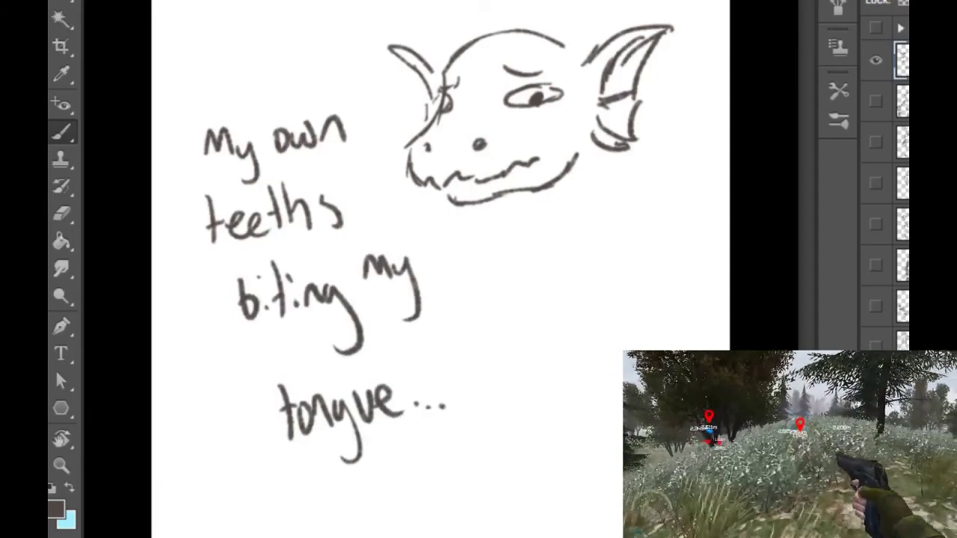
Step: Draw a clawed hand raised against the dragon's cheek, with its wrist below the jaw and the neck line behind it
mouse_move(610, 195)
mouse_down()
mouse_move(589, 154)
mouse_move(554, 146)
mouse_move(570, 214)
mouse_up()
drag(532, 186, 586, 274)
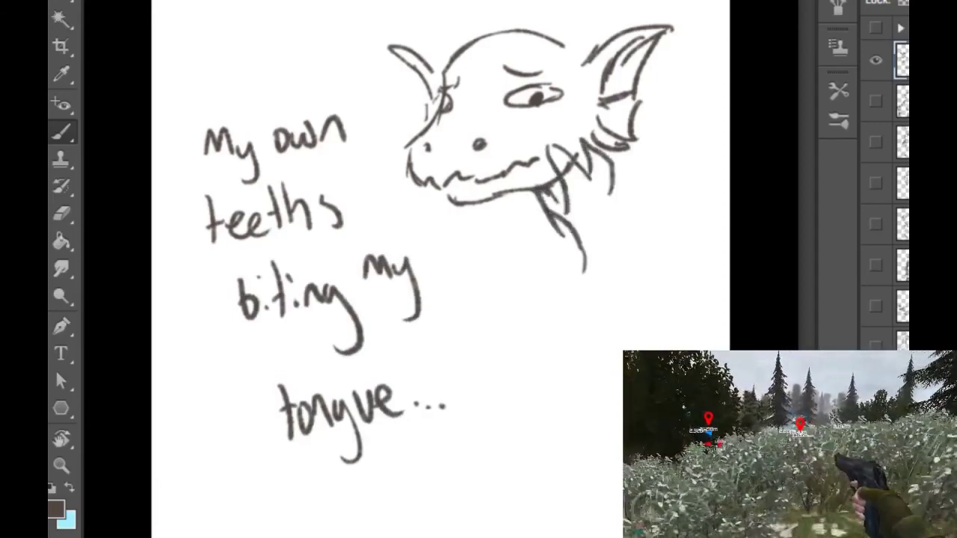
drag(612, 187, 617, 262)
drag(609, 208, 623, 261)
drag(623, 228, 632, 255)
mouse_move(626, 184)
mouse_down()
mouse_move(654, 218)
mouse_move(661, 266)
mouse_up()
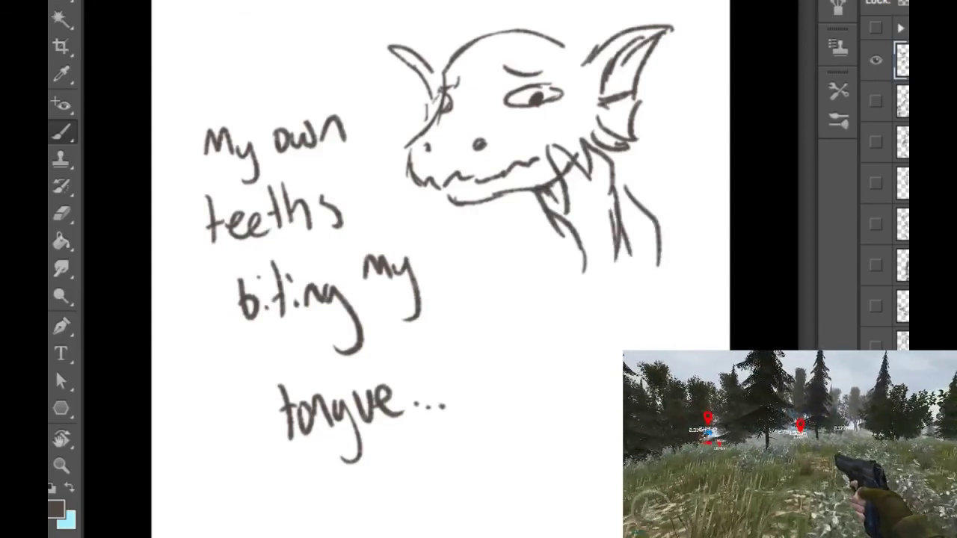
Step: Clear the jaw line where it crosses the raised hand and step back the latest strokes near the lowest finger
drag(551, 196, 565, 221)
mouse_move(566, 175)
mouse_down()
mouse_move(571, 163)
mouse_move(582, 177)
mouse_up()
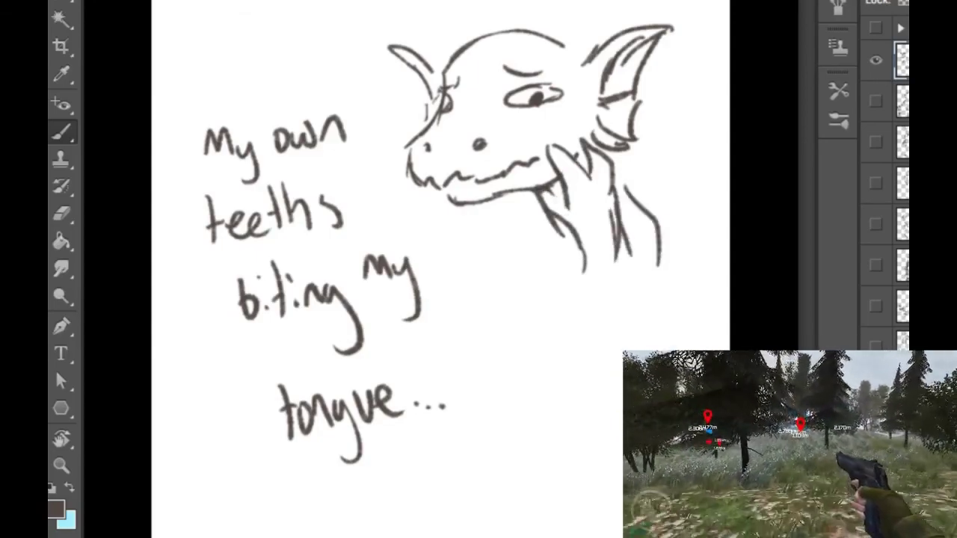
key(ctrl+alt+z)
key(ctrl+alt+z)
key(ctrl+alt+z)
key(ctrl+alt+z)
key(ctrl+alt+z)
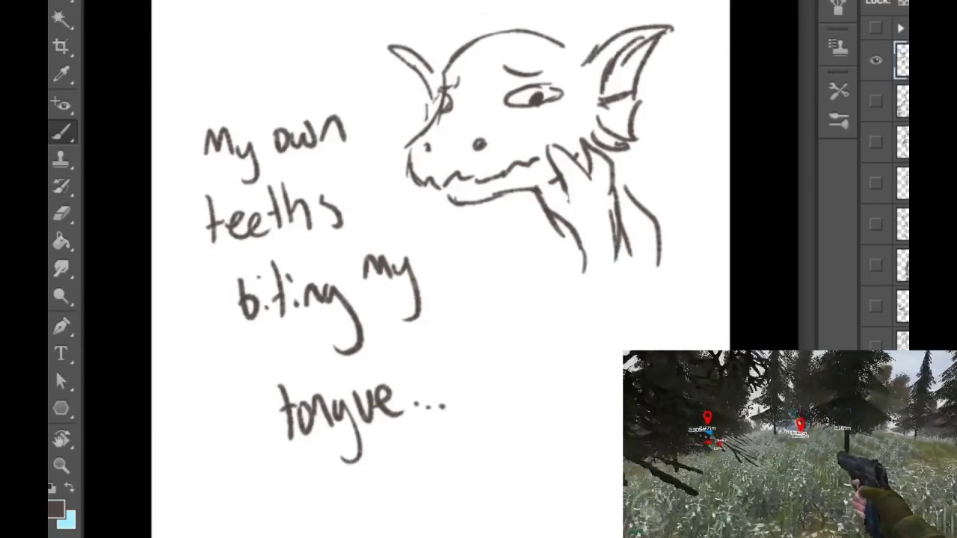
Step: Redraw the hand's lowest finger and sharpen the upper fingertip beside the corner of the mouth
mouse_move(551, 184)
mouse_down()
mouse_move(535, 178)
mouse_move(561, 207)
mouse_up()
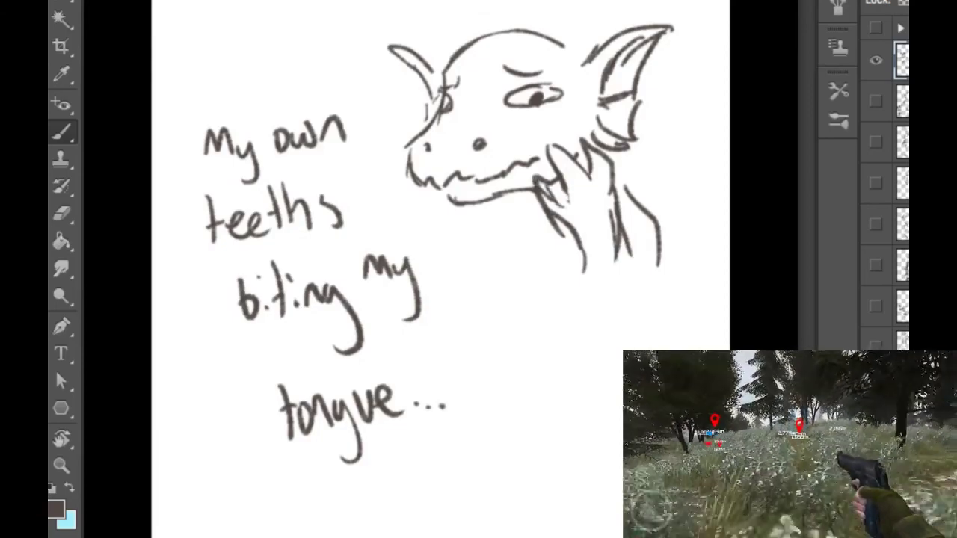
drag(542, 138, 549, 153)
drag(546, 139, 586, 146)
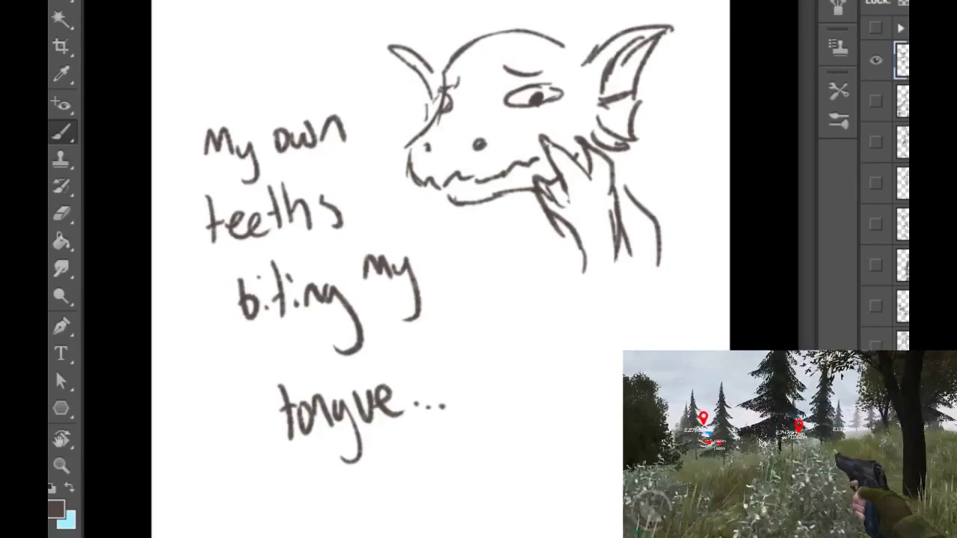
Step: Draw a curved horn rising from the dragon's forehead and join the neck line to the back of the hand
mouse_move(486, 2)
mouse_down()
mouse_move(479, 66)
mouse_move(486, 6)
mouse_move(567, 48)
mouse_up()
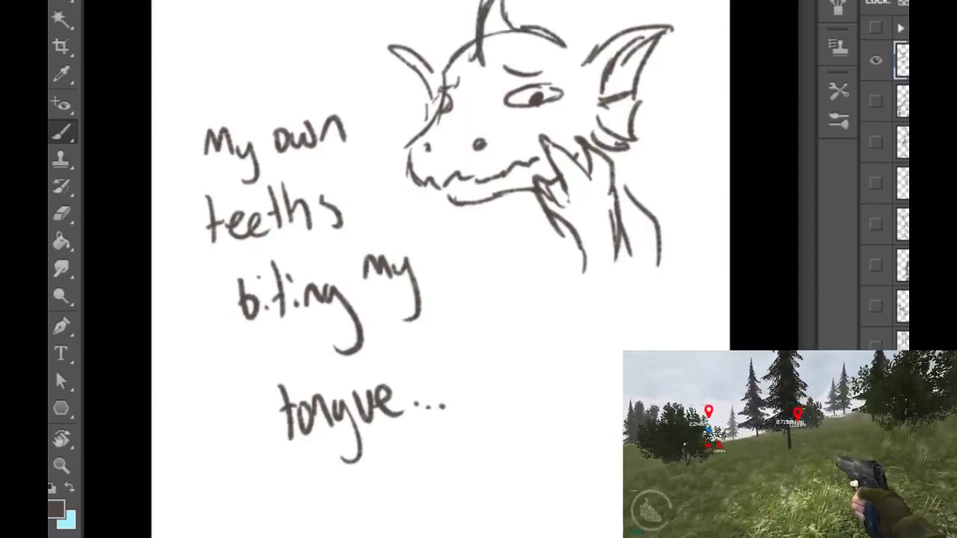
drag(614, 169, 654, 214)
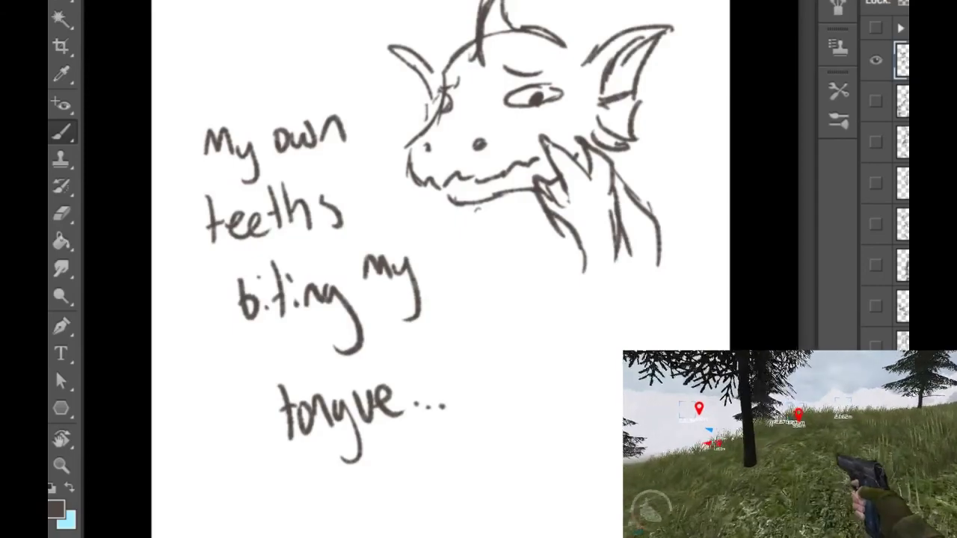
Step: Paint light-blue tears beneath the dragon's near eye and switch back to the dark drawing colour
key(x)
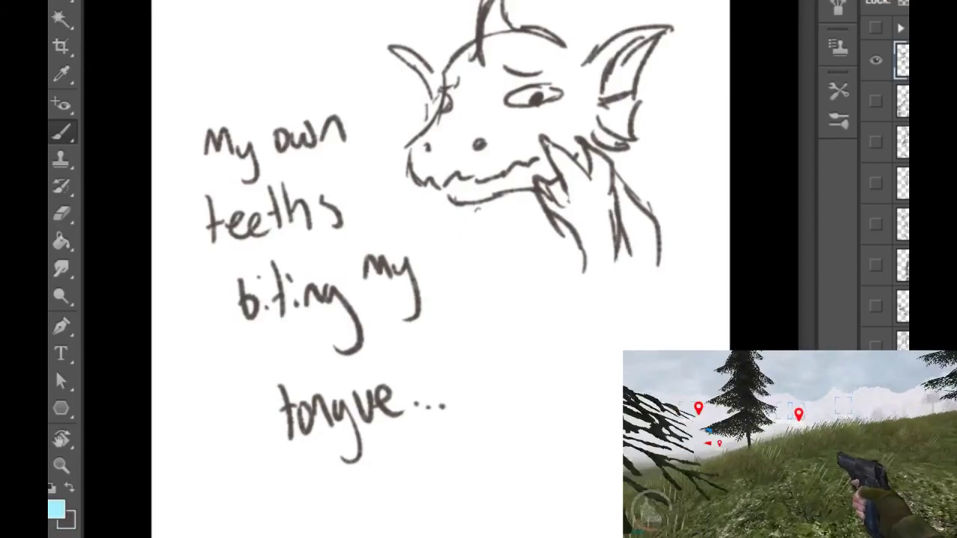
mouse_move(531, 109)
mouse_down()
mouse_move(559, 100)
mouse_move(575, 128)
mouse_up()
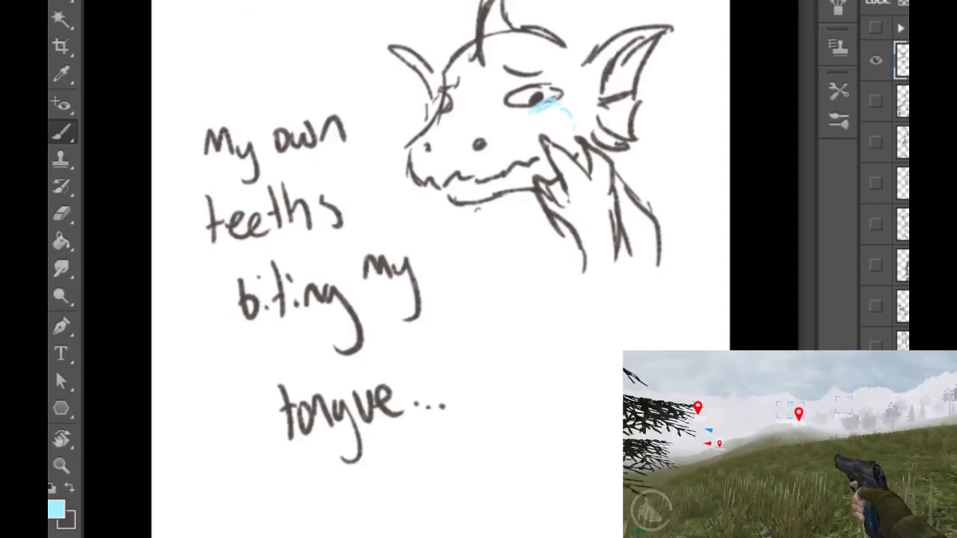
key(x)
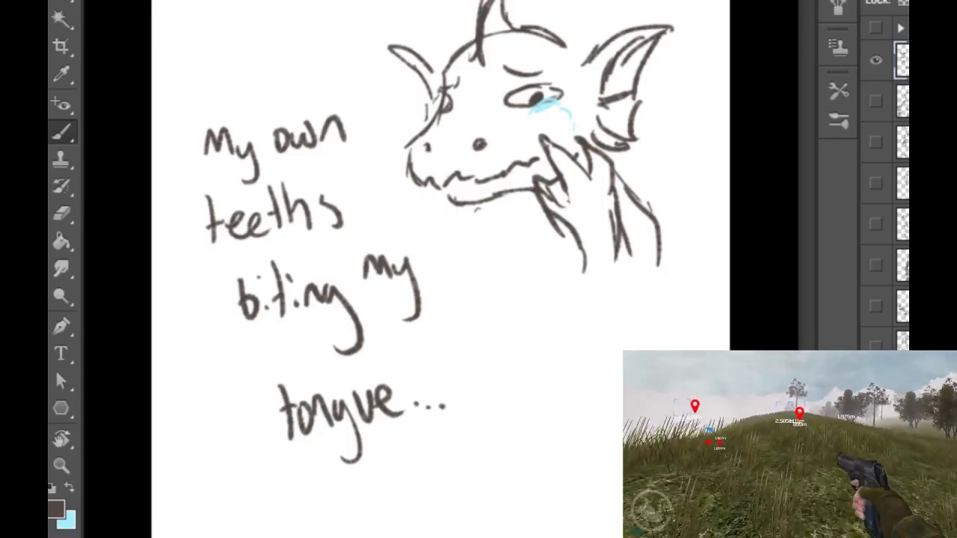
Step: Add a short dark crease at the corner of the mouth and hide the dragon drawing's layer
drag(537, 160, 531, 138)
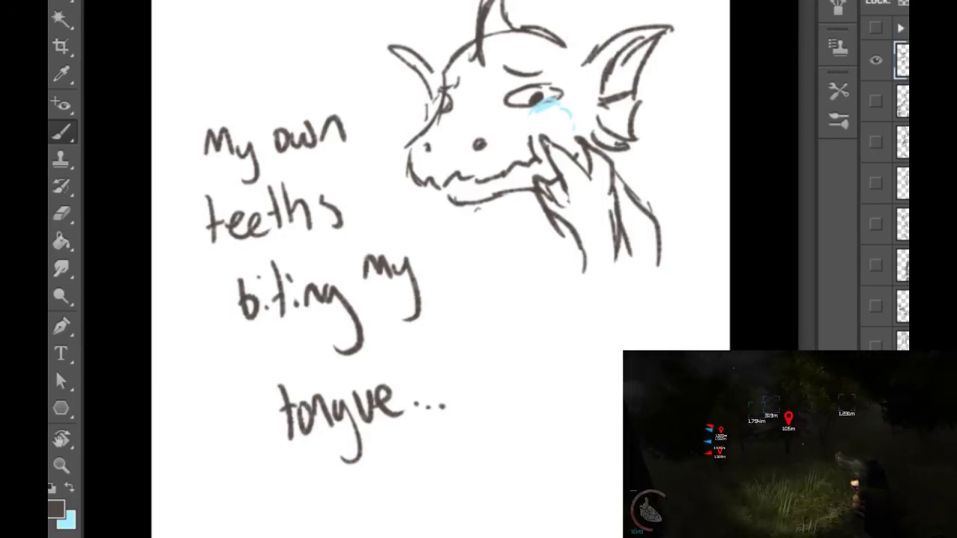
click(876, 60)
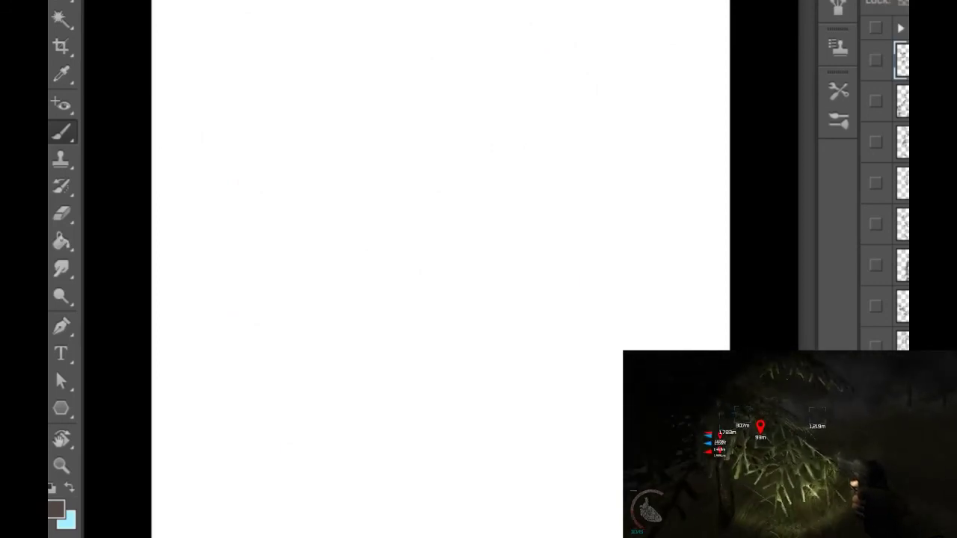
Step: Add a new layer and draw the long rectangular lid of a trash can with a double lower rim
key(ctrl+shift+alt+n)
mouse_move(388, 227)
mouse_down()
mouse_move(388, 256)
mouse_move(388, 228)
mouse_move(569, 224)
mouse_move(576, 263)
mouse_up()
mouse_move(388, 263)
mouse_down()
mouse_move(388, 271)
mouse_move(435, 274)
mouse_up()
mouse_move(413, 285)
mouse_down()
mouse_move(471, 287)
mouse_move(535, 272)
mouse_up()
mouse_move(426, 265)
mouse_down()
mouse_move(566, 264)
mouse_move(576, 253)
mouse_up()
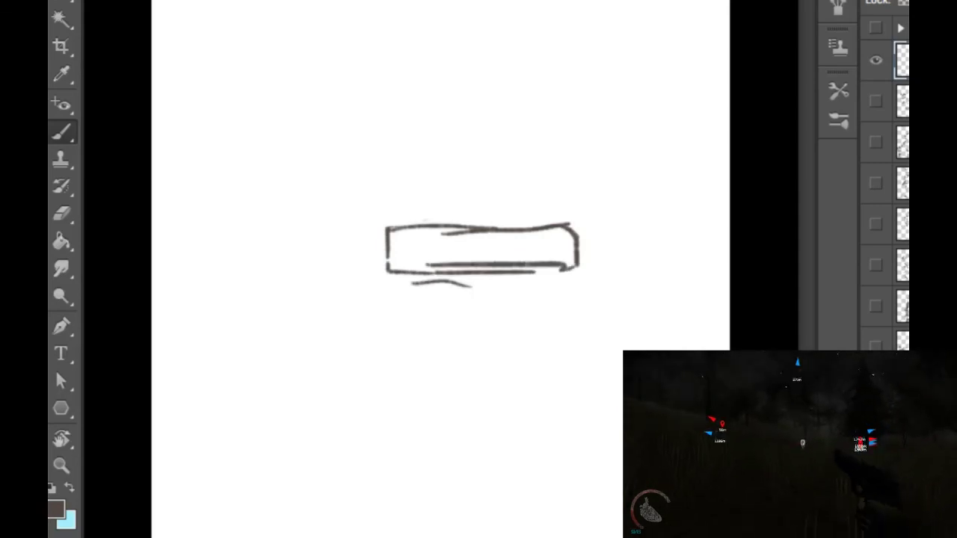
Step: Draw the trash can's tapering sides and uneven base below the lid
mouse_move(389, 273)
mouse_down()
mouse_move(400, 478)
mouse_move(535, 498)
mouse_up()
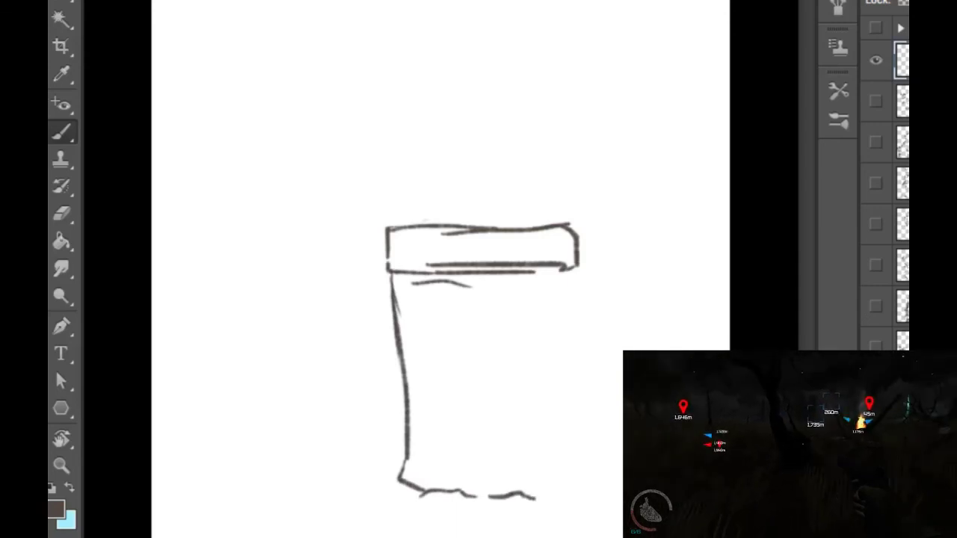
mouse_move(568, 463)
mouse_down()
mouse_move(564, 480)
mouse_move(573, 397)
mouse_up()
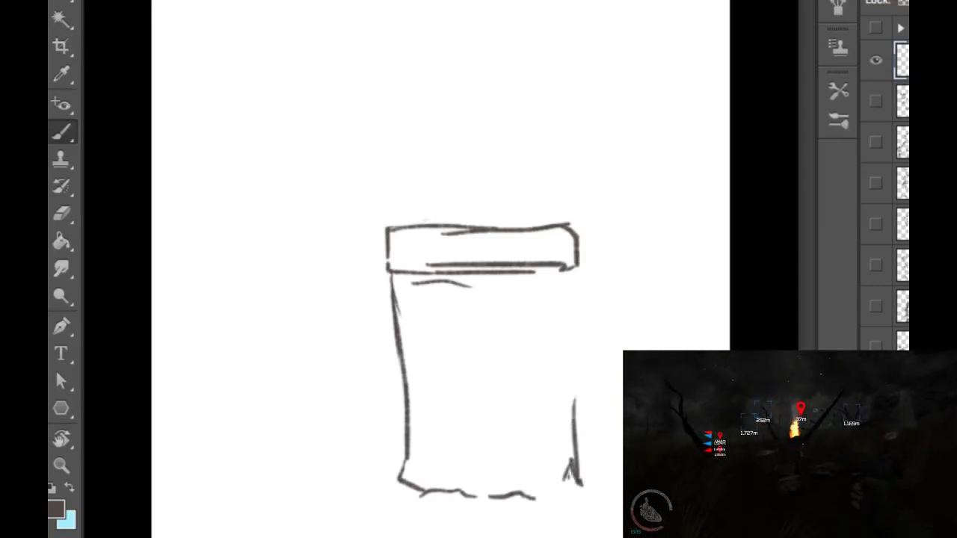
drag(577, 268, 566, 375)
drag(577, 294, 572, 451)
Step: Draw uneven vertical ridges down the trash can's body and small details along its base
drag(423, 284, 427, 415)
drag(452, 473, 449, 305)
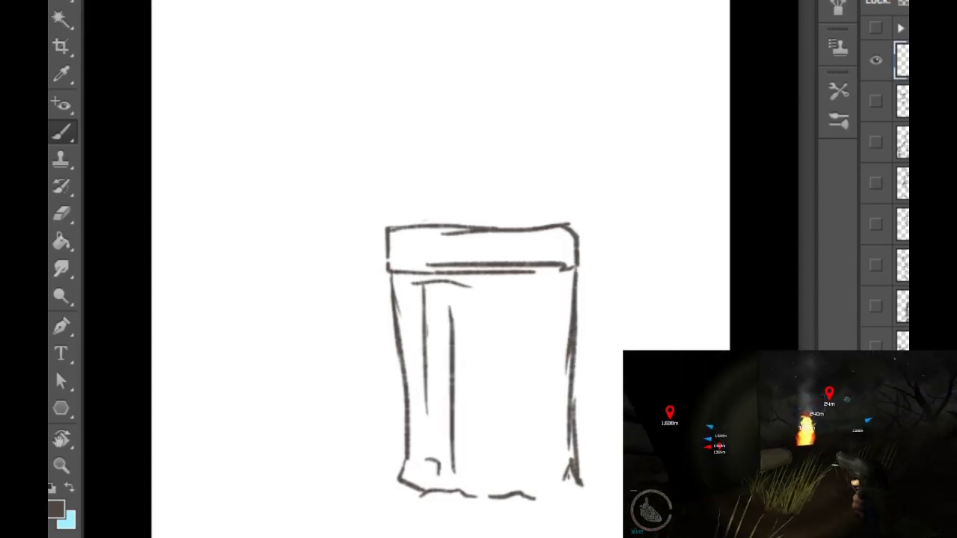
drag(426, 463, 440, 473)
drag(493, 336, 497, 423)
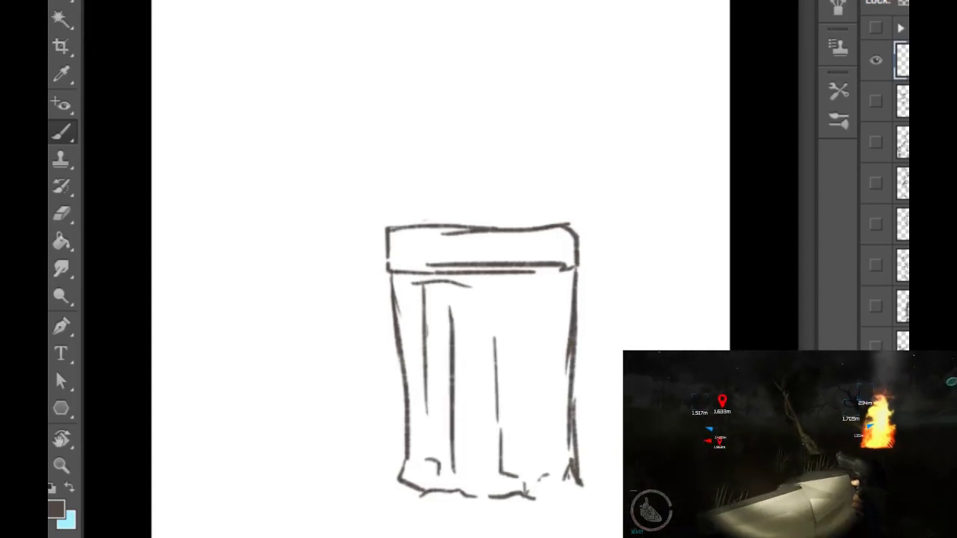
drag(544, 307, 537, 464)
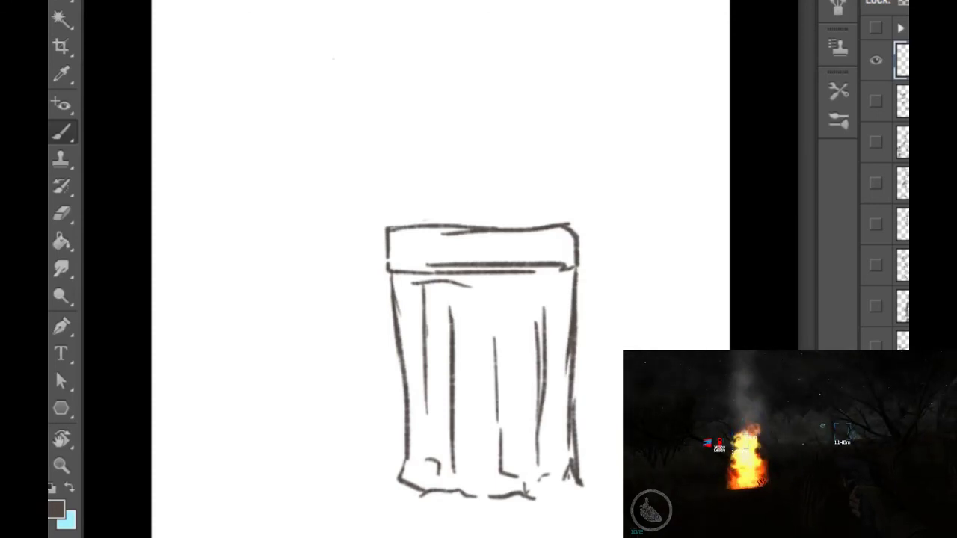
Step: Sketch a scowling dragon perched on the lid, with its head, back, tail and chest line, and erase its first foot
mouse_move(417, 93)
mouse_down()
mouse_move(394, 88)
mouse_move(348, 128)
mouse_move(374, 138)
mouse_move(407, 131)
mouse_move(404, 84)
mouse_move(430, 96)
mouse_move(395, 113)
mouse_move(409, 111)
mouse_move(409, 161)
mouse_move(435, 129)
mouse_move(516, 187)
mouse_move(525, 211)
mouse_move(546, 213)
mouse_move(561, 188)
mouse_move(588, 192)
mouse_move(604, 229)
mouse_move(568, 212)
mouse_move(545, 224)
mouse_up()
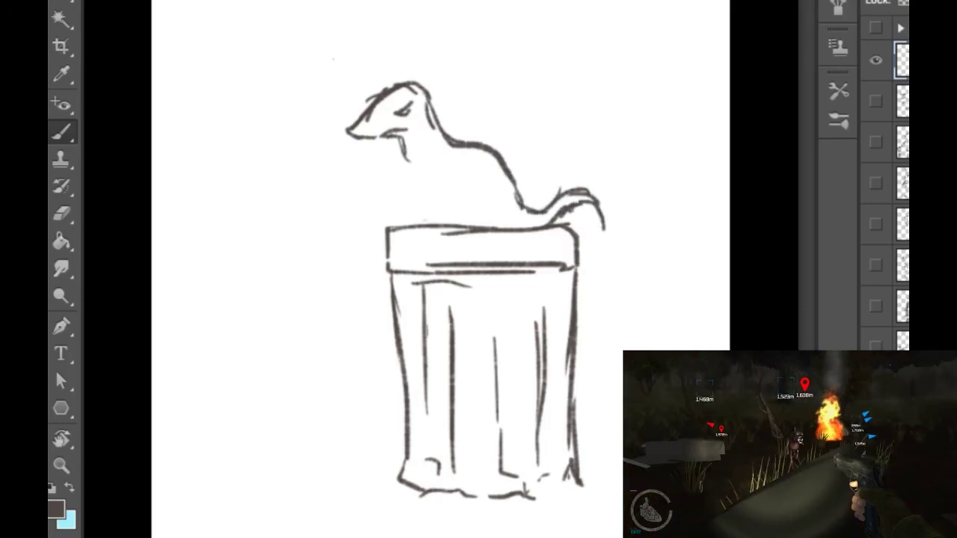
mouse_move(402, 152)
mouse_down()
mouse_move(426, 166)
mouse_move(442, 224)
mouse_up()
mouse_move(440, 223)
mouse_down()
mouse_move(418, 223)
mouse_move(419, 236)
mouse_move(435, 228)
mouse_up()
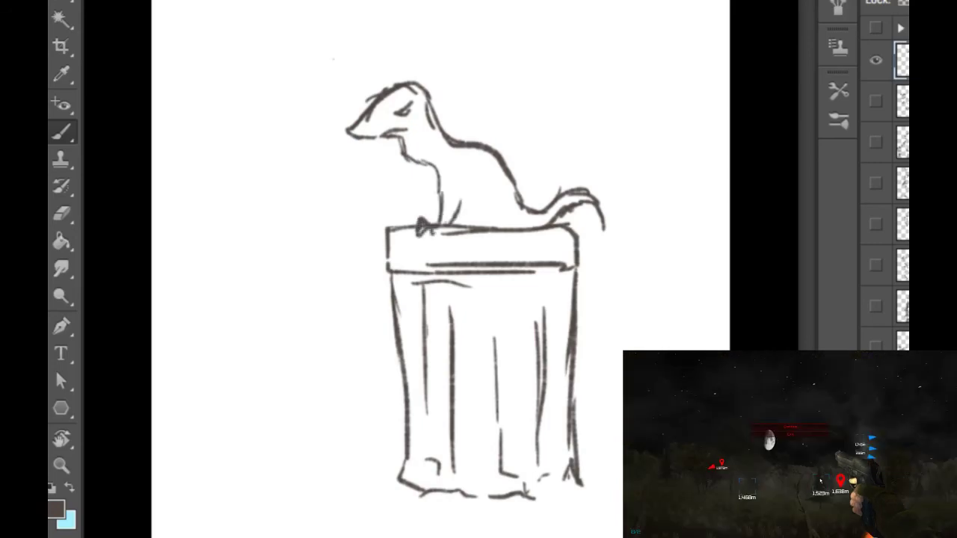
mouse_move(423, 220)
mouse_down()
mouse_move(449, 228)
mouse_move(407, 227)
mouse_up()
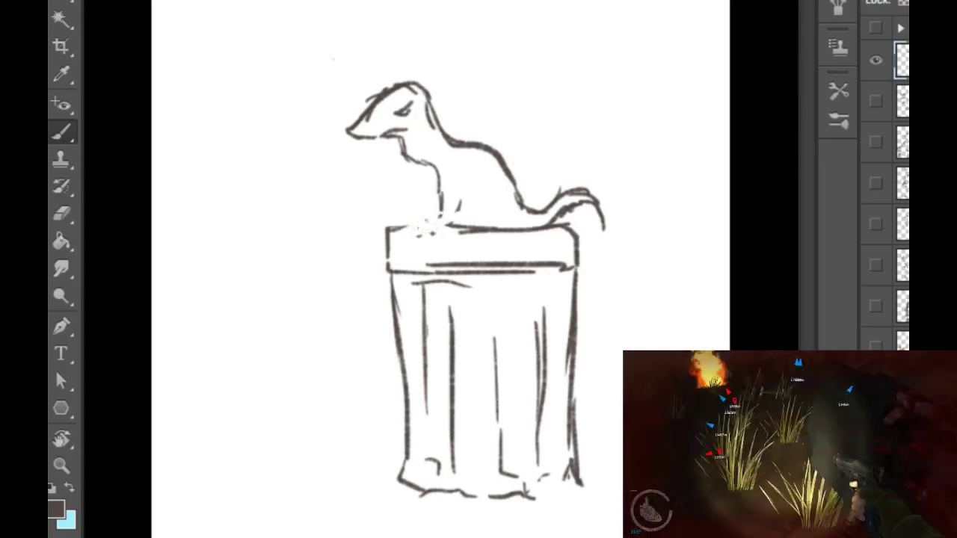
Step: Draw the dragon's near wing draped over the can's rim and its far foreleg resting on the lid
mouse_move(462, 162)
mouse_down()
mouse_move(438, 208)
mouse_move(429, 262)
mouse_move(493, 231)
mouse_up()
mouse_move(456, 262)
mouse_down()
mouse_move(508, 251)
mouse_move(528, 282)
mouse_up()
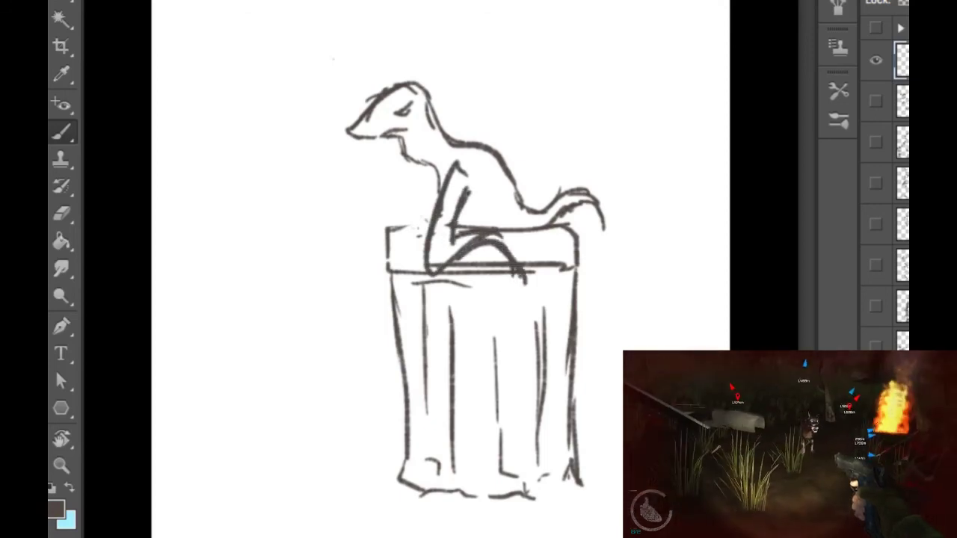
drag(420, 166, 403, 226)
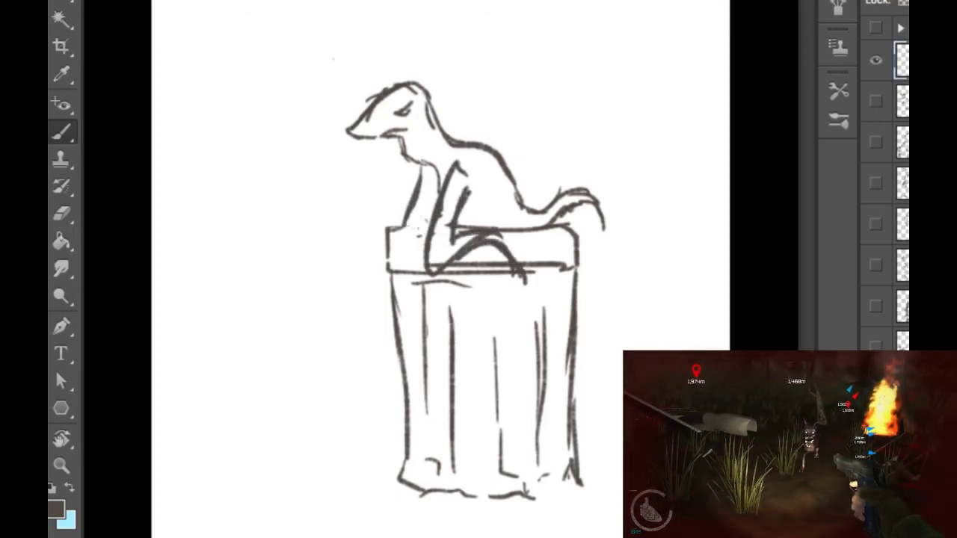
Step: Thicken and shade the draped wing, extend its tips below the rim, and add a horn on the dragon's snout
mouse_move(427, 264)
mouse_down()
mouse_move(422, 304)
mouse_move(442, 274)
mouse_up()
mouse_move(477, 186)
mouse_down()
mouse_move(471, 202)
mouse_move(527, 258)
mouse_move(533, 286)
mouse_up()
mouse_move(510, 229)
mouse_down()
mouse_move(525, 250)
mouse_move(473, 219)
mouse_up()
mouse_move(474, 207)
mouse_down()
mouse_move(465, 228)
mouse_move(461, 198)
mouse_move(501, 227)
mouse_up()
drag(467, 217, 512, 236)
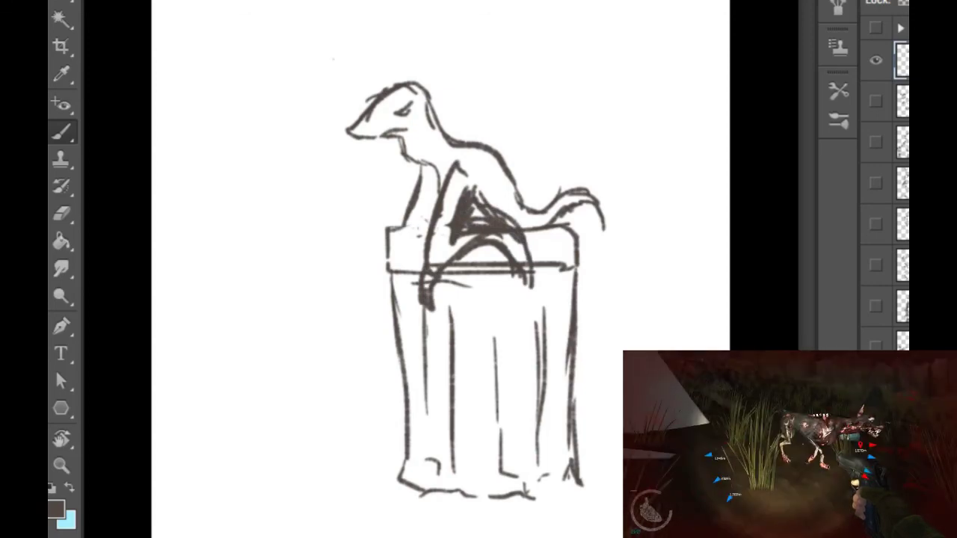
mouse_move(361, 109)
mouse_down()
mouse_move(356, 132)
mouse_move(356, 96)
mouse_move(367, 118)
mouse_up()
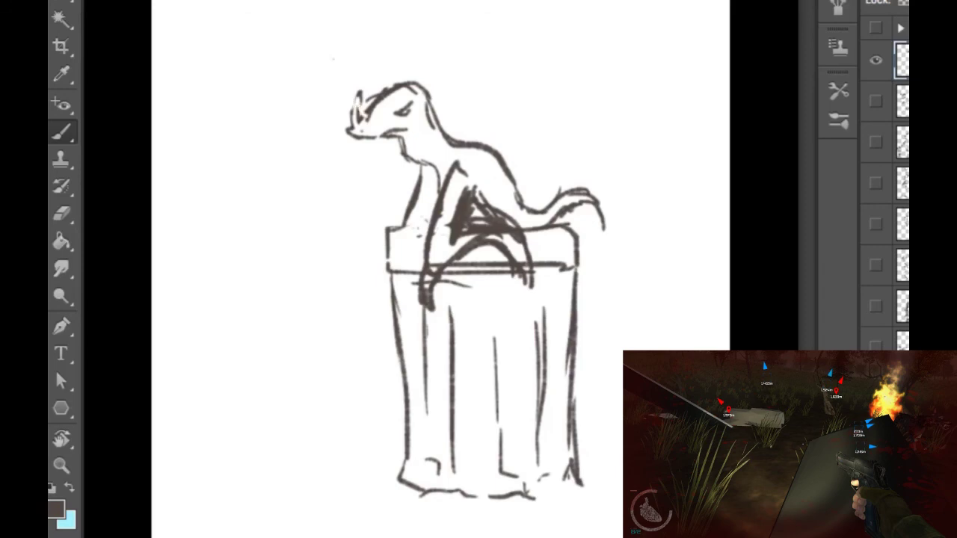
Step: Refine the draped wing by clearing overlapping lines, reshaping its dark membrane and darkening its rear tip
mouse_move(435, 273)
mouse_down()
mouse_move(427, 301)
mouse_move(456, 266)
mouse_move(447, 282)
mouse_up()
mouse_move(452, 242)
mouse_down()
mouse_move(504, 235)
mouse_move(526, 270)
mouse_up()
drag(466, 227, 452, 241)
mouse_move(483, 213)
mouse_down()
mouse_move(455, 236)
mouse_move(497, 210)
mouse_move(441, 256)
mouse_move(445, 226)
mouse_up()
mouse_move(453, 177)
mouse_down()
mouse_move(442, 238)
mouse_move(447, 215)
mouse_move(475, 198)
mouse_up()
drag(401, 229, 427, 232)
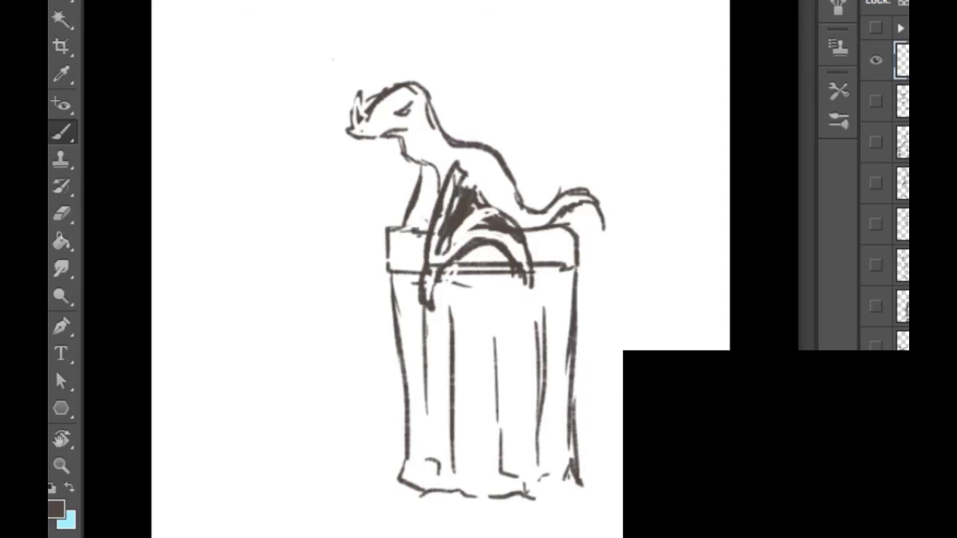
drag(524, 265, 531, 295)
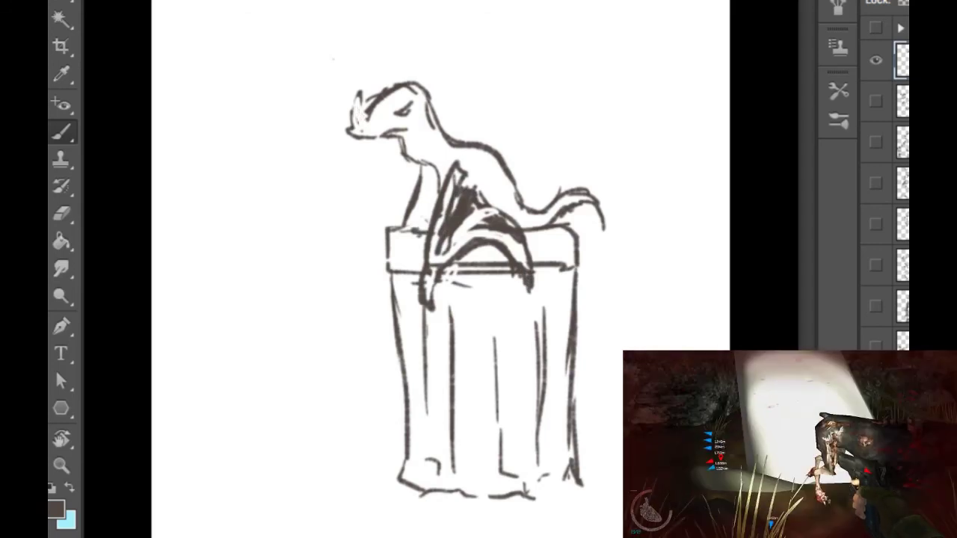
Step: Clean up the snout horn, add small spikes on the head, and finish the shoulder and tail tip
mouse_move(353, 122)
mouse_down()
mouse_move(359, 96)
mouse_move(366, 116)
mouse_up()
mouse_move(392, 85)
mouse_down()
mouse_move(422, 79)
mouse_move(423, 94)
mouse_up()
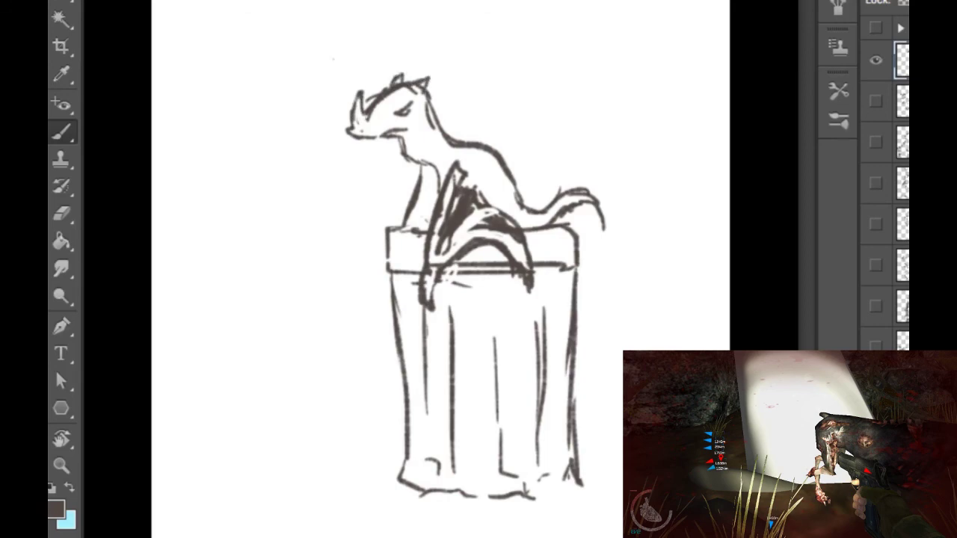
drag(472, 158, 476, 173)
mouse_move(596, 219)
mouse_down()
mouse_move(599, 245)
mouse_move(612, 259)
mouse_move(608, 245)
mouse_up()
Step: Outline a lumpy garbage bag leaning against the side of the can below the dragon's head
mouse_move(351, 372)
mouse_down()
mouse_move(374, 423)
mouse_move(364, 358)
mouse_move(392, 366)
mouse_up()
mouse_move(366, 357)
mouse_down()
mouse_move(390, 369)
mouse_move(381, 339)
mouse_move(391, 374)
mouse_up()
drag(396, 359, 401, 428)
mouse_move(328, 372)
mouse_down()
mouse_move(298, 420)
mouse_move(334, 479)
mouse_move(382, 488)
mouse_move(396, 474)
mouse_move(321, 427)
mouse_move(348, 482)
mouse_up()
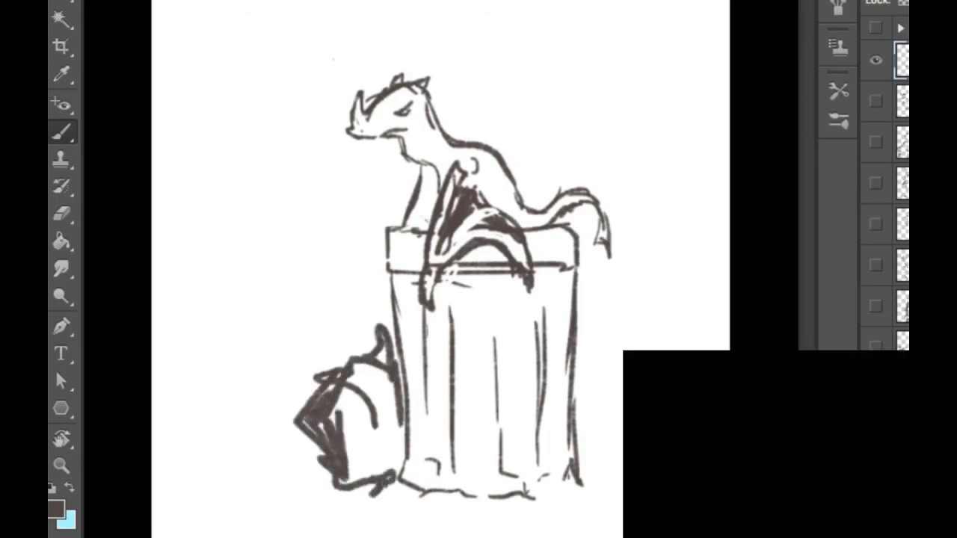
Step: Fill the garbage bag's body with dense dark strokes
drag(337, 396, 363, 489)
mouse_move(359, 385)
mouse_down()
mouse_move(370, 478)
mouse_move(373, 471)
mouse_up()
drag(380, 390, 384, 471)
drag(375, 415, 389, 473)
drag(374, 448, 396, 477)
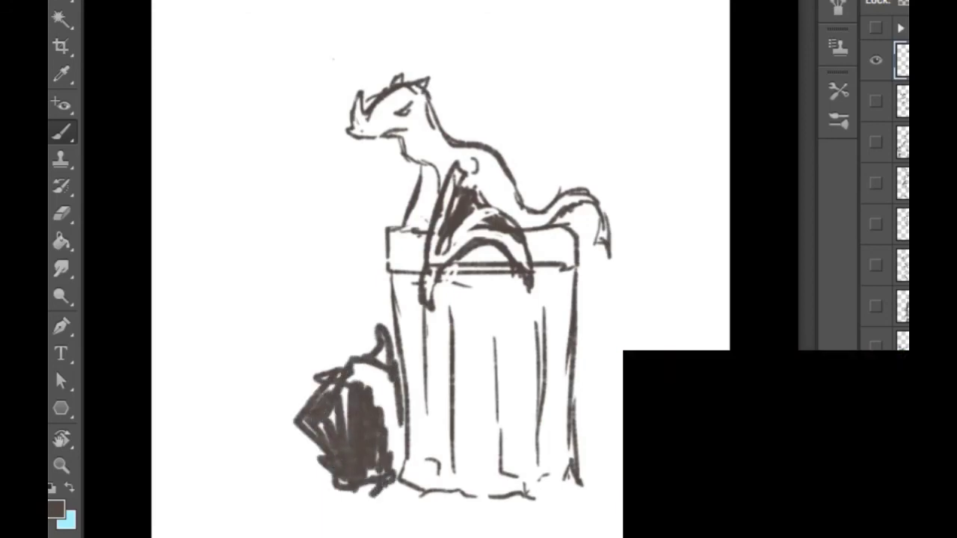
drag(385, 362, 400, 473)
mouse_move(380, 370)
mouse_down()
mouse_move(393, 467)
mouse_move(362, 389)
mouse_move(381, 393)
mouse_move(390, 453)
mouse_up()
Step: Add a dark tied knot on top of the garbage bag and cut light creases into its surface
mouse_move(353, 359)
mouse_down()
mouse_move(331, 349)
mouse_move(370, 338)
mouse_move(364, 313)
mouse_move(345, 338)
mouse_move(363, 325)
mouse_up()
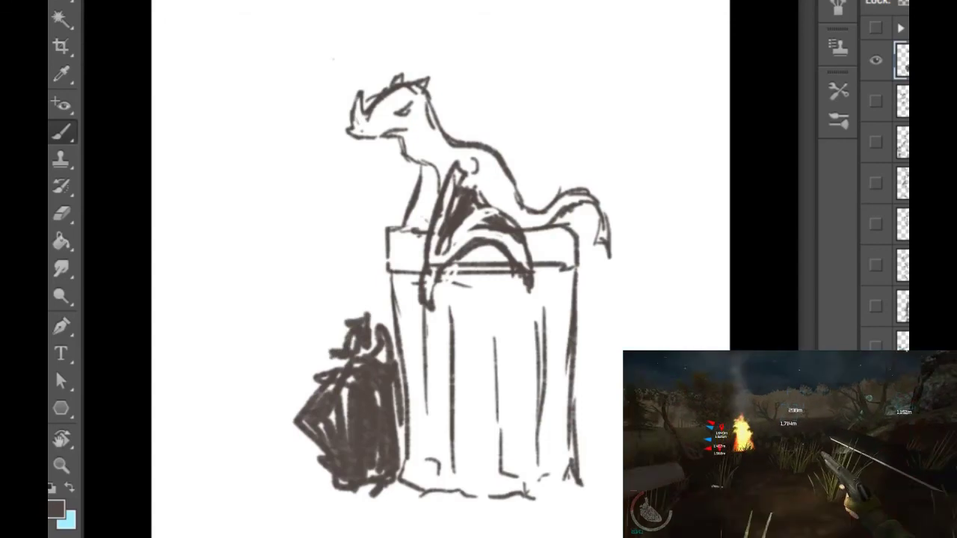
drag(382, 366, 398, 378)
mouse_move(364, 347)
mouse_down()
mouse_move(392, 370)
mouse_move(399, 423)
mouse_up()
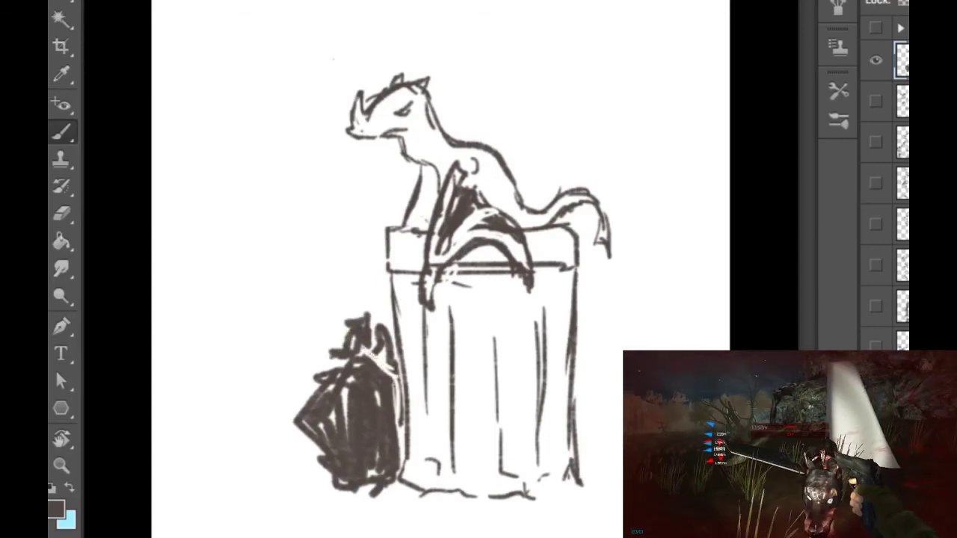
drag(326, 433, 339, 450)
Step: Start a second garbage bag on the can's opposite side with its knotted top and upper edge
mouse_move(589, 340)
mouse_down()
mouse_move(620, 354)
mouse_move(631, 341)
mouse_up()
drag(628, 344, 611, 370)
mouse_move(594, 352)
mouse_down()
mouse_move(587, 359)
mouse_move(620, 367)
mouse_up()
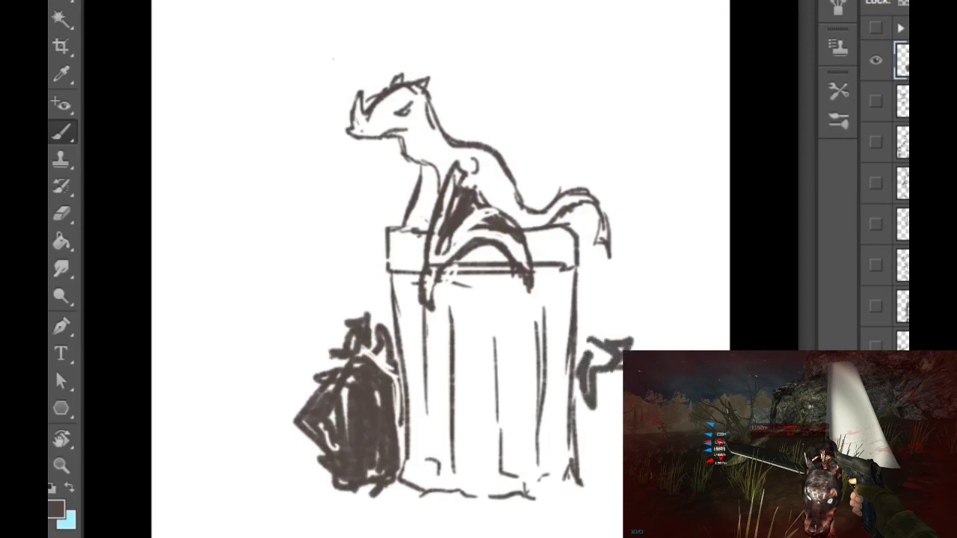
Step: Draw a small dark bag with a knot behind the dragon's back and thicken the outer edge of its far foreleg
mouse_move(536, 178)
mouse_down()
mouse_move(533, 208)
mouse_move(521, 193)
mouse_move(561, 179)
mouse_move(544, 194)
mouse_move(551, 201)
mouse_move(541, 175)
mouse_move(539, 198)
mouse_move(565, 226)
mouse_up()
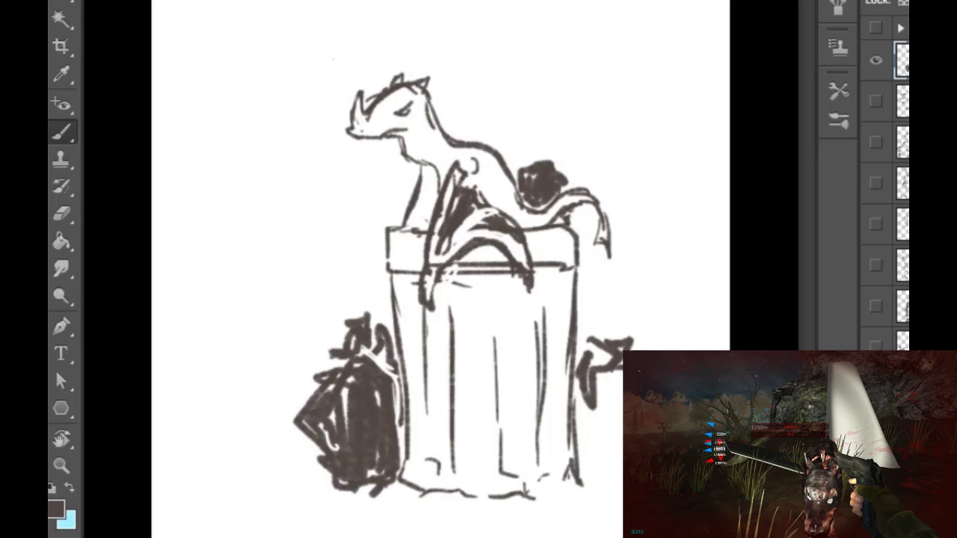
mouse_move(525, 148)
mouse_down()
mouse_move(537, 158)
mouse_move(521, 160)
mouse_move(542, 159)
mouse_up()
drag(394, 225, 409, 202)
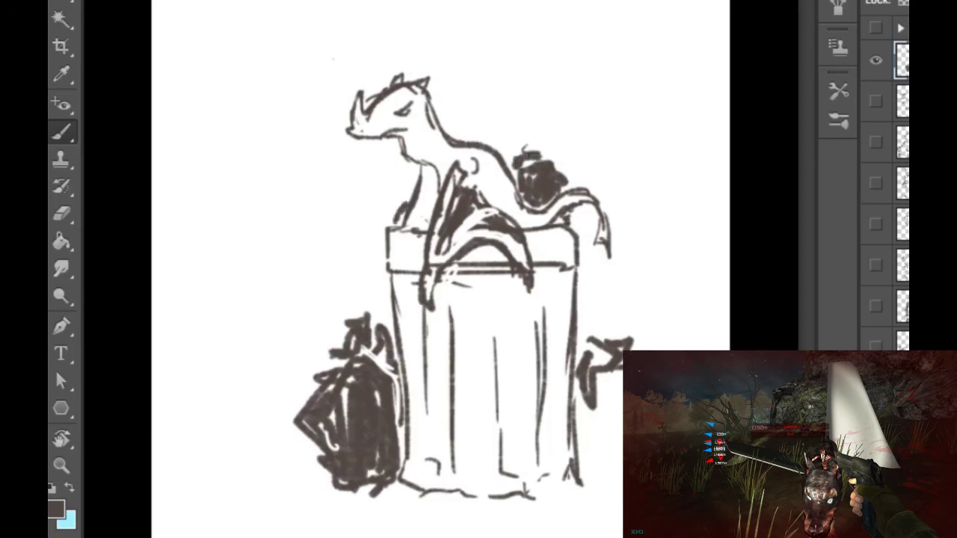
Step: Outline the lower edge of the second garbage bag, overlapping the base of the can
mouse_move(525, 437)
mouse_down()
mouse_move(580, 417)
mouse_move(530, 503)
mouse_move(622, 502)
mouse_up()
drag(557, 504, 622, 520)
mouse_move(557, 449)
mouse_down()
mouse_move(545, 477)
mouse_move(537, 470)
mouse_up()
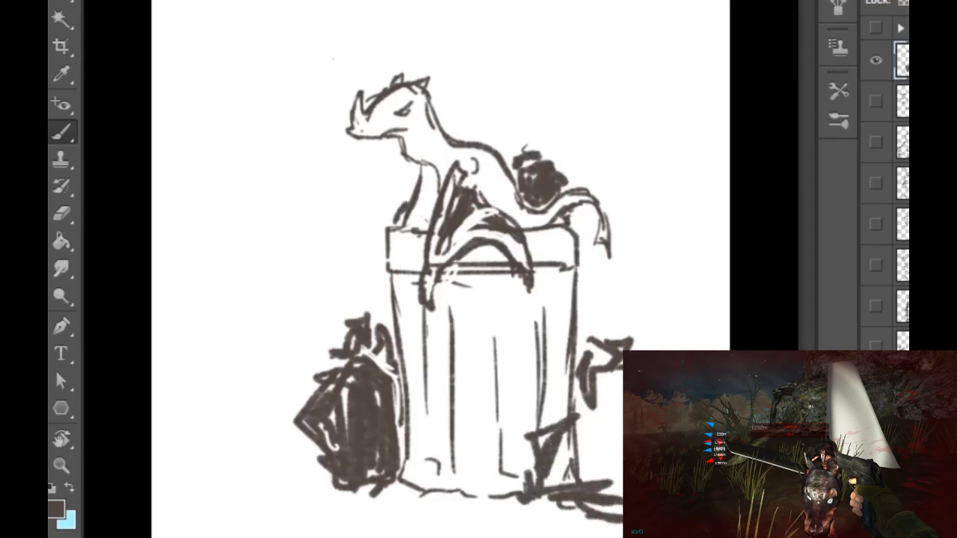
Step: Fill the second garbage bag with dense dark strokes from its top to the ground
drag(590, 412, 545, 495)
drag(587, 389, 556, 479)
drag(583, 410, 554, 486)
mouse_move(613, 366)
mouse_down()
mouse_move(577, 494)
mouse_move(592, 484)
mouse_move(614, 514)
mouse_up()
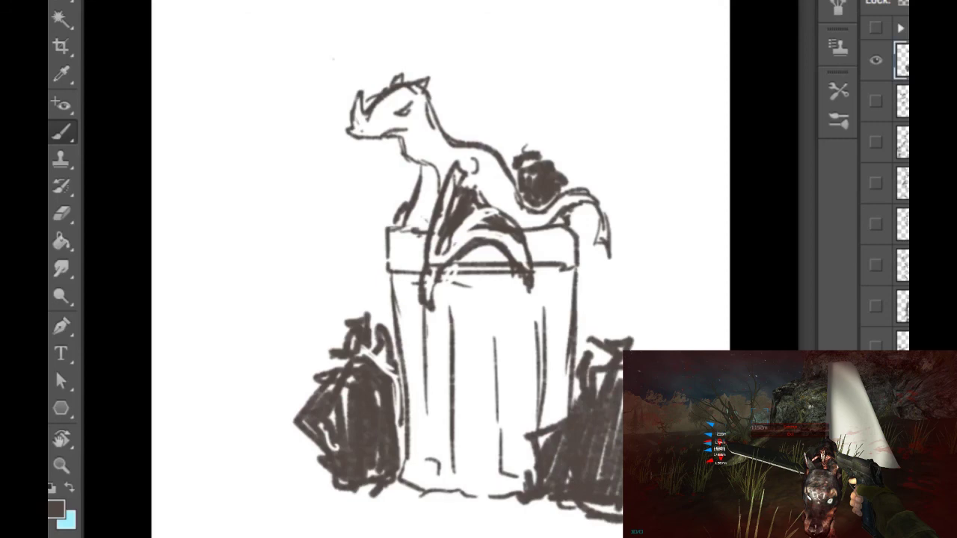
drag(622, 409, 619, 419)
drag(608, 372, 573, 406)
drag(591, 506, 623, 507)
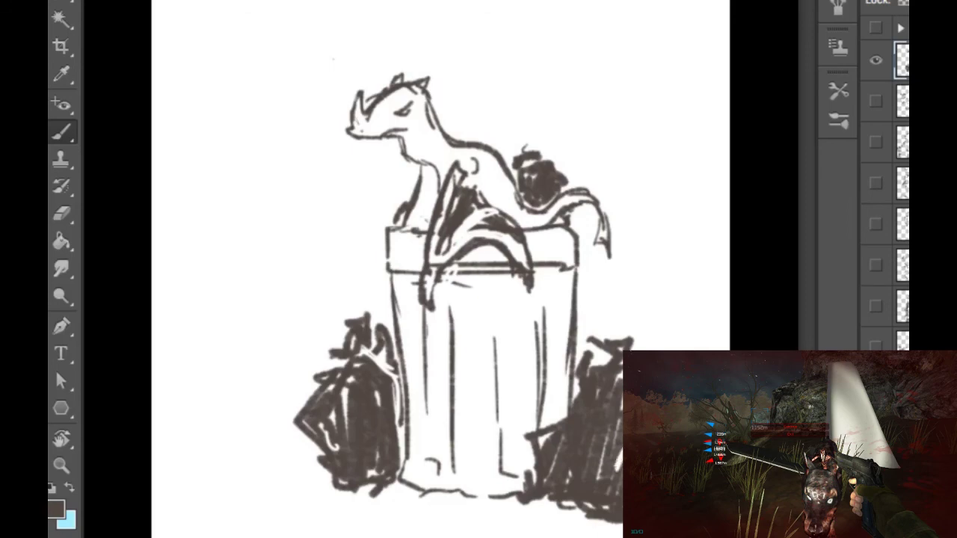
Step: Cut light crease lines into the dark second garbage bag
drag(562, 440, 583, 481)
mouse_move(591, 400)
mouse_down()
mouse_move(580, 432)
mouse_move(593, 392)
mouse_move(613, 417)
mouse_move(588, 377)
mouse_up()
drag(567, 414, 578, 397)
drag(565, 440, 585, 415)
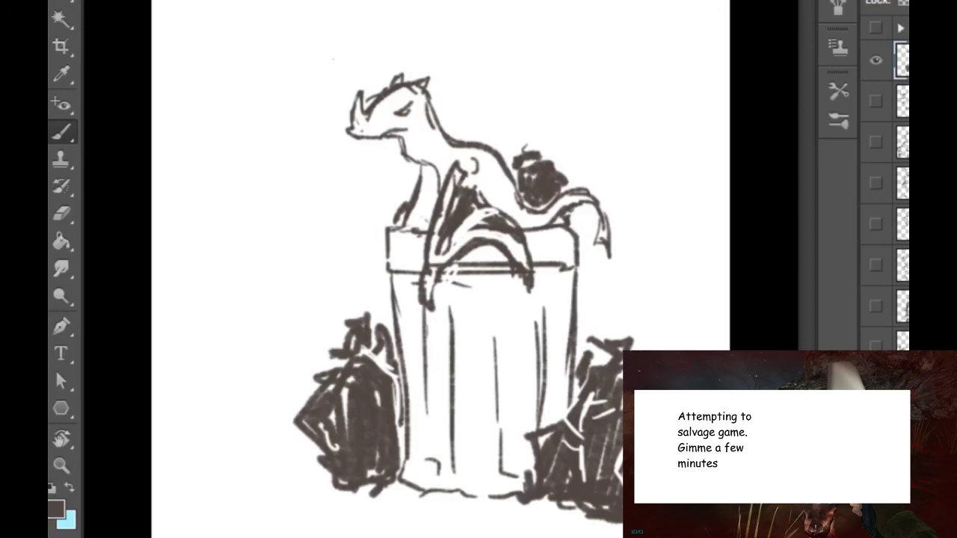
Step: Shade the dragon's chest beside the forelegs and restore the rim line beneath the wing
drag(431, 183, 421, 229)
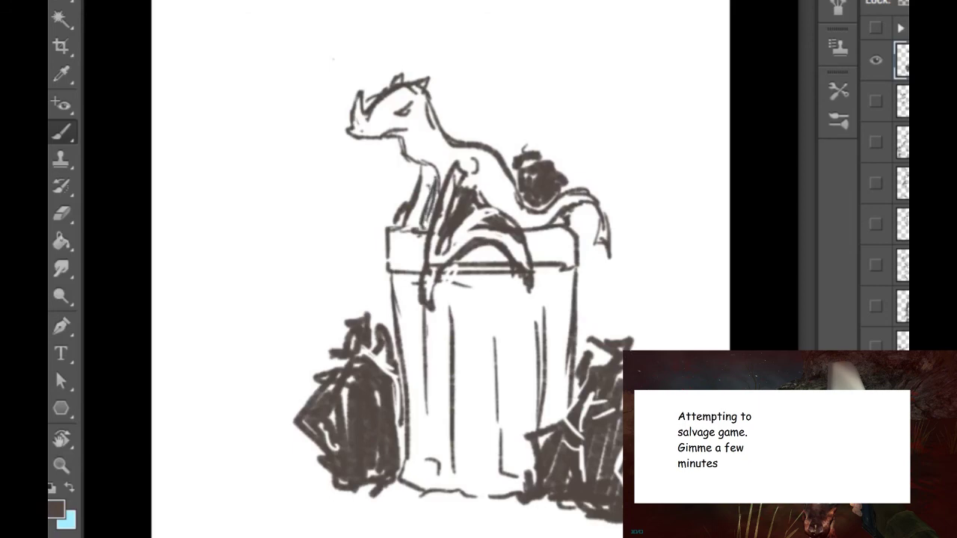
mouse_move(440, 166)
mouse_down()
mouse_move(430, 199)
mouse_move(432, 178)
mouse_up()
mouse_move(442, 273)
mouse_down()
mouse_move(435, 294)
mouse_move(464, 275)
mouse_up()
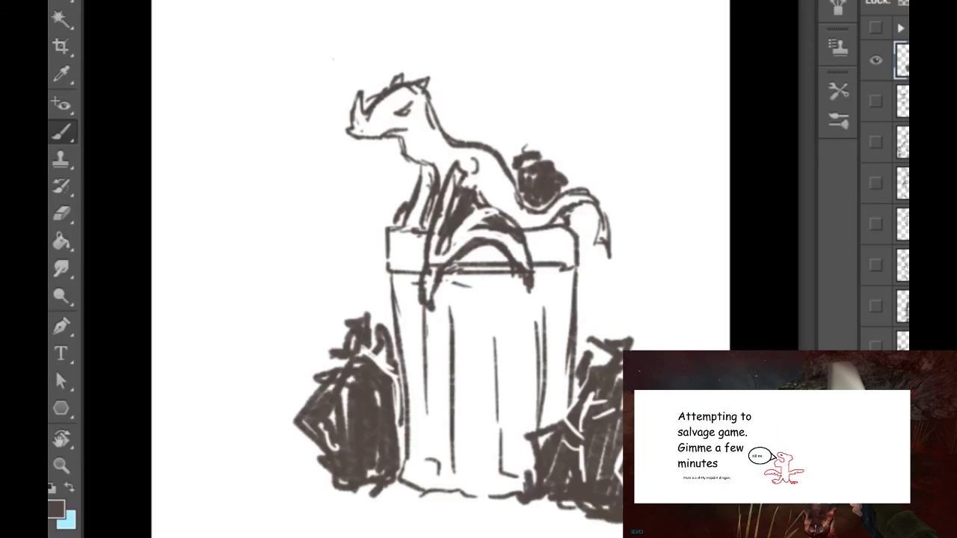
Step: Hide the trash-can drawing and sketch a large head's forehead and snout profile, dark nostril and worried eye on a new layer
key(ctrl+comma)
key(ctrl+alt+shift+n)
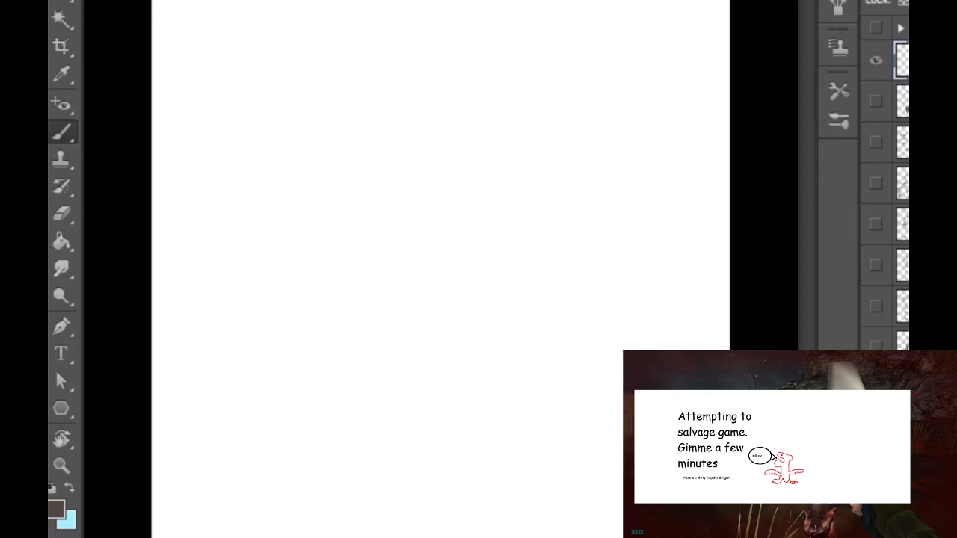
mouse_move(582, 57)
mouse_down()
mouse_move(513, 70)
mouse_move(444, 150)
mouse_move(431, 206)
mouse_move(355, 271)
mouse_move(341, 300)
mouse_move(344, 264)
mouse_up()
mouse_move(429, 297)
mouse_down()
mouse_move(412, 305)
mouse_move(460, 298)
mouse_move(423, 312)
mouse_move(461, 296)
mouse_up()
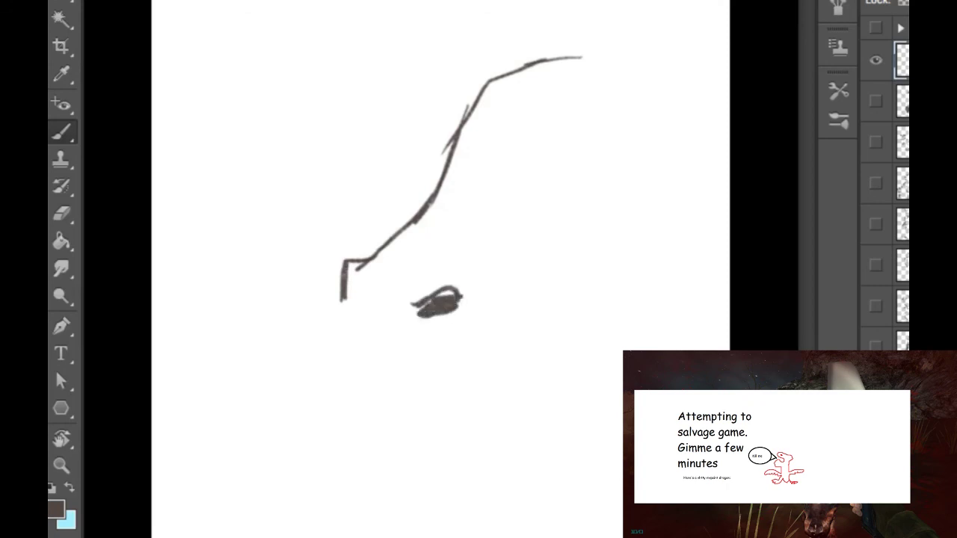
mouse_move(537, 134)
mouse_down()
mouse_move(533, 154)
mouse_move(606, 160)
mouse_move(533, 177)
mouse_move(572, 193)
mouse_move(566, 169)
mouse_move(553, 181)
mouse_move(566, 191)
mouse_up()
drag(311, 337, 310, 360)
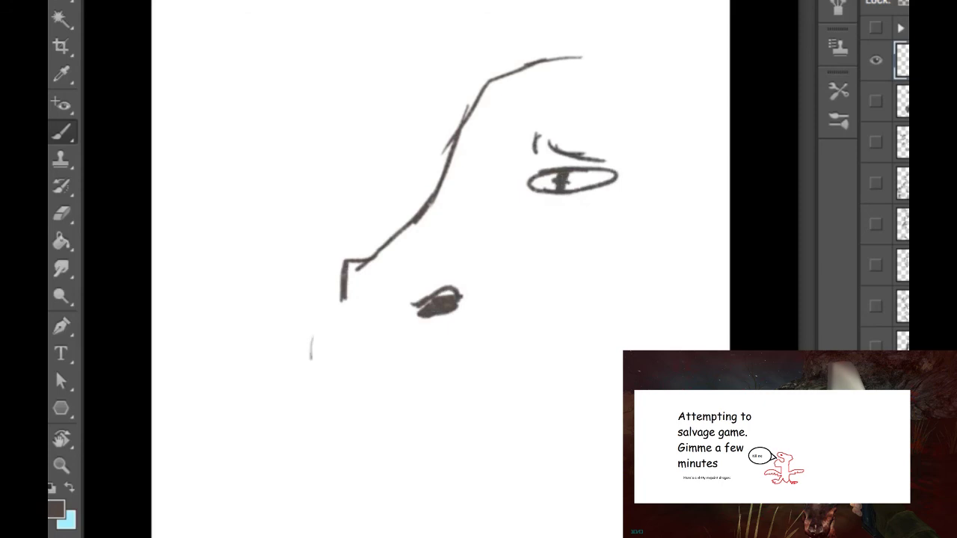
Step: Draw the blunt muzzle tip, upper lip and long mouth line back to the cheek, with a small crease behind the nostril
mouse_move(342, 299)
mouse_down()
mouse_move(348, 340)
mouse_move(396, 339)
mouse_move(411, 367)
mouse_move(431, 374)
mouse_up()
mouse_move(383, 345)
mouse_down()
mouse_move(427, 373)
mouse_move(463, 355)
mouse_up()
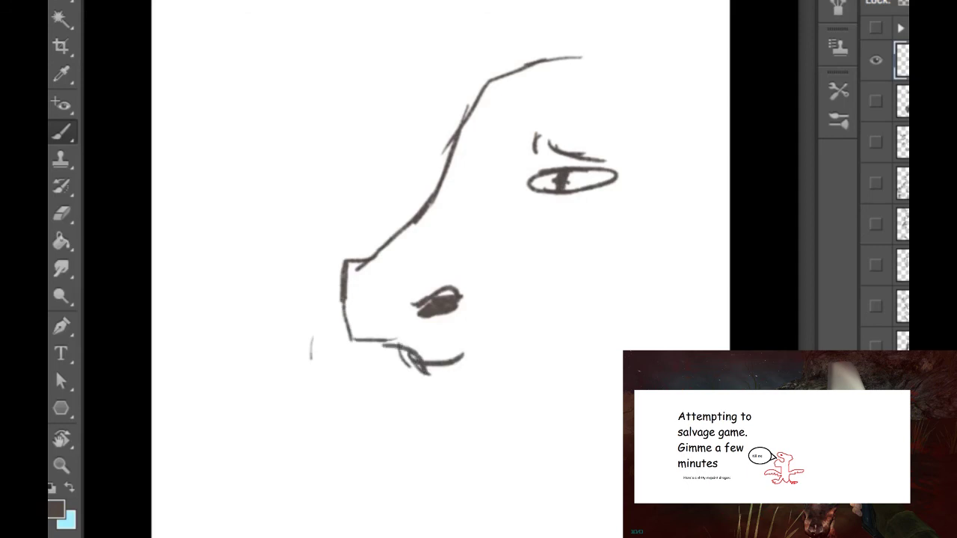
drag(482, 284, 487, 299)
drag(364, 338, 396, 360)
drag(394, 353, 418, 364)
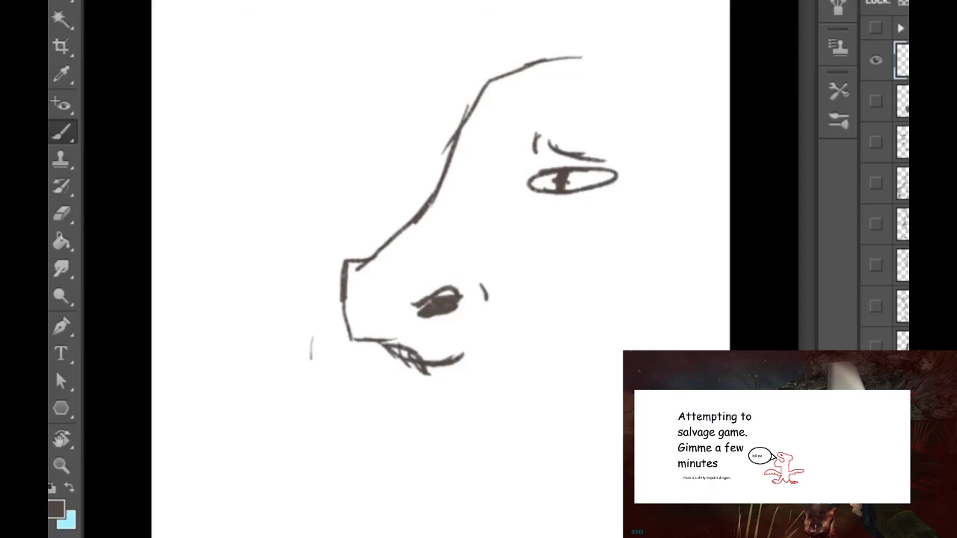
mouse_move(513, 337)
mouse_down()
mouse_move(554, 315)
mouse_move(607, 328)
mouse_move(660, 302)
mouse_up()
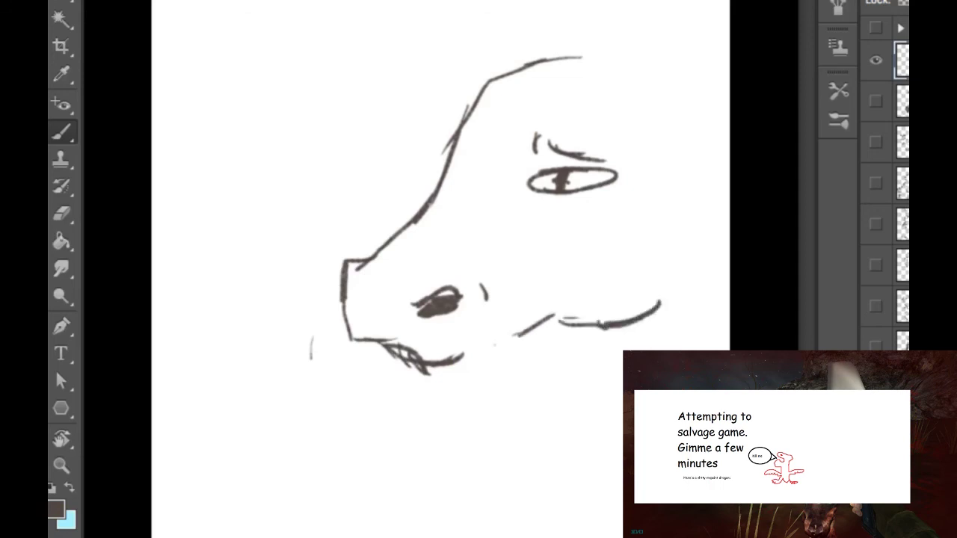
mouse_move(461, 360)
mouse_down()
mouse_move(537, 335)
mouse_move(520, 345)
mouse_up()
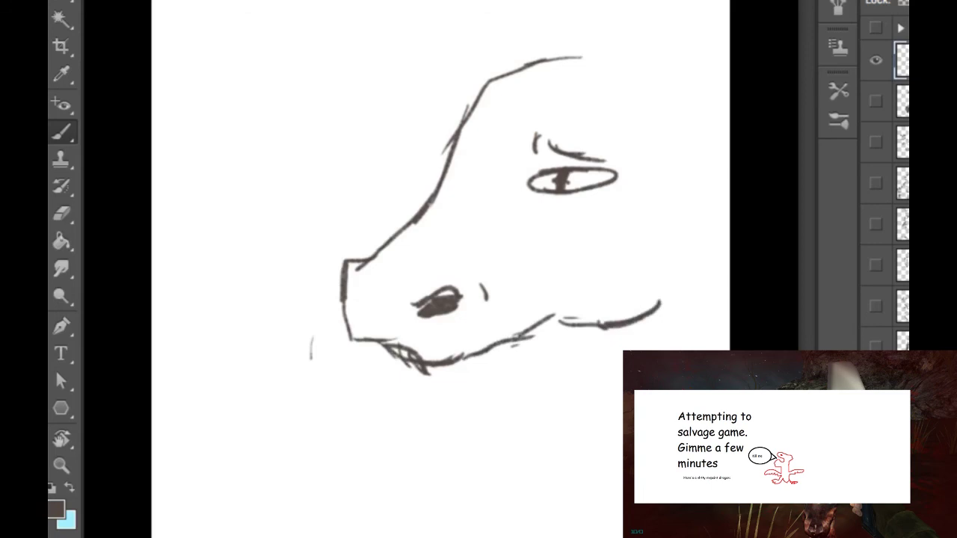
drag(389, 353, 427, 372)
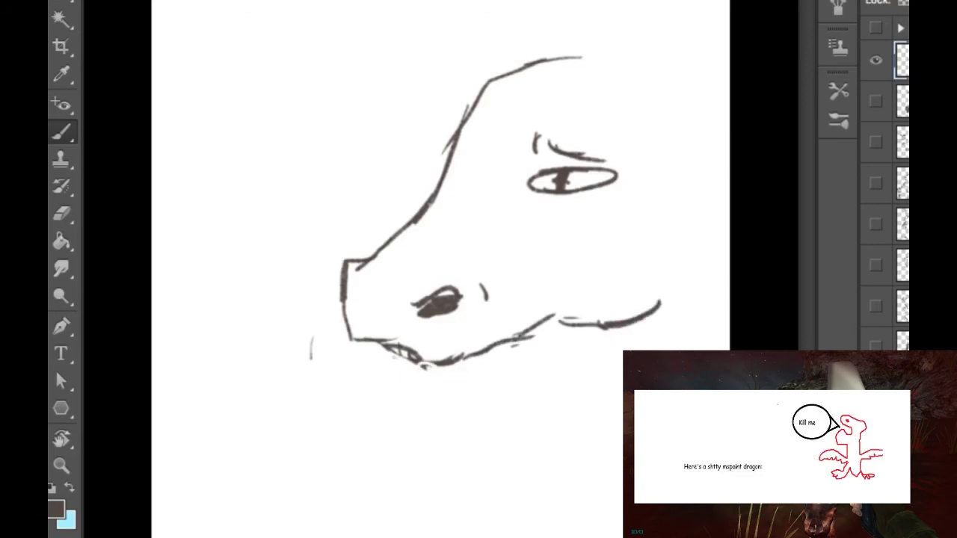
Step: Draw the lower jaw below the mouth line and shape a pointed notch and cheek crease toward the mouth's corner
drag(420, 283, 430, 278)
mouse_move(380, 345)
mouse_down()
mouse_move(401, 381)
mouse_move(458, 390)
mouse_move(598, 368)
mouse_up()
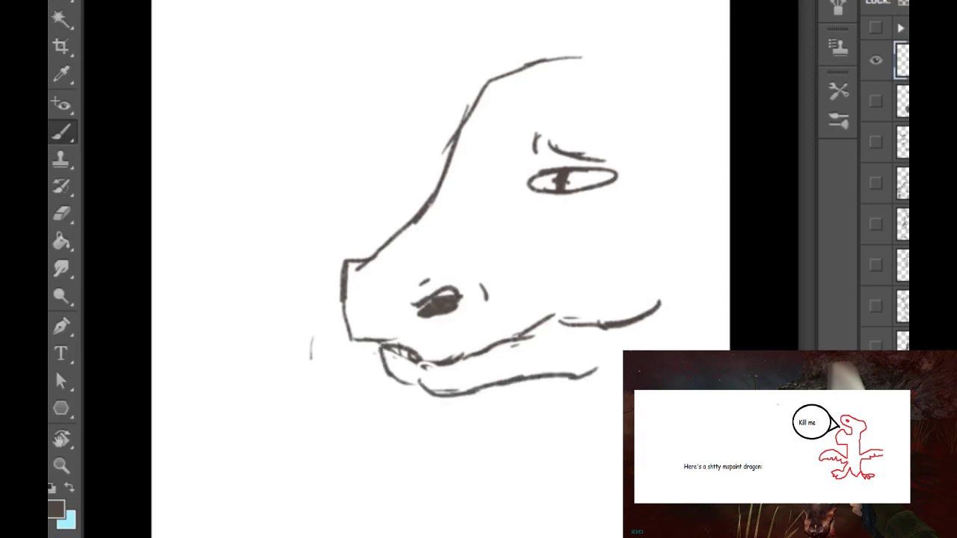
mouse_move(546, 321)
mouse_down()
mouse_move(534, 333)
mouse_move(548, 293)
mouse_move(566, 320)
mouse_up()
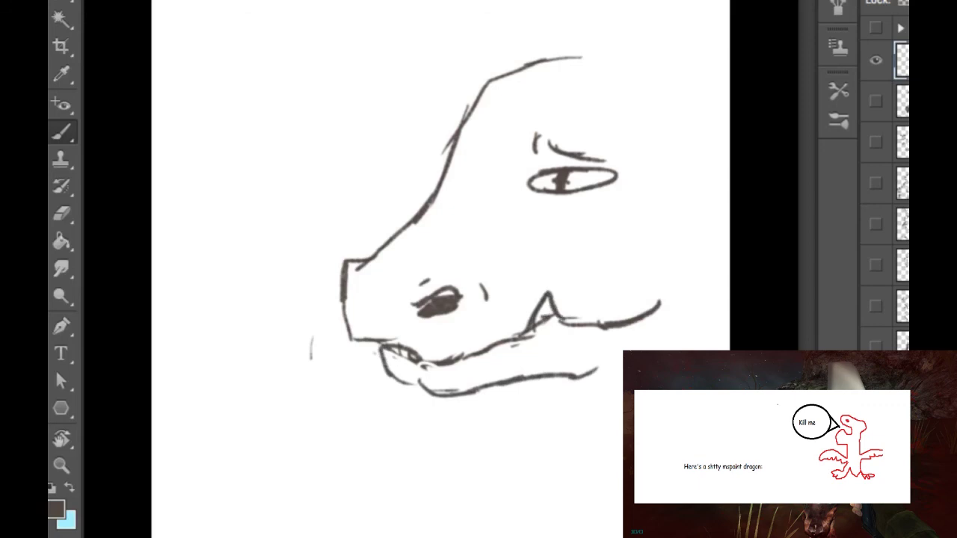
mouse_move(532, 331)
mouse_down()
mouse_move(553, 314)
mouse_move(584, 332)
mouse_up()
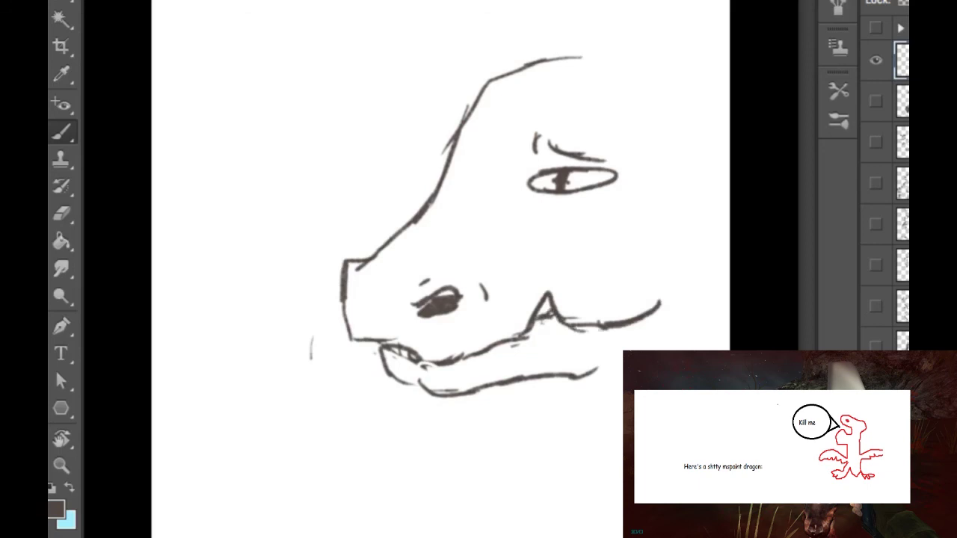
drag(677, 289, 682, 301)
Step: Reinforce the forehead contour and front lip, and draw broken tear shapes running down from the worried eye's outer corner
mouse_move(468, 111)
mouse_down()
mouse_move(524, 60)
mouse_move(600, 51)
mouse_up()
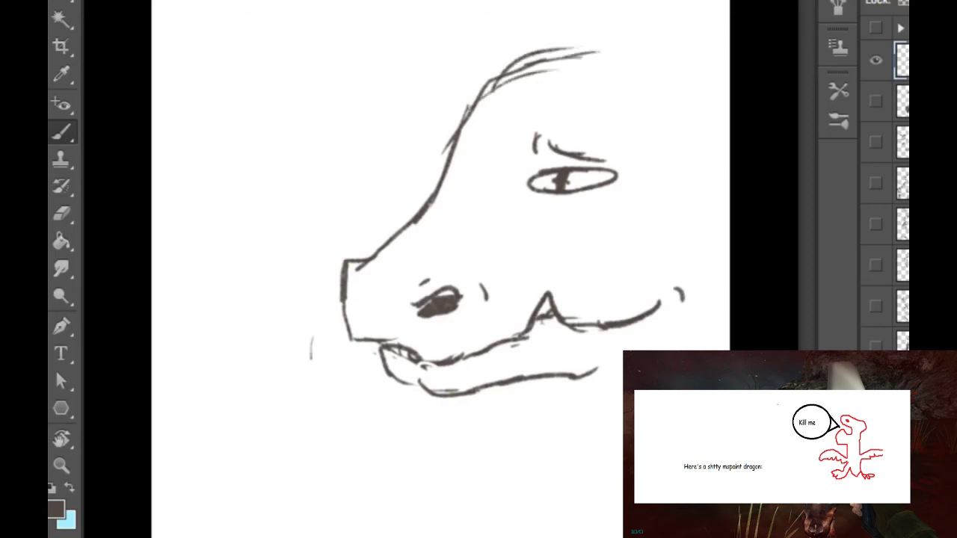
mouse_move(390, 341)
mouse_down()
mouse_move(413, 350)
mouse_move(396, 346)
mouse_up()
drag(402, 350, 423, 358)
mouse_move(618, 187)
mouse_down()
mouse_move(612, 199)
mouse_move(627, 199)
mouse_move(634, 219)
mouse_up()
mouse_move(638, 231)
mouse_down()
mouse_move(640, 253)
mouse_move(648, 250)
mouse_up()
mouse_move(652, 207)
mouse_down()
mouse_move(644, 219)
mouse_move(630, 200)
mouse_up()
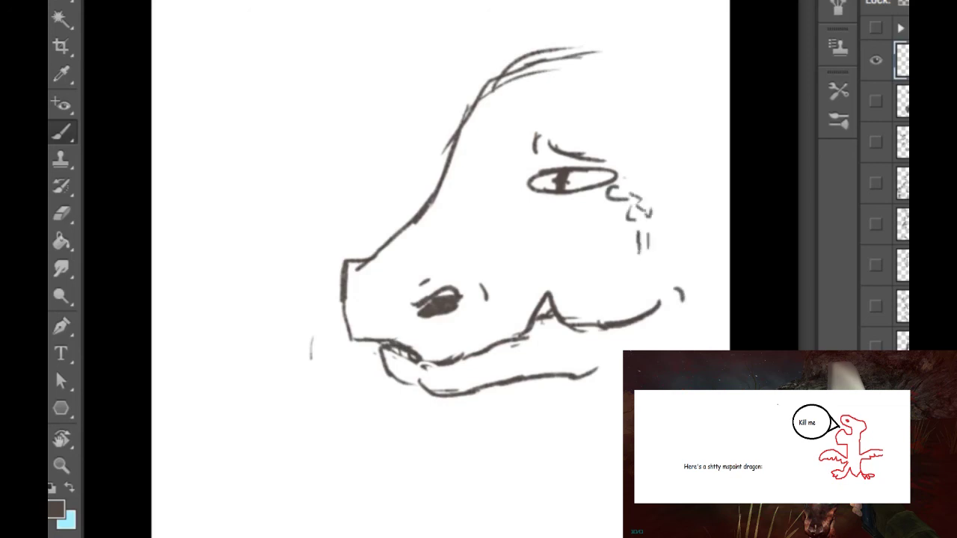
drag(647, 247, 649, 259)
Step: Draw curved claws beneath the chin and jaw, and letter "It hurts to be a dragon sometimes..." in front of the forehead
mouse_move(624, 373)
mouse_down()
mouse_move(603, 373)
mouse_move(558, 440)
mouse_move(555, 471)
mouse_move(571, 493)
mouse_move(575, 469)
mouse_move(606, 450)
mouse_move(617, 469)
mouse_up()
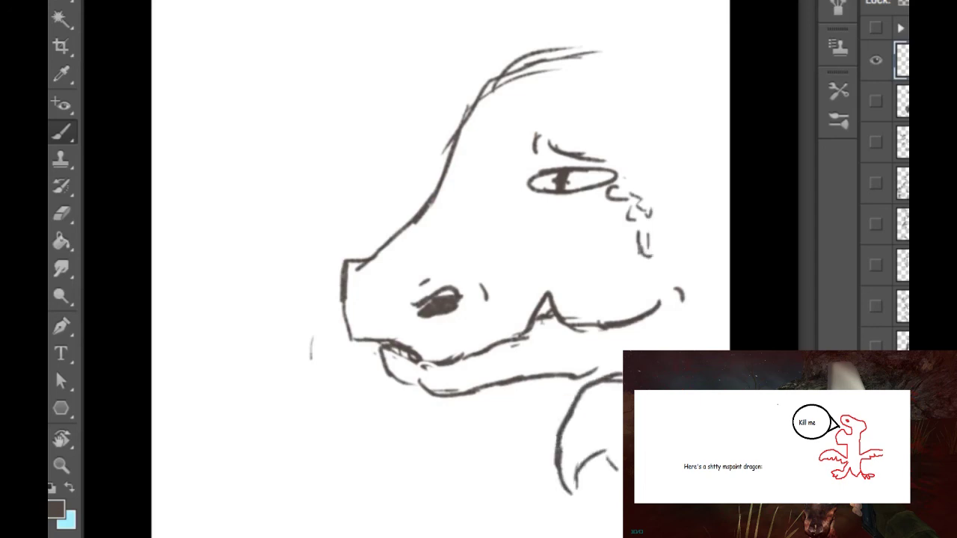
mouse_move(349, 356)
mouse_down()
mouse_move(338, 405)
mouse_move(374, 379)
mouse_move(385, 387)
mouse_move(347, 366)
mouse_move(375, 345)
mouse_up()
mouse_move(587, 411)
mouse_down()
mouse_move(616, 416)
mouse_move(603, 449)
mouse_move(623, 469)
mouse_move(616, 537)
mouse_up()
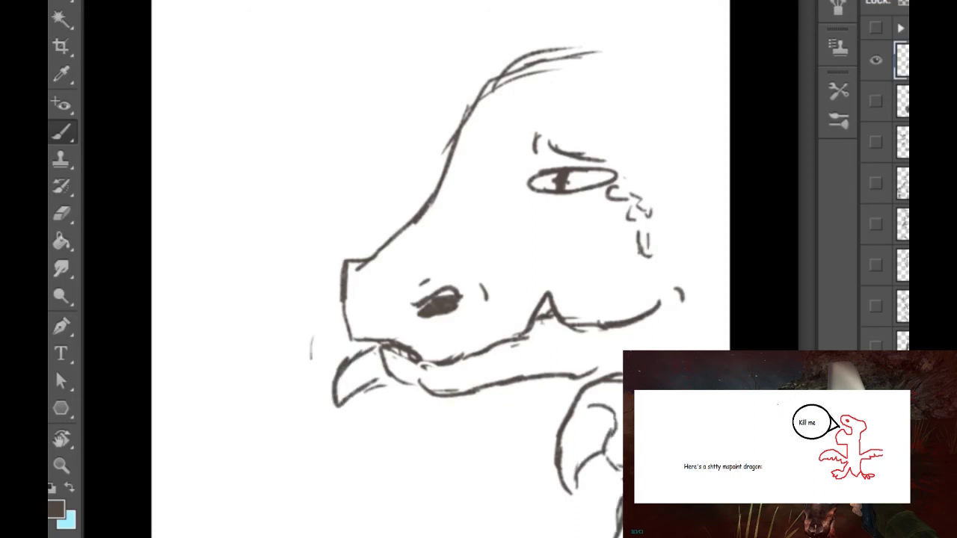
mouse_move(613, 378)
mouse_down()
mouse_move(690, 378)
mouse_move(728, 345)
mouse_up()
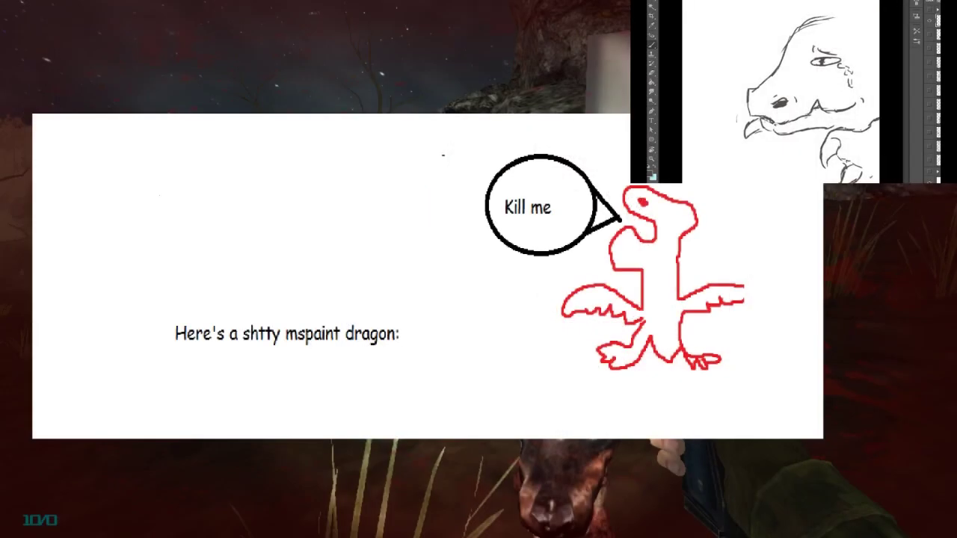
drag(863, 178, 872, 171)
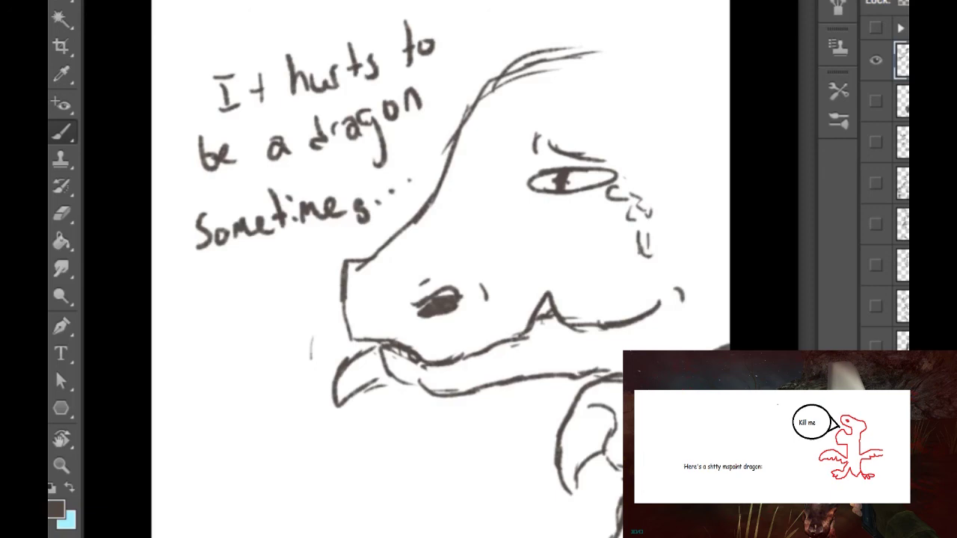
Step: Add a second curved claw in front of the chin and strengthen the lower lip and forehead lines
mouse_move(311, 344)
mouse_down()
mouse_move(290, 409)
mouse_move(333, 380)
mouse_move(299, 373)
mouse_move(328, 338)
mouse_up()
drag(304, 361, 345, 326)
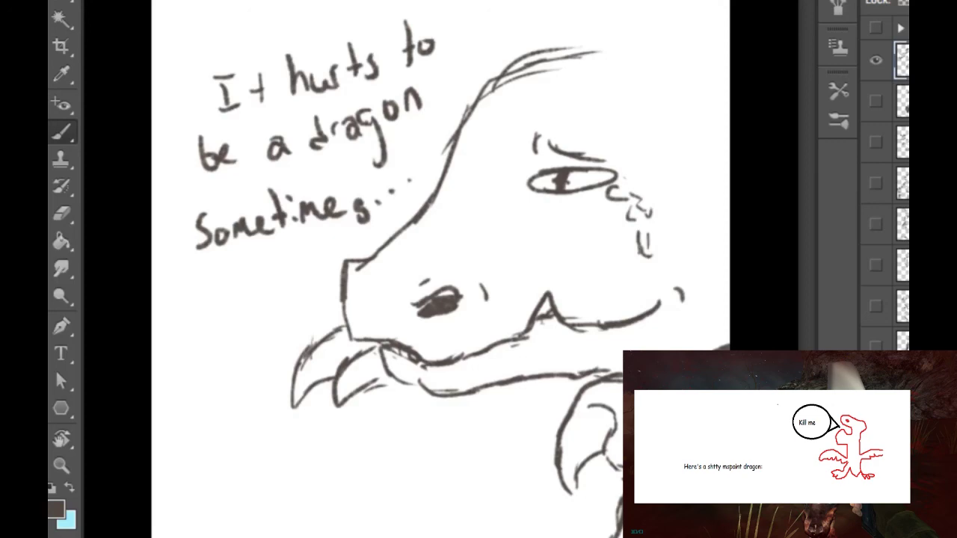
drag(397, 374, 434, 391)
drag(548, 54, 582, 47)
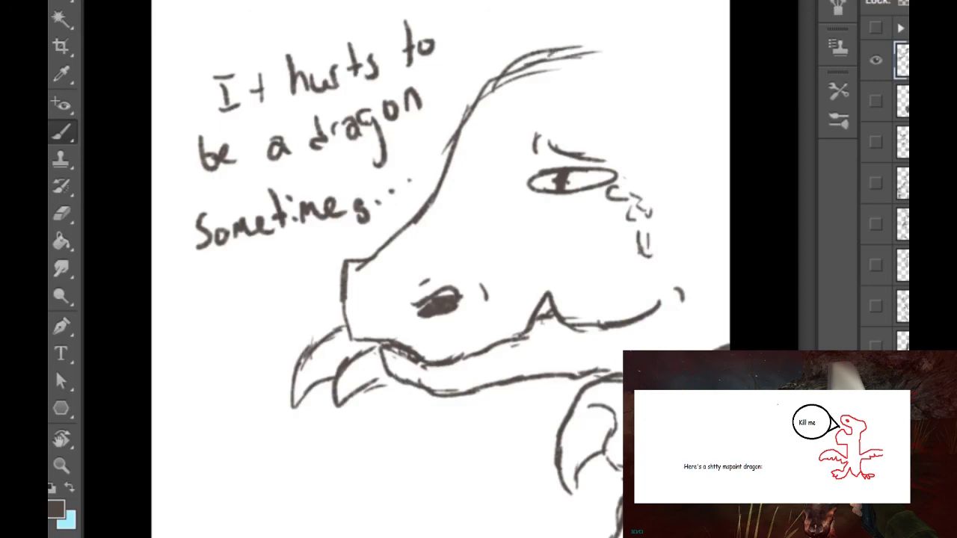
Step: Sketch the dragon's horns rising from the top of the head and add a dark mark behind the eye
drag(711, 50, 729, 65)
mouse_move(576, 41)
mouse_down()
mouse_move(598, 34)
mouse_move(630, 0)
mouse_move(668, 1)
mouse_up()
drag(709, 148, 722, 169)
drag(619, 52, 687, 56)
drag(691, 54, 698, 1)
drag(598, 63, 627, 53)
drag(672, 52, 722, 29)
drag(596, 45, 632, 0)
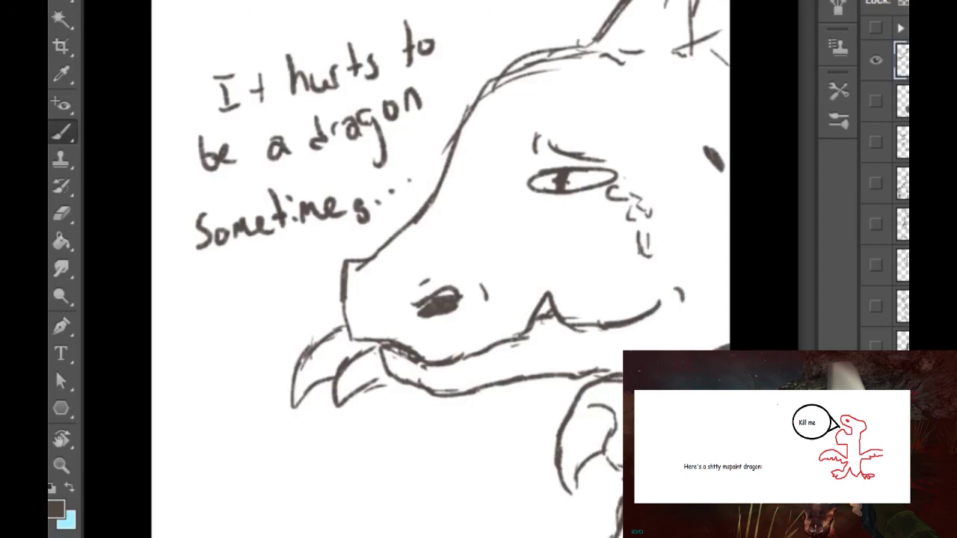
Step: Hide the crying-dragon drawing and sketch a small head with a pointed snout, narrowed eye and toothy mouth on a new layer
key(ctrl+comma)
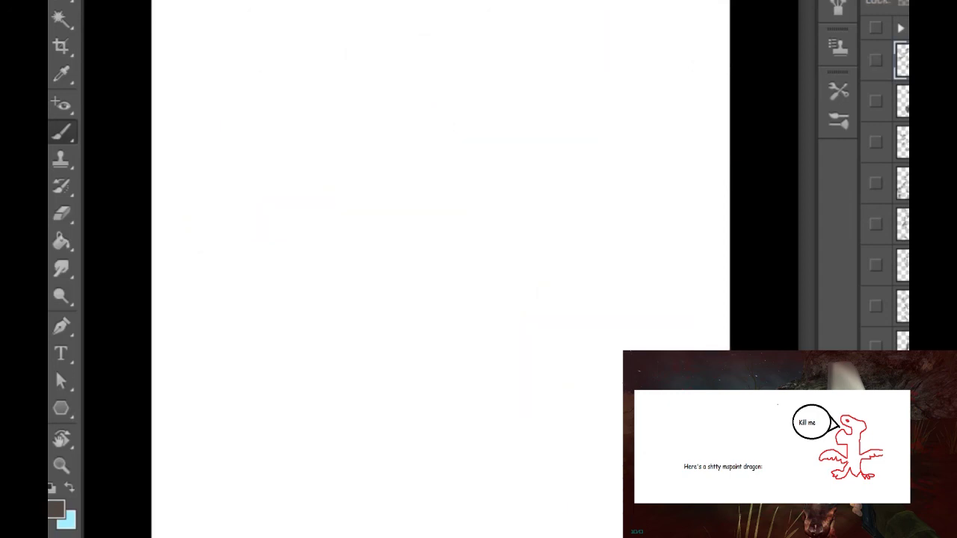
click(875, 60)
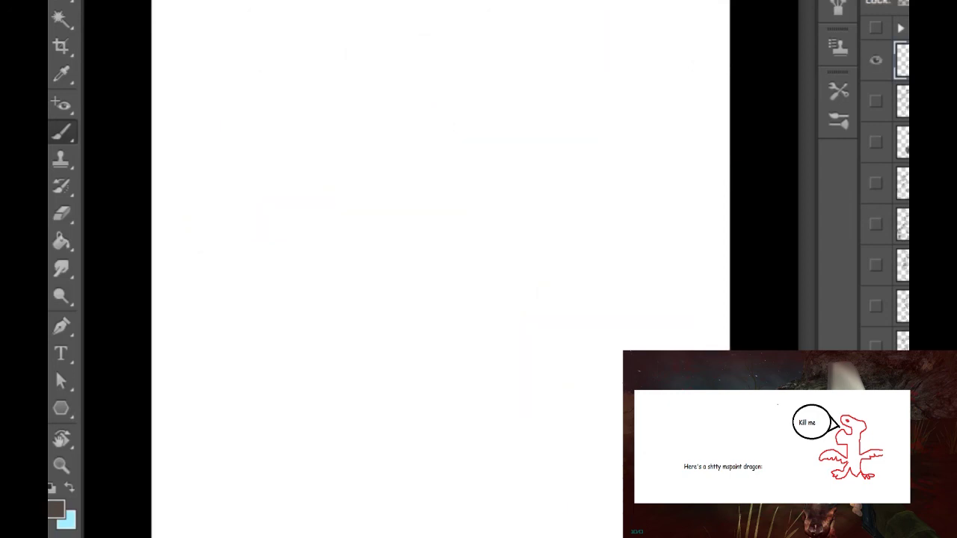
drag(344, 52, 321, 82)
mouse_move(317, 81)
mouse_down()
mouse_move(361, 34)
mouse_move(345, 42)
mouse_move(408, 73)
mouse_move(393, 52)
mouse_move(417, 94)
mouse_move(459, 134)
mouse_move(458, 148)
mouse_move(389, 121)
mouse_up()
drag(378, 66, 391, 89)
drag(448, 130, 443, 145)
mouse_move(377, 127)
mouse_down()
mouse_move(425, 141)
mouse_move(372, 147)
mouse_move(356, 163)
mouse_up()
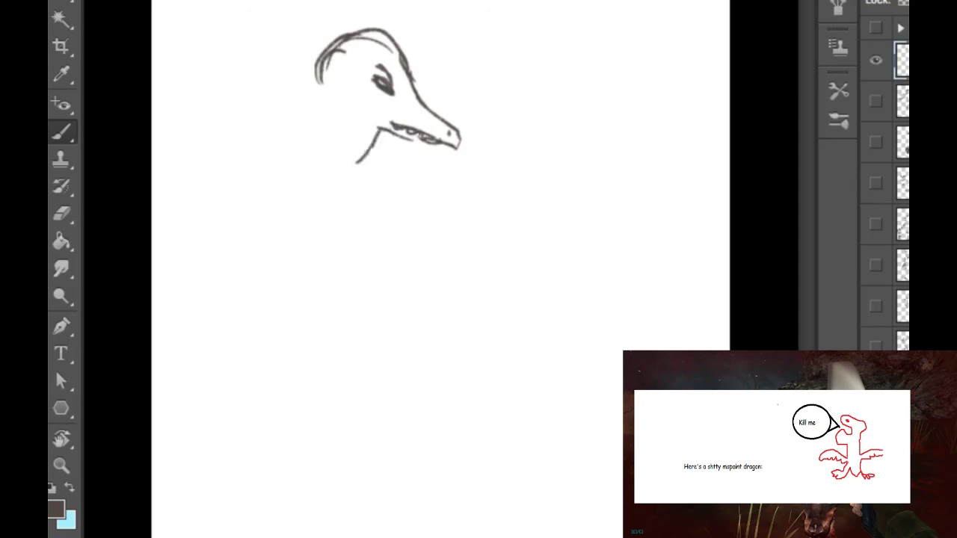
Step: Draw the creature's long neck, rounded seated body and trailing tail, and curl up the corner of its mouth
mouse_move(324, 72)
mouse_down()
mouse_move(321, 124)
mouse_move(289, 180)
mouse_move(281, 246)
mouse_up()
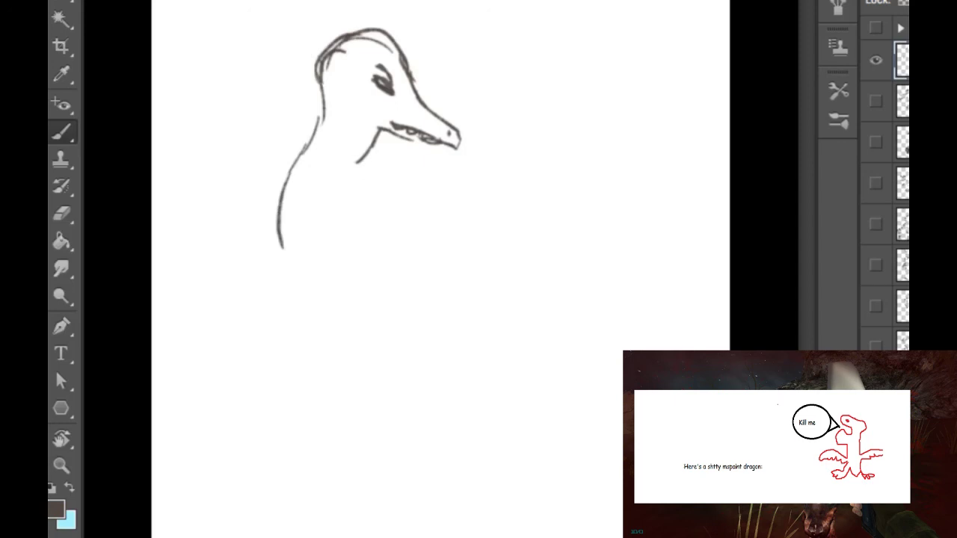
mouse_move(367, 160)
mouse_down()
mouse_move(345, 190)
mouse_move(353, 238)
mouse_up()
mouse_move(354, 241)
mouse_down()
mouse_move(367, 293)
mouse_move(365, 356)
mouse_up()
mouse_move(278, 266)
mouse_down()
mouse_move(272, 321)
mouse_move(230, 368)
mouse_up()
mouse_move(238, 352)
mouse_down()
mouse_move(230, 393)
mouse_move(249, 470)
mouse_up()
mouse_move(244, 433)
mouse_down()
mouse_move(325, 497)
mouse_move(439, 477)
mouse_move(499, 527)
mouse_up()
mouse_move(500, 520)
mouse_down()
mouse_move(419, 460)
mouse_move(390, 458)
mouse_up()
mouse_move(378, 454)
mouse_down()
mouse_move(282, 447)
mouse_move(295, 454)
mouse_up()
mouse_move(298, 415)
mouse_down()
mouse_move(308, 450)
mouse_move(332, 459)
mouse_up()
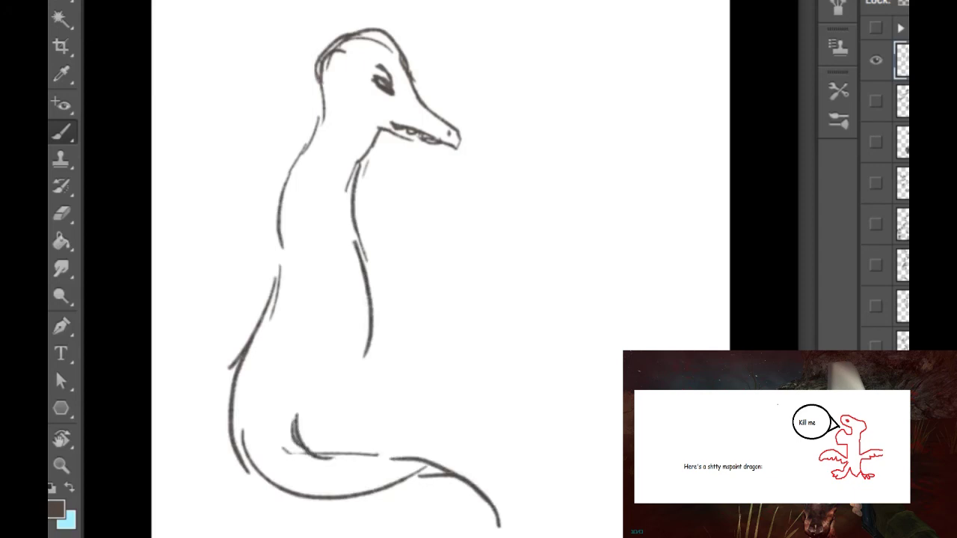
drag(384, 120, 412, 138)
mouse_move(385, 113)
mouse_down()
mouse_move(379, 105)
mouse_move(377, 128)
mouse_up()
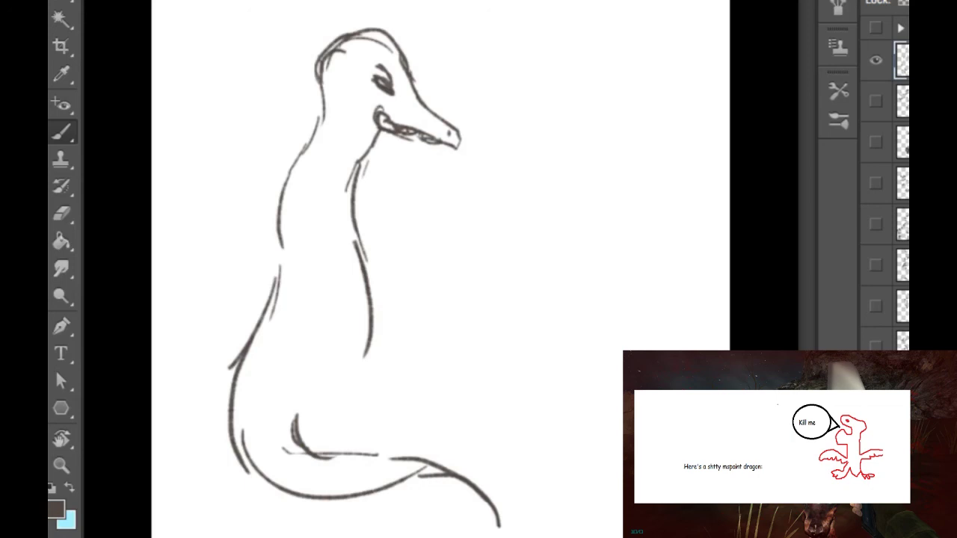
Step: Scribble a tiny dark standing figure in front of the long-necked creature's snout
mouse_move(544, 97)
mouse_down()
mouse_move(556, 177)
mouse_move(545, 196)
mouse_up()
mouse_move(561, 130)
mouse_down()
mouse_move(576, 93)
mouse_move(569, 160)
mouse_move(562, 103)
mouse_up()
mouse_move(558, 104)
mouse_down()
mouse_move(545, 130)
mouse_move(569, 163)
mouse_move(575, 196)
mouse_up()
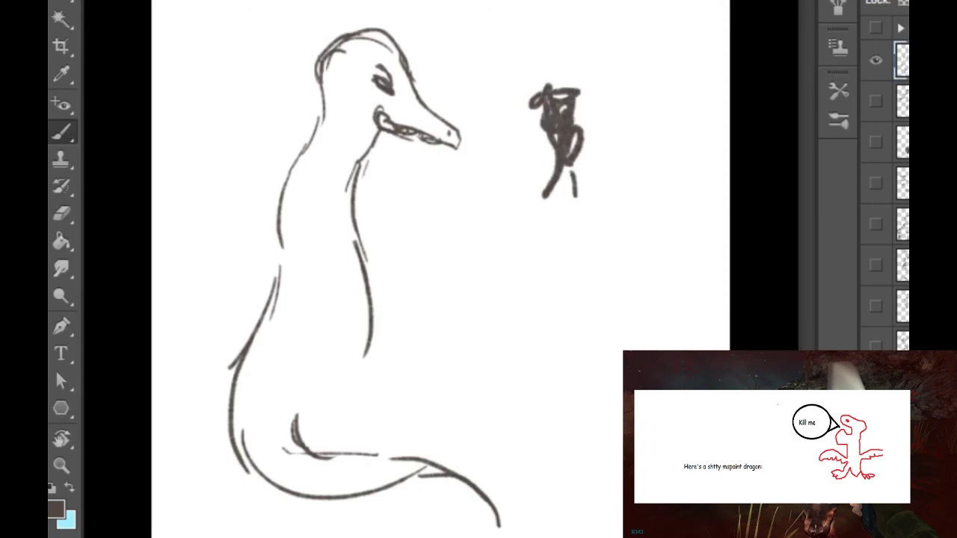
drag(547, 134, 537, 152)
Step: Sketch the creature's outstretched arm from its chest, reworking the rough lines into a forearm with a drooping clawed hand
drag(338, 229, 357, 234)
mouse_move(340, 181)
mouse_down()
mouse_move(379, 225)
mouse_move(438, 206)
mouse_up()
drag(341, 225, 396, 255)
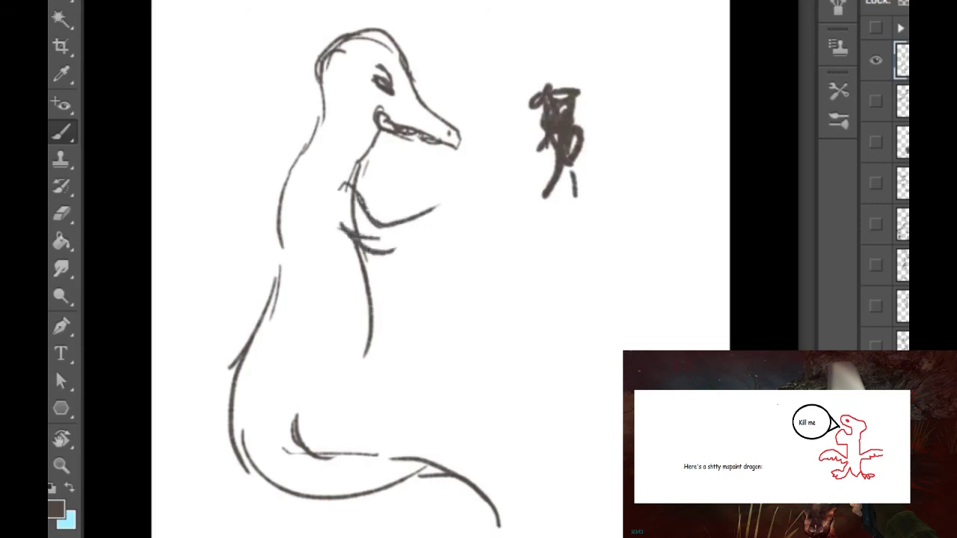
mouse_move(365, 207)
mouse_down()
mouse_move(411, 234)
mouse_move(425, 261)
mouse_move(402, 259)
mouse_up()
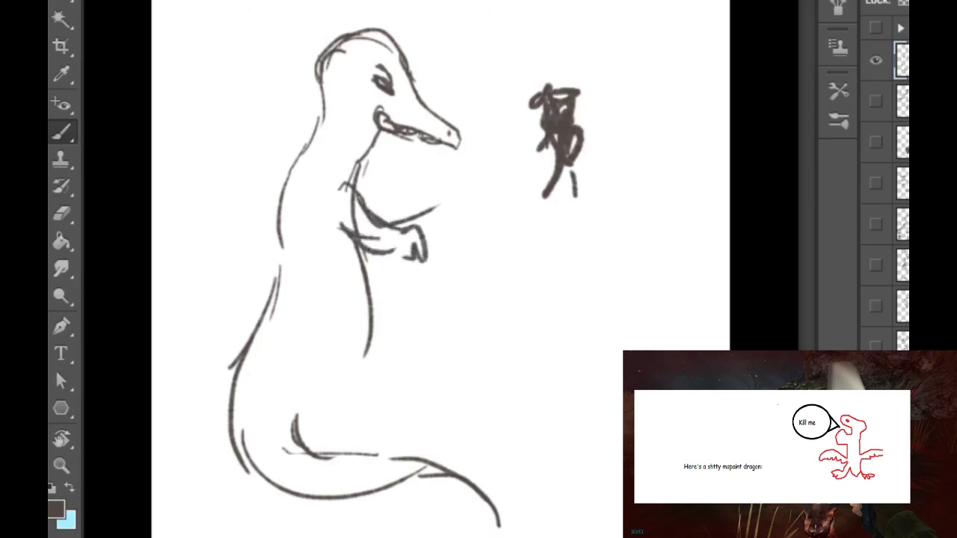
mouse_move(355, 213)
mouse_down()
mouse_move(374, 237)
mouse_move(365, 216)
mouse_move(353, 232)
mouse_move(424, 214)
mouse_move(415, 258)
mouse_move(411, 233)
mouse_up()
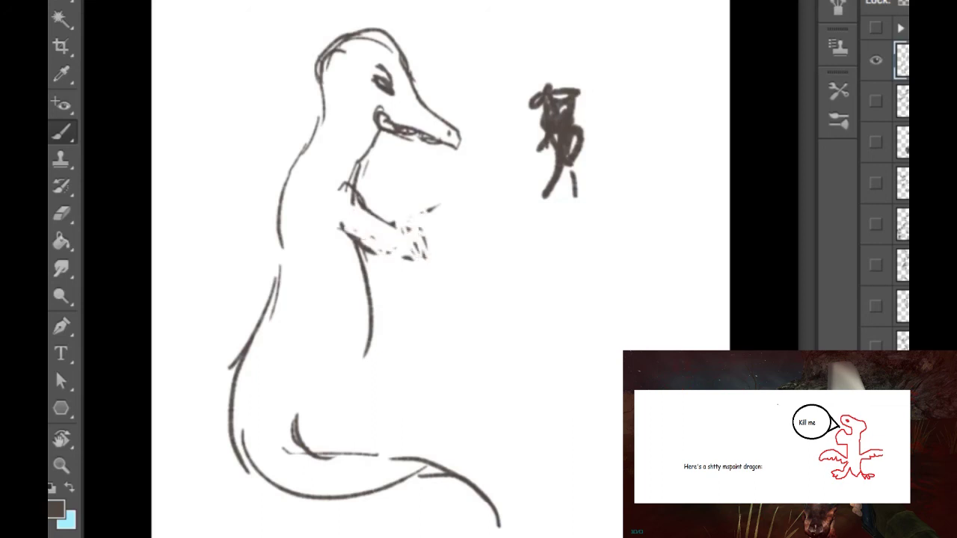
mouse_move(362, 211)
mouse_down()
mouse_move(452, 236)
mouse_move(462, 268)
mouse_move(365, 253)
mouse_up()
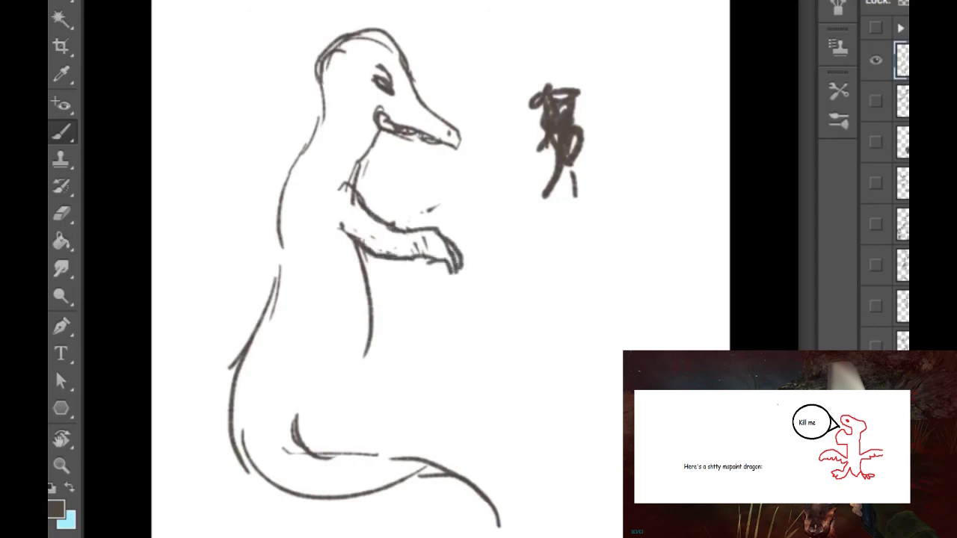
drag(373, 312, 376, 335)
Step: Delete the long-necked creature's layer and show the crying-dragon drawing again
key(Delete)
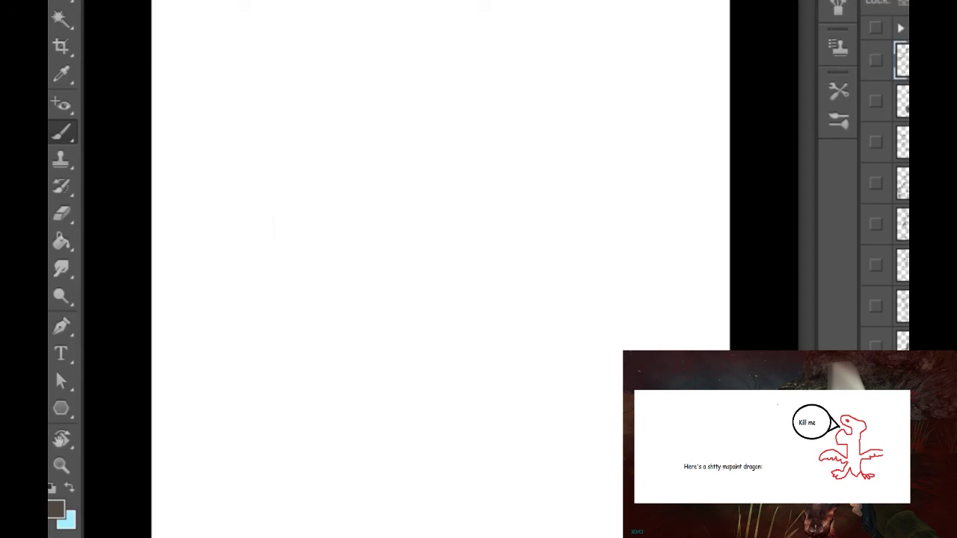
click(876, 101)
click(875, 101)
click(875, 60)
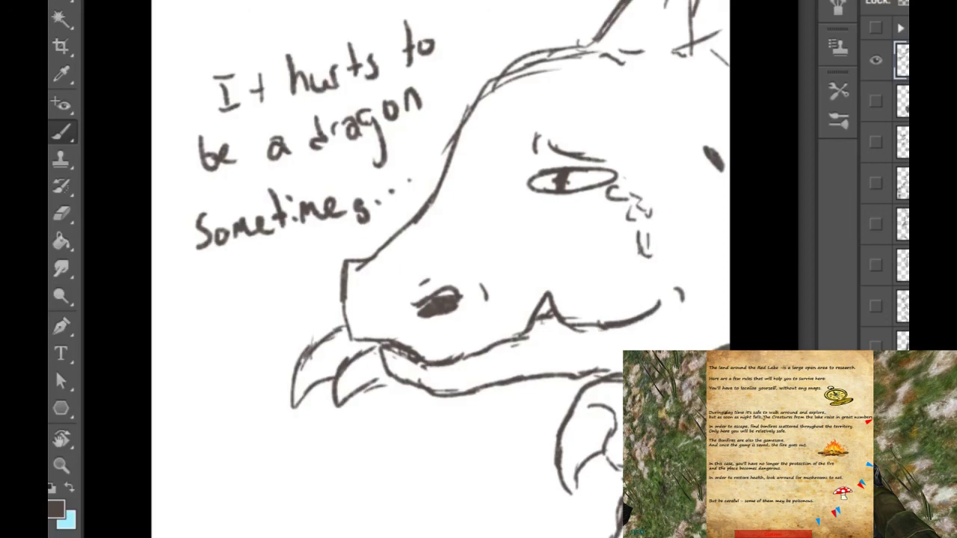
Step: Hide the crying-dragon drawing and sketch a round head outline near the top of the canvas on a new layer
click(877, 60)
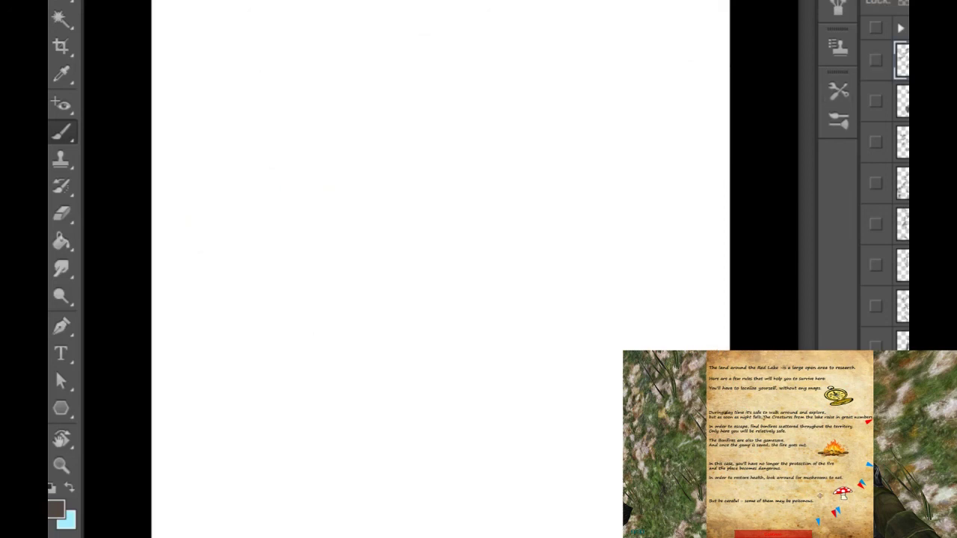
key(ctrl+shift+alt+n)
mouse_move(380, 42)
mouse_down()
mouse_move(368, 57)
mouse_move(365, 107)
mouse_up()
mouse_move(364, 91)
mouse_down()
mouse_move(387, 42)
mouse_move(445, 47)
mouse_move(477, 84)
mouse_move(470, 114)
mouse_up()
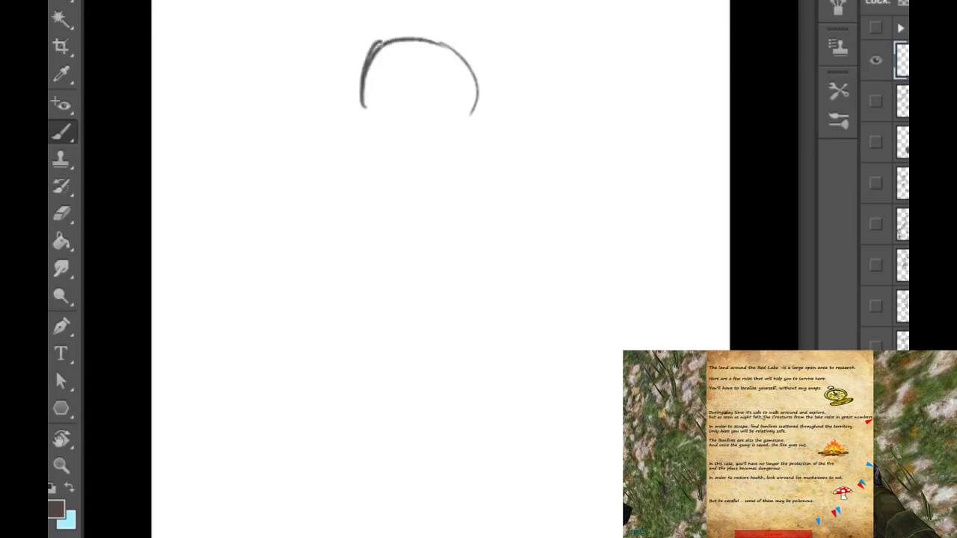
mouse_move(363, 104)
mouse_down()
mouse_move(366, 142)
mouse_move(396, 170)
mouse_move(460, 159)
mouse_move(490, 116)
mouse_up()
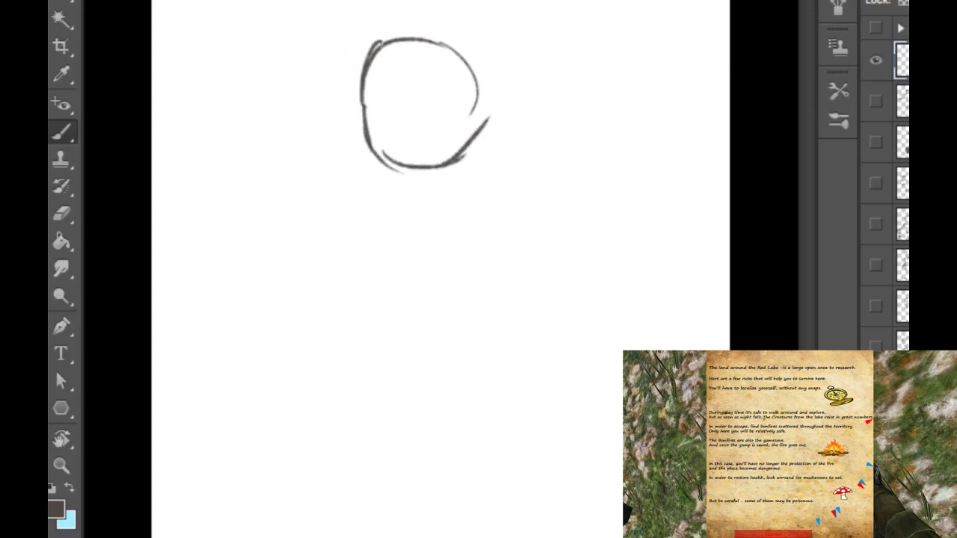
Step: Draw slanted scowling brows, closed eyes and a wavy frowning mouth inside the round head
mouse_move(377, 79)
mouse_down()
mouse_move(390, 96)
mouse_move(441, 85)
mouse_up()
drag(376, 109, 441, 112)
drag(399, 146, 442, 139)
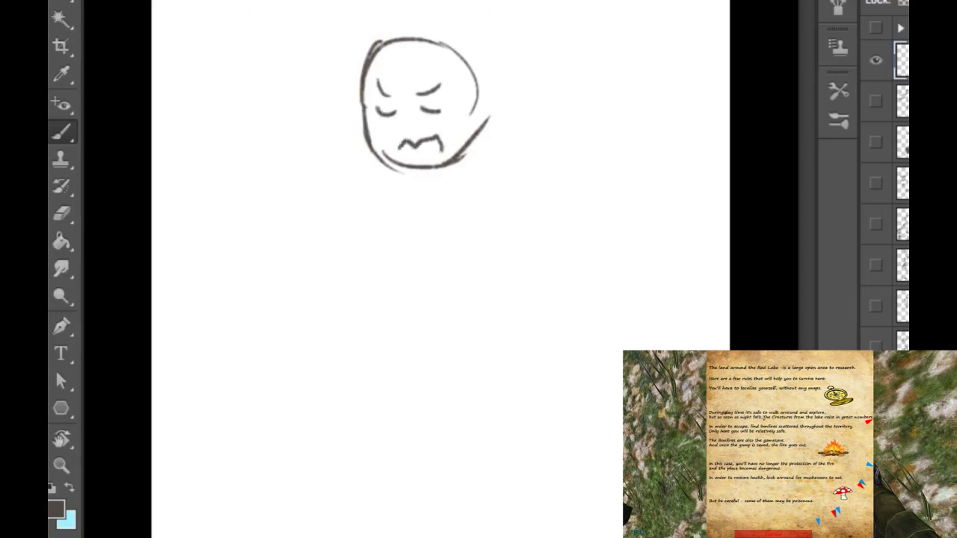
Step: Sketch the figure's curved shoulder and chest lines and a straight supporting arm ending in a fingered hand
mouse_move(478, 86)
mouse_down()
mouse_move(474, 127)
mouse_move(528, 139)
mouse_up()
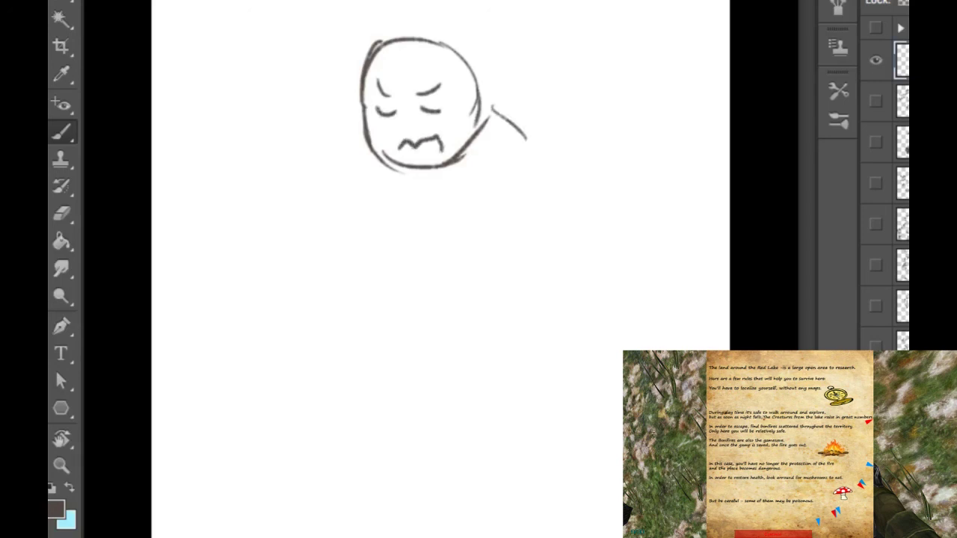
mouse_move(490, 103)
mouse_down()
mouse_move(566, 146)
mouse_move(580, 169)
mouse_up()
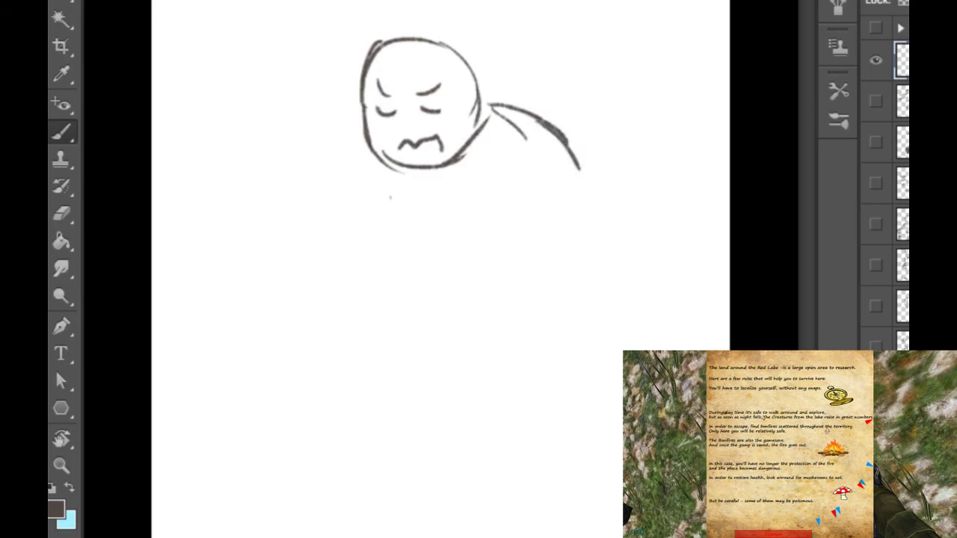
mouse_move(391, 188)
mouse_down()
mouse_move(393, 224)
mouse_move(413, 245)
mouse_up()
mouse_move(393, 204)
mouse_down()
mouse_move(498, 308)
mouse_move(471, 339)
mouse_move(532, 329)
mouse_move(540, 260)
mouse_up()
drag(543, 227, 528, 326)
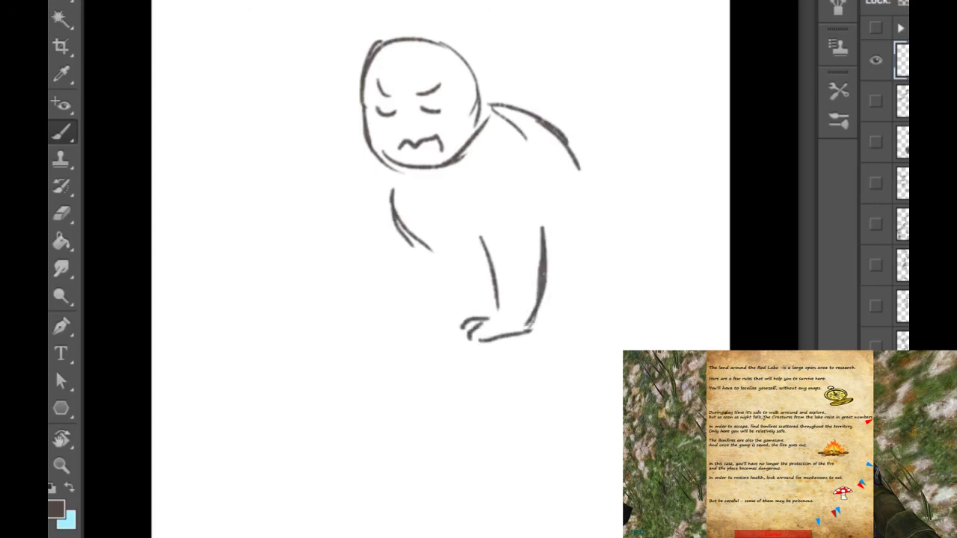
Step: Sketch the second supporting arm with its hand under the head and add a sleeve edge across the first arm
drag(374, 218, 373, 265)
drag(382, 200, 396, 310)
drag(378, 329, 428, 316)
drag(441, 268, 430, 320)
drag(390, 163, 387, 223)
mouse_move(491, 227)
mouse_down()
mouse_move(538, 272)
mouse_move(541, 255)
mouse_up()
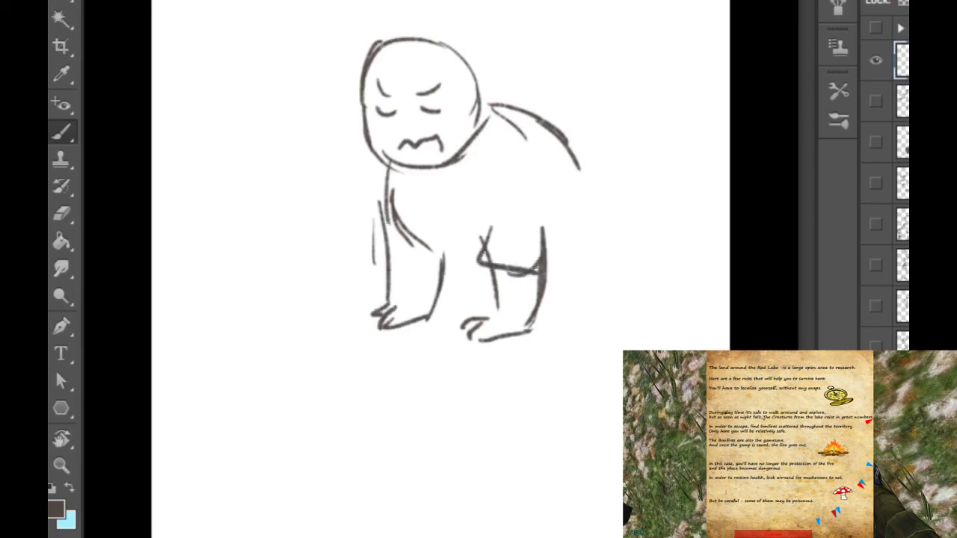
Step: Add two small jagged wings on the figure's back and outline the torso's rear with a kneeling leg and foot
mouse_move(534, 117)
mouse_down()
mouse_move(535, 64)
mouse_move(588, 43)
mouse_move(540, 134)
mouse_up()
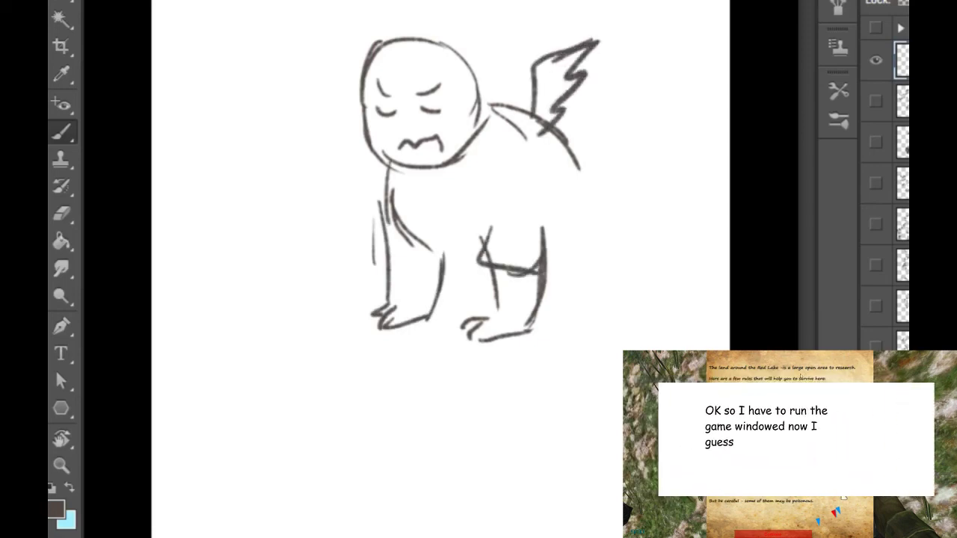
mouse_move(494, 107)
mouse_down()
mouse_move(502, 35)
mouse_move(505, 90)
mouse_up()
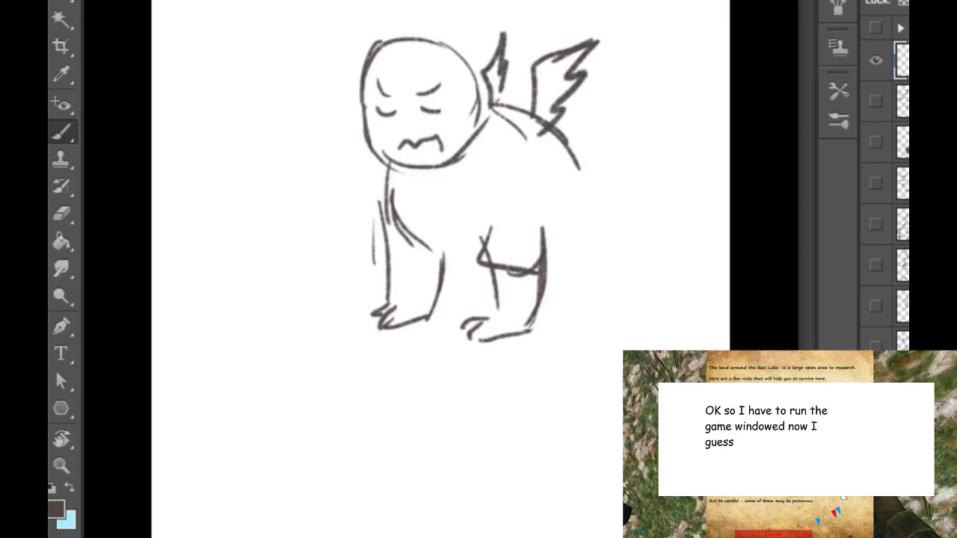
mouse_move(577, 116)
mouse_down()
mouse_move(618, 142)
mouse_move(626, 202)
mouse_up()
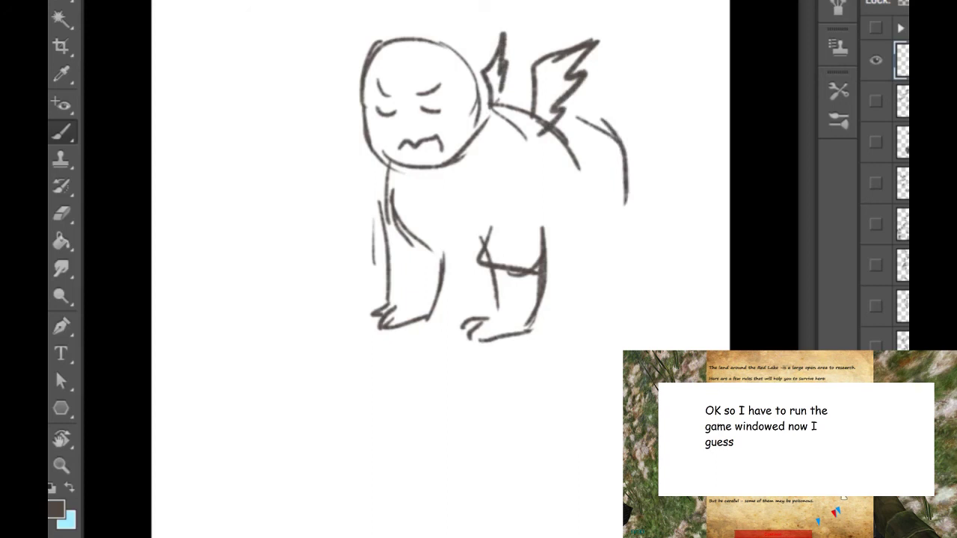
mouse_move(581, 241)
mouse_down()
mouse_move(566, 322)
mouse_move(640, 317)
mouse_up()
drag(627, 156, 625, 262)
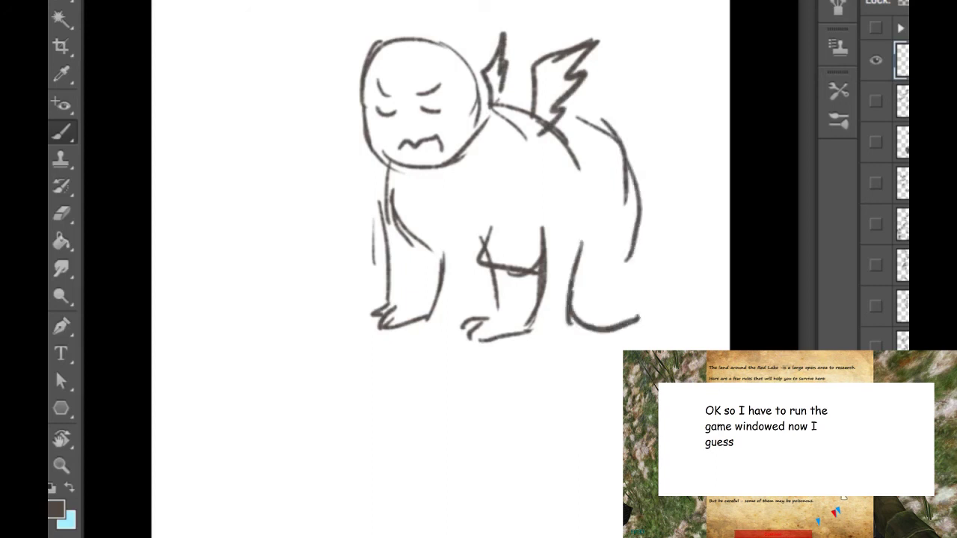
drag(613, 139, 619, 257)
mouse_move(558, 122)
mouse_down()
mouse_move(580, 127)
mouse_move(548, 265)
mouse_up()
drag(432, 229, 464, 241)
mouse_move(625, 254)
mouse_down()
mouse_move(632, 278)
mouse_move(673, 317)
mouse_move(632, 323)
mouse_up()
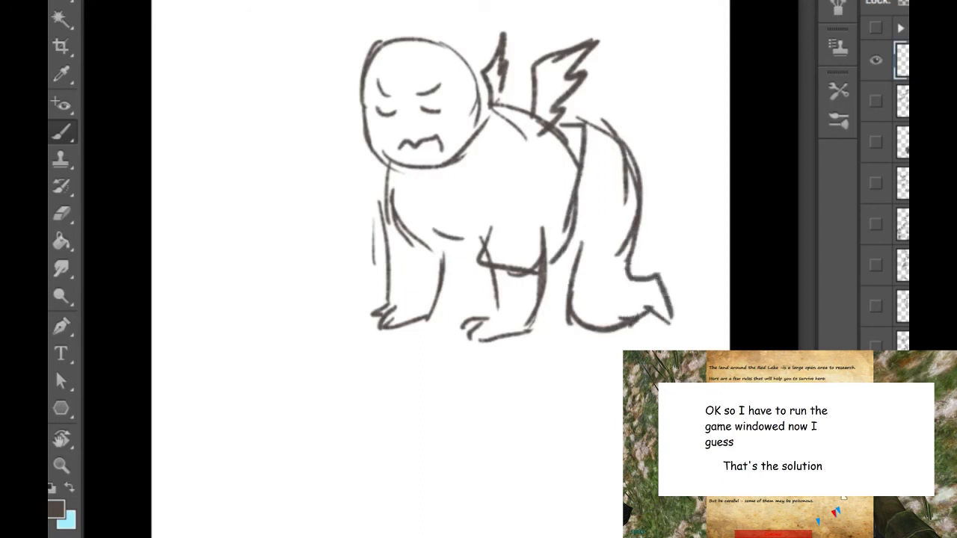
Step: Define the underside of the chest and belly and add a sleeve edge across the arm beneath the head
drag(410, 215, 478, 259)
drag(417, 243, 430, 249)
drag(390, 208, 385, 249)
drag(386, 250, 425, 262)
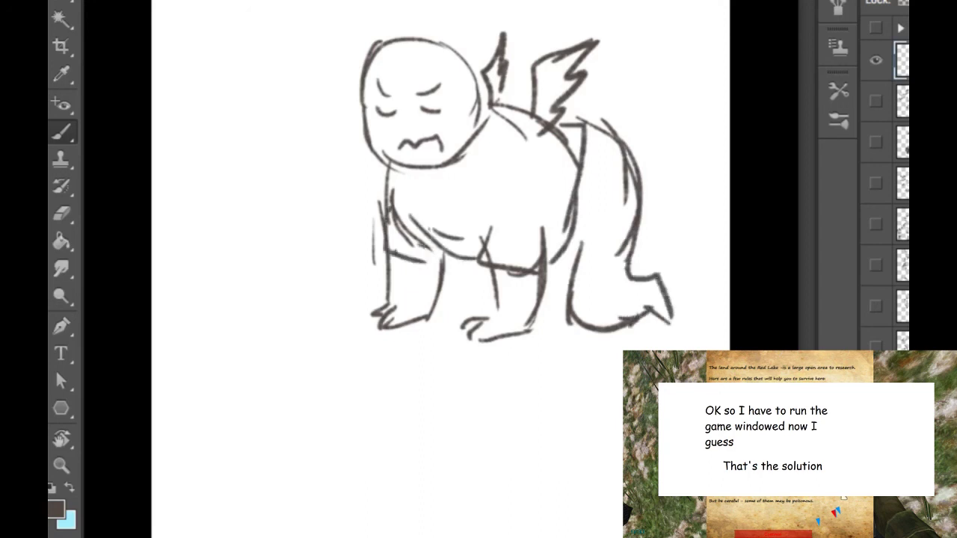
Step: Add an ear and a few forehead hair strands to the head, plus short marks below the chin
drag(474, 90, 471, 120)
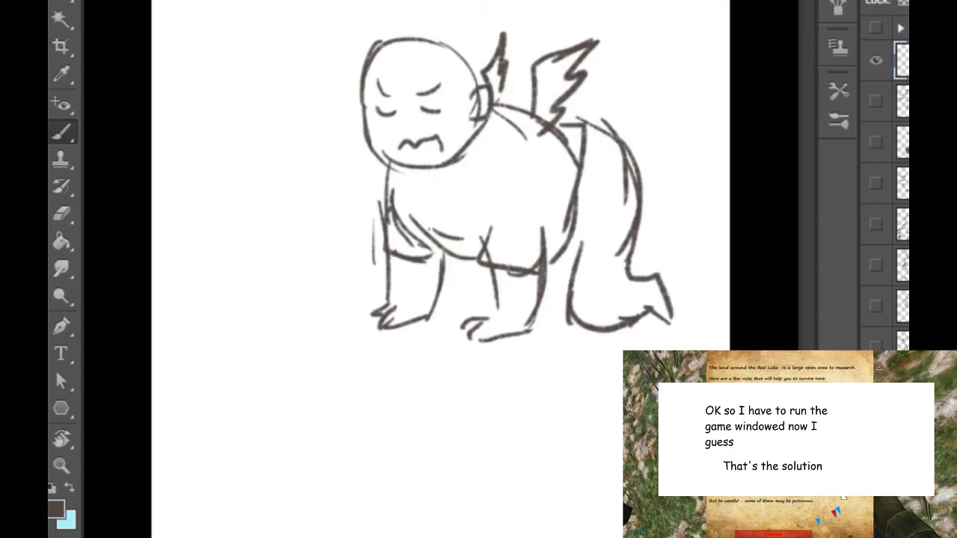
drag(397, 44, 387, 75)
mouse_move(400, 45)
mouse_down()
mouse_move(405, 78)
mouse_move(423, 70)
mouse_up()
mouse_move(410, 163)
mouse_down()
mouse_move(422, 178)
mouse_move(383, 166)
mouse_up()
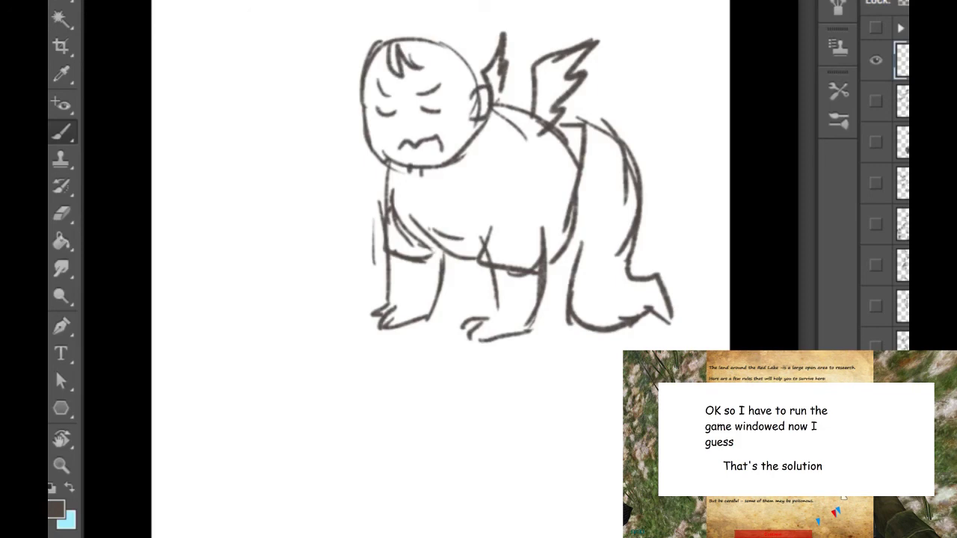
Step: Draw a long tail curving down behind the kneeling leg, with small spikes along its upper edge
mouse_move(564, 113)
mouse_down()
mouse_move(622, 114)
mouse_move(682, 180)
mouse_move(703, 290)
mouse_move(661, 223)
mouse_up()
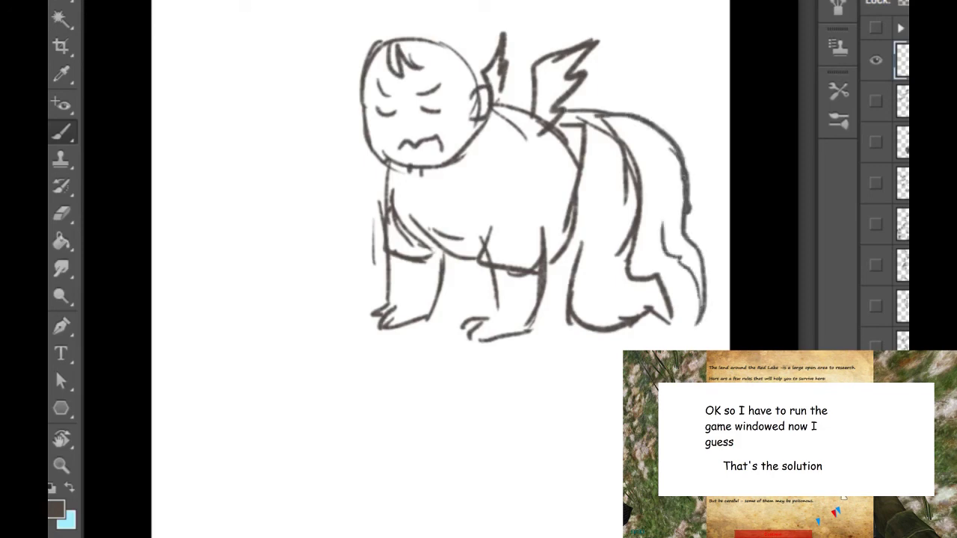
drag(633, 193, 660, 244)
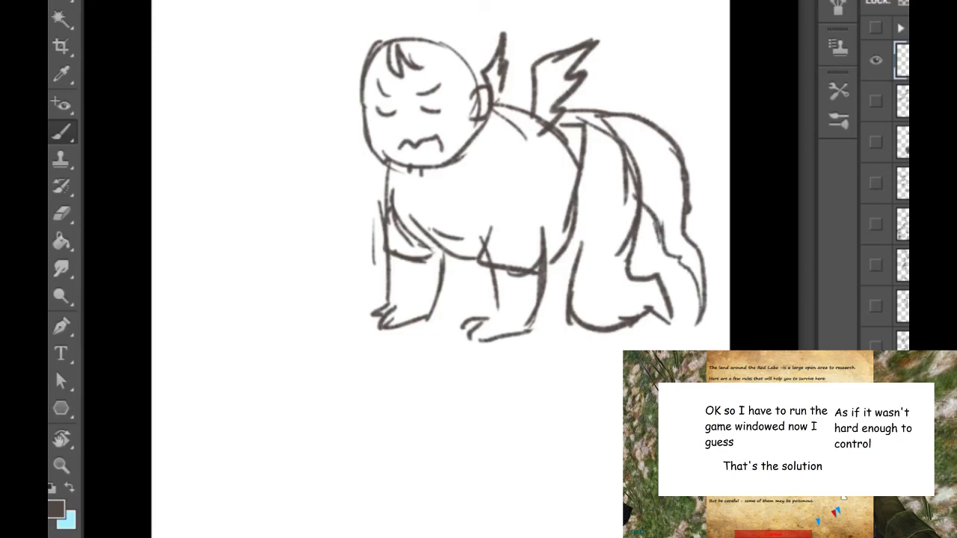
drag(607, 115, 644, 124)
Step: Add a pair of curved, pointed horns to the sides of the head
mouse_move(452, 43)
mouse_down()
mouse_move(440, 70)
mouse_move(478, 18)
mouse_move(492, 23)
mouse_move(456, 60)
mouse_up()
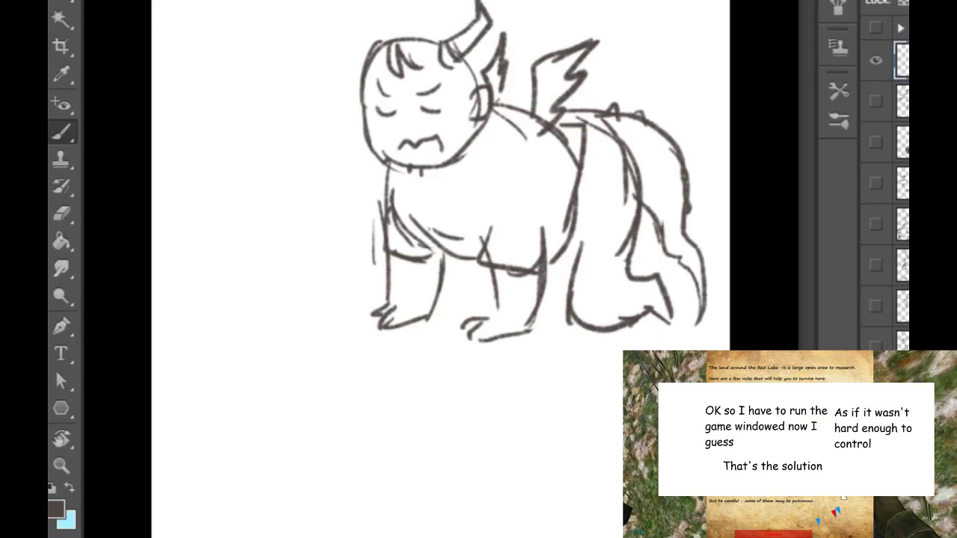
mouse_move(366, 49)
mouse_down()
mouse_move(360, 62)
mouse_move(378, 56)
mouse_move(344, 9)
mouse_move(355, 0)
mouse_up()
mouse_move(352, 15)
mouse_down()
mouse_move(336, 9)
mouse_move(357, 52)
mouse_up()
Step: Add a small nose to the face and reinforce the outlines of the arm and the larger wing's base
drag(438, 286, 420, 315)
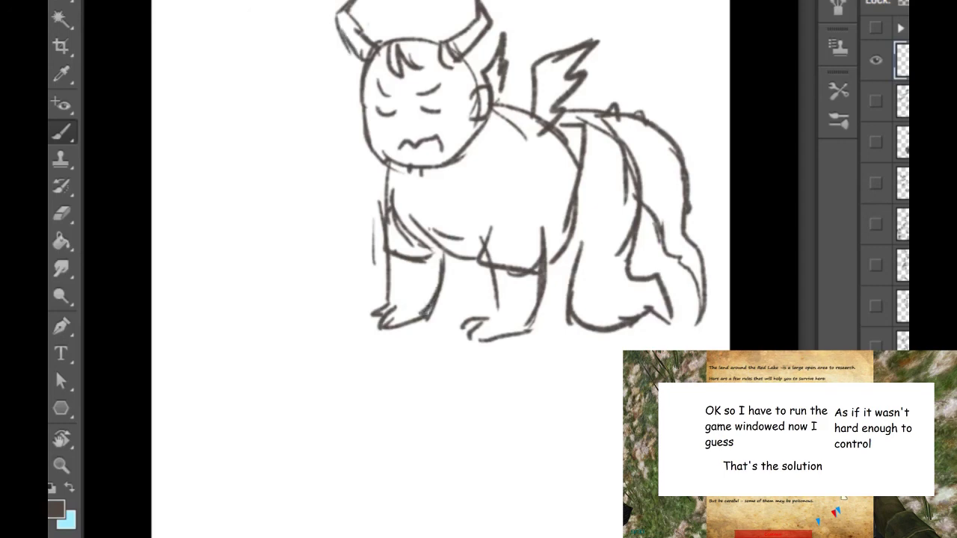
drag(405, 106, 411, 129)
drag(539, 110, 547, 134)
Step: Add the trouser hem and the far leg, and shade both trouser legs with dark diagonal hatching
drag(627, 279, 641, 315)
drag(562, 253, 579, 256)
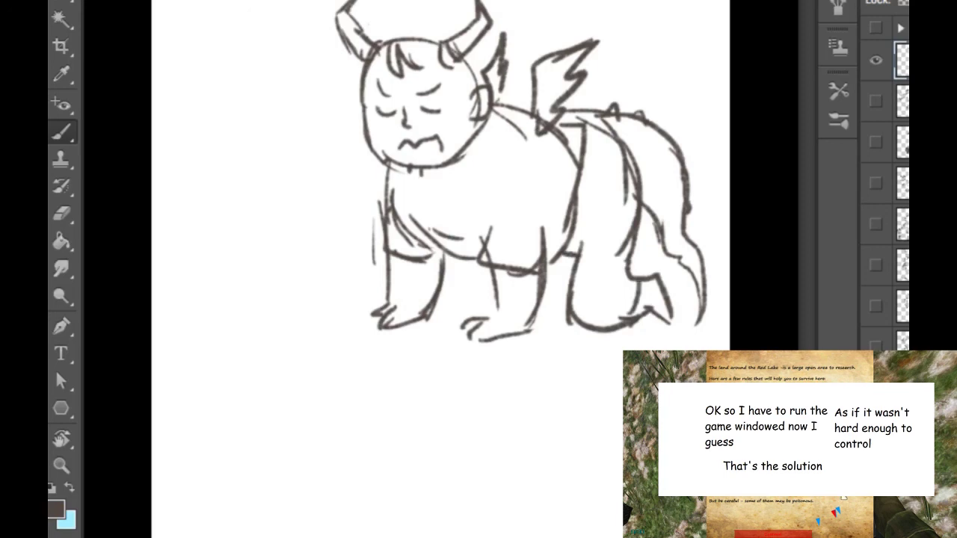
mouse_move(594, 126)
mouse_down()
mouse_move(569, 184)
mouse_move(598, 302)
mouse_move(617, 321)
mouse_up()
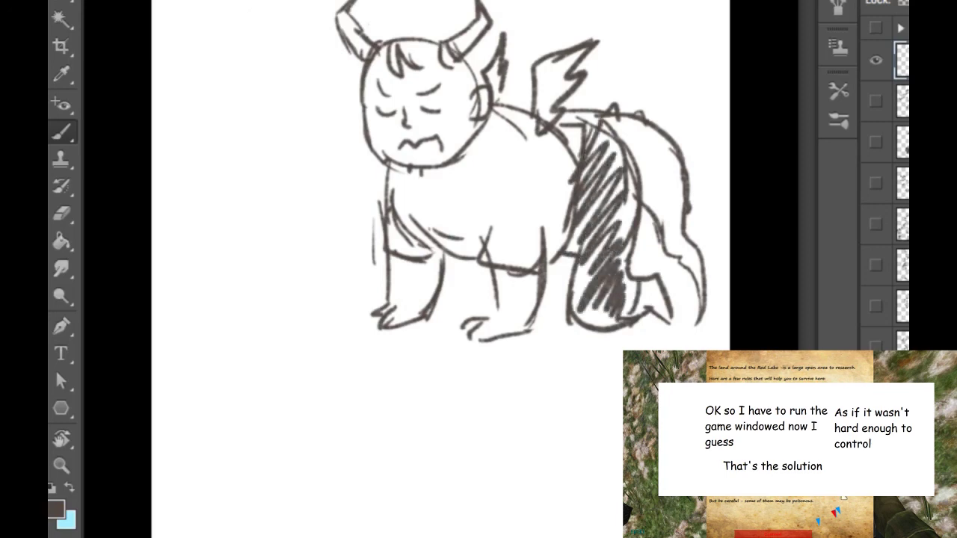
mouse_move(540, 297)
mouse_down()
mouse_move(557, 316)
mouse_move(543, 280)
mouse_move(570, 293)
mouse_move(562, 310)
mouse_up()
Step: Hide the horned figure's drawing and draw a narrow tilted heart mid-canvas on a new layer
key(ctrl+comma)
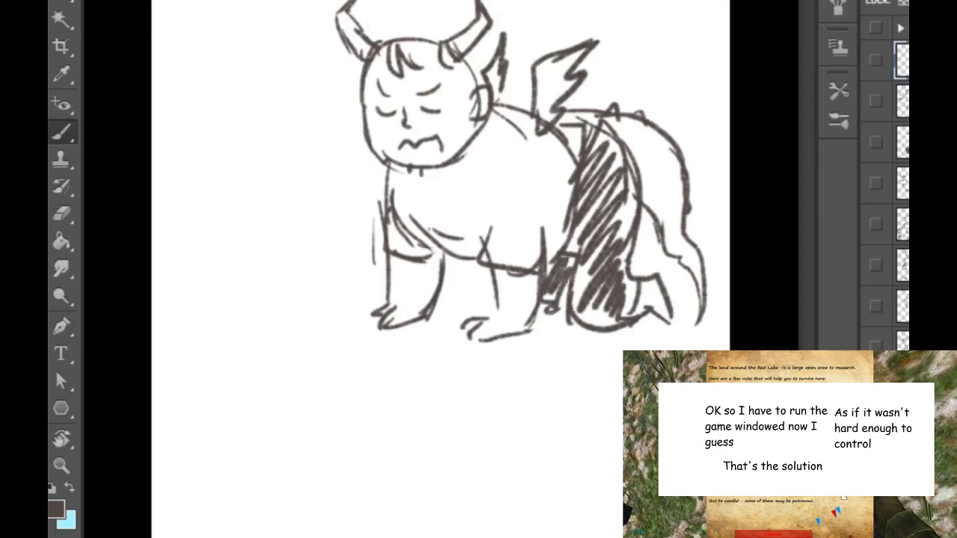
click(875, 60)
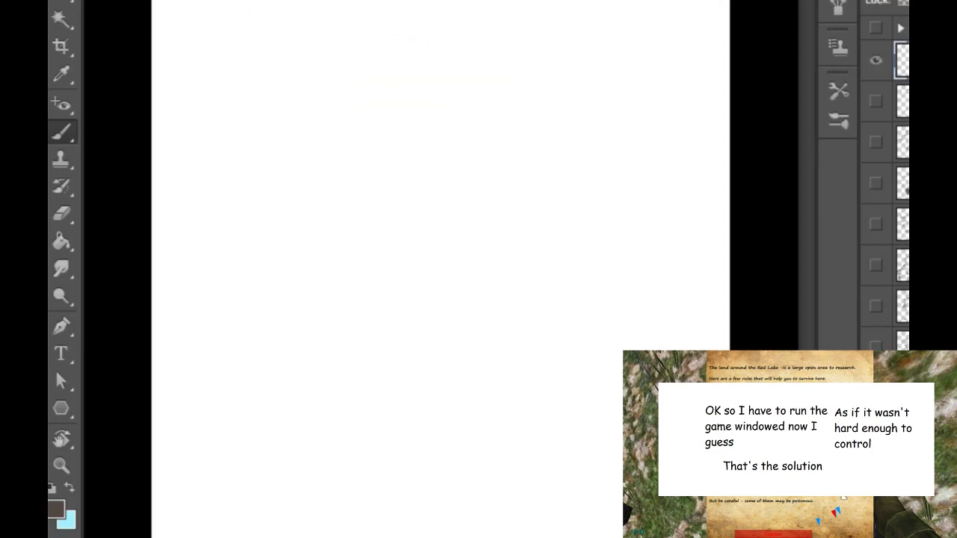
mouse_move(440, 306)
mouse_down()
mouse_move(425, 256)
mouse_move(442, 304)
mouse_up()
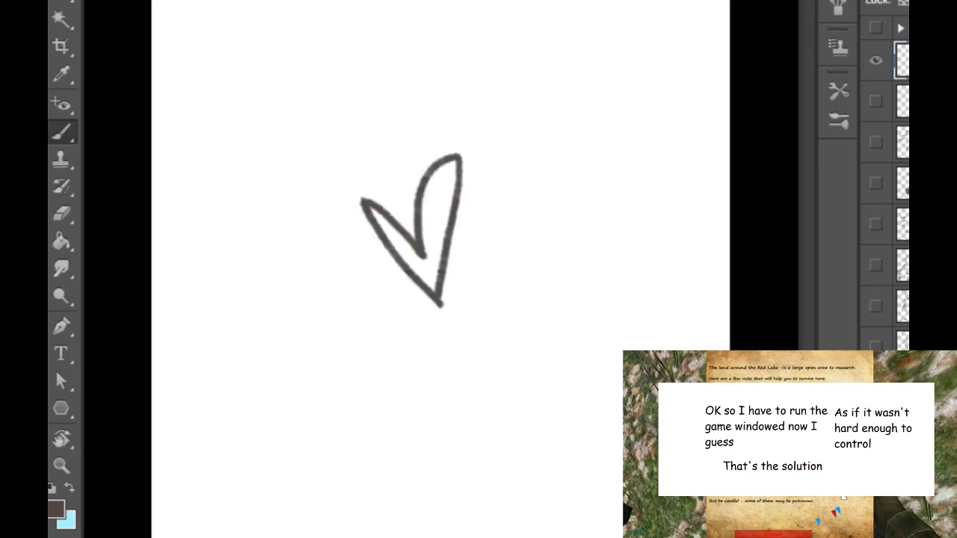